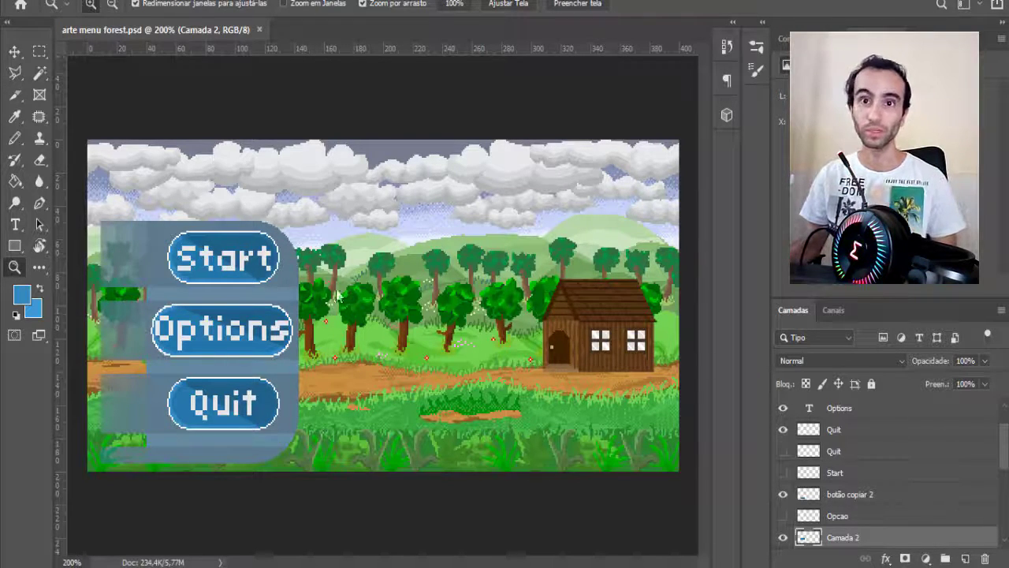
Step: Examine the Start, Options and Quit buttons of the forest menu artwork at several magnifications
click(213, 285)
scroll(213, 284, down, 1)
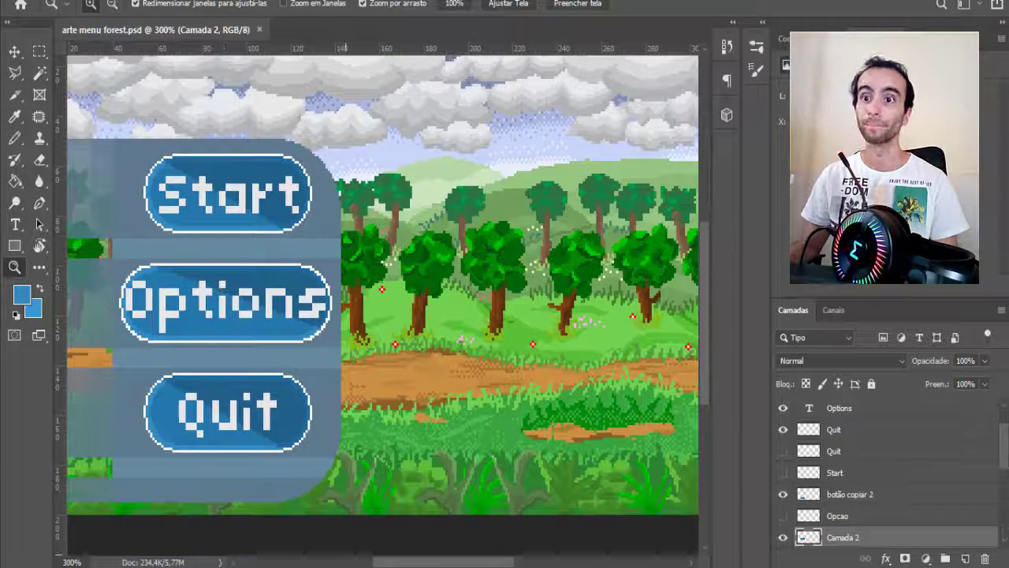
drag(381, 565, 363, 564)
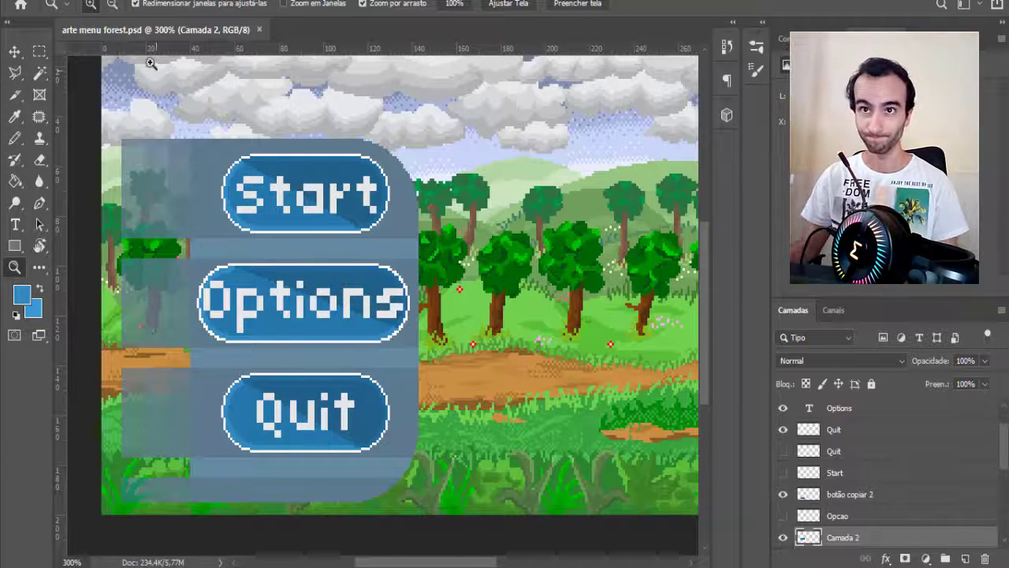
click(302, 226)
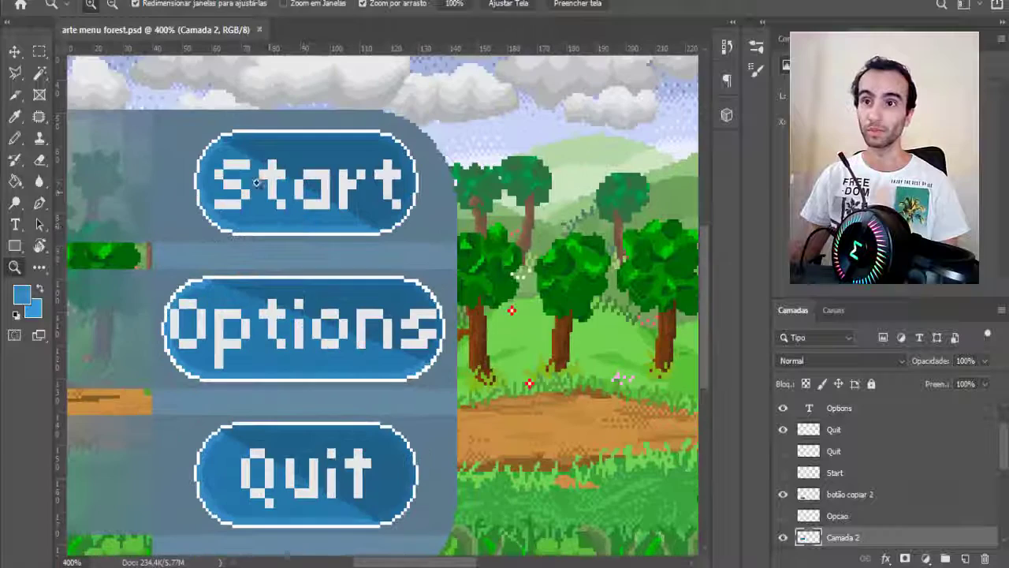
alt+click(344, 271)
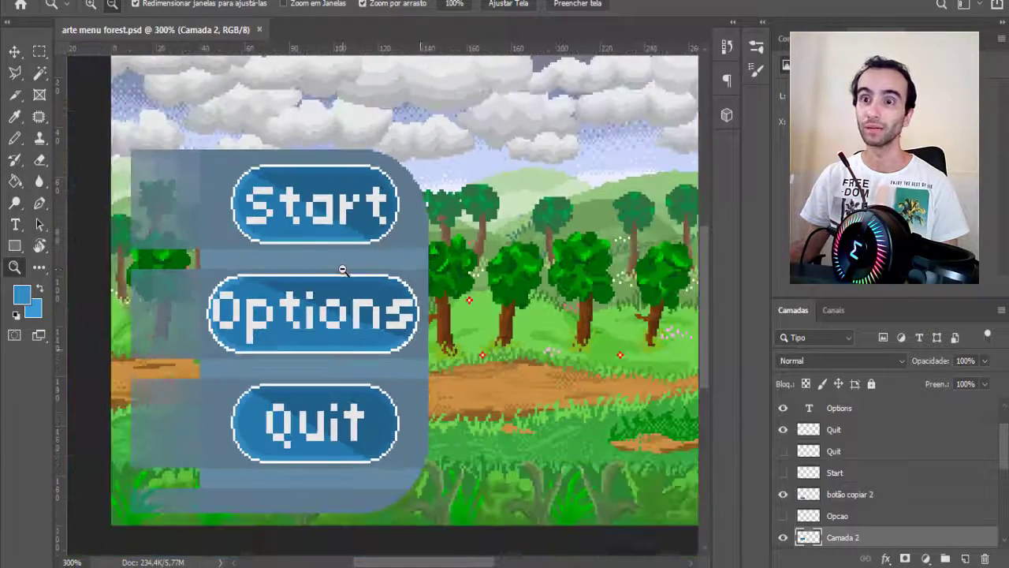
alt+click(370, 347)
drag(386, 565, 411, 561)
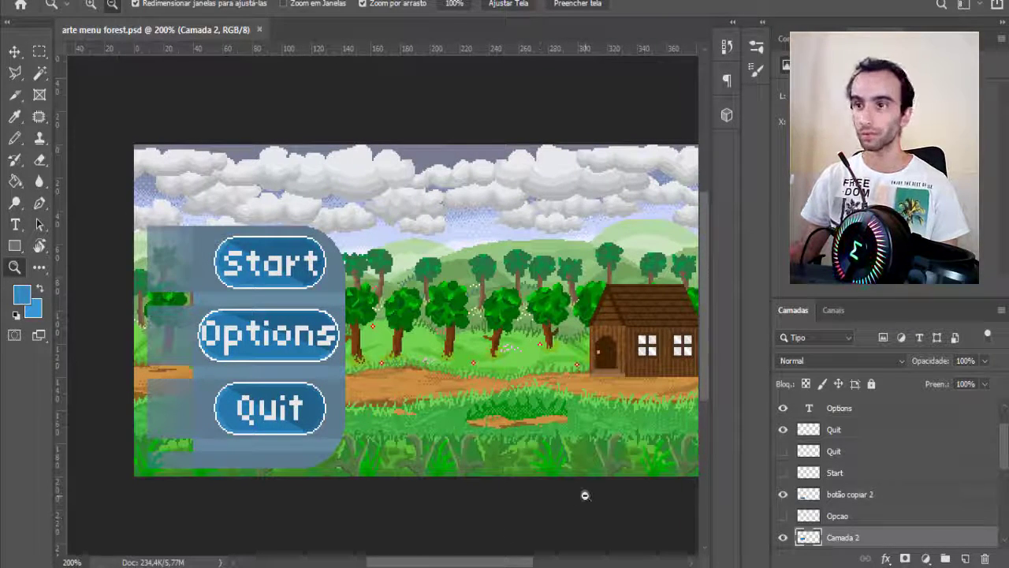
Step: Switch to Unity and examine the pixels of the Start button's lettering in the scene
key(alt+Tab)
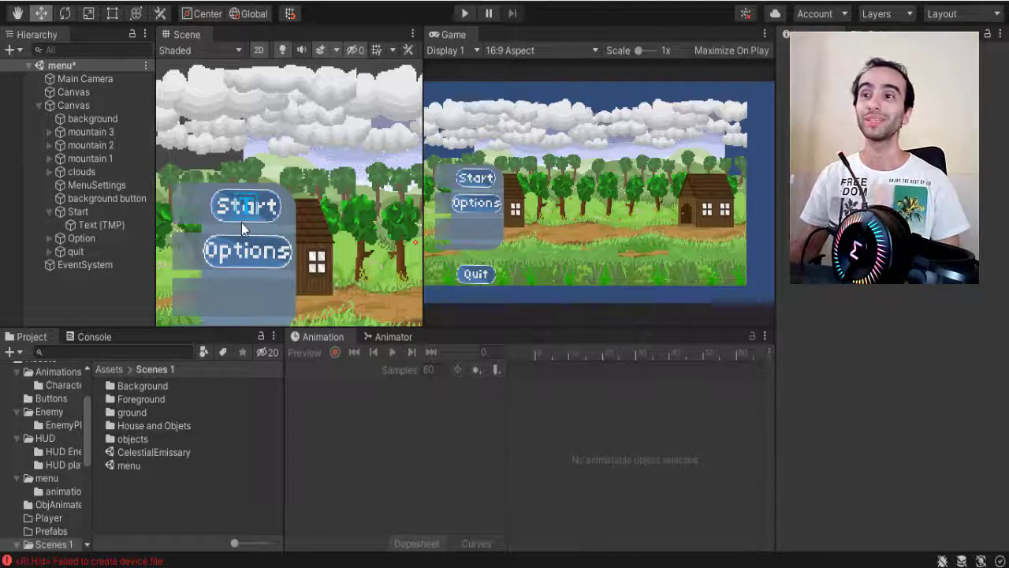
scroll(239, 252, up, 10)
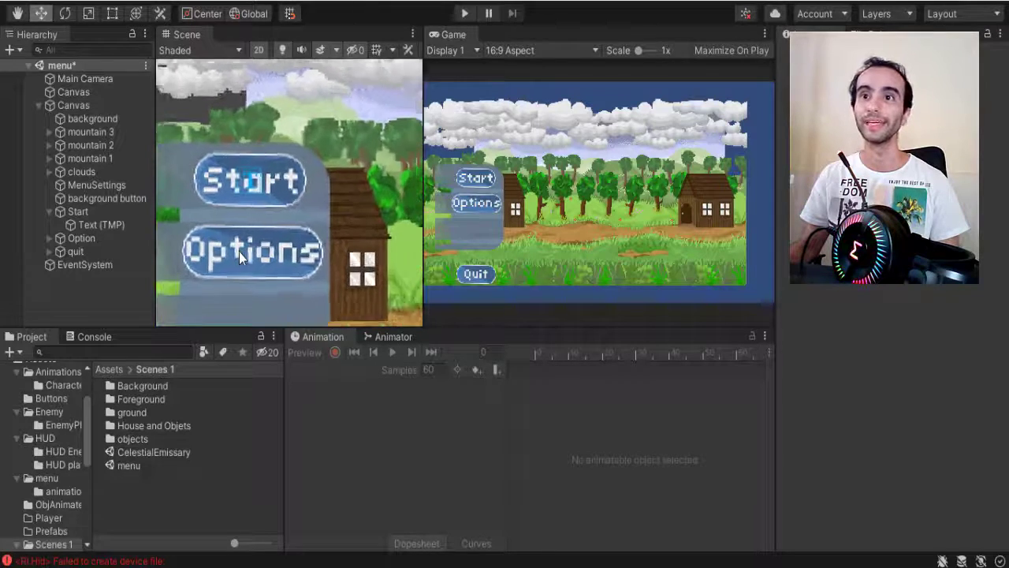
middle_drag(222, 210, 292, 207)
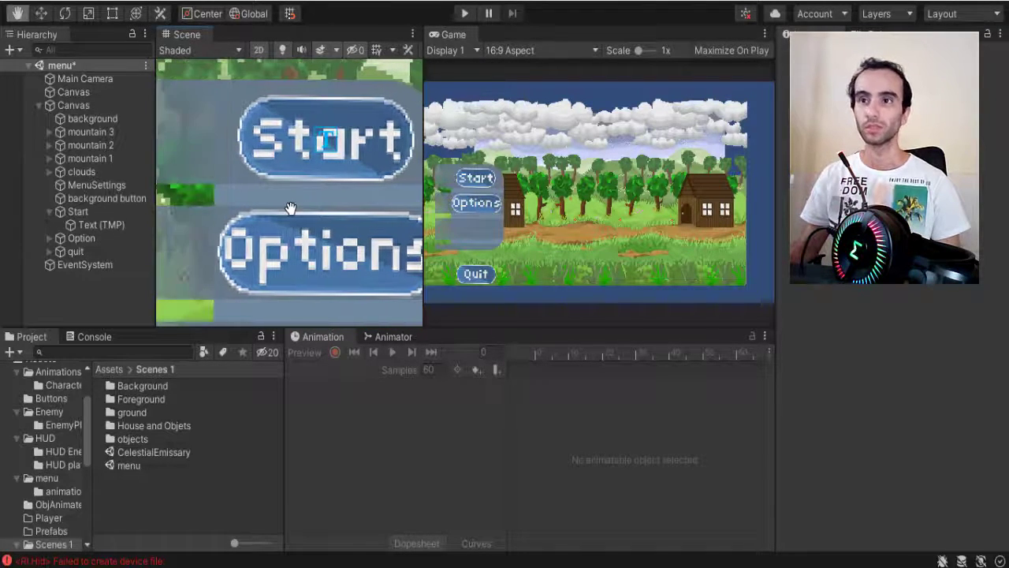
drag(424, 193, 461, 192)
scroll(337, 222, up, 5)
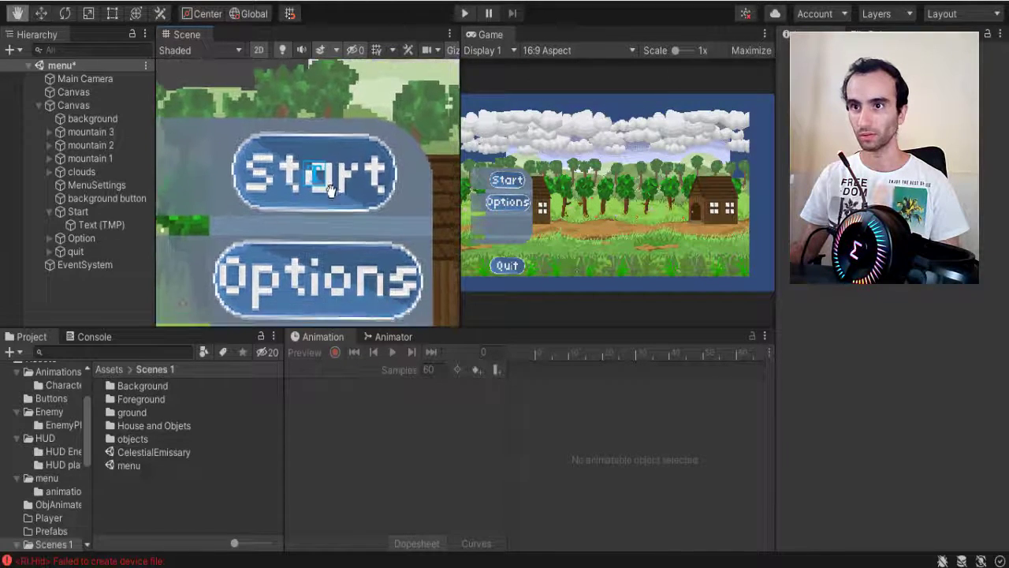
scroll(324, 164, up, 6)
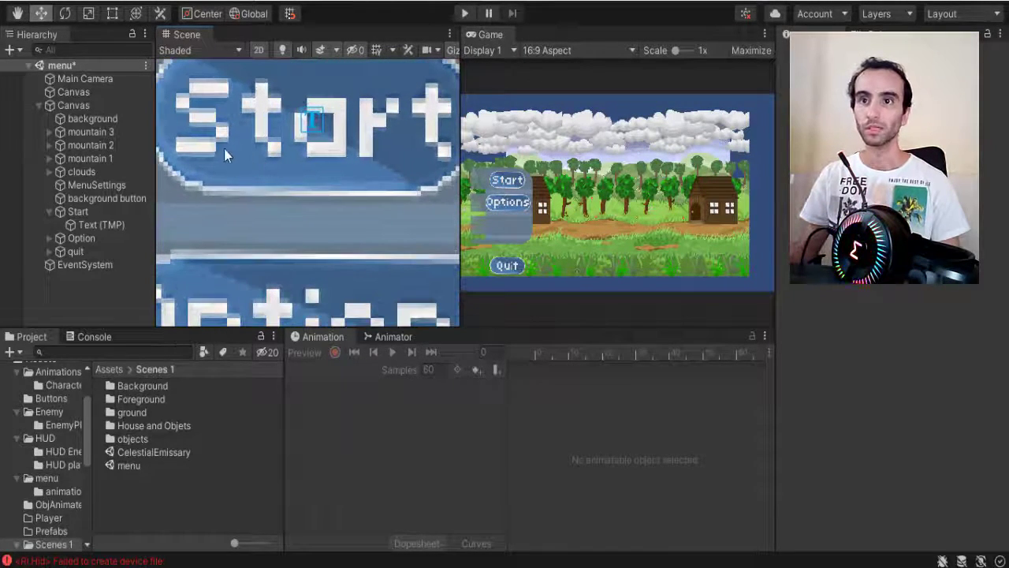
scroll(261, 184, up, 4)
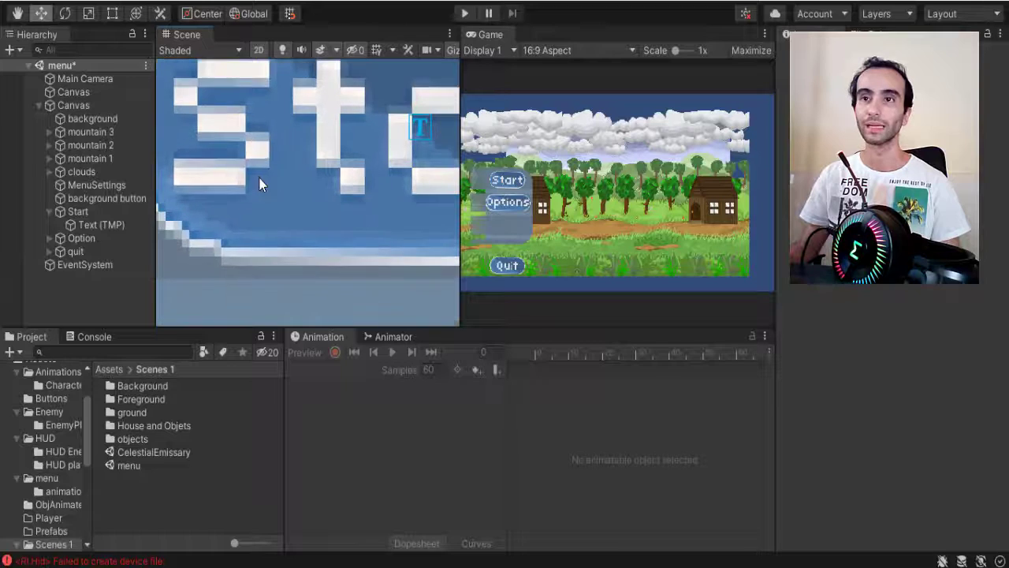
scroll(260, 152, down, 2)
middle_drag(260, 151, 259, 197)
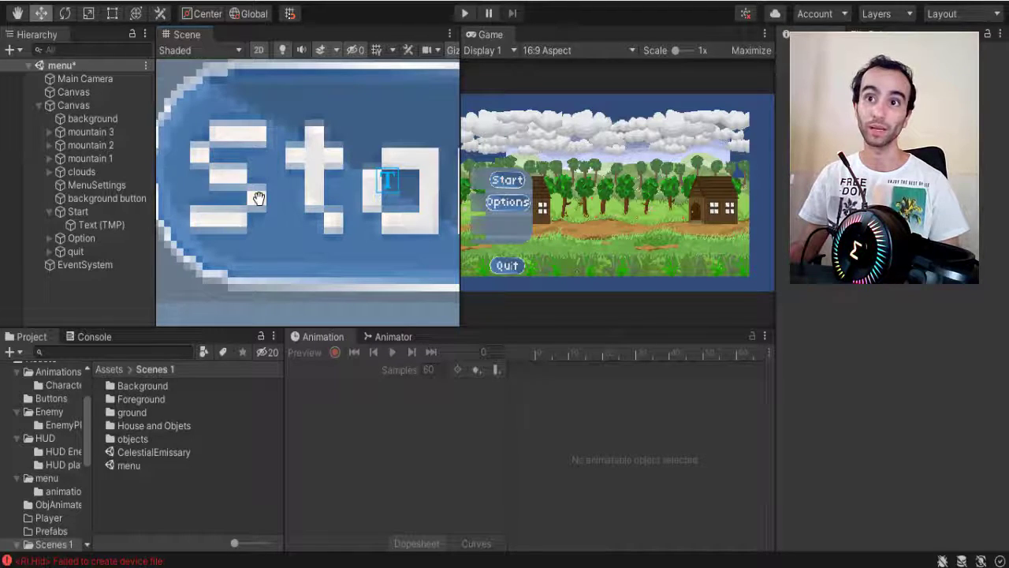
scroll(259, 197, up, 4)
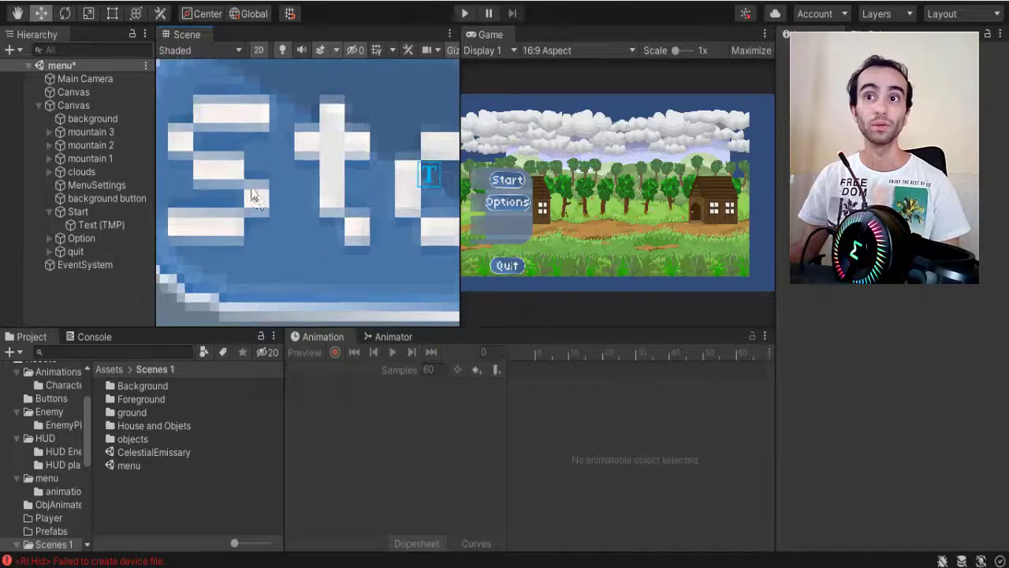
scroll(266, 171, up, 3)
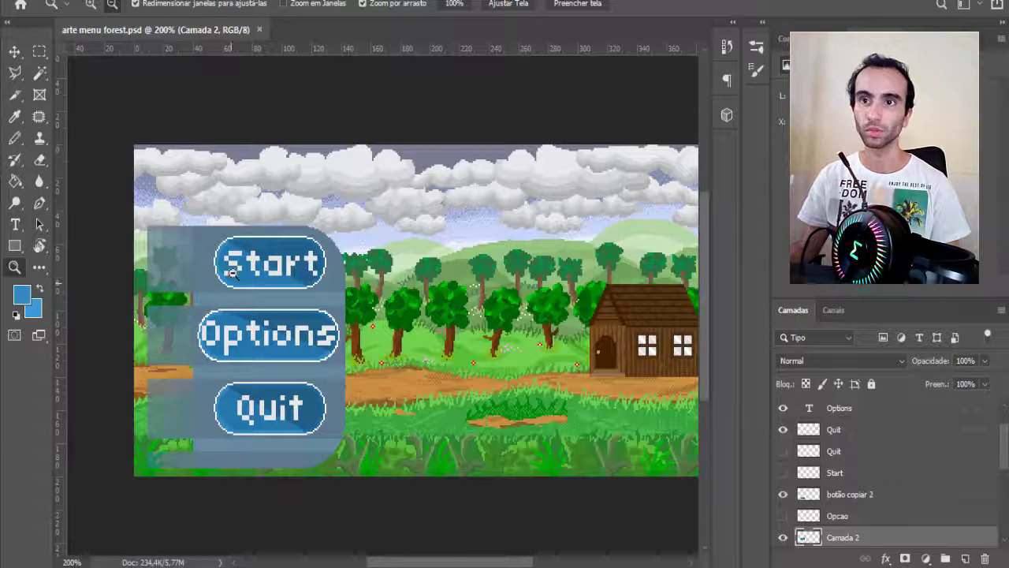
Step: Switch to Photoshop and examine the letter S of the Start button in the original artwork at 1600% magnification
alt+click(232, 255)
alt+click(230, 238)
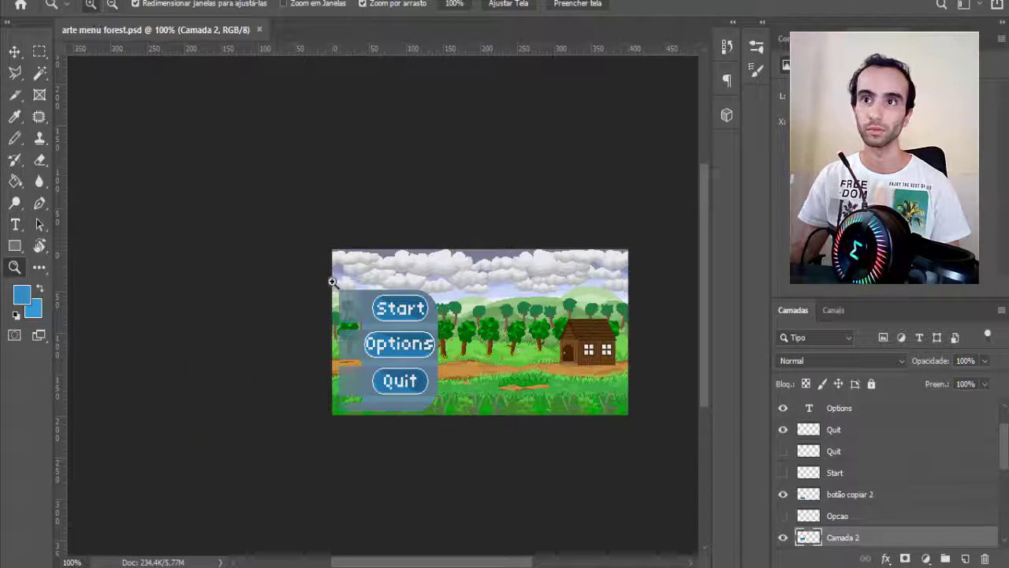
click(377, 310)
click(182, 258)
drag(182, 259, 180, 222)
click(180, 222)
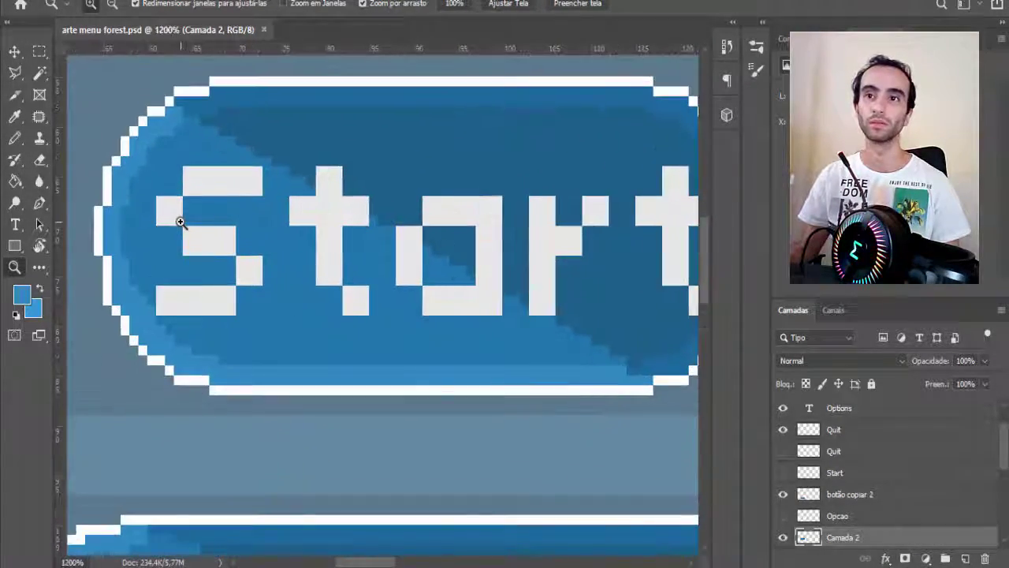
click(180, 222)
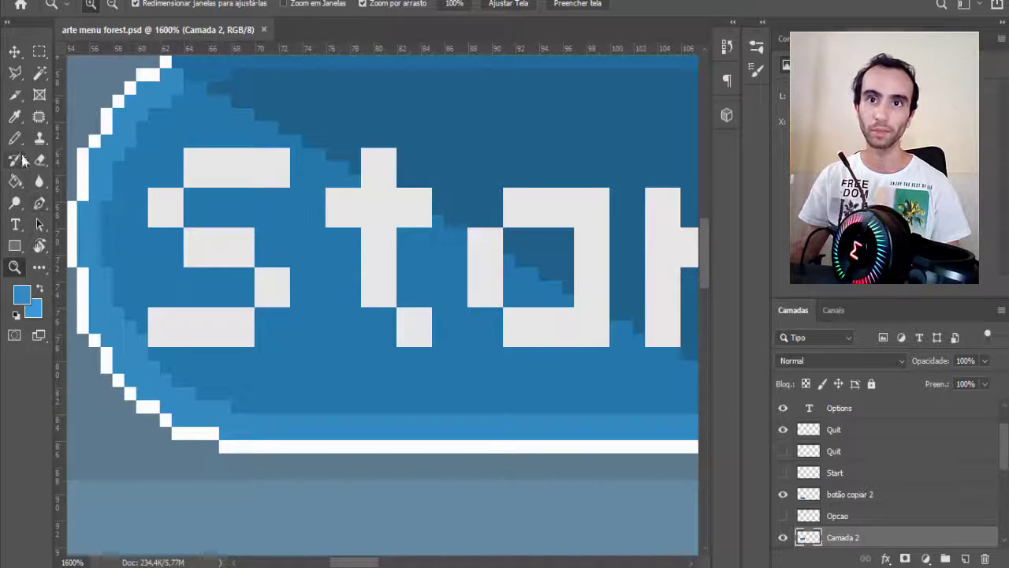
Step: Sample the lettering's light grey and try single Pencil pixels above and beside the letter S of the Start button
click(14, 137)
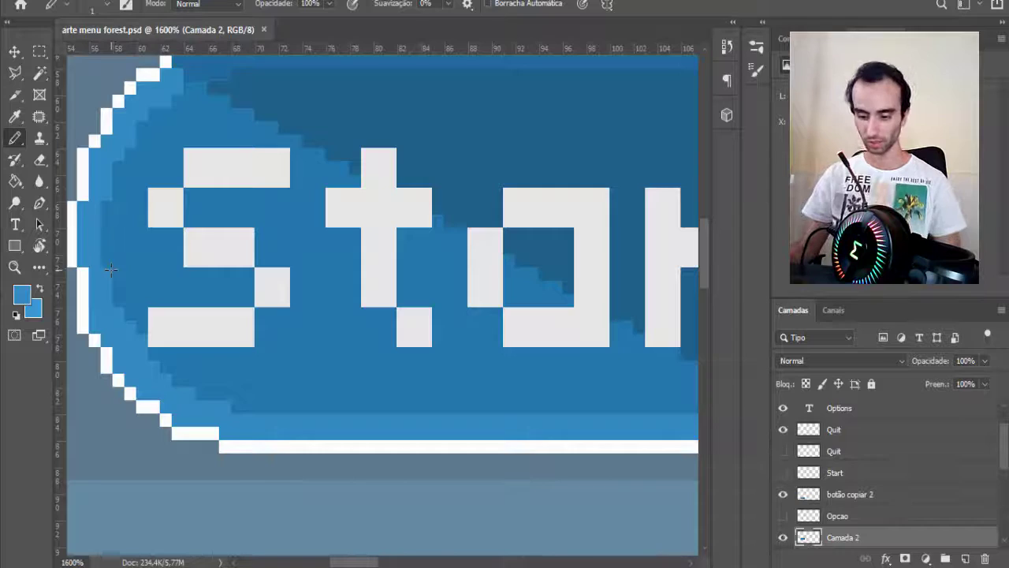
key(i)
click(211, 176)
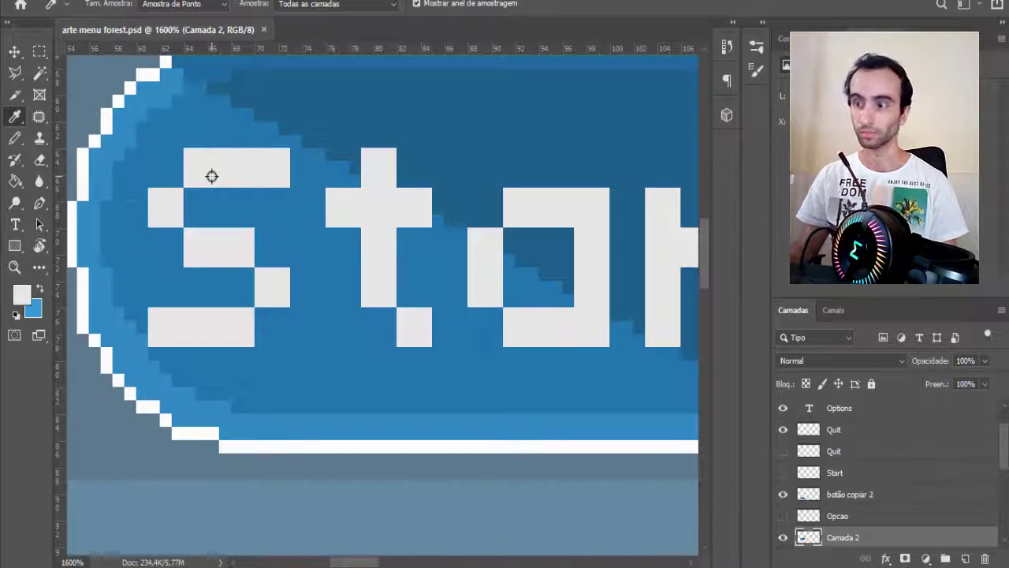
key(b)
click(189, 115)
click(213, 115)
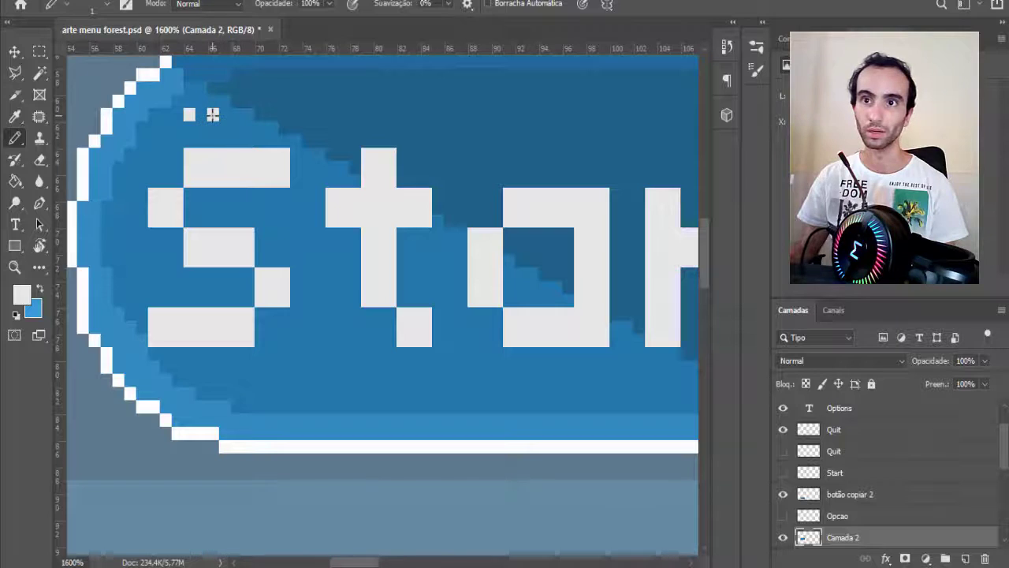
click(178, 154)
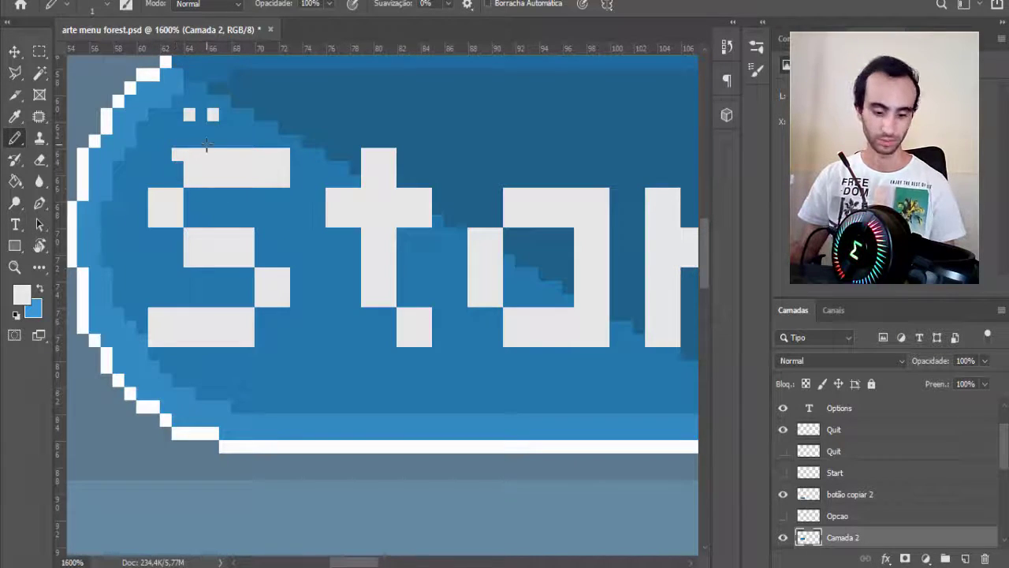
key(ctrl+z)
key(ctrl+z)
key(ctrl+z)
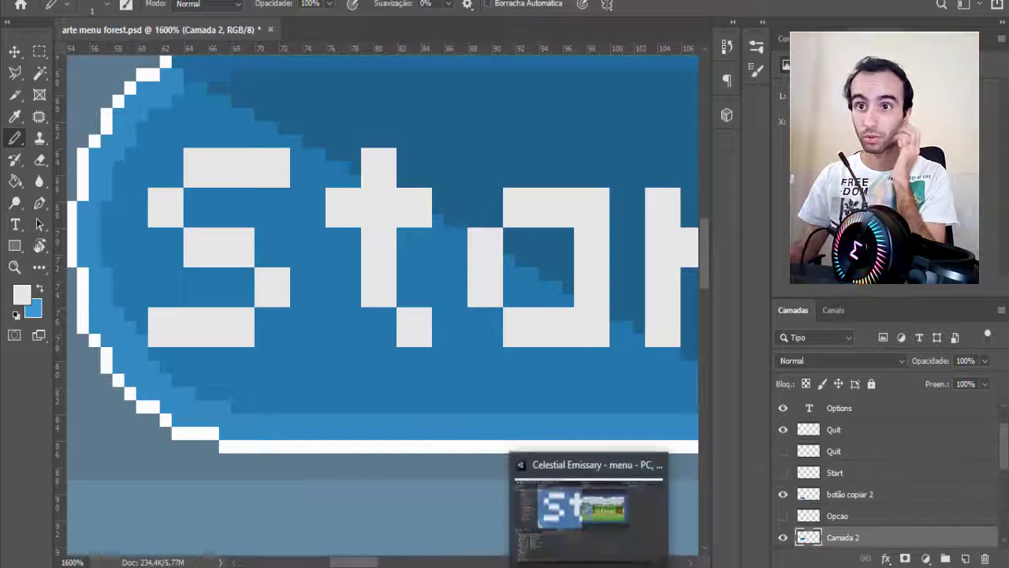
Step: Switch to Unity and examine the pixels of the letter S and of the Start button's curved lower outline
click(590, 565)
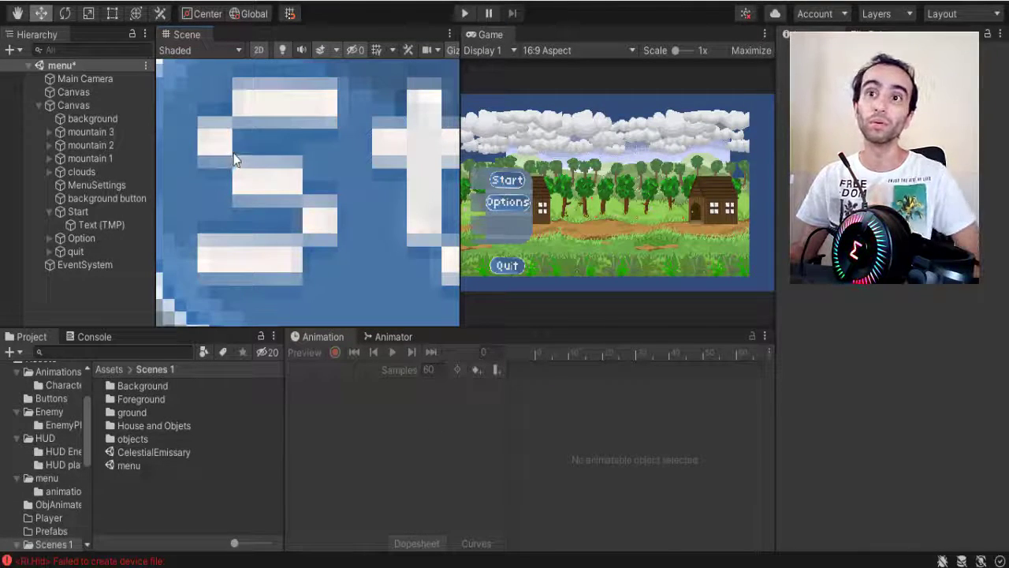
scroll(237, 142, down, 3)
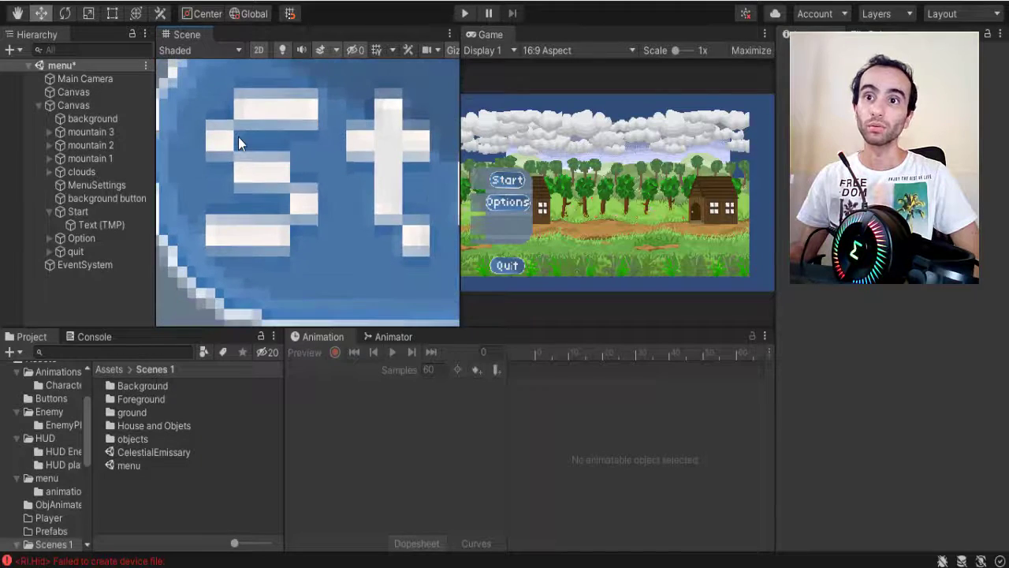
scroll(238, 136, up, 2)
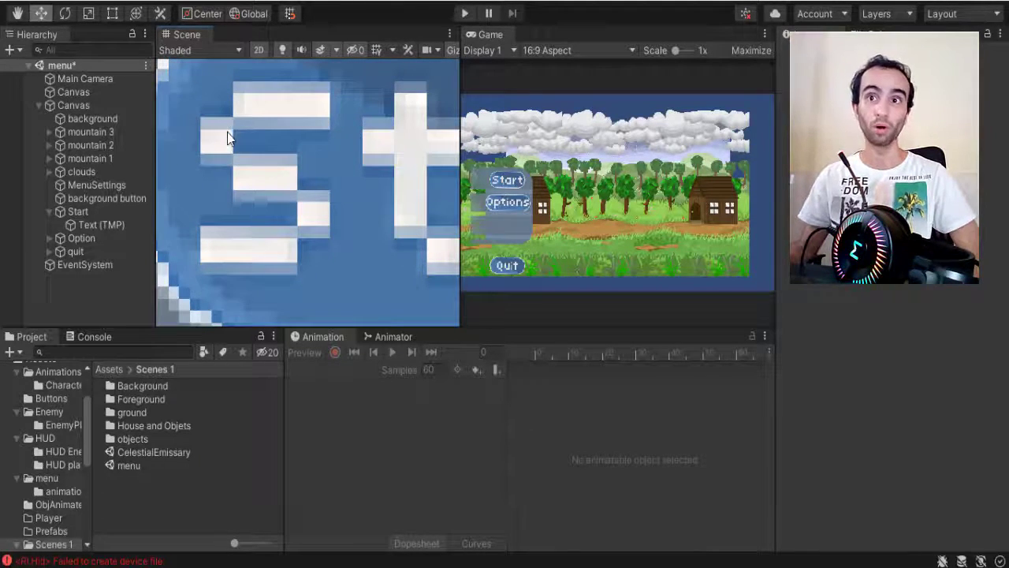
middle_drag(214, 186, 268, 196)
scroll(267, 205, up, 3)
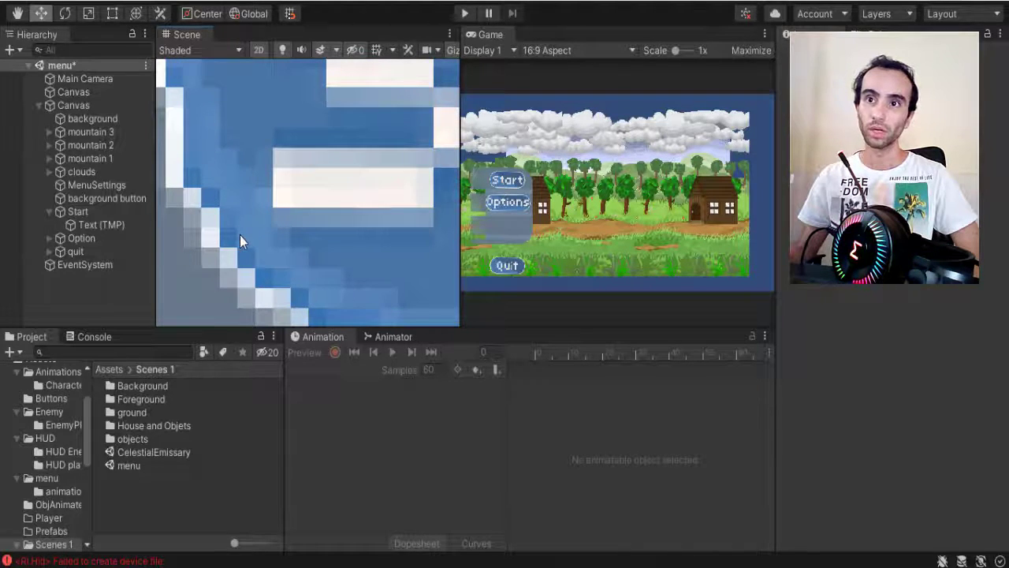
scroll(240, 235, down, 3)
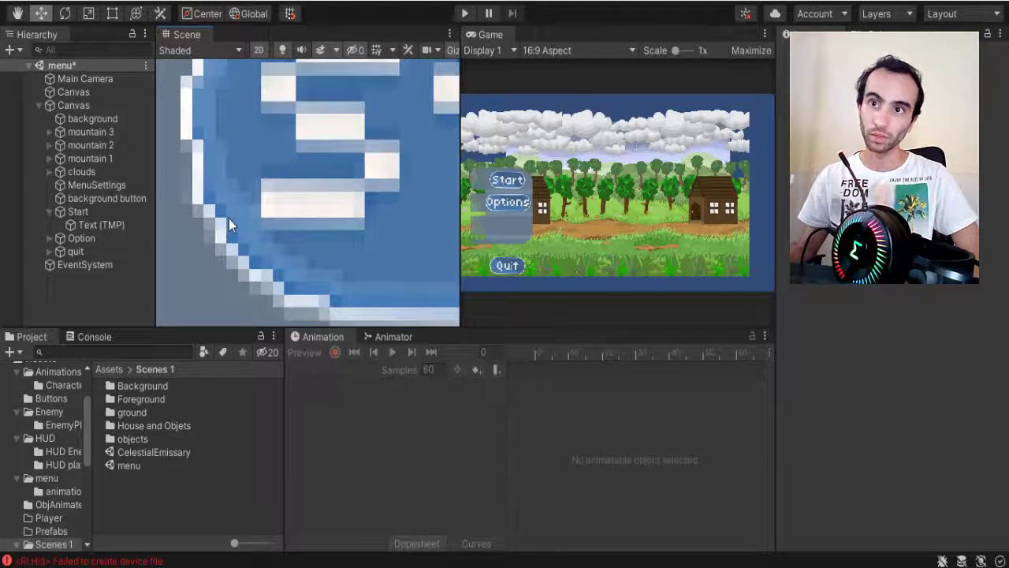
scroll(258, 251, up, 3)
scroll(216, 205, down, 2)
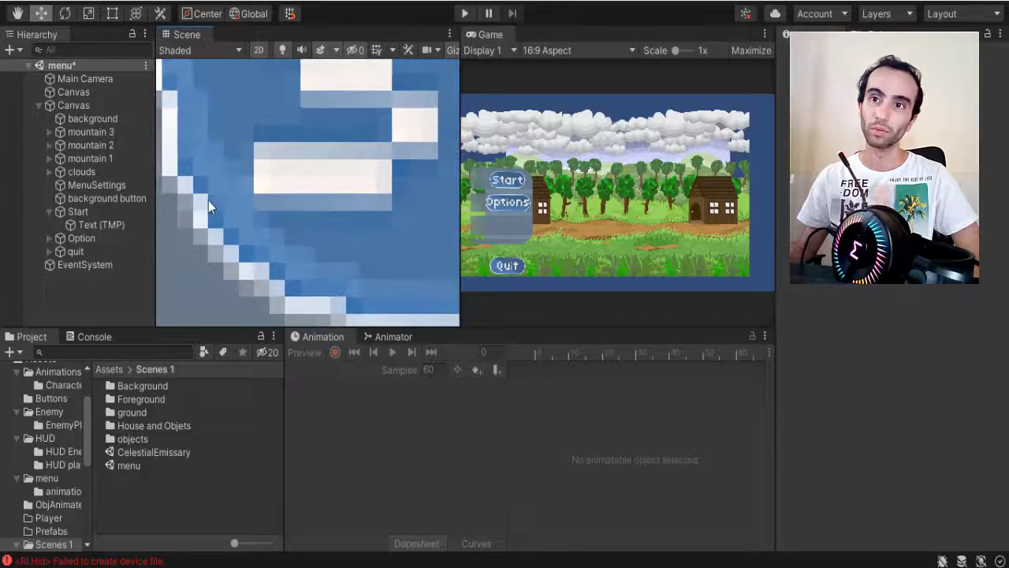
Step: Switch to Photoshop and try a light grey Pencil stroke inside the lower-left curve of the Start button's outline
click(590, 556)
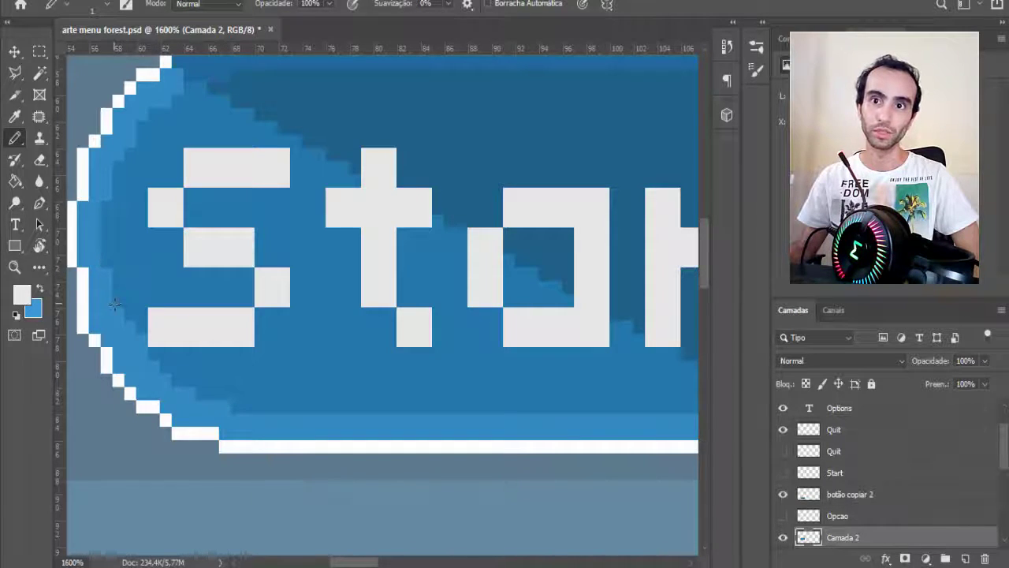
mouse_move(119, 327)
mouse_down()
mouse_move(141, 370)
mouse_move(226, 409)
mouse_up()
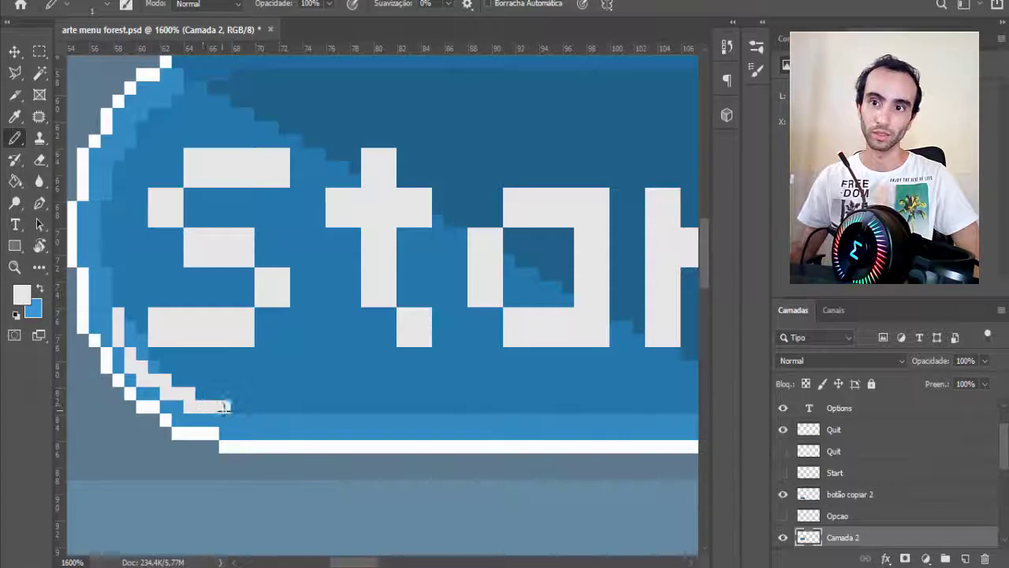
key(ctrl+z)
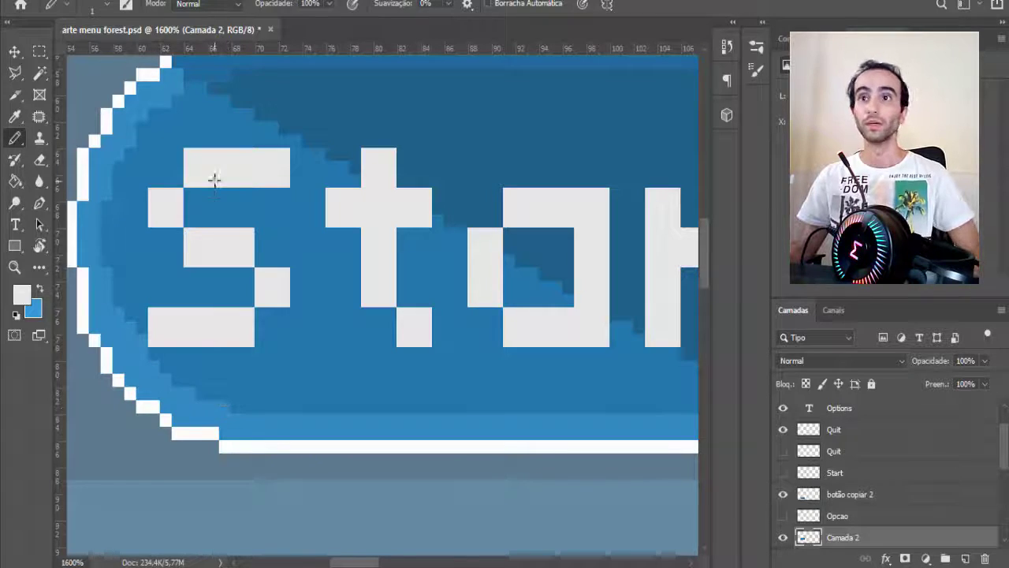
Step: Switch to Unity and examine the Start button's outline and lettering again, from close up to a wider view
alt+scroll(424, 339, down, 3)
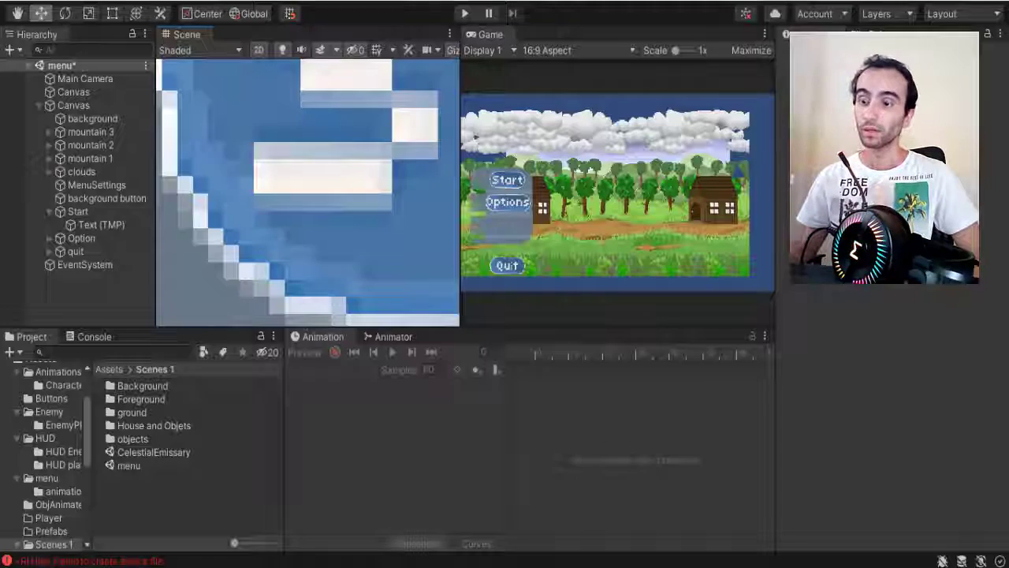
scroll(337, 238, down, 2)
scroll(337, 237, up, 2)
middle_drag(336, 238, 221, 235)
scroll(241, 196, down, 1)
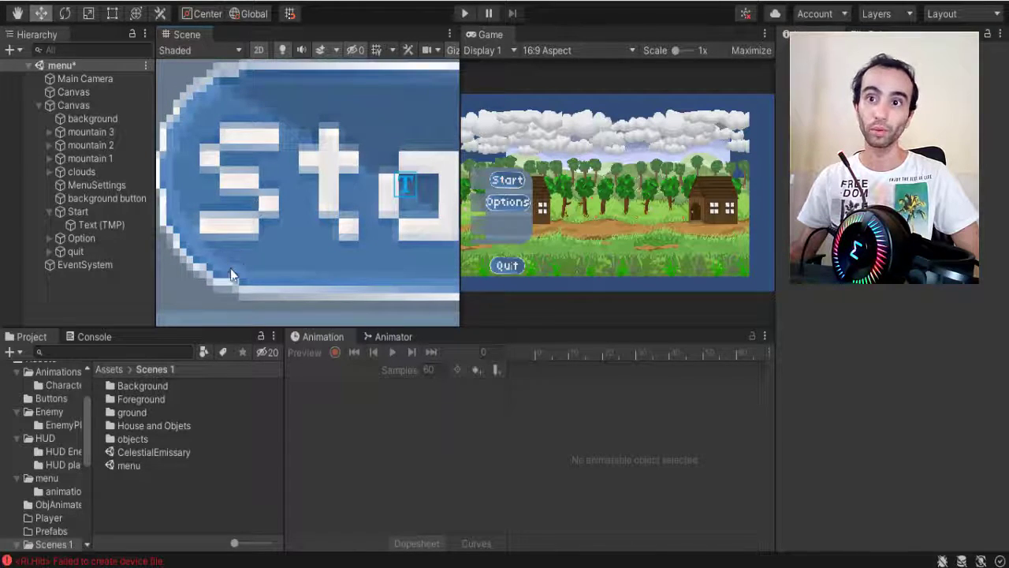
scroll(258, 214, down, 2)
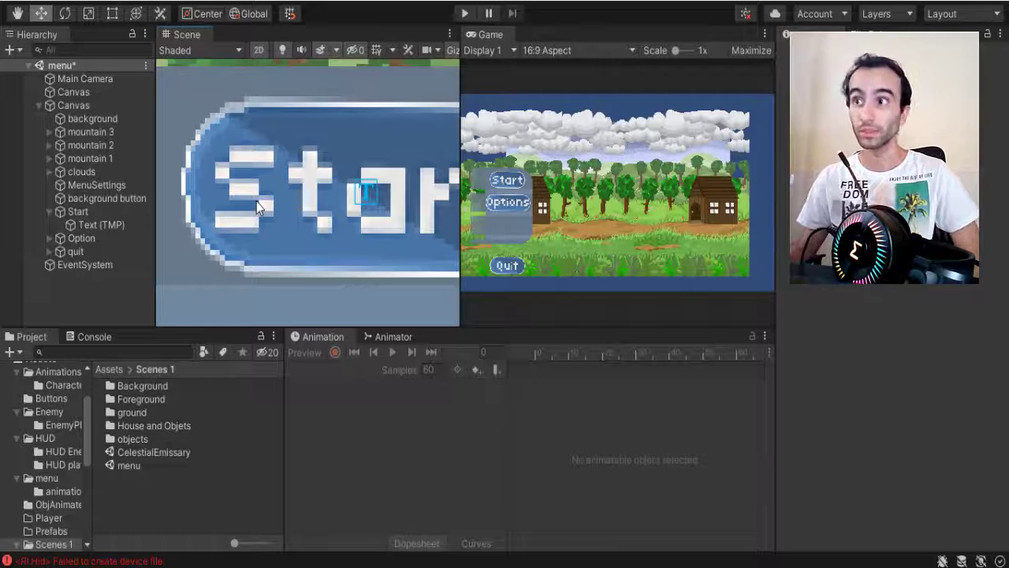
scroll(255, 199, down, 1)
scroll(255, 198, down, 2)
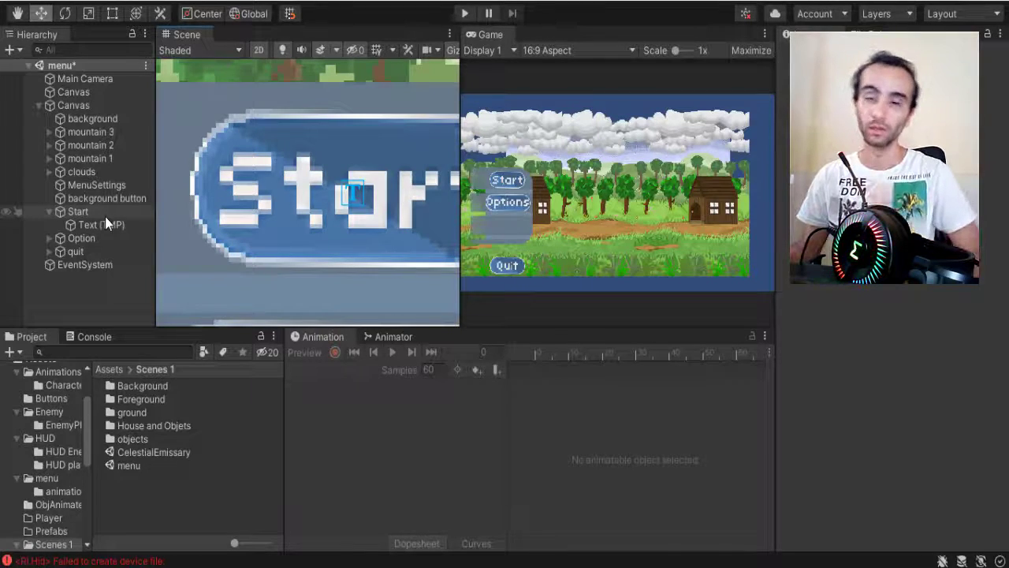
Step: Open the menu assets folder with larger thumbnails and examine the import settings of the button start image
click(107, 369)
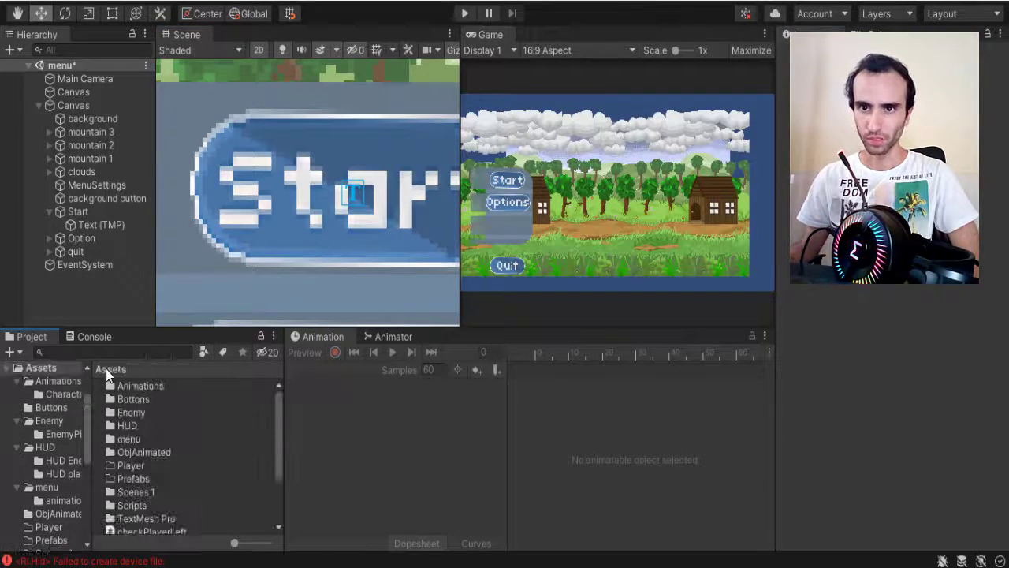
double_click(140, 441)
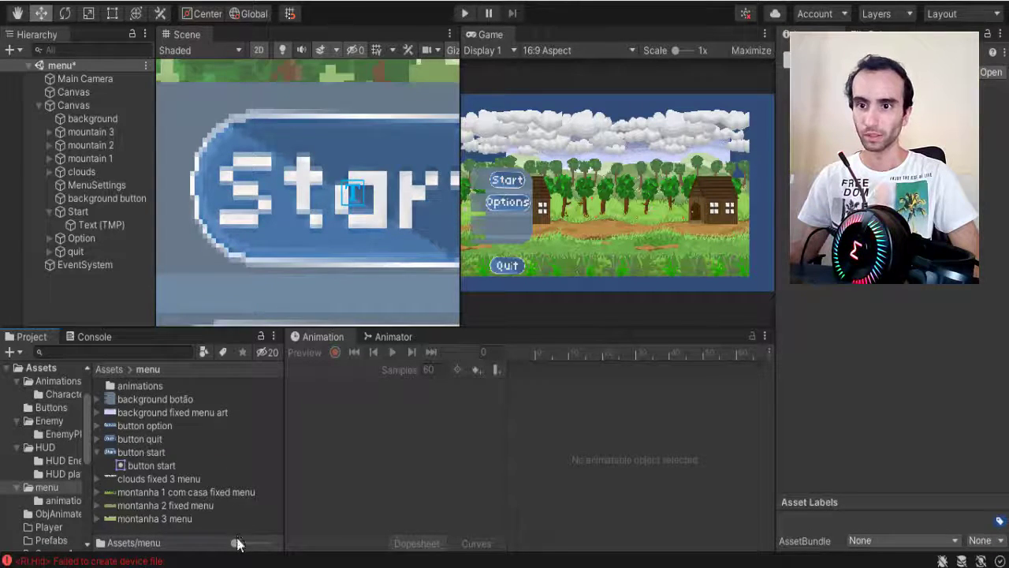
drag(237, 543, 244, 543)
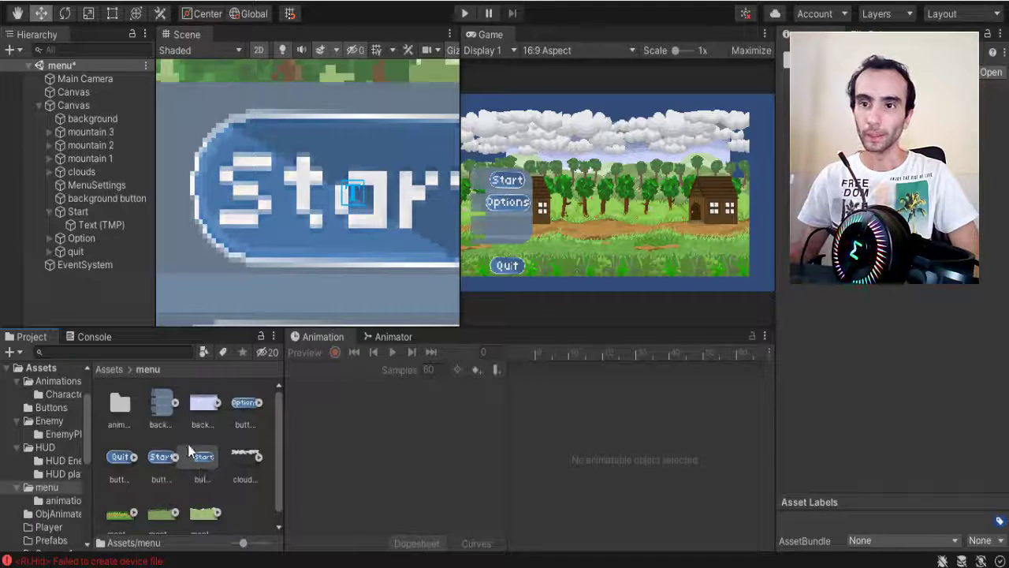
scroll(189, 450, down, 1)
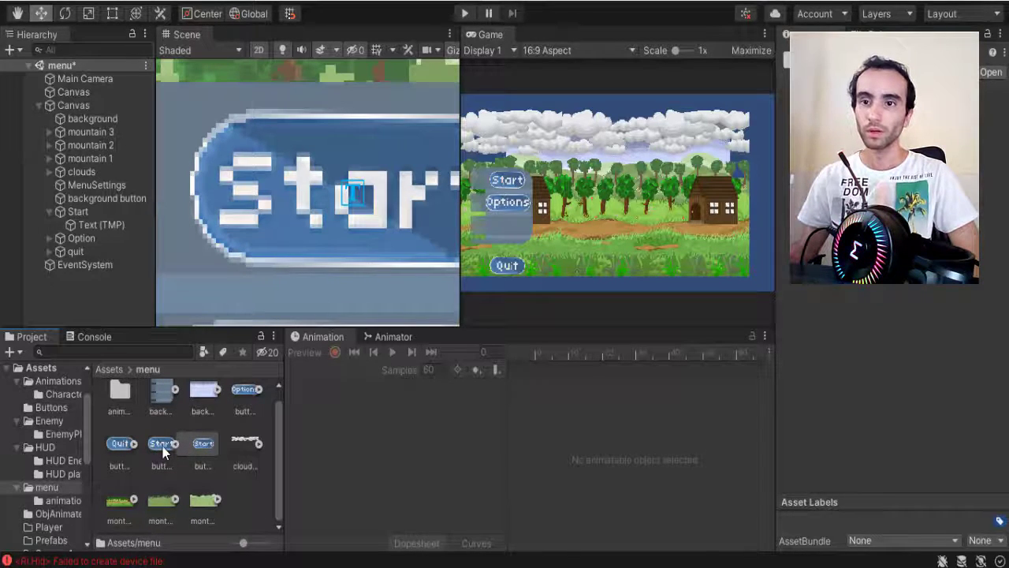
click(162, 446)
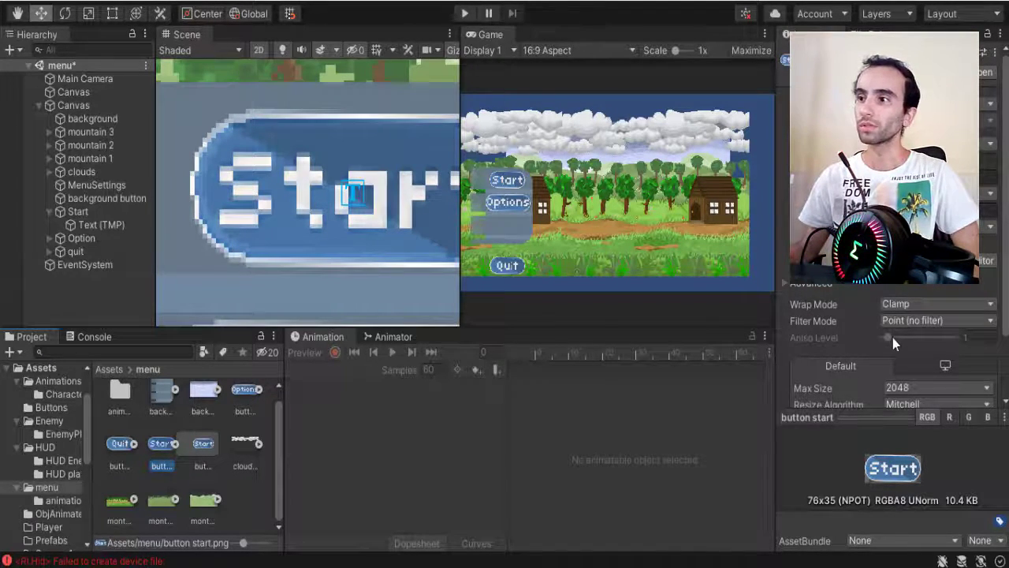
scroll(892, 337, down, 3)
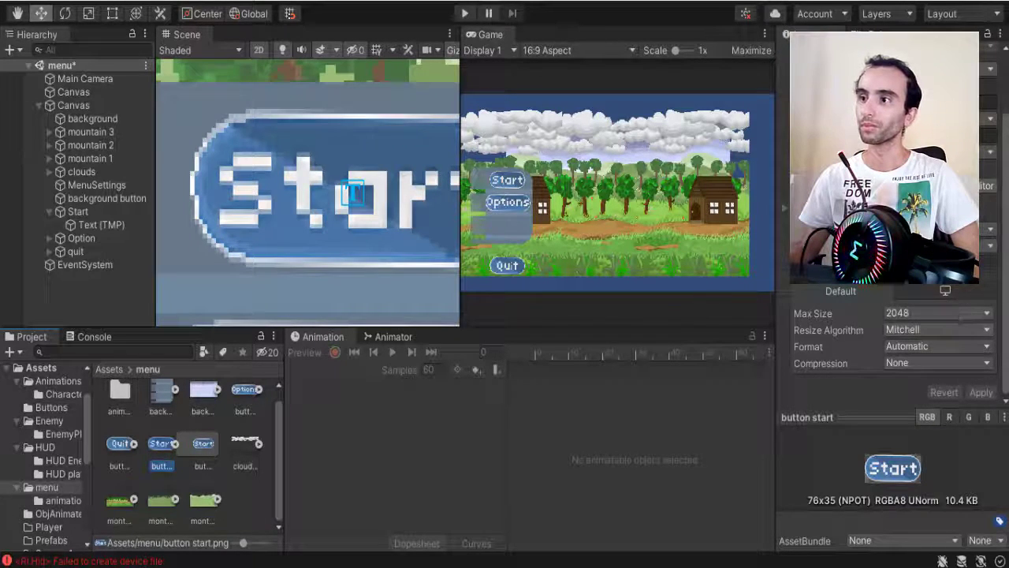
Step: In the Sprite Editor, try button start borders of 4 left, 3 top, 3 right and 5 bottom, and discard the changes
click(968, 186)
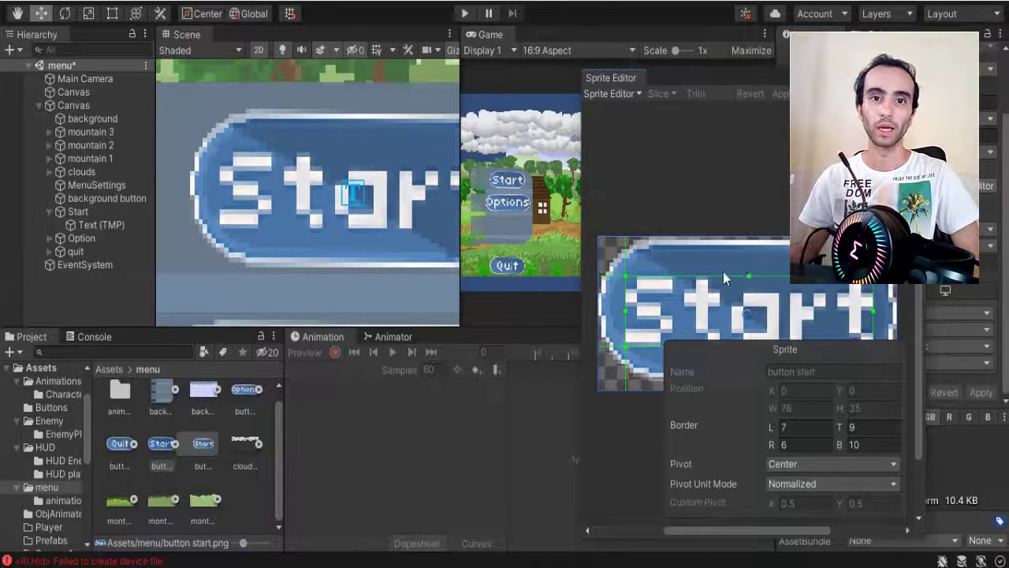
drag(719, 76, 549, 74)
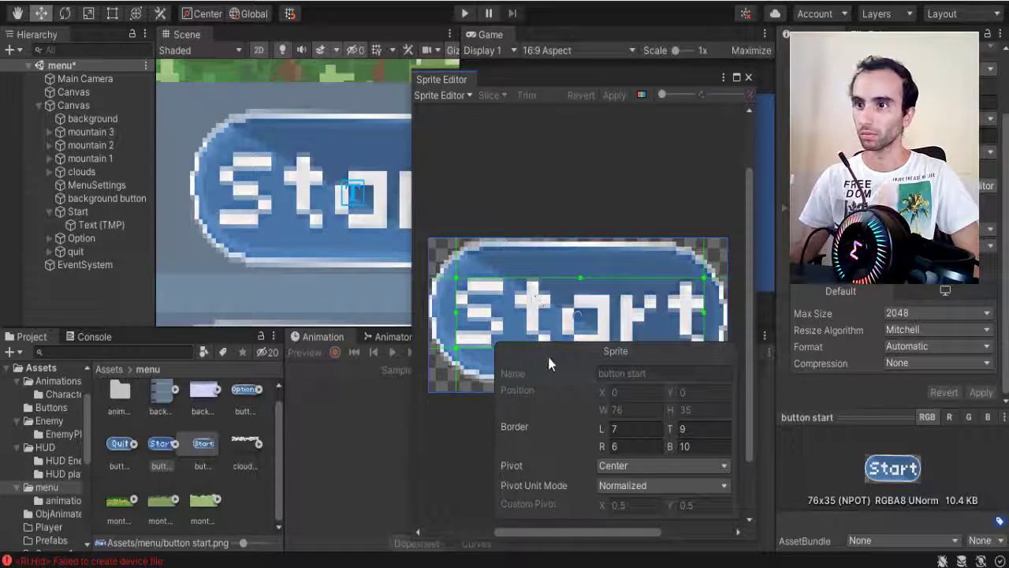
drag(601, 530, 609, 508)
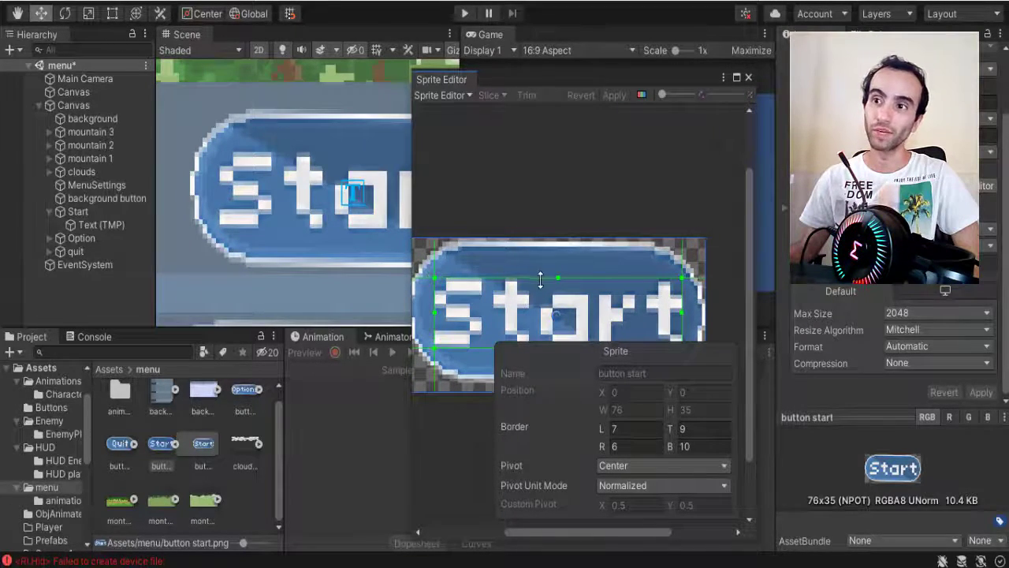
mouse_move(559, 276)
mouse_down()
mouse_move(559, 259)
mouse_move(556, 273)
mouse_up()
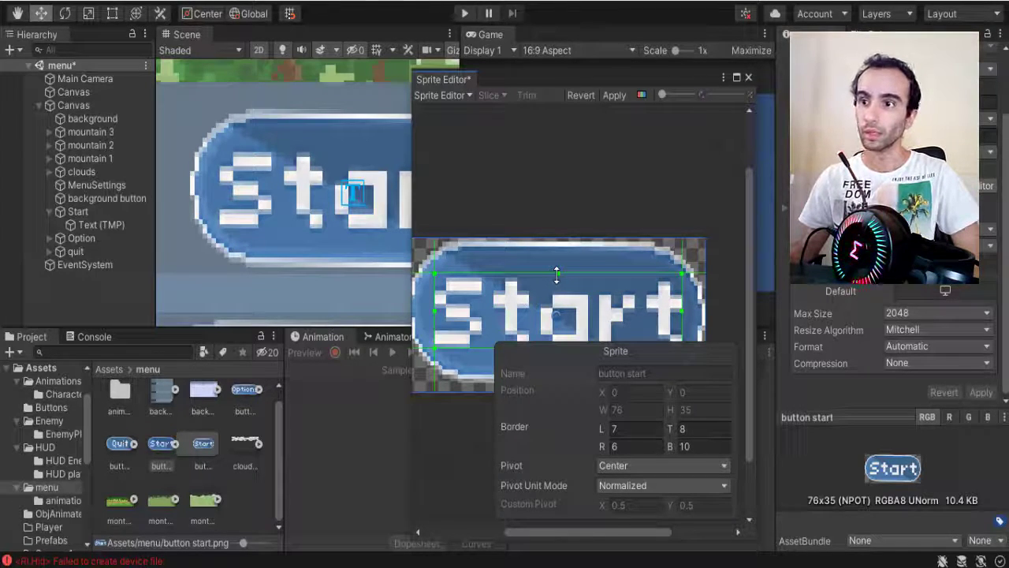
drag(557, 274, 557, 251)
drag(433, 297, 421, 296)
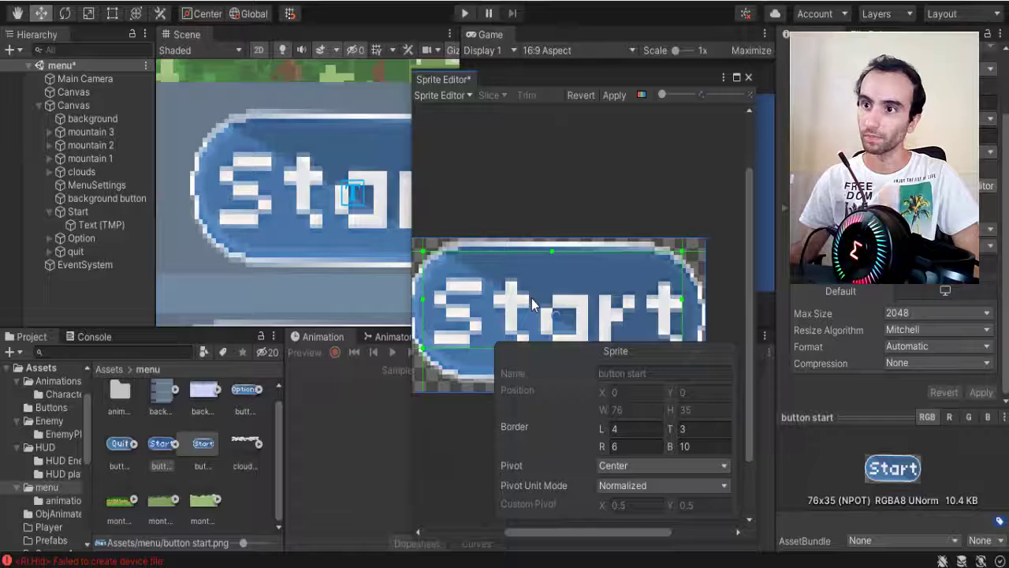
drag(745, 320, 747, 407)
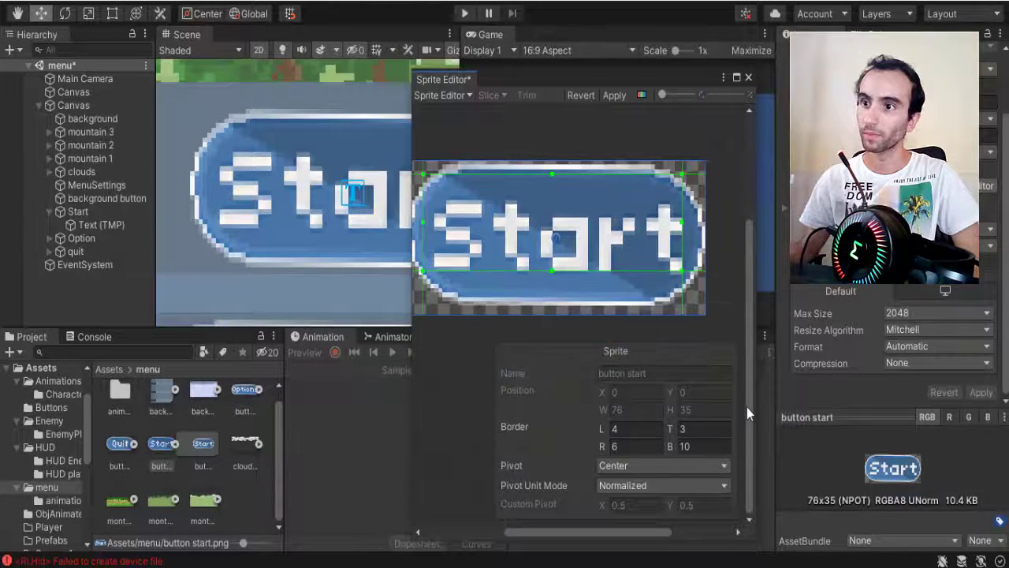
drag(552, 273, 549, 291)
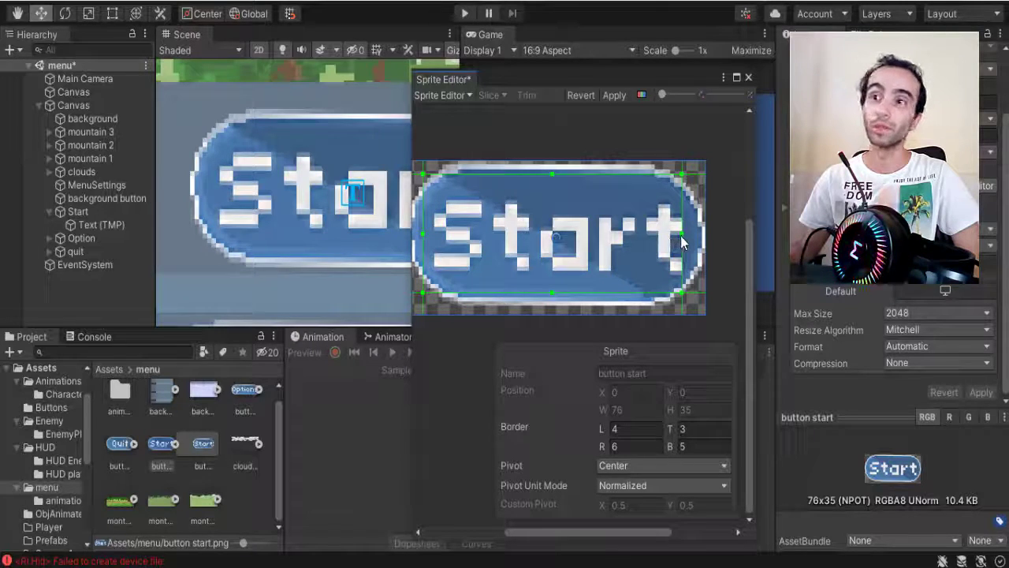
drag(680, 235, 695, 235)
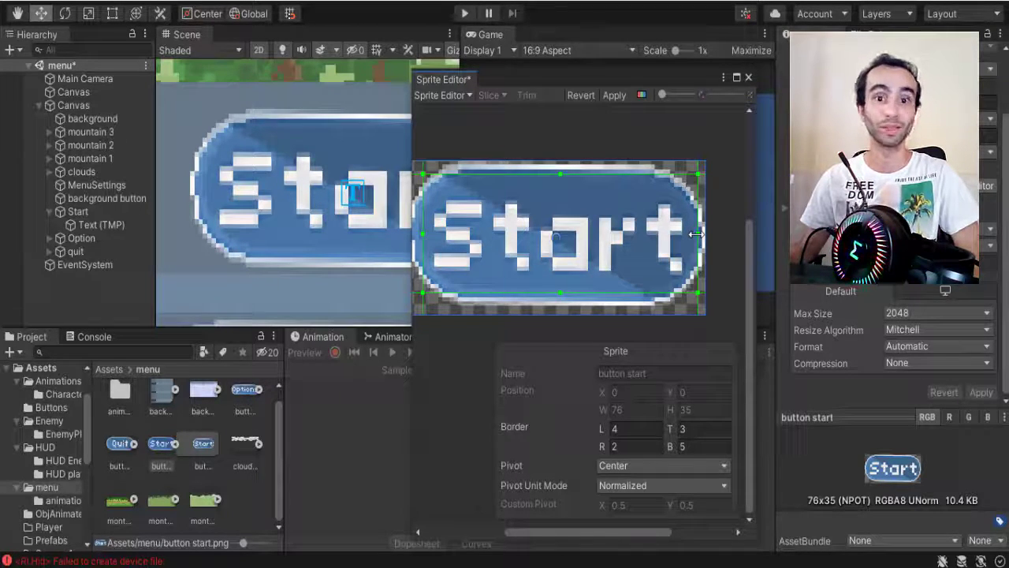
drag(695, 234, 693, 231)
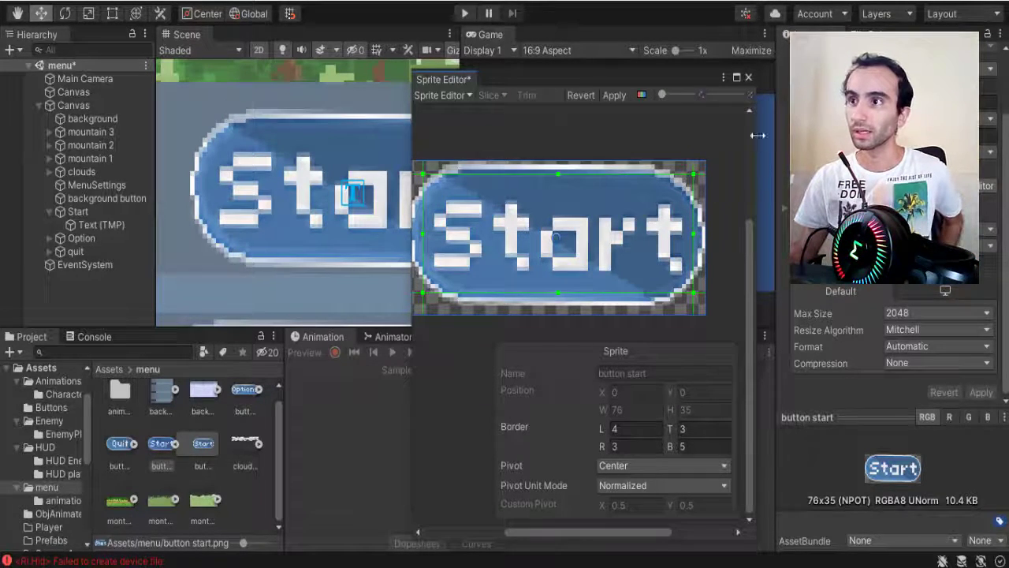
click(750, 81)
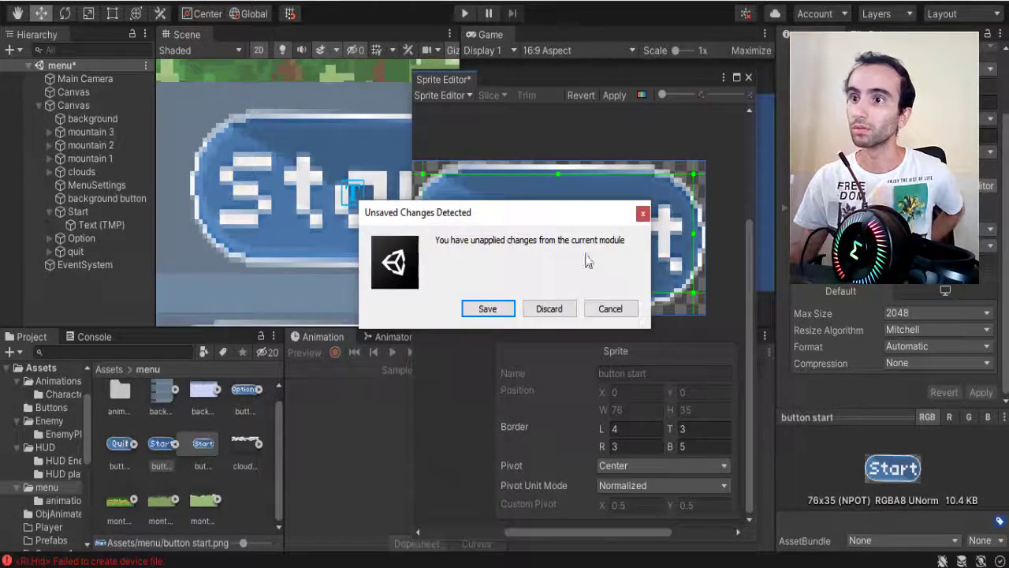
click(567, 314)
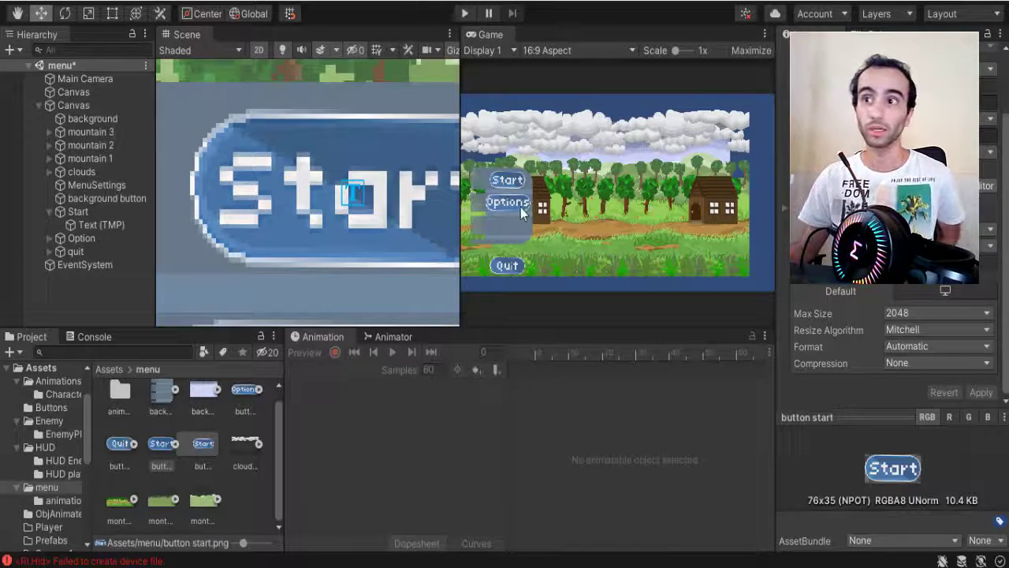
Step: Select the Start button object and try stretching it vertically with the Scale tool
scroll(373, 186, down, 3)
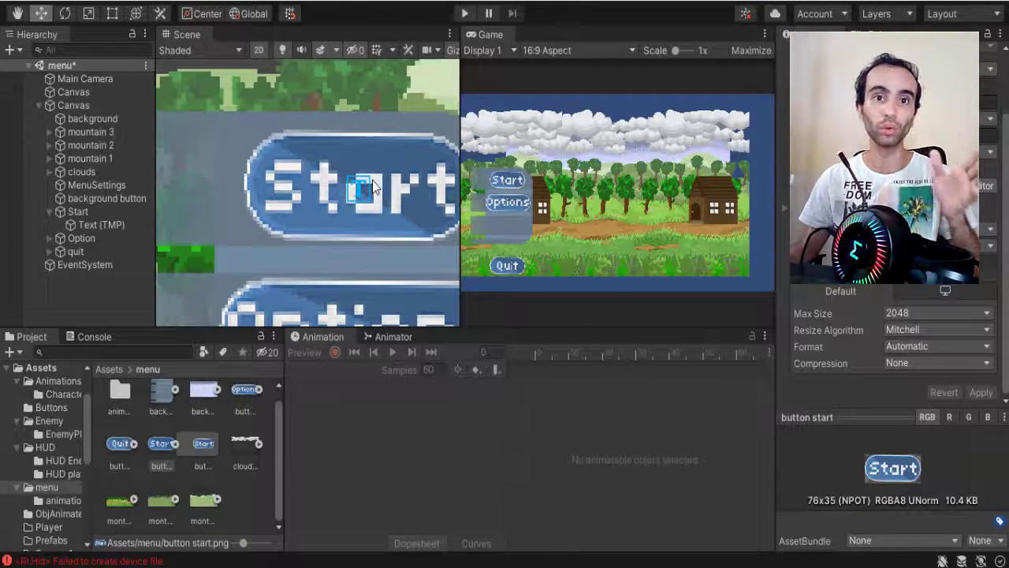
scroll(374, 186, down, 2)
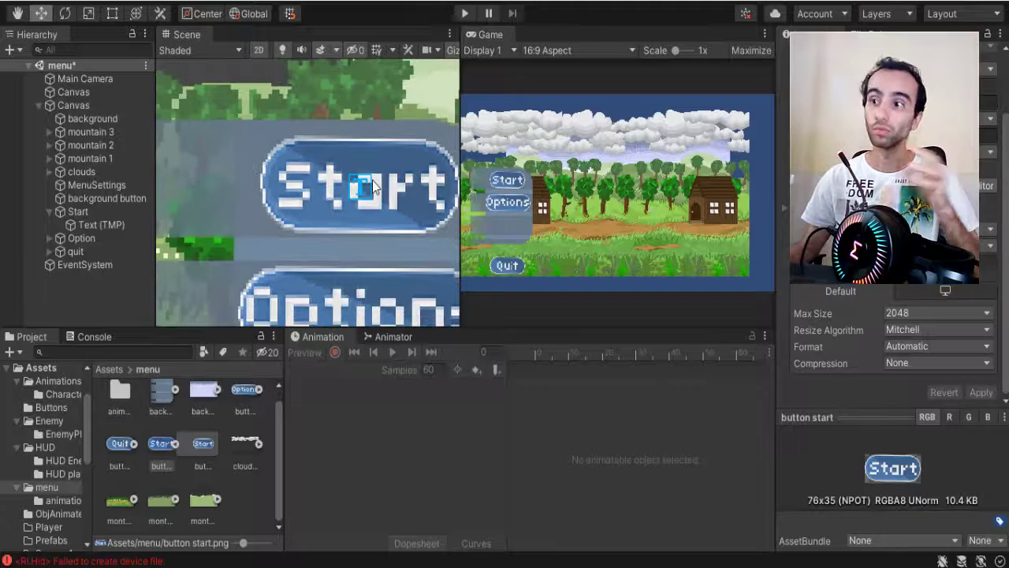
middle_drag(372, 221, 304, 236)
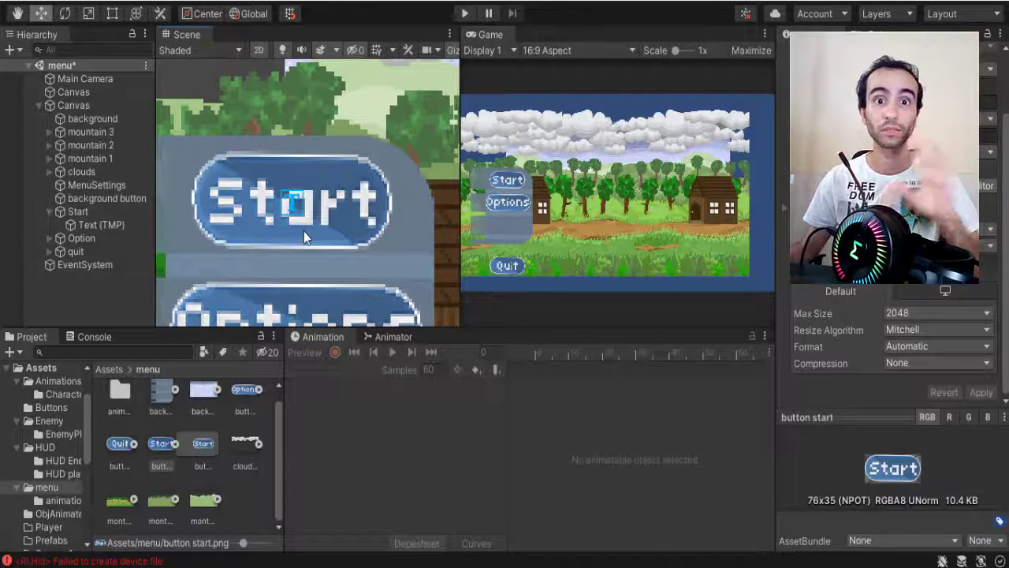
click(98, 215)
click(113, 14)
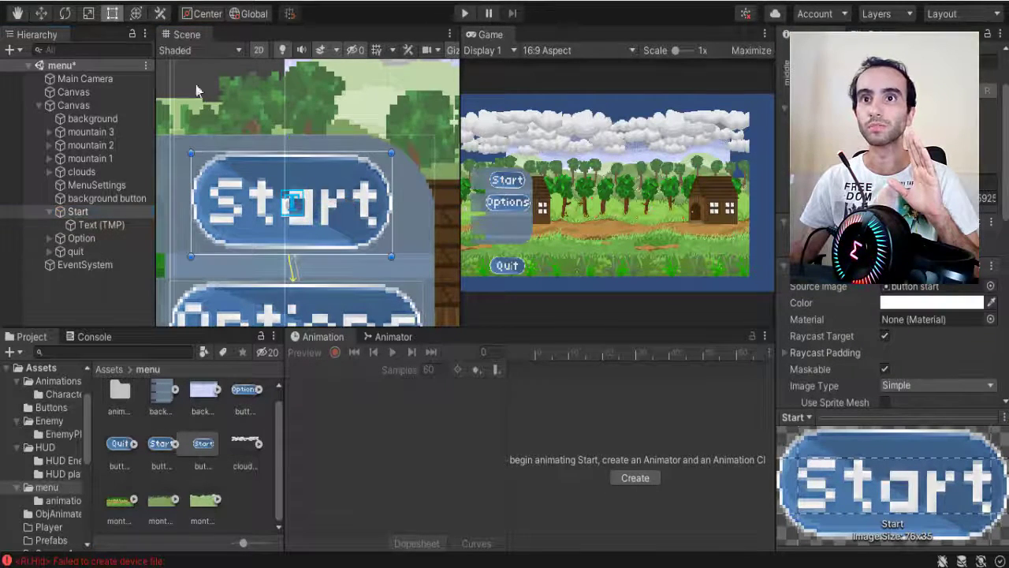
click(86, 15)
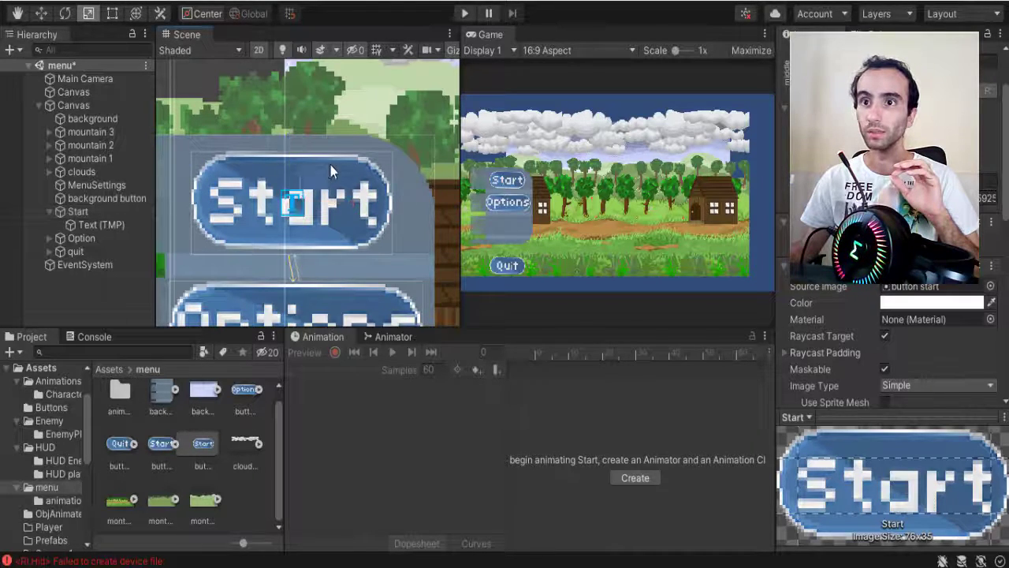
click(180, 122)
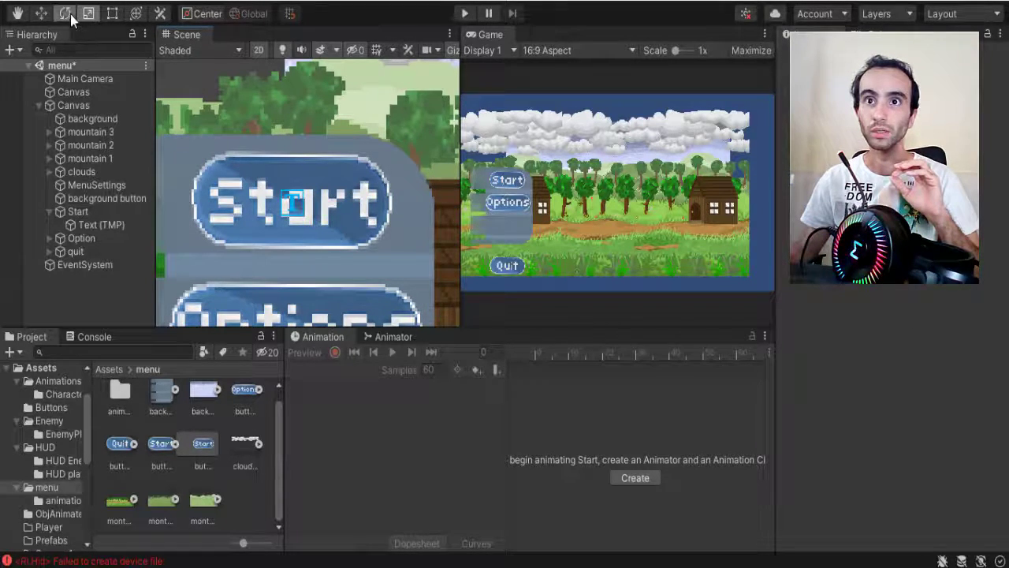
click(106, 212)
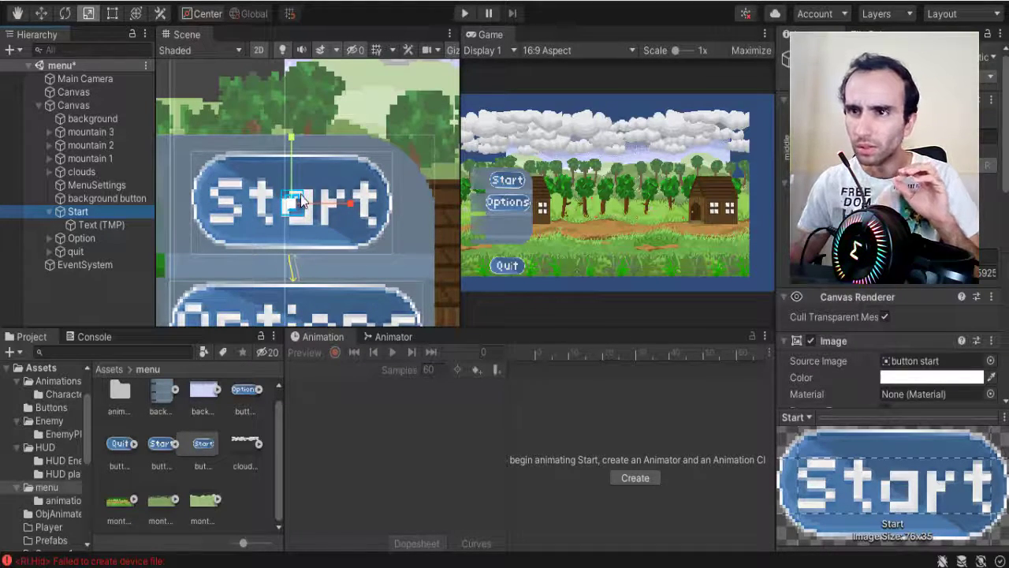
drag(294, 151, 309, 110)
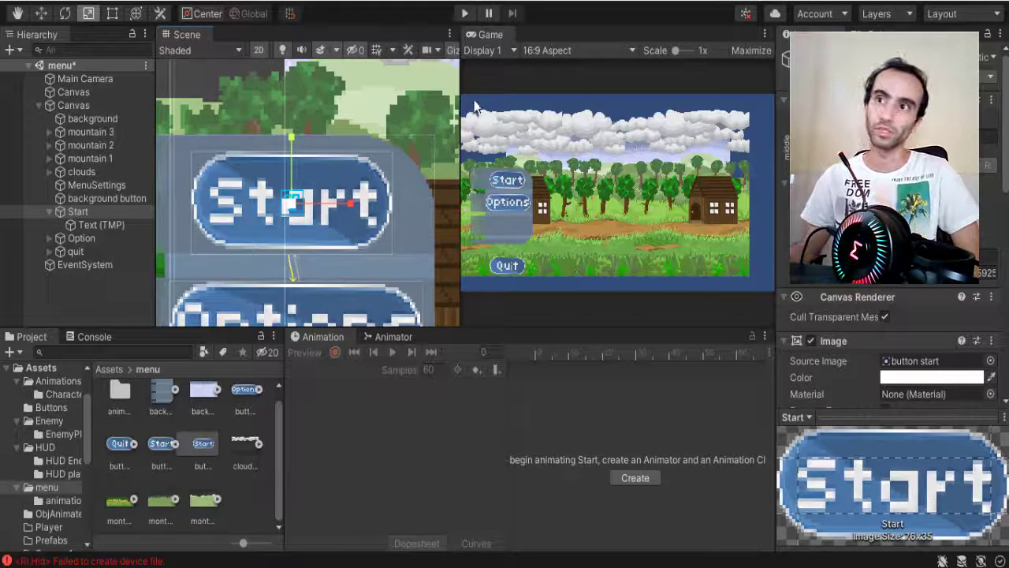
Step: View the whole menu scene and examine the settings of both Canvas objects and the EventSystem
click(465, 13)
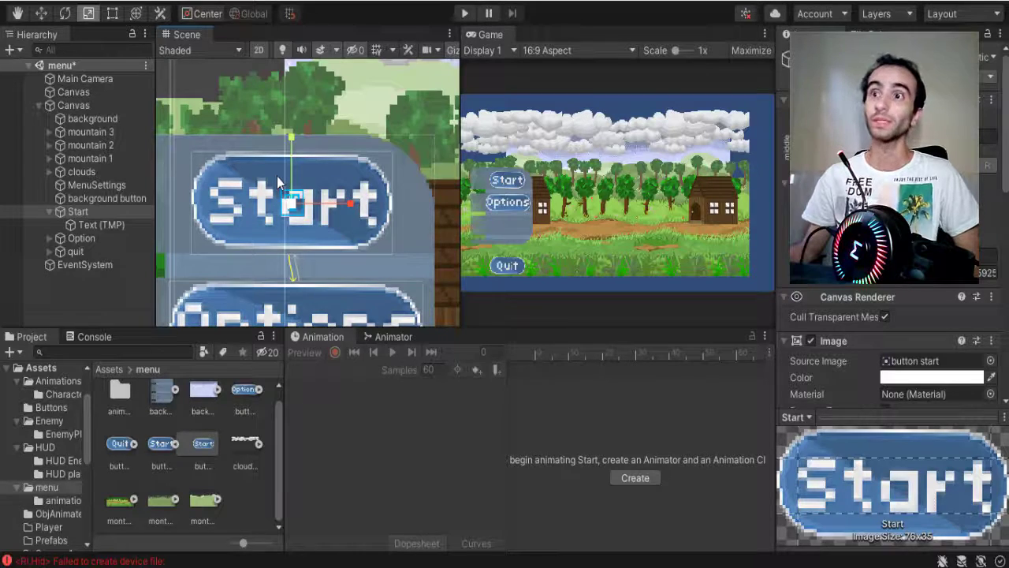
scroll(278, 174, down, 6)
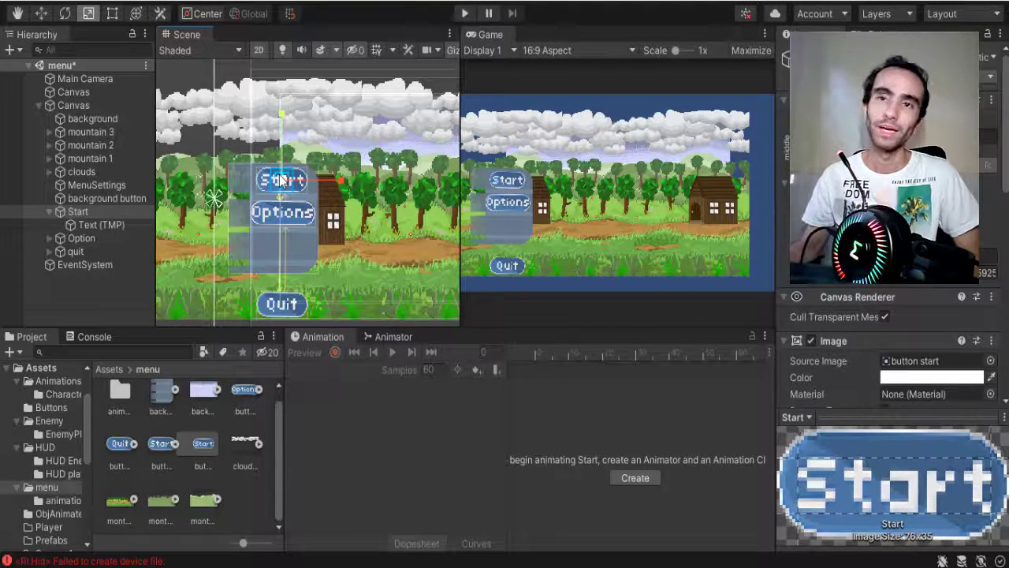
click(83, 105)
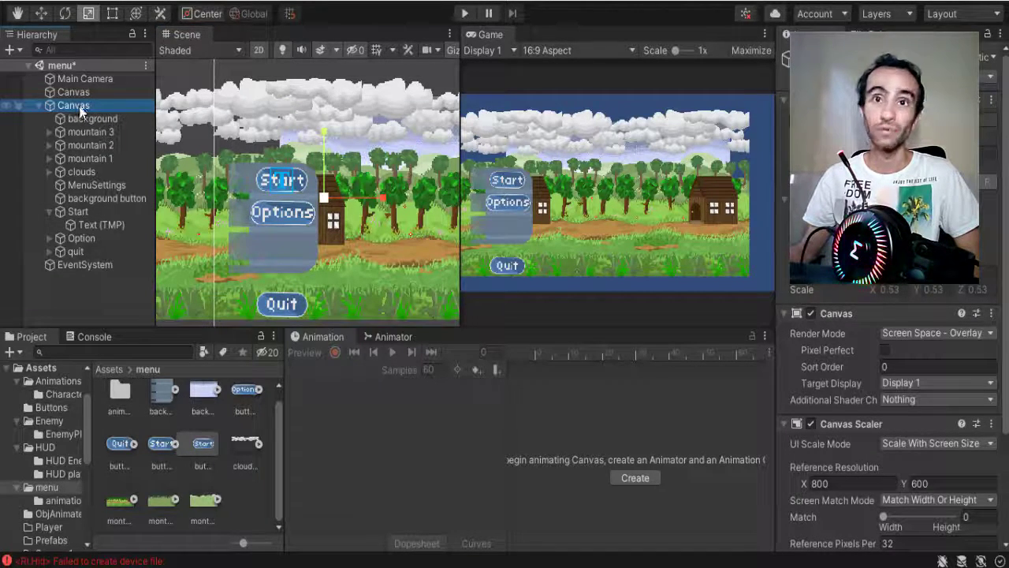
click(86, 268)
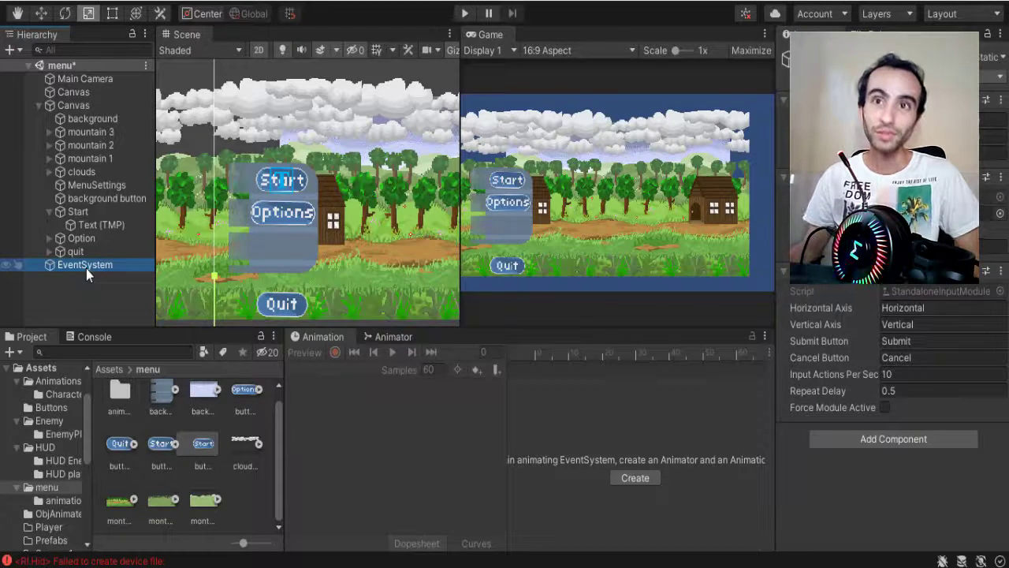
click(79, 105)
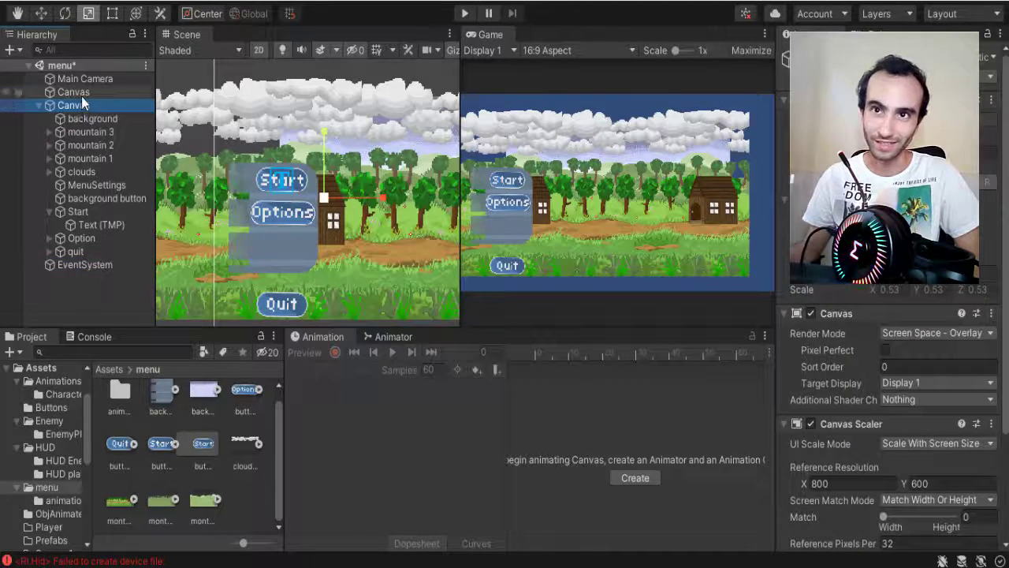
click(82, 96)
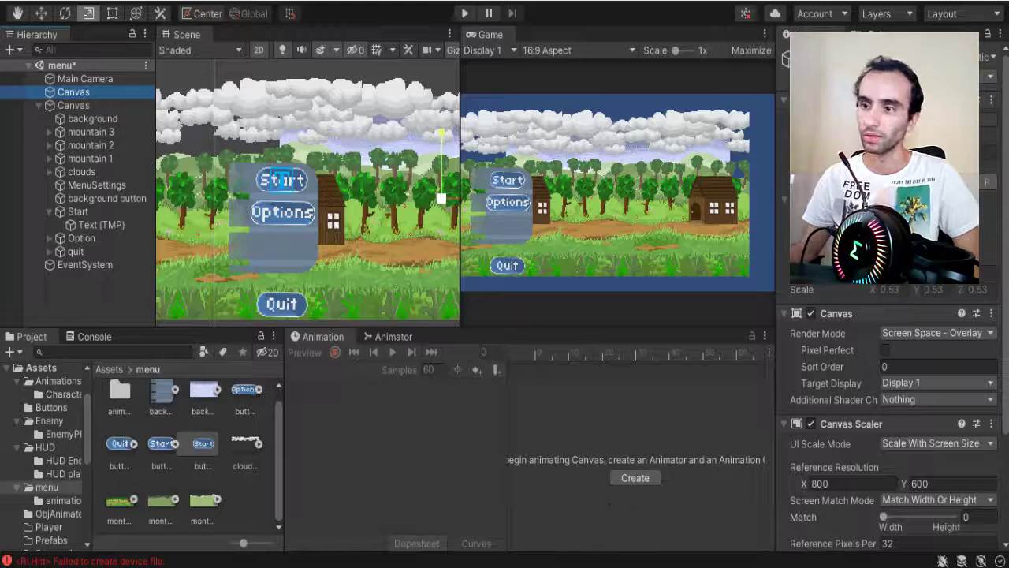
Step: Switch to Visual Studio Code to look over the LoadScene.cs script and return to Unity
key(alt+Tab)
scroll(489, 355, up, 4)
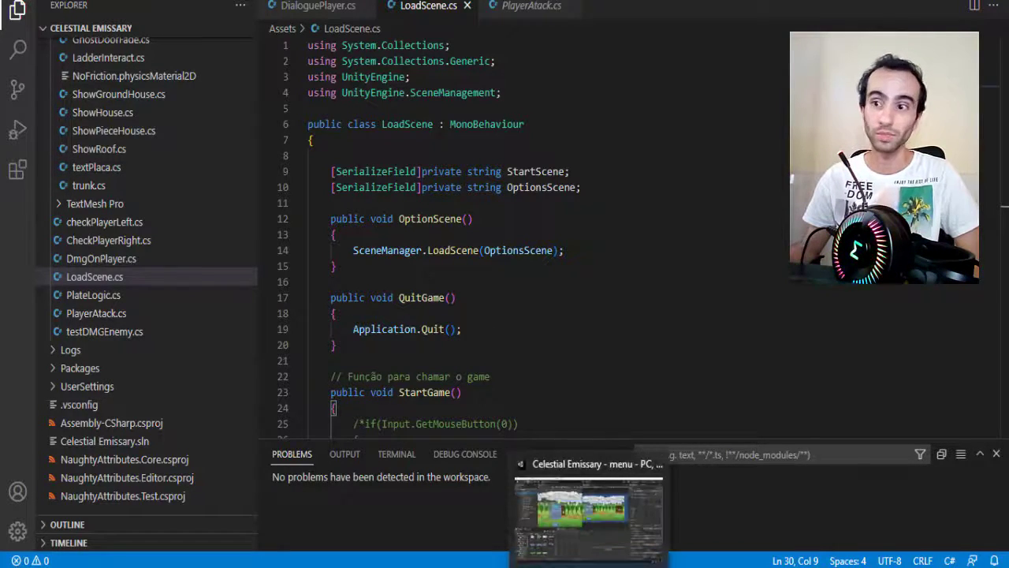
click(552, 504)
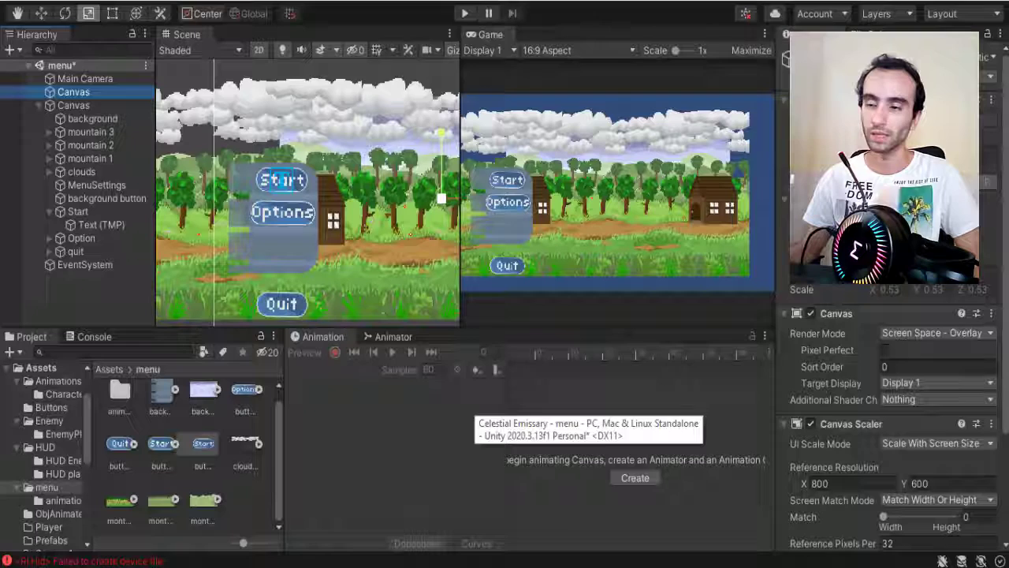
Step: Select the EventSystem object and widen the Game view to enlarge the menu preview
click(101, 266)
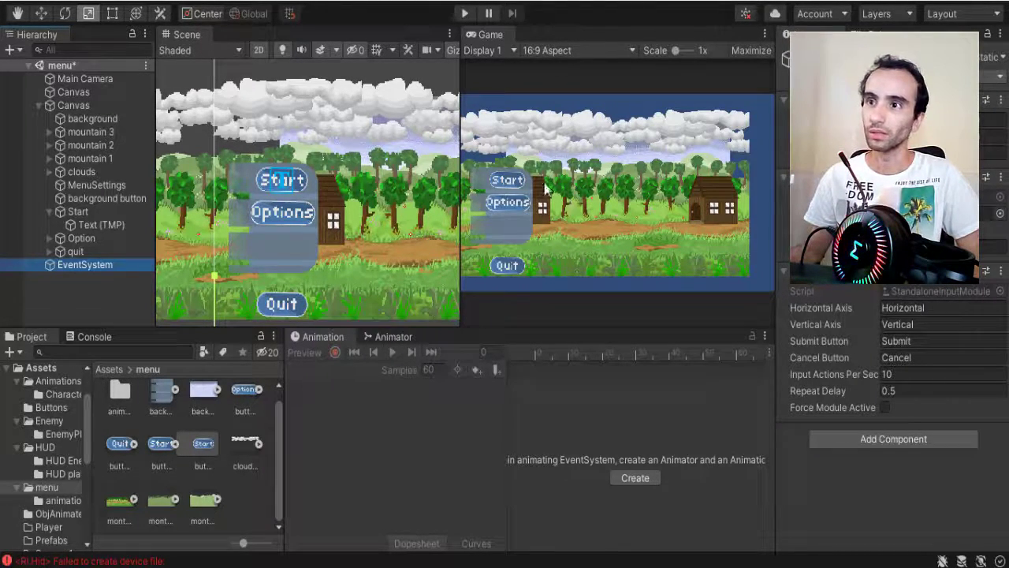
drag(461, 211, 408, 211)
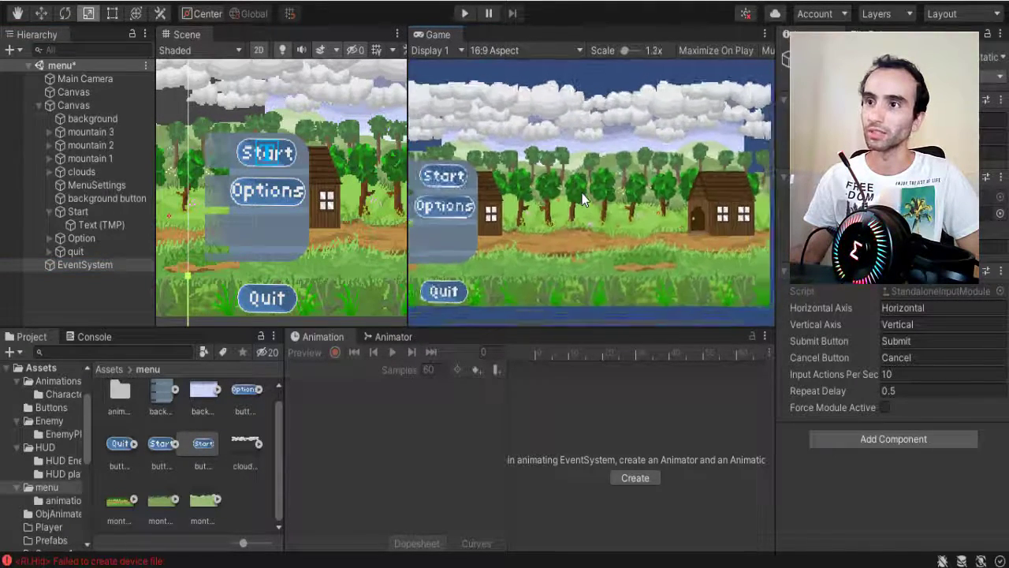
Step: Select the background object and view its extents against the whole menu canvas in the Scene and Game views
scroll(582, 193, down, 2)
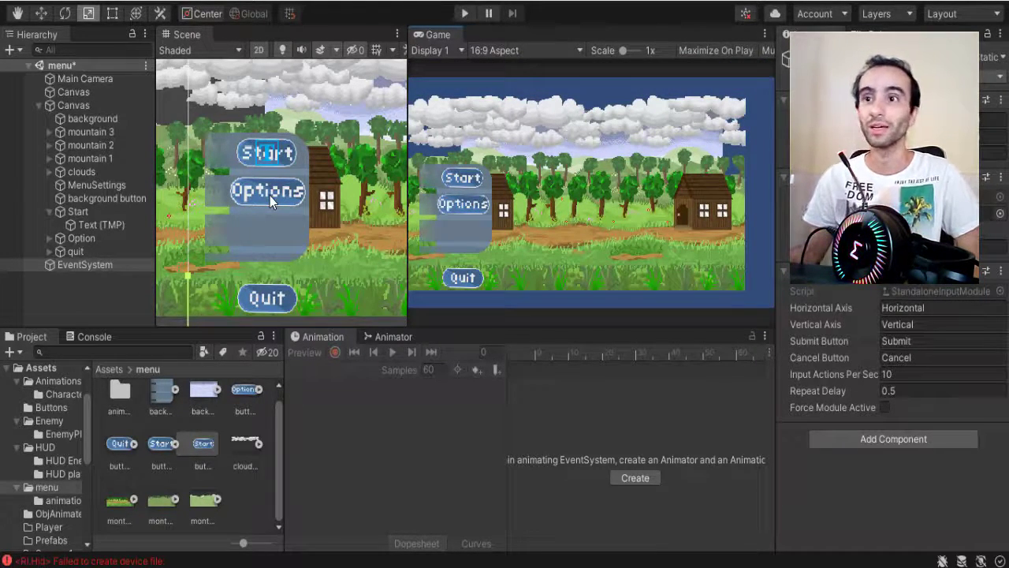
drag(407, 190, 426, 190)
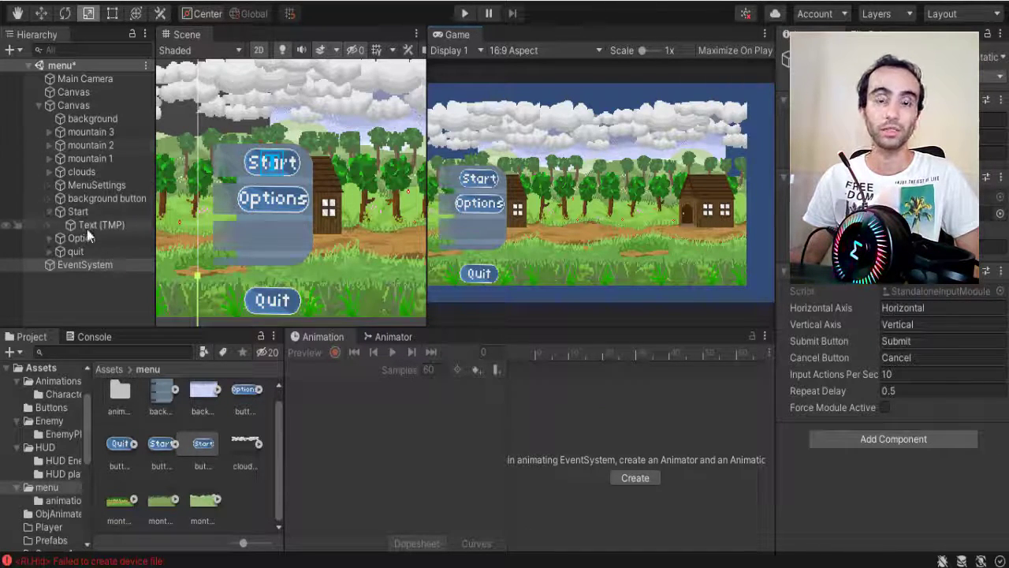
click(110, 122)
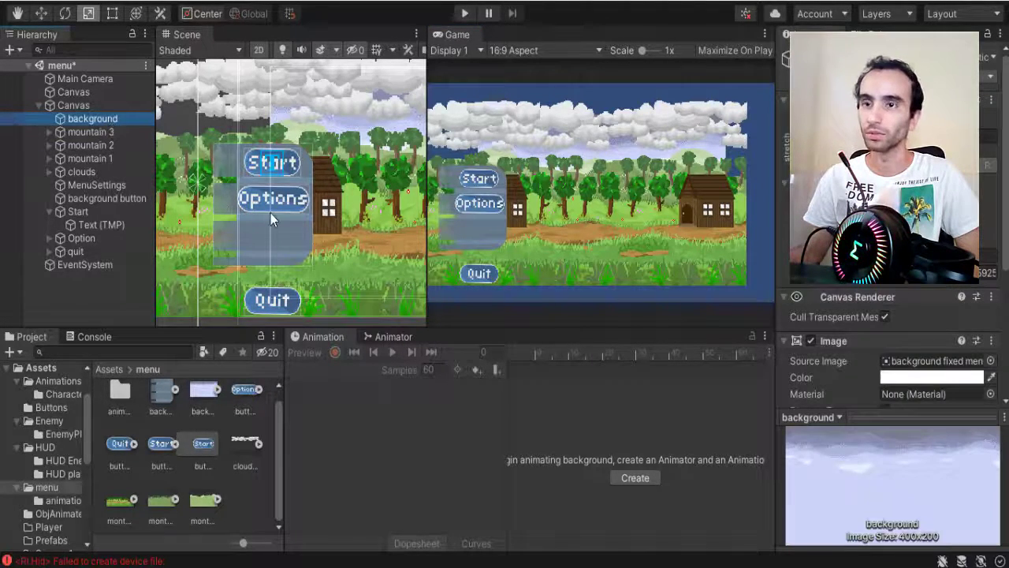
mouse_move(313, 213)
middle_down()
mouse_move(322, 214)
mouse_move(307, 209)
middle_up()
scroll(307, 208, down, 5)
scroll(308, 210, right, 3)
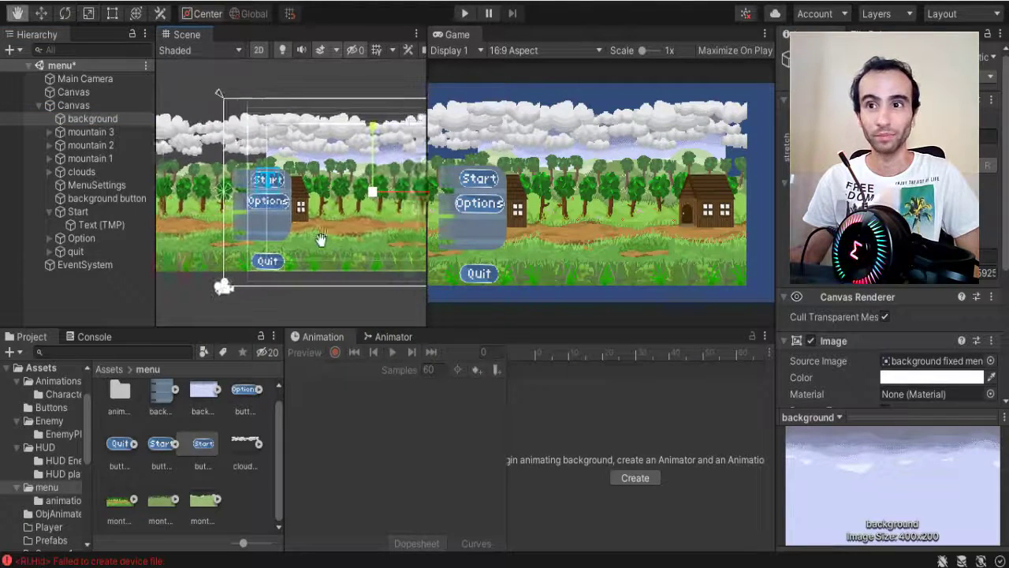
key(r)
scroll(312, 242, down, 2)
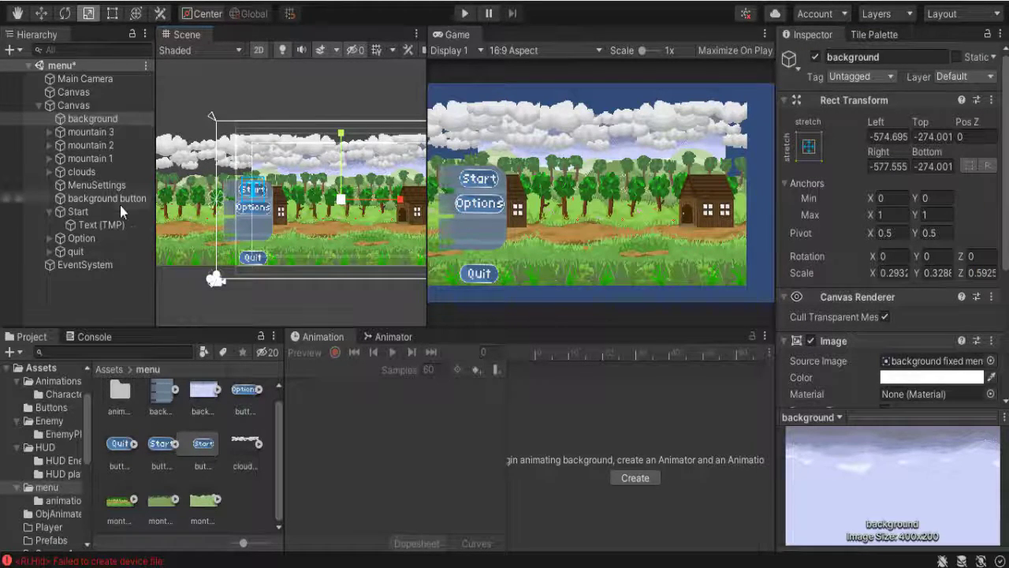
Step: Hide the mountain 1 (1) copy in the Scene view and widen the Scene view
click(94, 159)
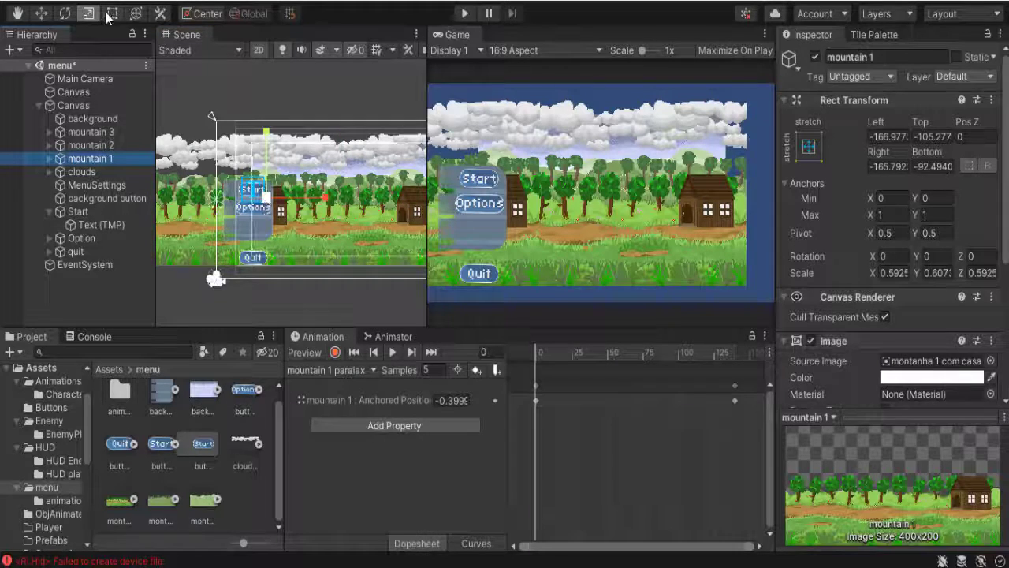
key(Right)
click(7, 172)
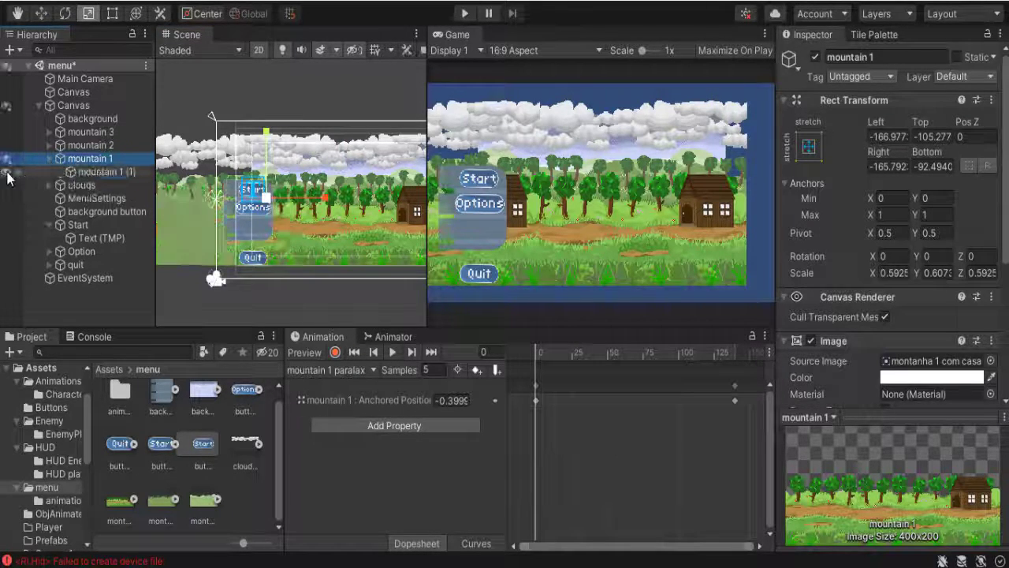
middle_drag(319, 238, 313, 238)
drag(426, 213, 552, 214)
scroll(307, 256, up, 3)
Step: Scale and move mountain 1 so that it fills the canvas frame
click(93, 105)
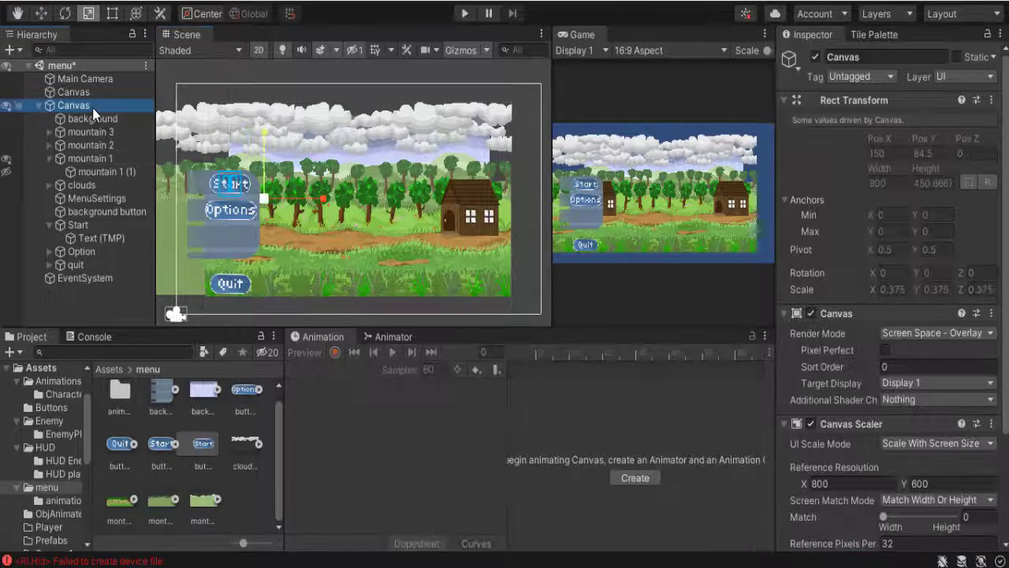
click(91, 159)
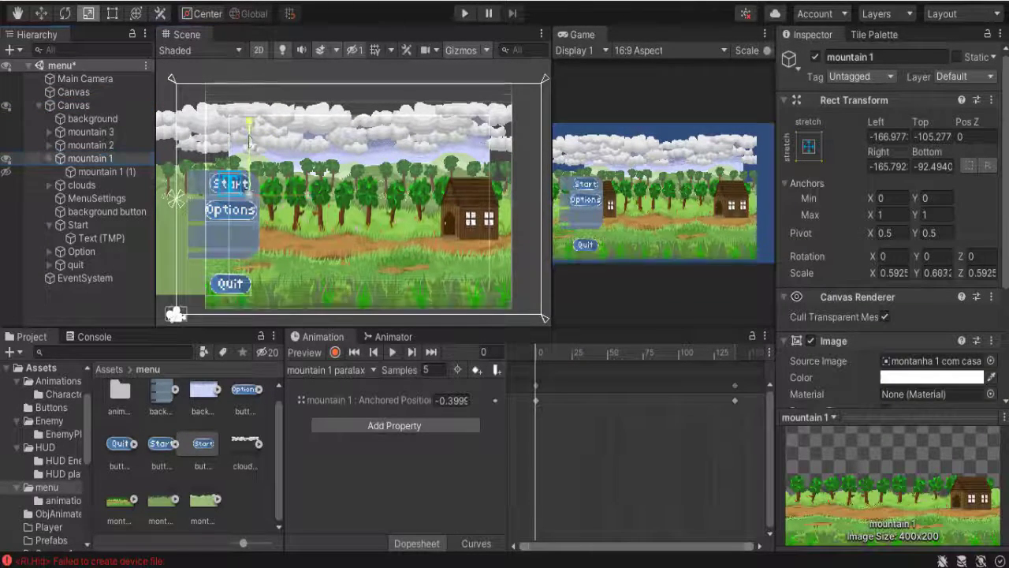
drag(308, 198, 284, 196)
key(w)
key(t)
drag(254, 158, 288, 192)
Step: Select mountain 2 and hide mountain 1 and the mountain 2 (1) copy in the Scene view
click(86, 146)
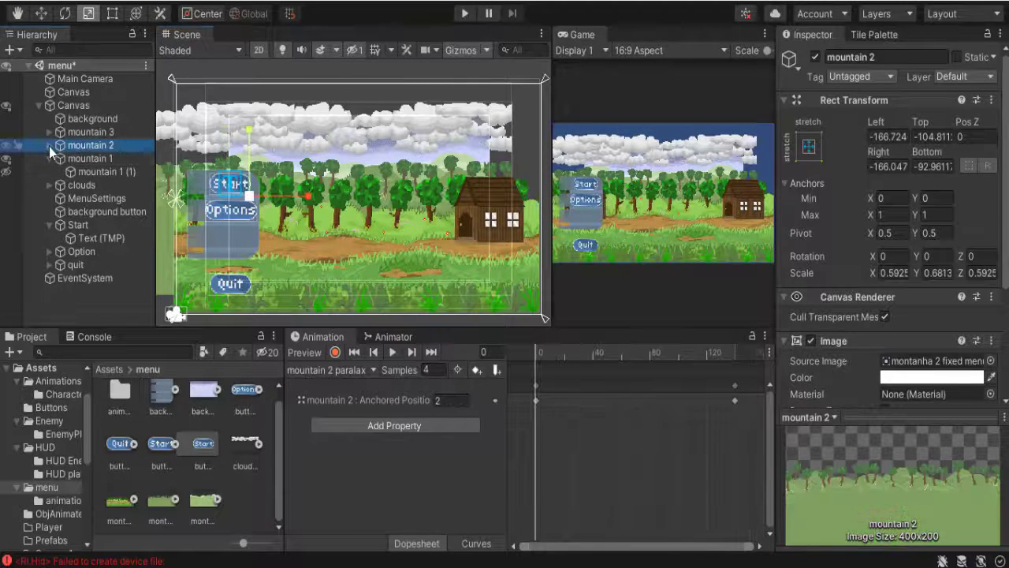
click(50, 146)
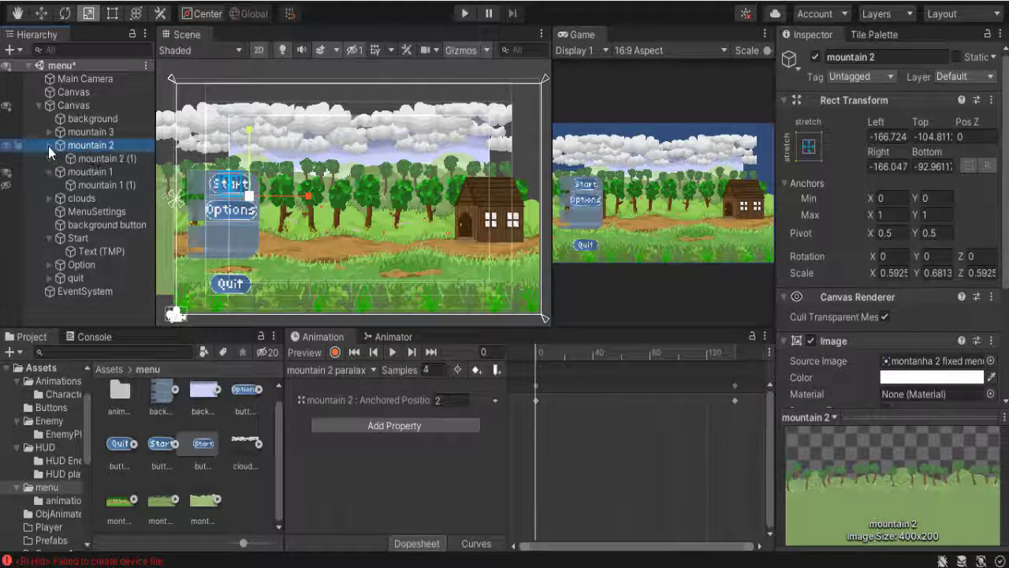
click(6, 171)
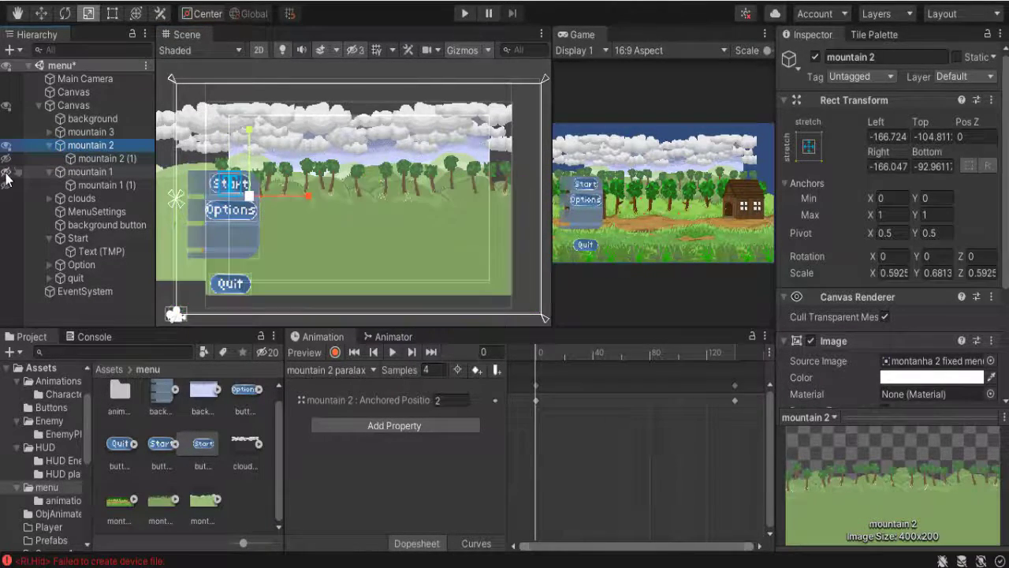
Step: Move mountain 2 to the left and enlarge it in both directions to fill the canvas frame
click(41, 14)
drag(308, 197, 276, 195)
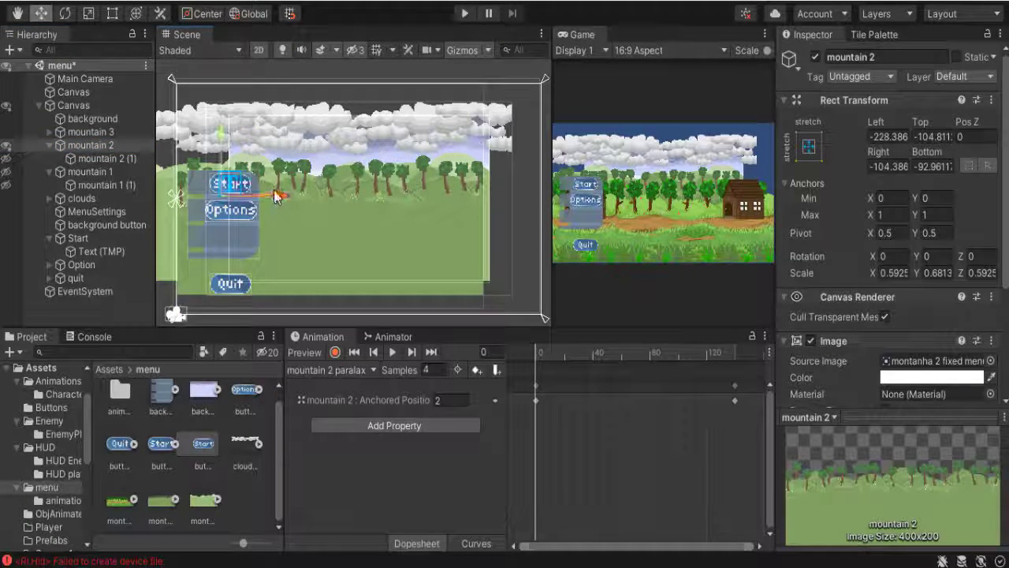
click(89, 13)
drag(221, 130, 222, 120)
drag(280, 195, 289, 195)
Step: Select mountain 3 and hide mountain 2 and the mountain 3 (1) copy in the Scene view
click(22, 134)
click(6, 143)
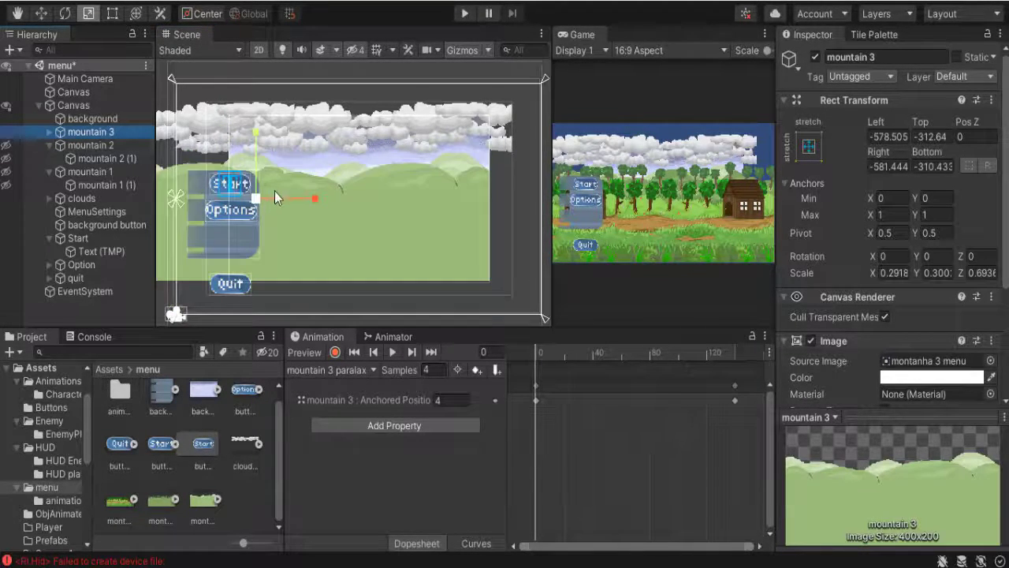
click(49, 133)
click(6, 145)
Step: Move mountain 3 to the left and scale it to about 0.41 in X and 0.42 in Y to fill the canvas frame
click(41, 14)
key(r)
drag(284, 198, 286, 202)
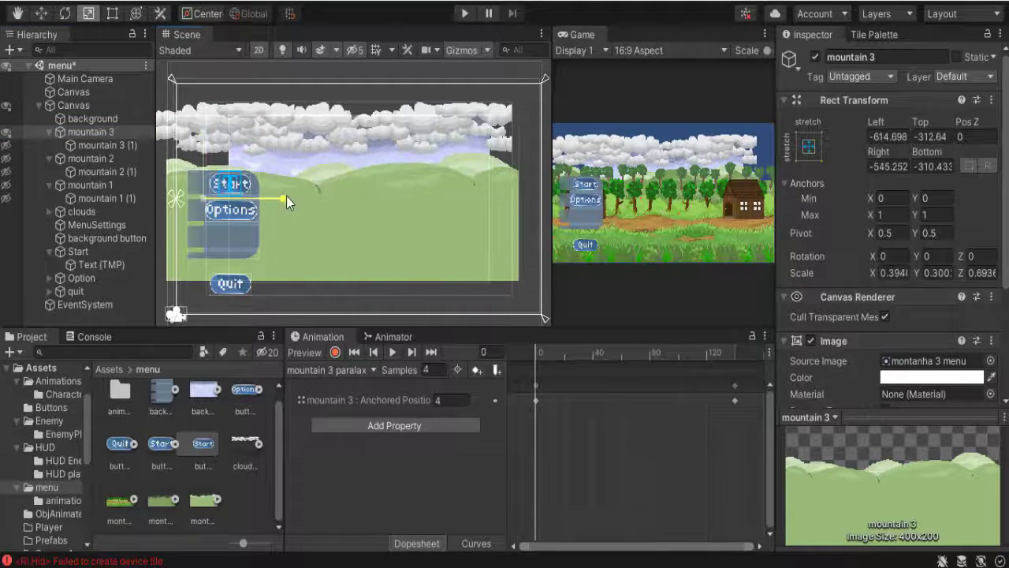
drag(206, 135, 210, 114)
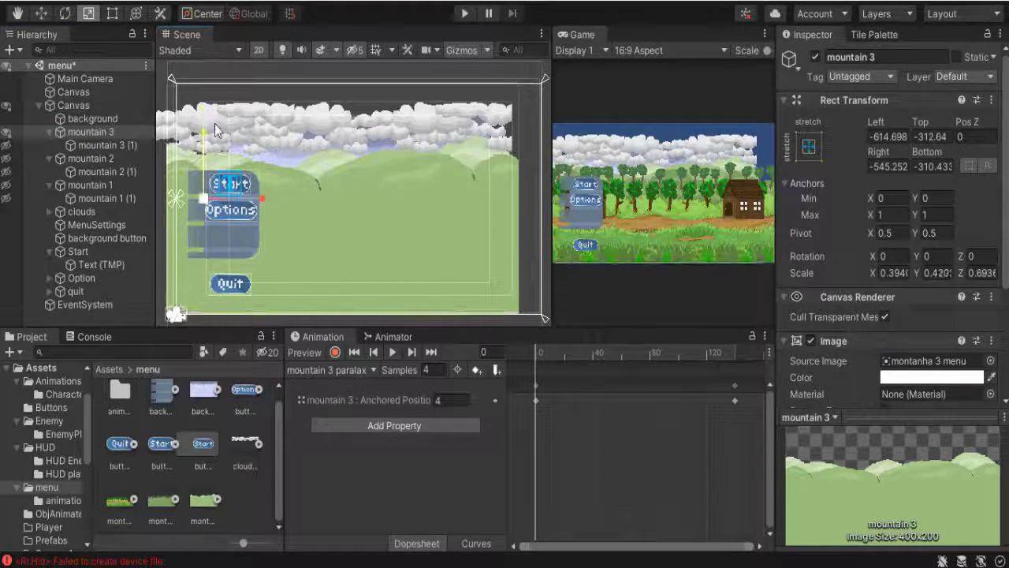
key(w)
drag(260, 198, 273, 196)
key(r)
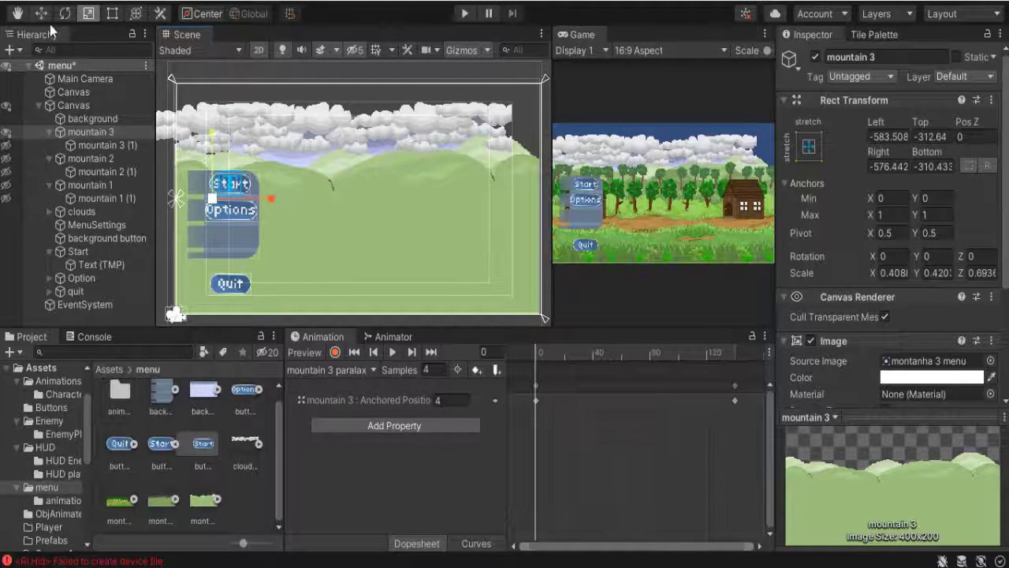
key(w)
key(x)
Step: Hide mountain 3 and the clouds (1) copy in the Scene view, leaving the clouds layer ready for editing
click(6, 134)
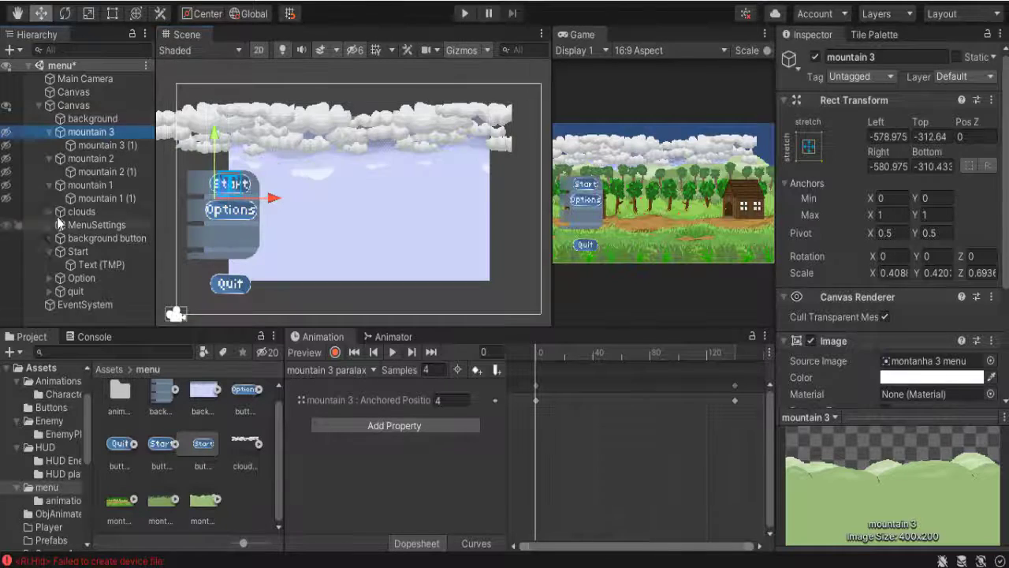
click(52, 212)
click(49, 212)
click(5, 225)
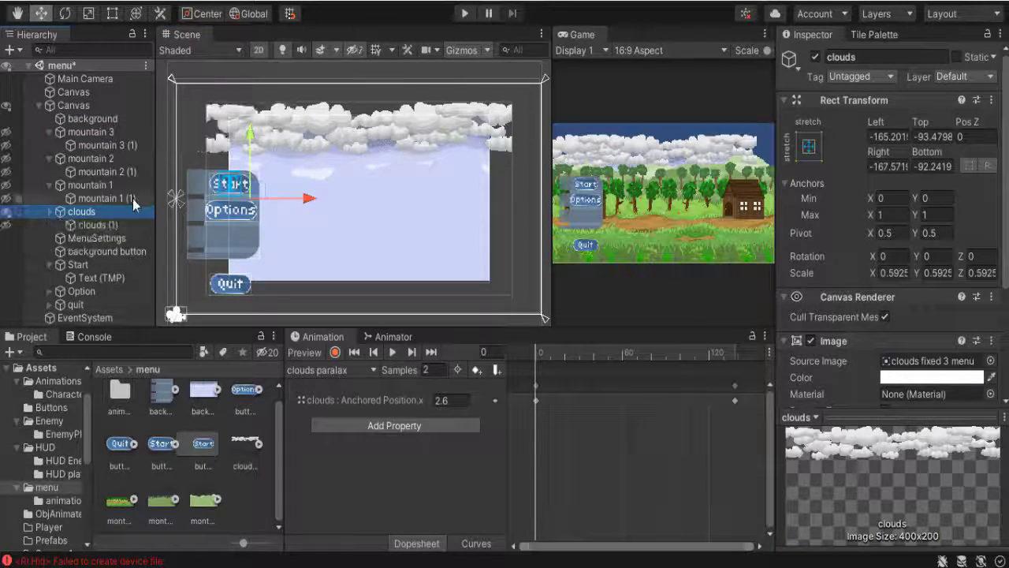
Step: Enlarge the clouds layer and reposition it so that it spans the upper part of the canvas frame
key(r)
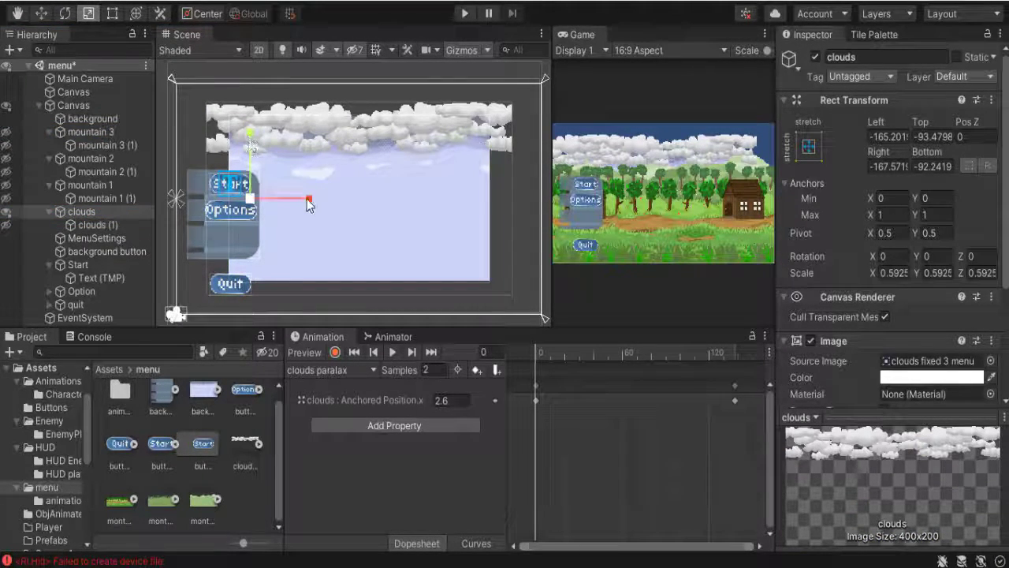
drag(307, 204, 312, 204)
drag(248, 138, 249, 126)
key(w)
drag(275, 199, 200, 137)
key(r)
drag(285, 198, 281, 199)
key(w)
key(r)
key(w)
drag(226, 158, 226, 136)
Step: Scale the background to about 0.41 in X and 0.46 in Y to fill the canvas, and unhide all mountain and cloud layers
click(83, 120)
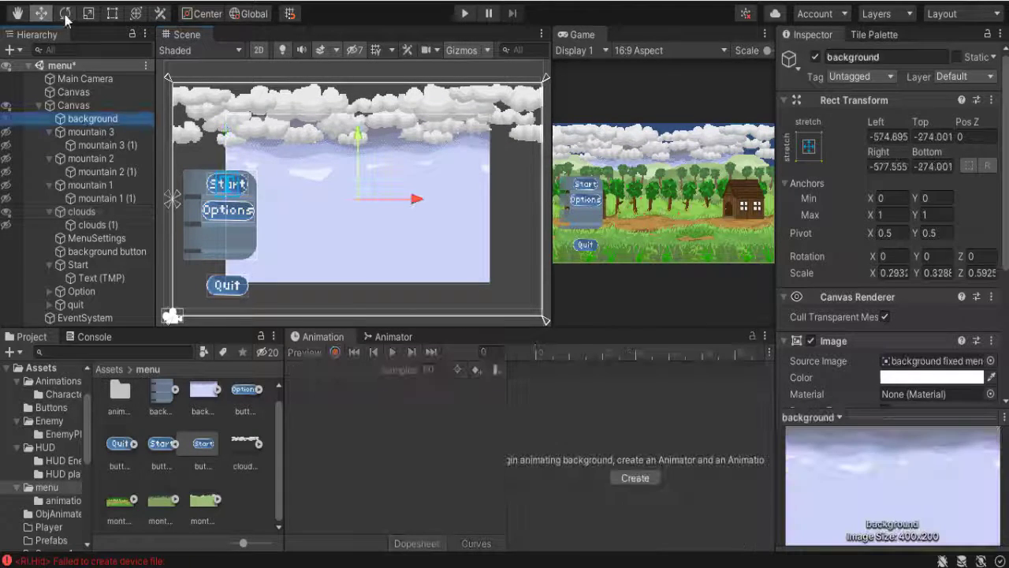
key(r)
drag(358, 141, 358, 120)
drag(415, 201, 436, 201)
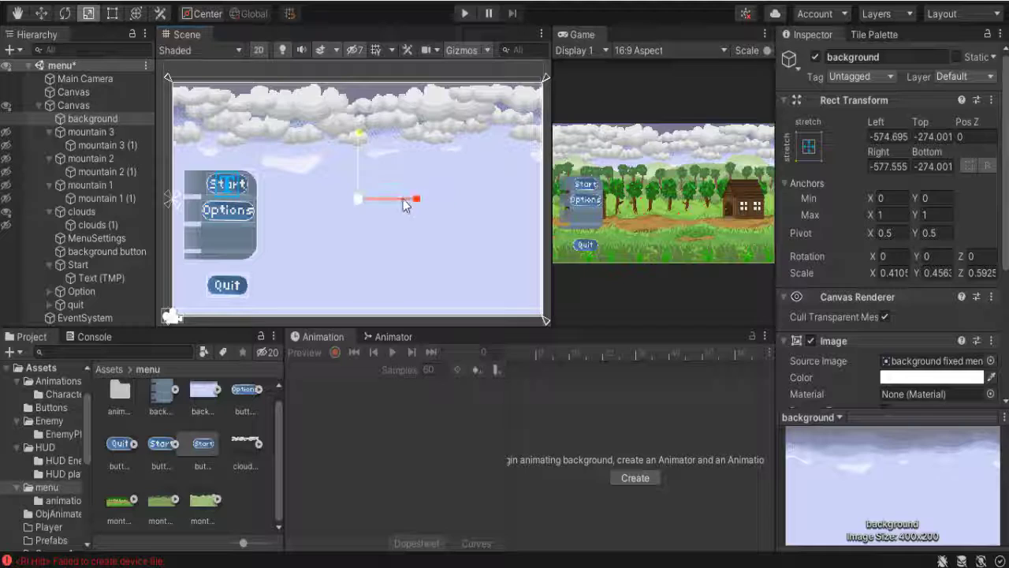
drag(6, 134, 6, 228)
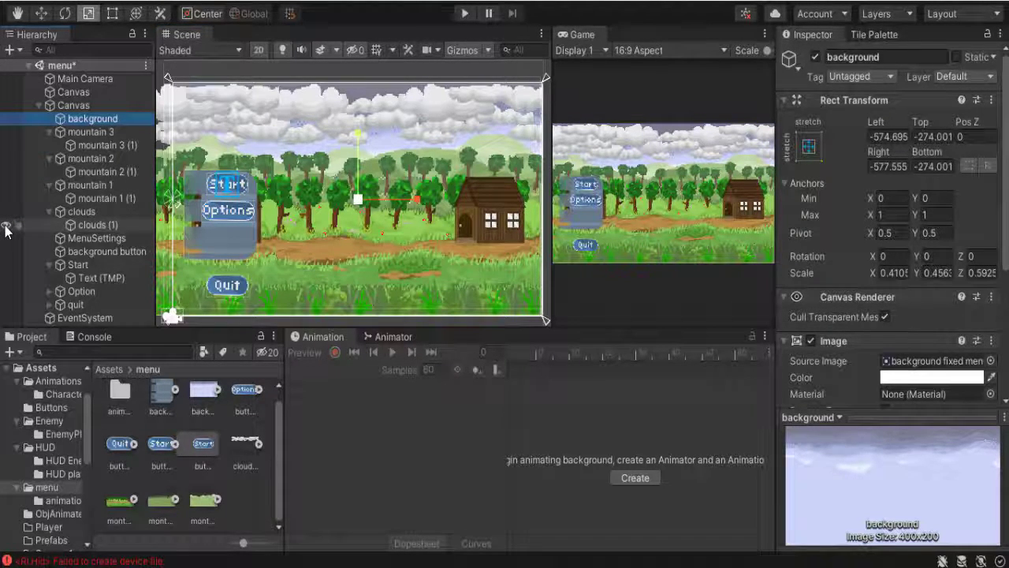
Step: Move the mountain 1 (1) copy left to a Left offset of -1133 so that it adjoins mountain 1
middle_drag(288, 232, 223, 233)
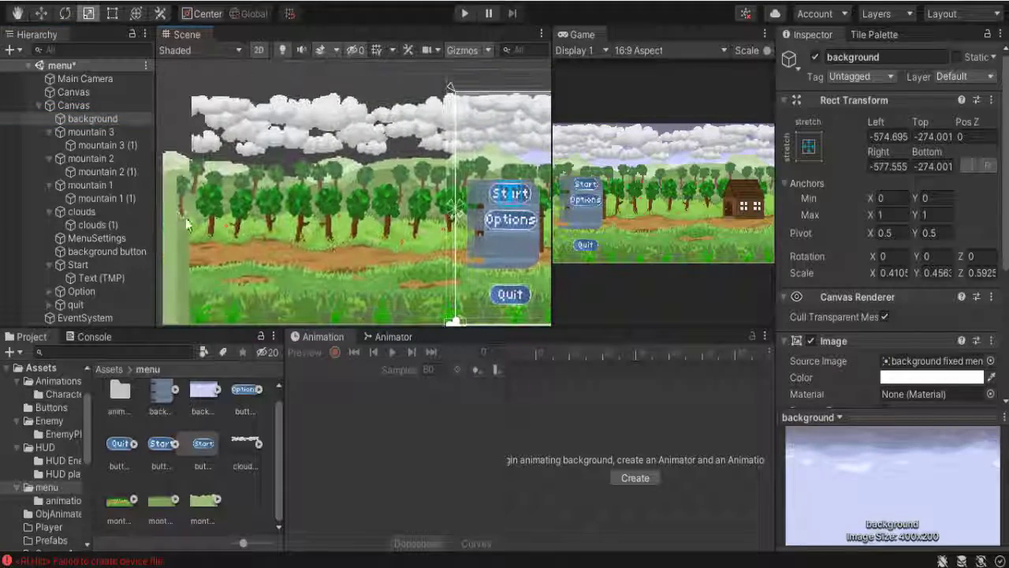
double_click(83, 145)
click(92, 198)
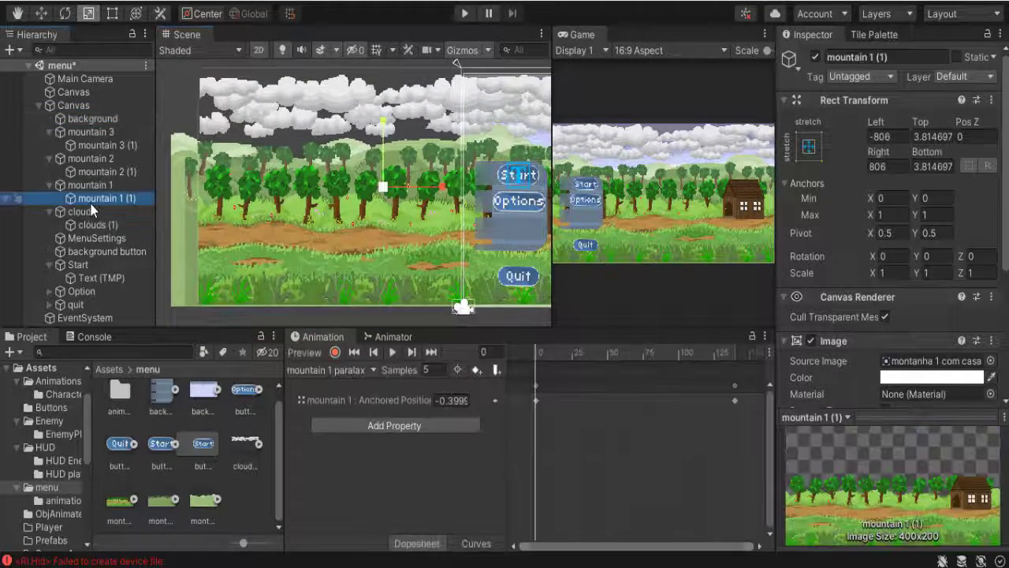
click(41, 13)
drag(437, 187, 332, 212)
scroll(430, 244, up, 1)
scroll(430, 244, up, 2)
scroll(275, 242, up, 2)
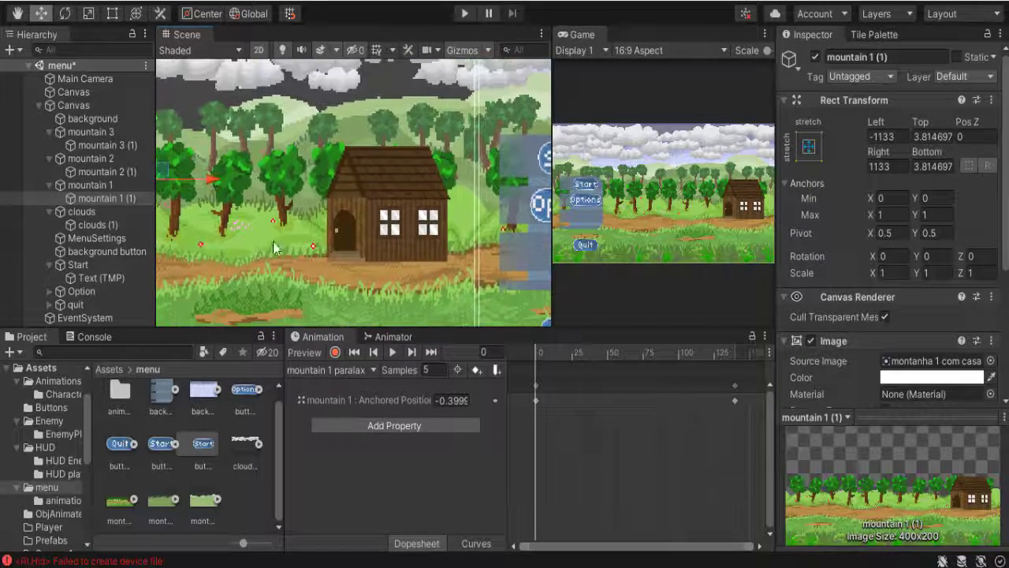
Step: Move the mountain 2 (1) copy left to a Left offset of about -1135 so that it adjoins mountain 2
click(275, 242)
drag(367, 181, 198, 202)
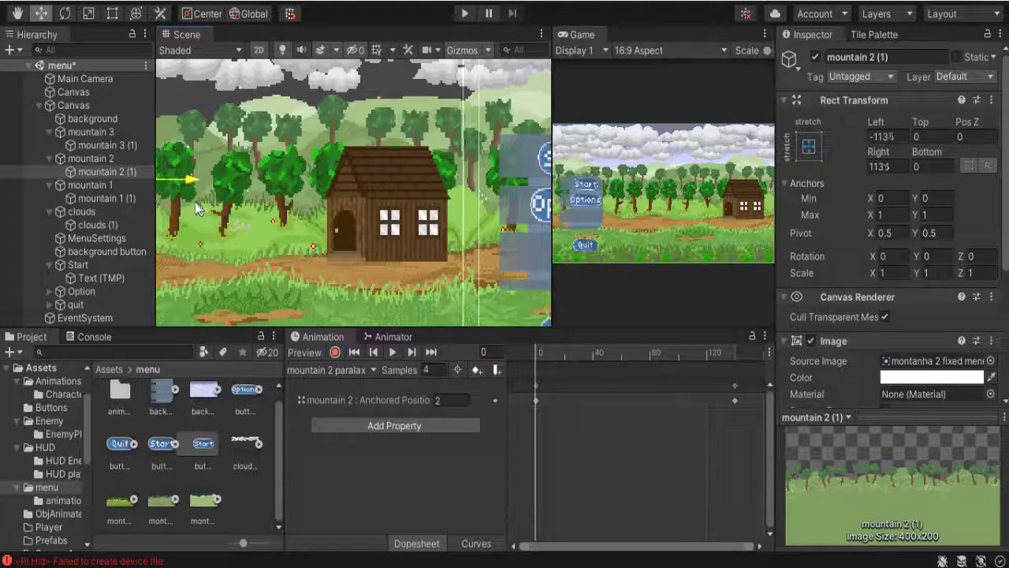
click(198, 207)
scroll(198, 207, down, 1)
drag(198, 208, 269, 203)
Step: Move the clouds (1) copy left to a Left offset of -1132 so that it adjoins the main clouds
double_click(98, 225)
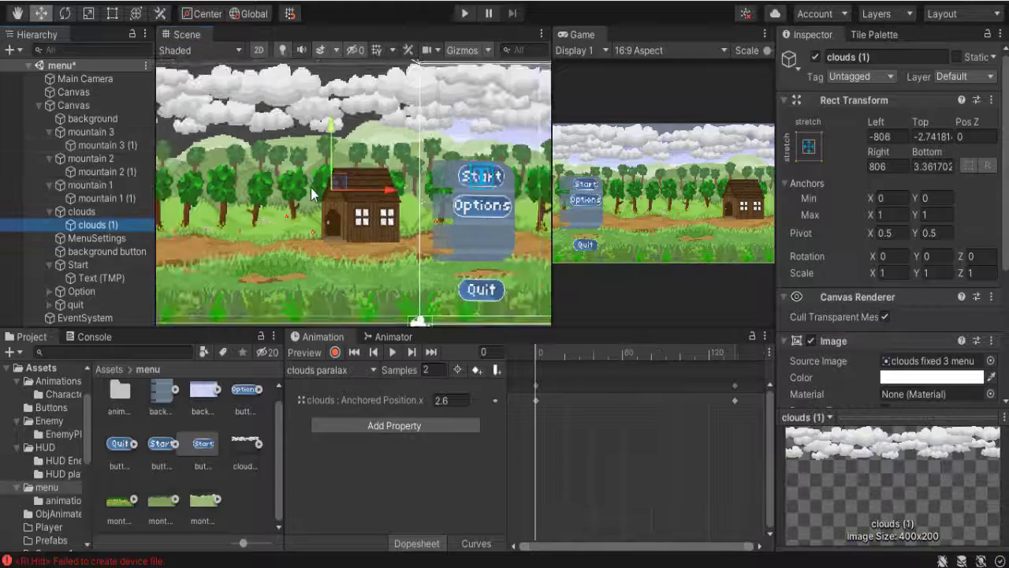
drag(379, 242, 262, 241)
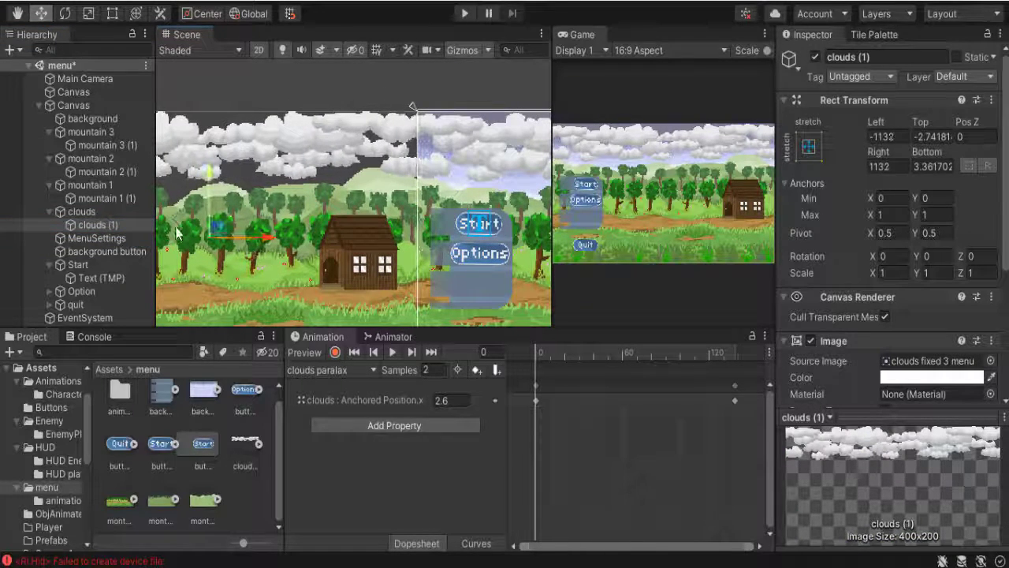
scroll(397, 258, down, 1)
middle_drag(396, 258, 374, 243)
scroll(374, 243, up, 1)
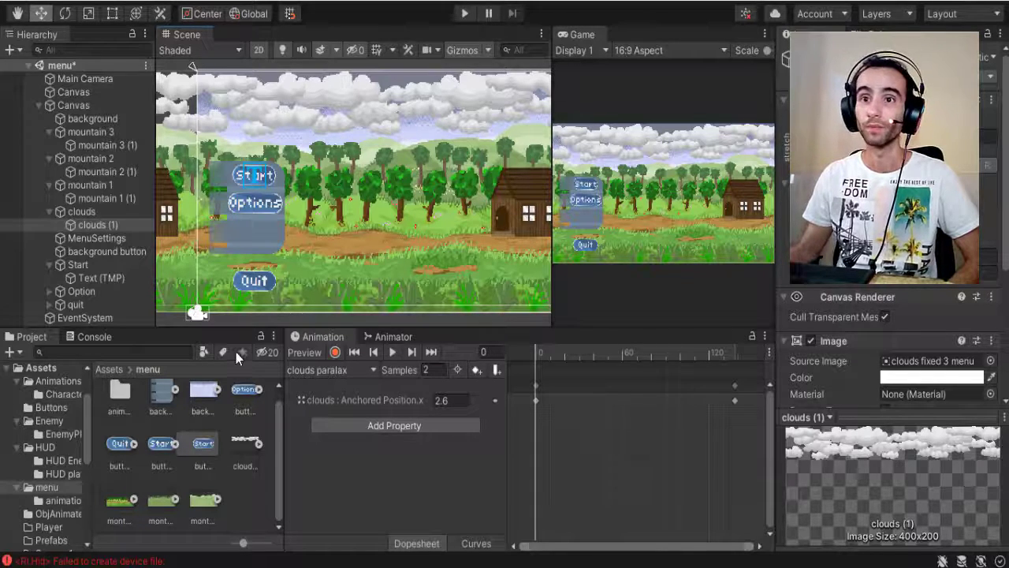
Step: Move the Quit button up into the menu panel below Options and widen the Game view to check the layout
scroll(240, 238, up, 6)
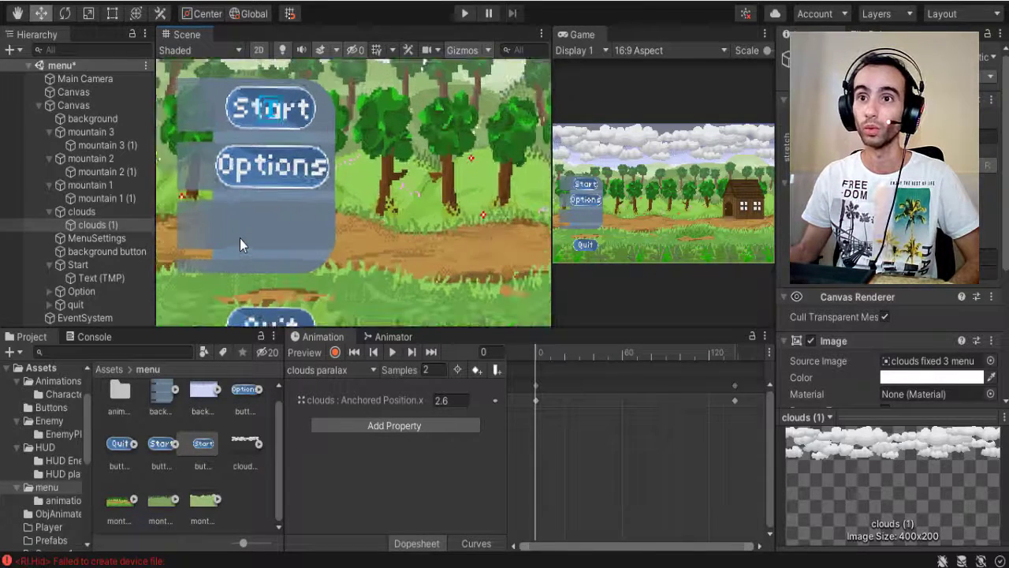
scroll(303, 242, down, 6)
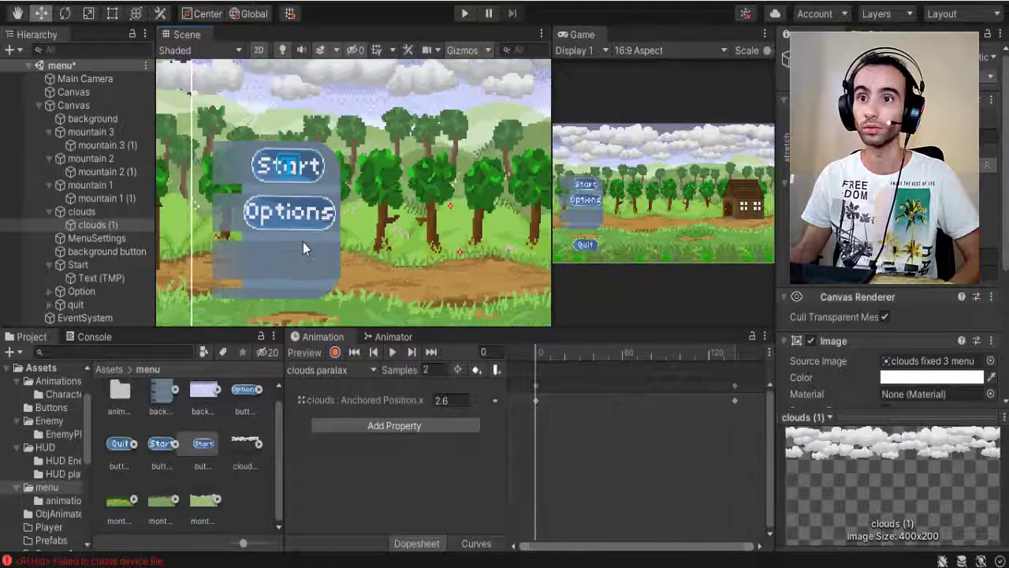
click(75, 304)
drag(288, 280, 293, 206)
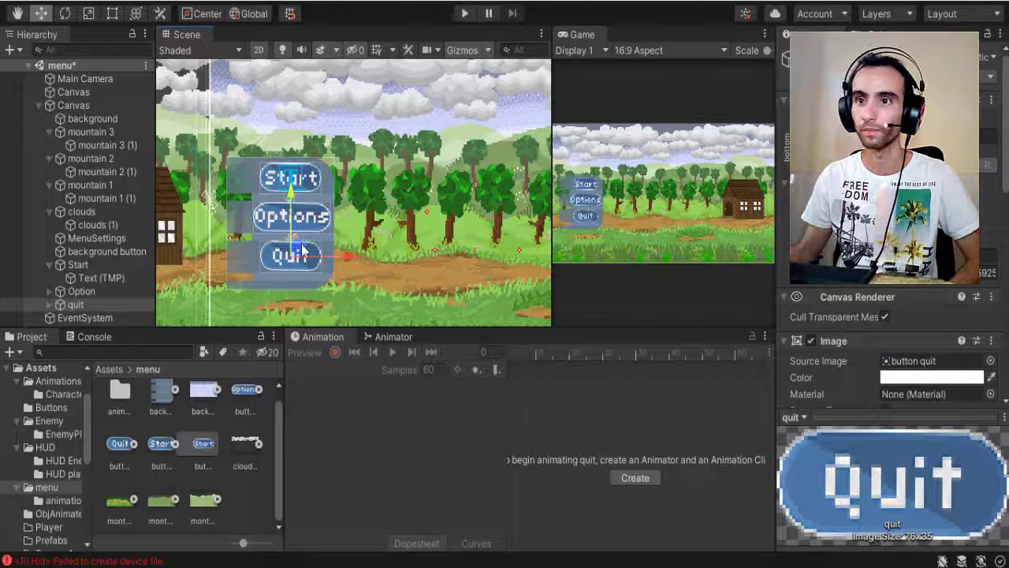
scroll(302, 249, up, 5)
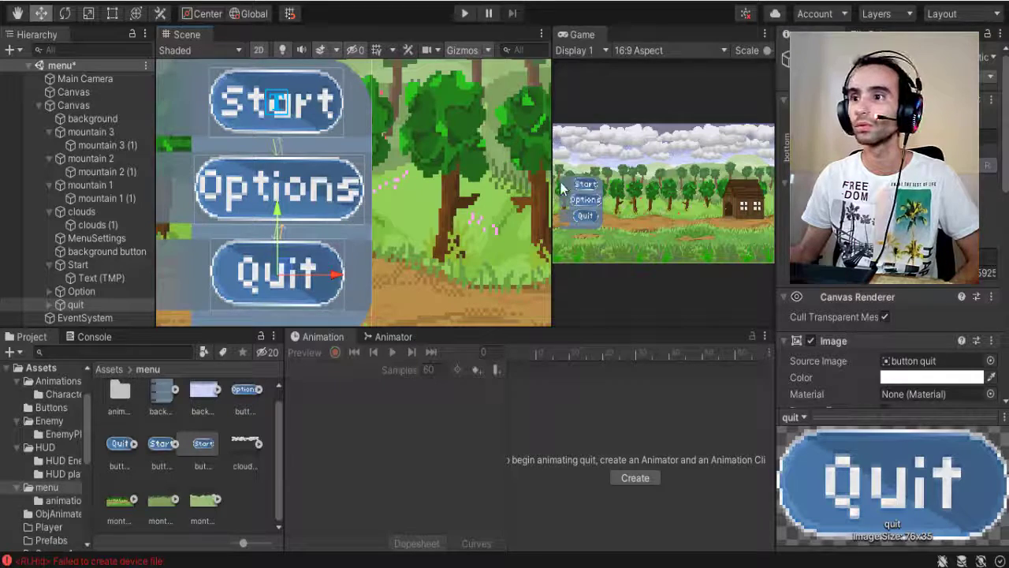
drag(550, 187, 443, 186)
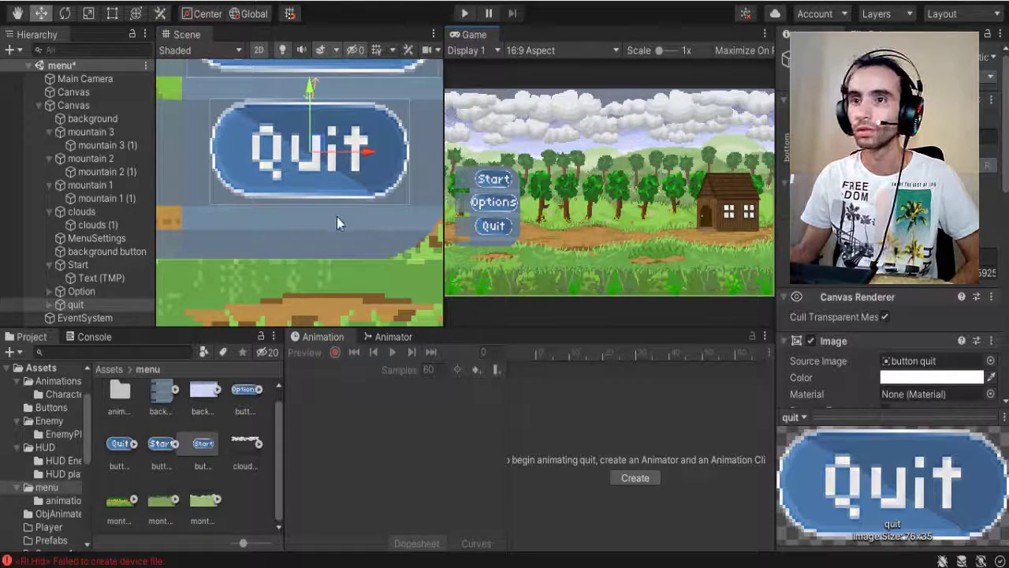
Step: Widen the Game view slightly and check how the menu buttons sit in the scene
scroll(335, 219, down, 5)
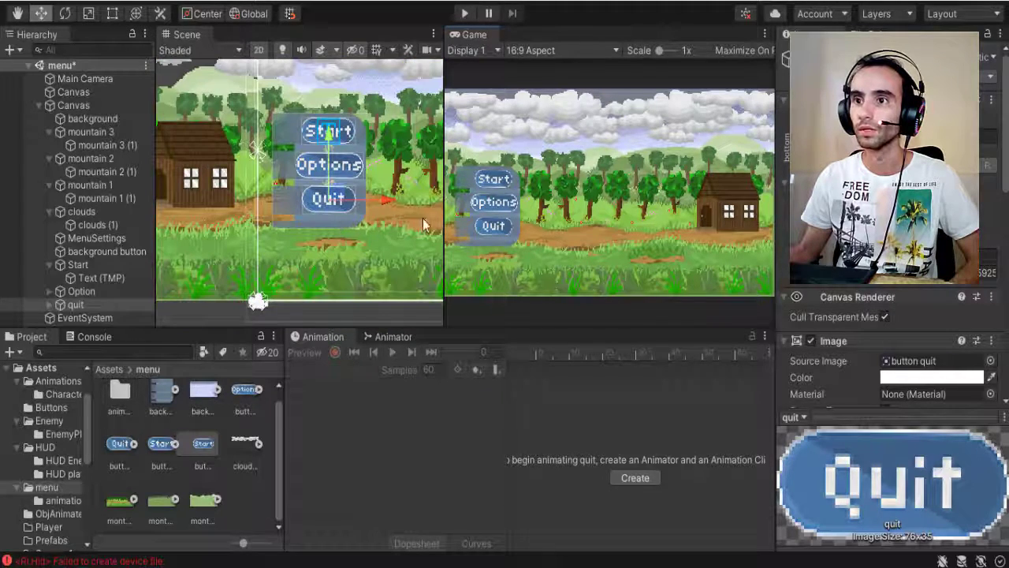
drag(443, 221, 420, 221)
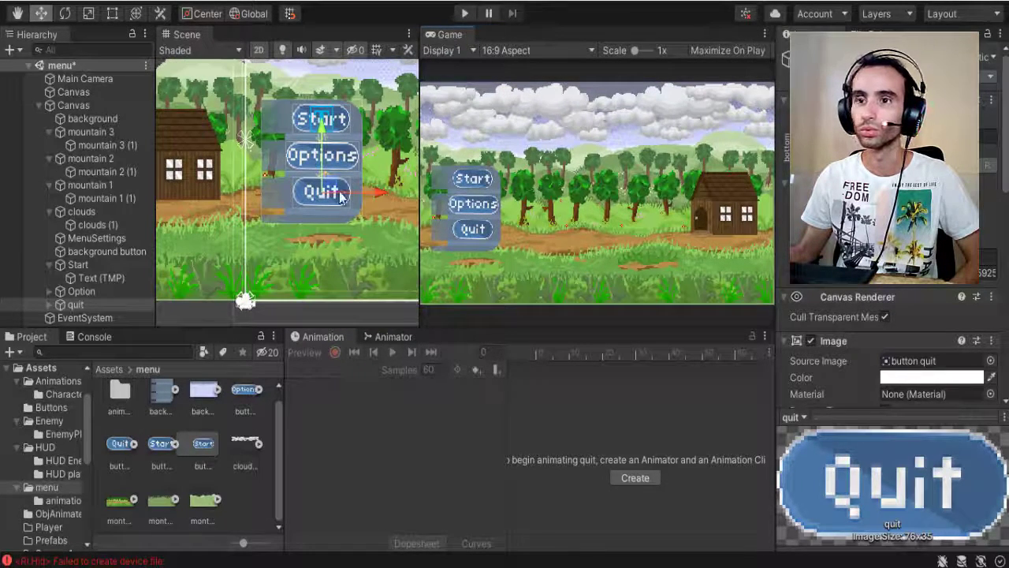
scroll(340, 197, down, 2)
middle_drag(341, 197, 245, 229)
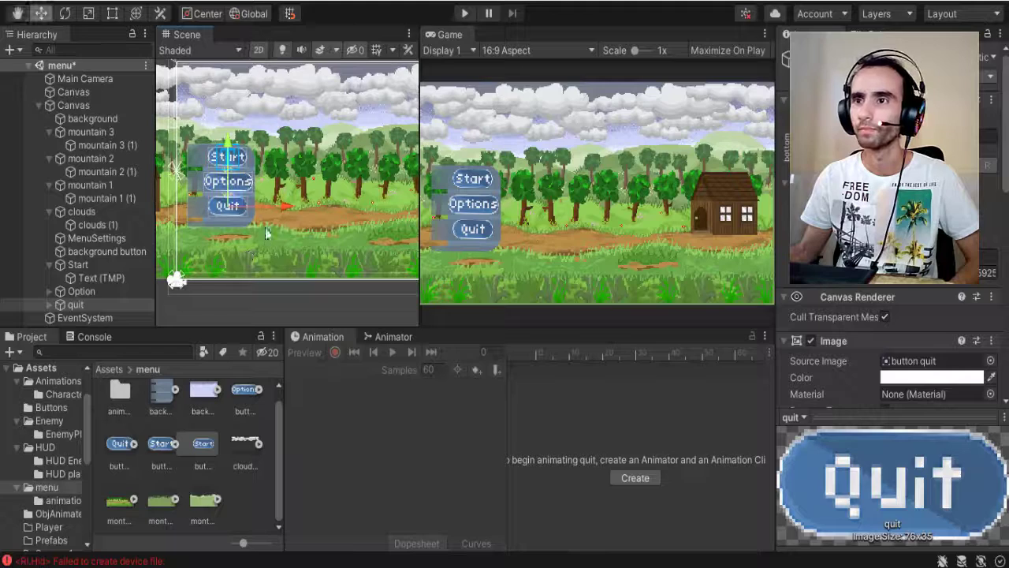
scroll(221, 186, up, 5)
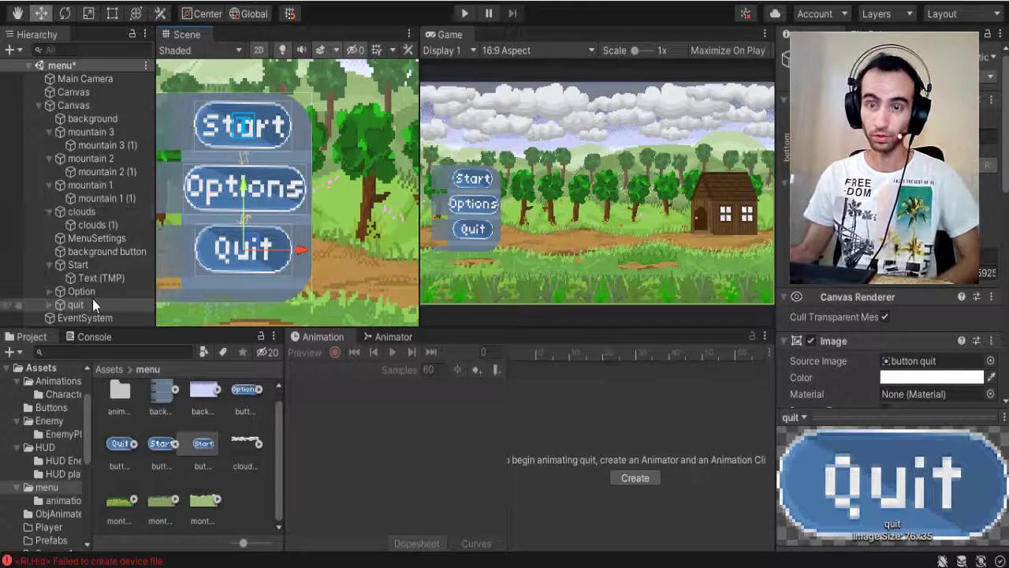
Step: Set the Start button's Highlighted Color to the light blue D5EDFF
click(95, 263)
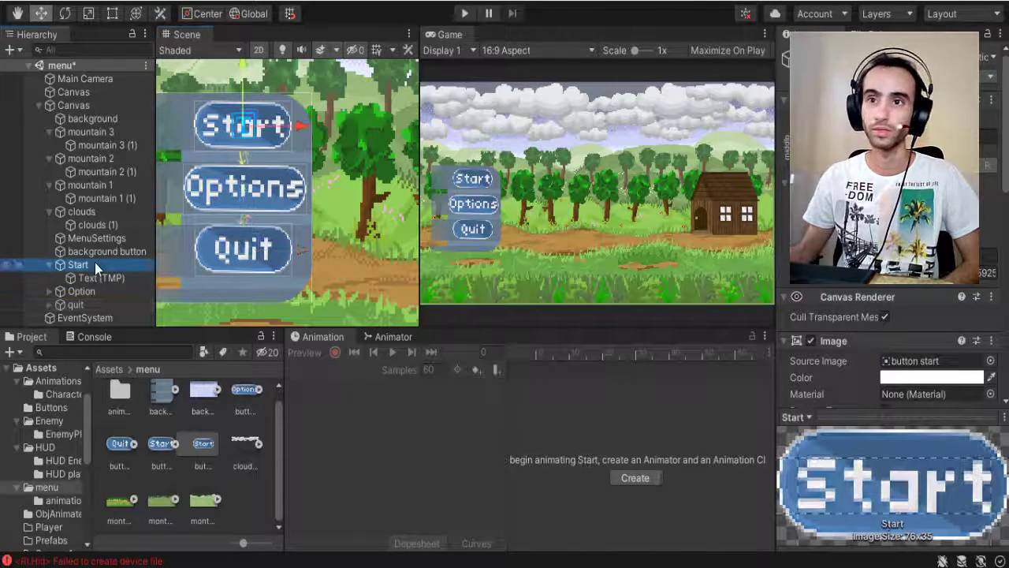
scroll(892, 306, down, 6)
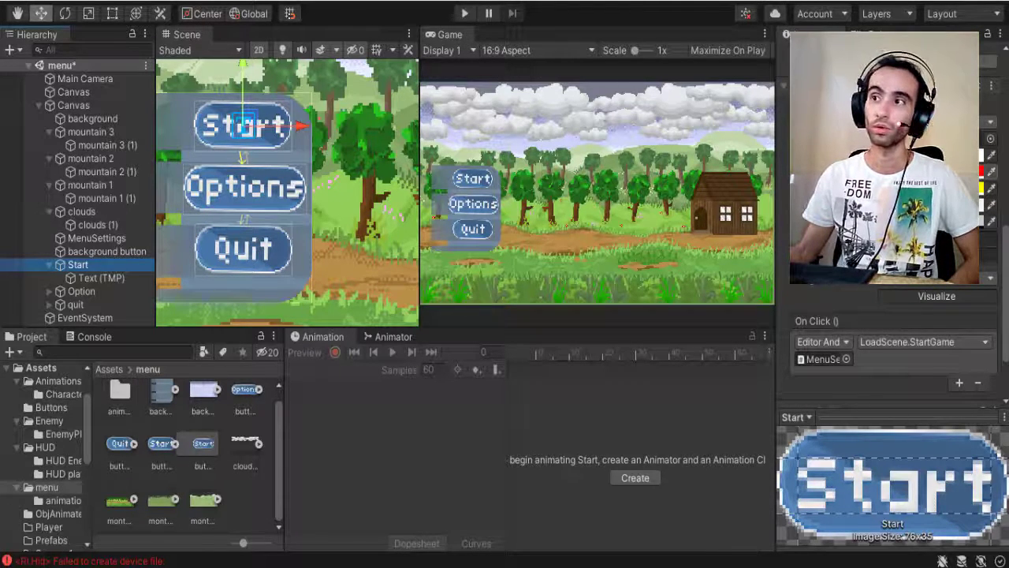
click(981, 170)
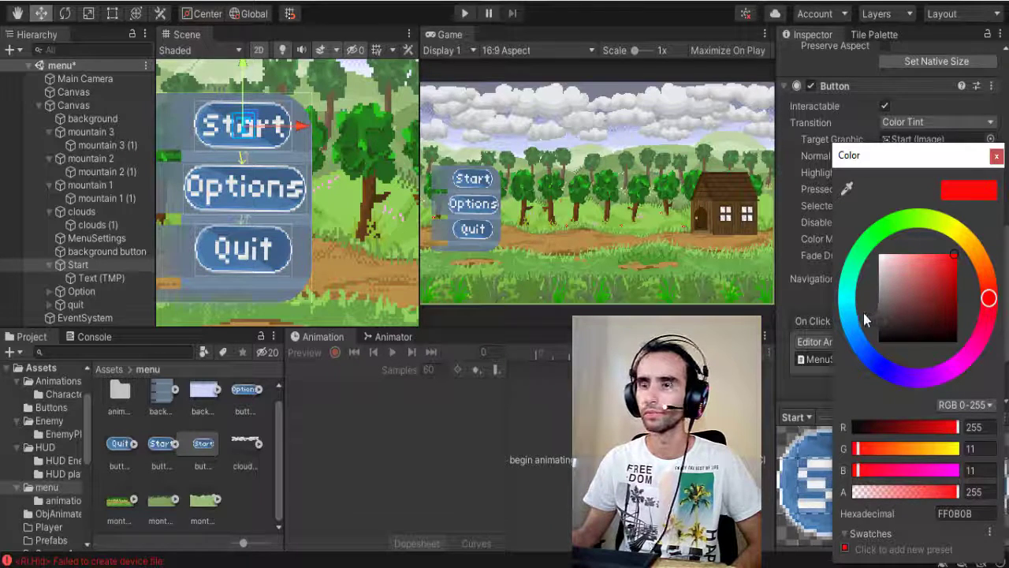
drag(901, 257, 877, 257)
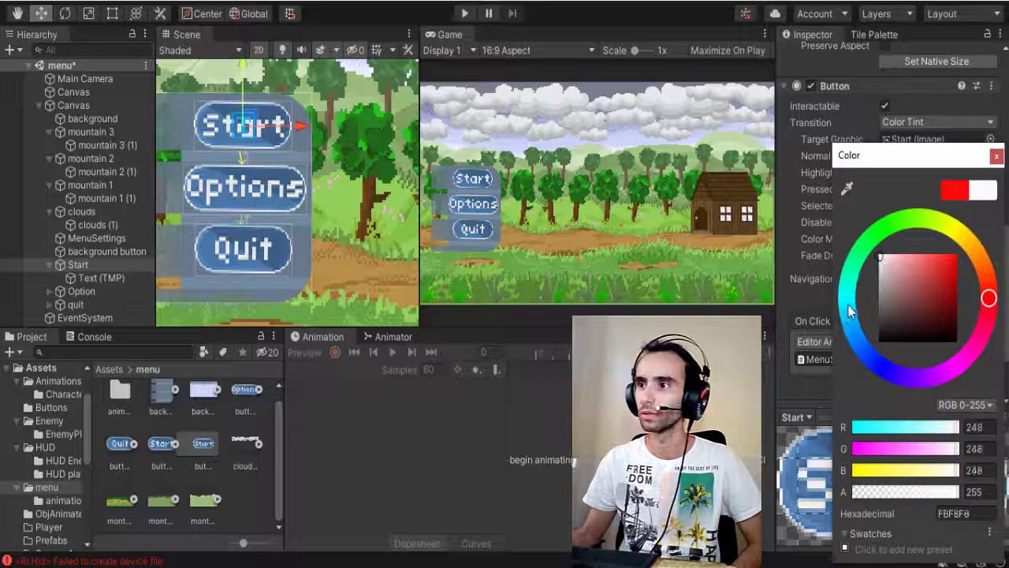
click(846, 298)
drag(851, 319, 855, 338)
drag(888, 258, 893, 253)
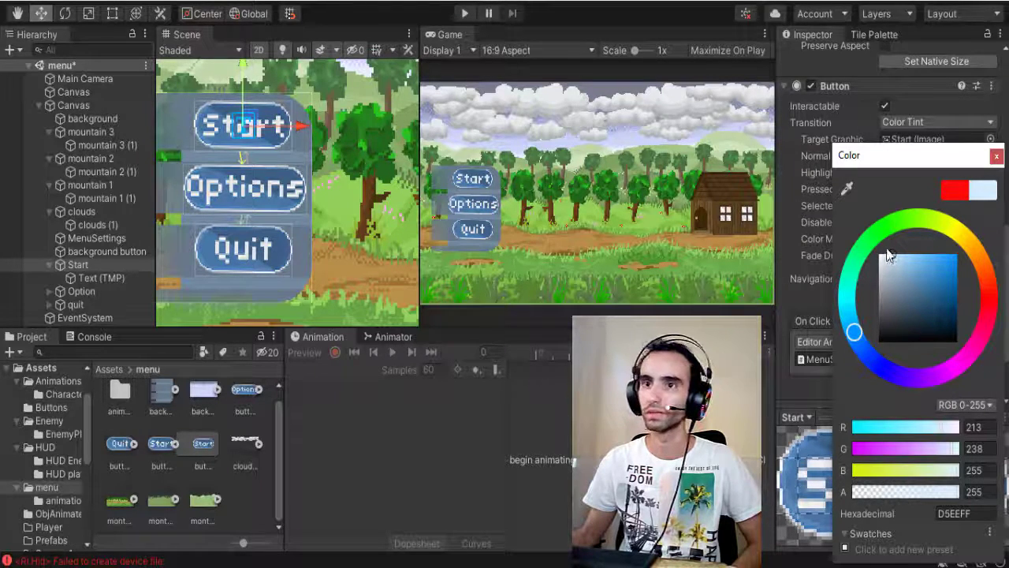
click(995, 158)
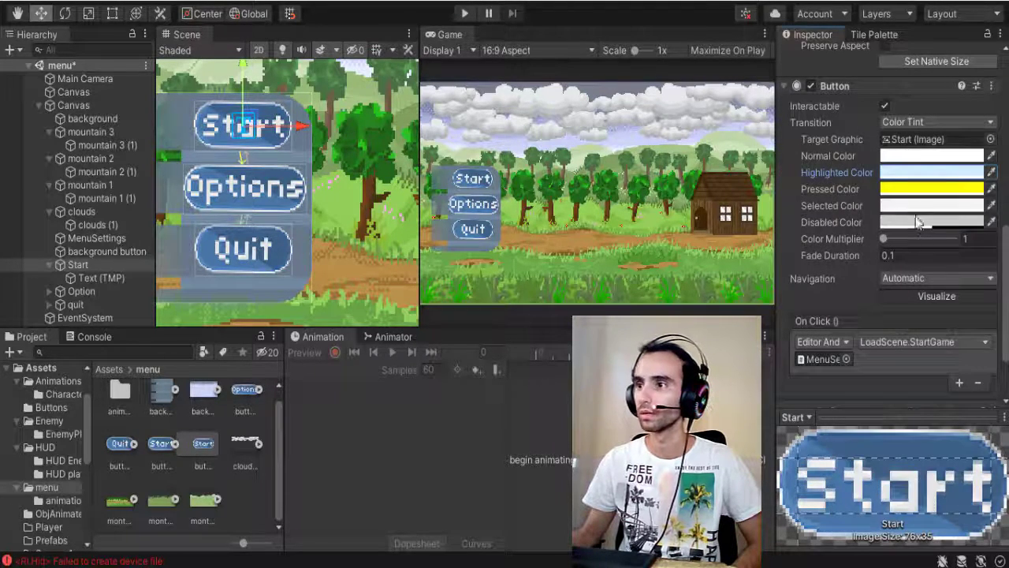
Step: Set the Start button's Pressed Color to the muted blue 52708E
click(924, 190)
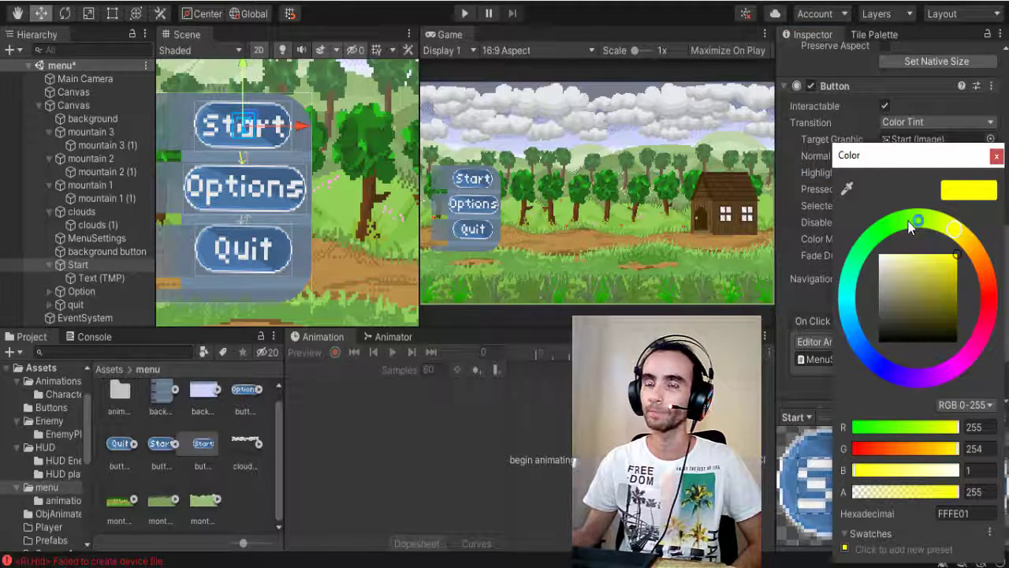
drag(883, 282, 879, 291)
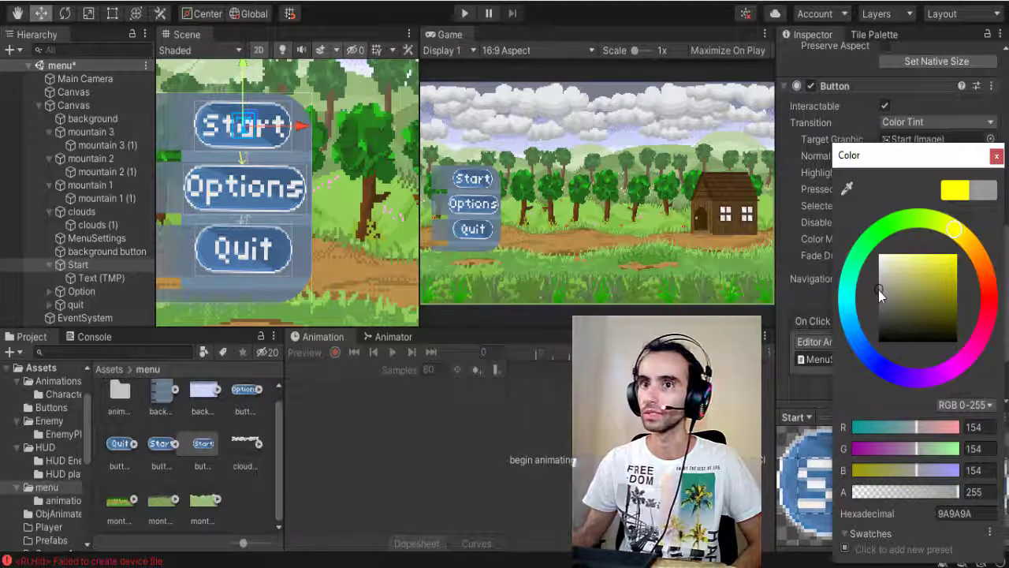
click(857, 336)
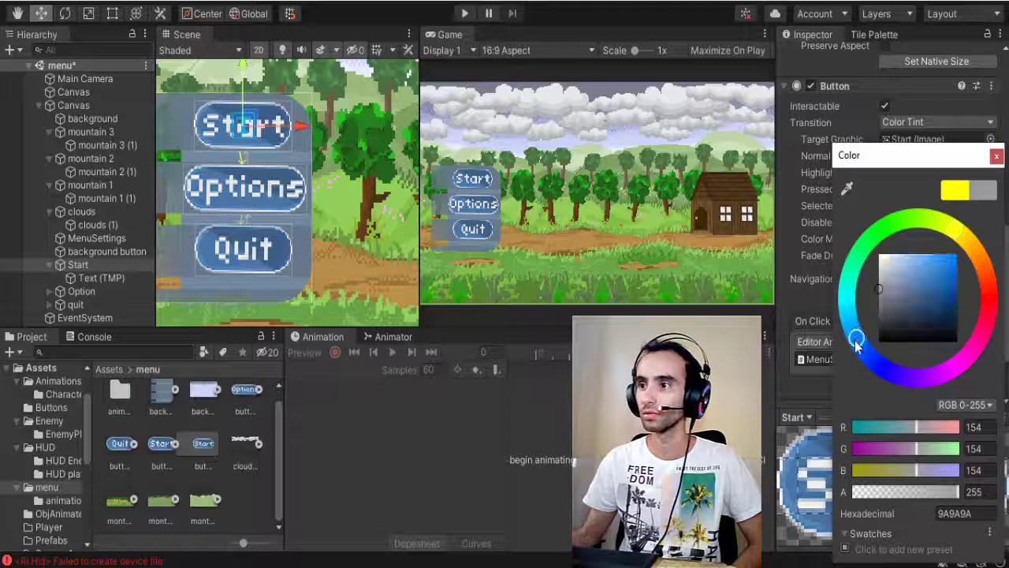
drag(897, 292, 912, 294)
click(996, 158)
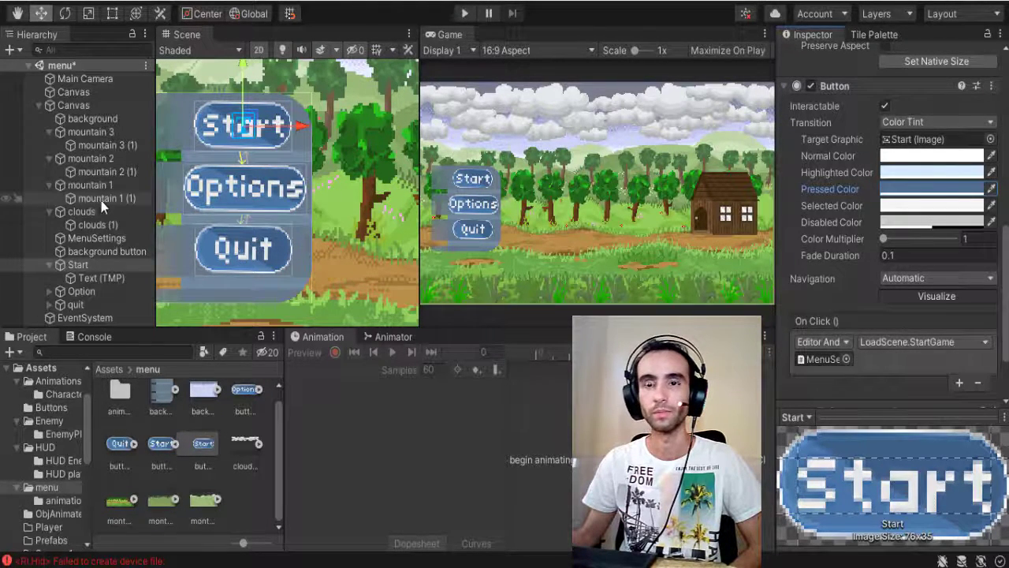
Step: Set the Option button's Highlighted Color to the light blue BCD5FD
click(104, 290)
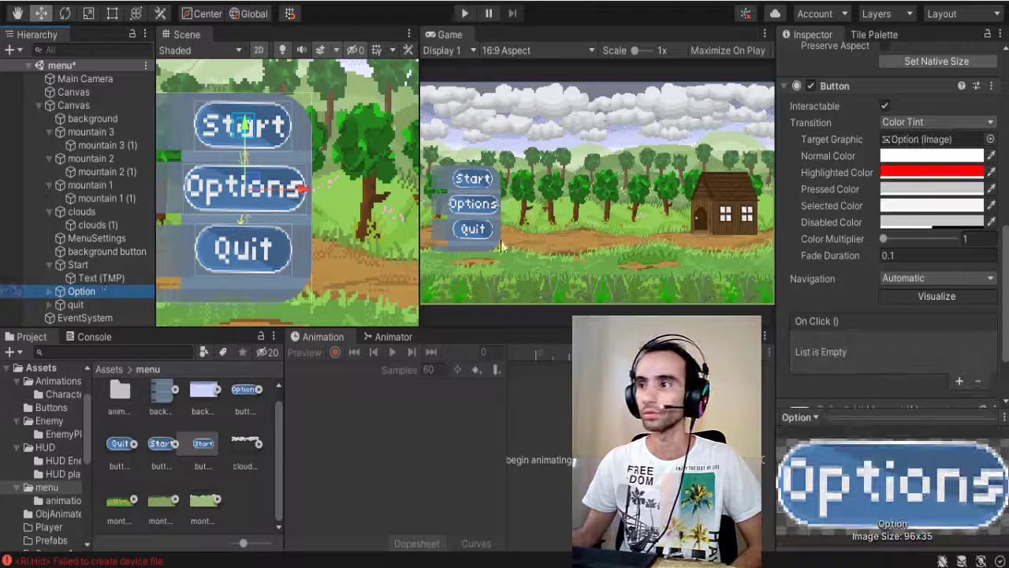
click(933, 172)
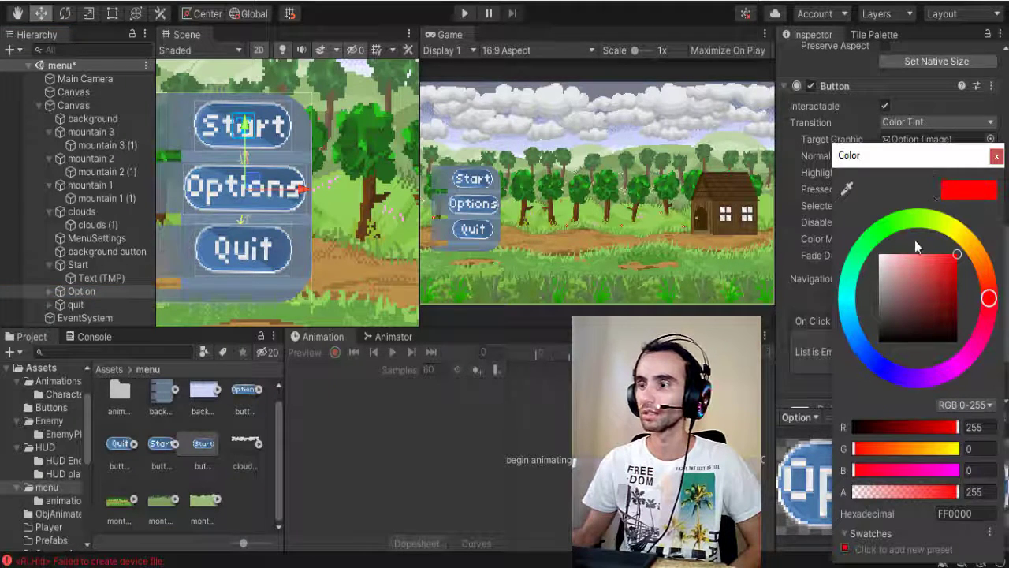
drag(911, 267, 891, 253)
click(862, 346)
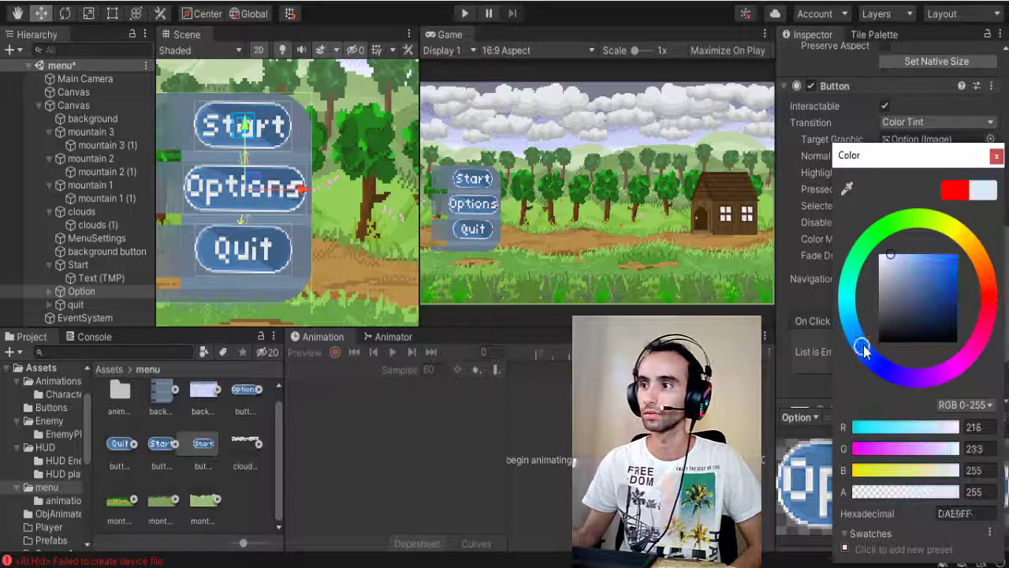
drag(897, 257, 900, 255)
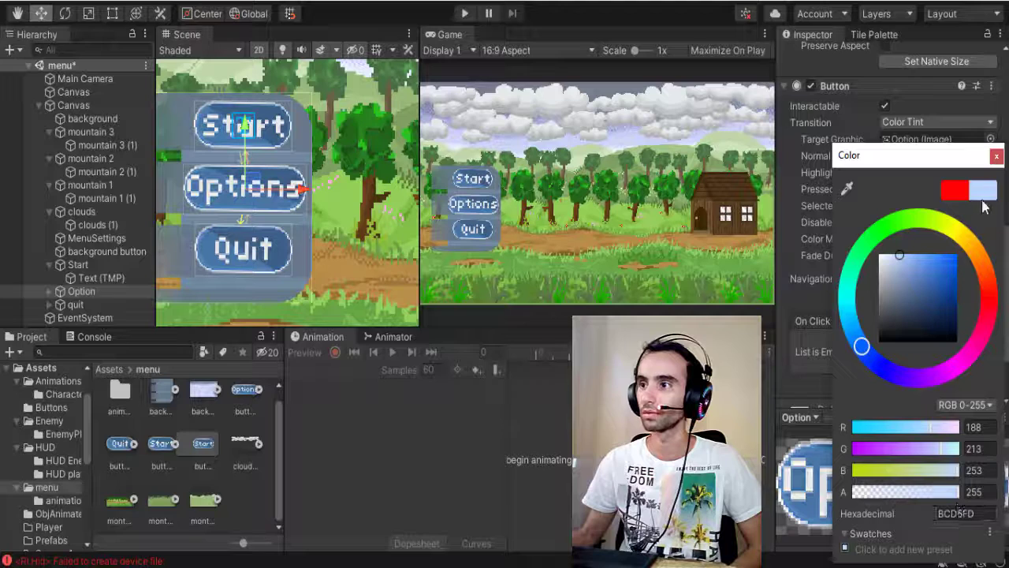
click(996, 156)
Step: Try to transfer the hexadecimal value of the Start button's Highlighted Color to the Option button
click(89, 264)
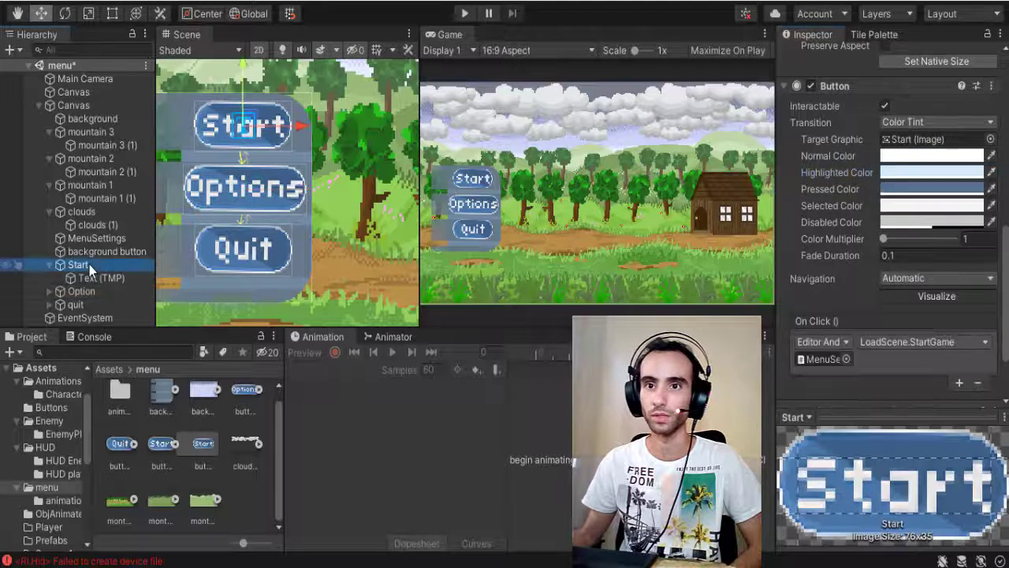
click(924, 170)
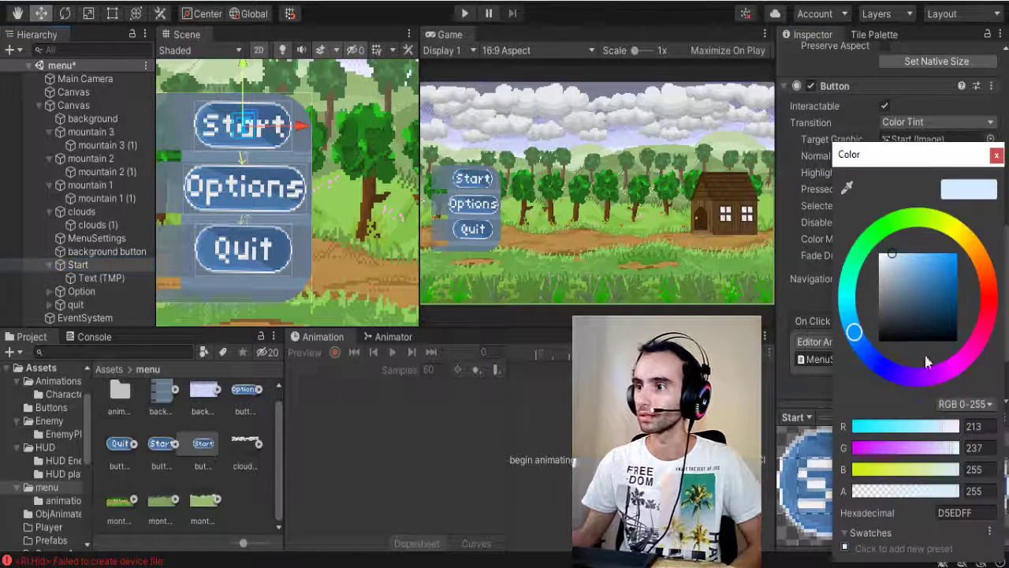
click(976, 513)
key(BackSpace)
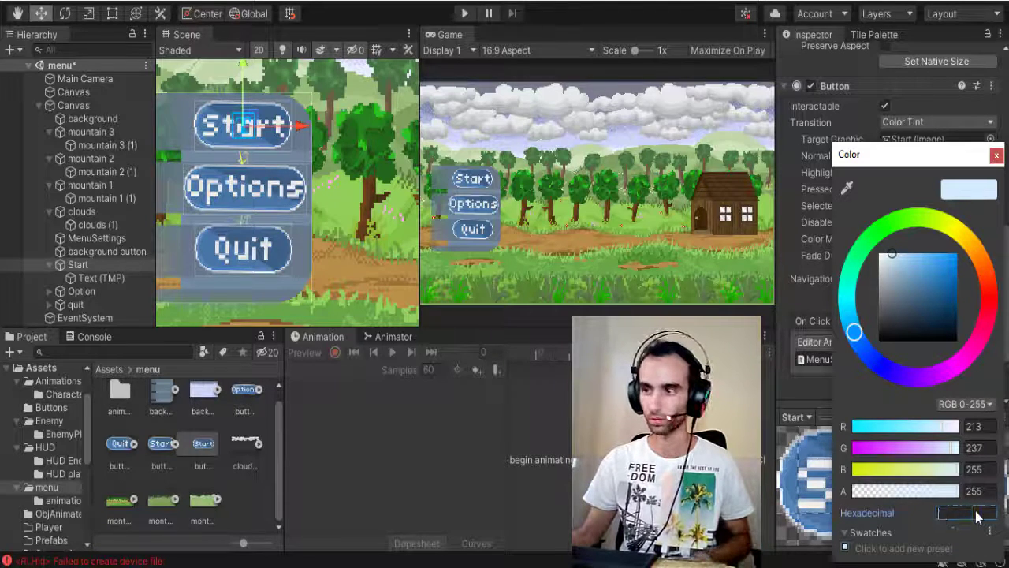
click(82, 291)
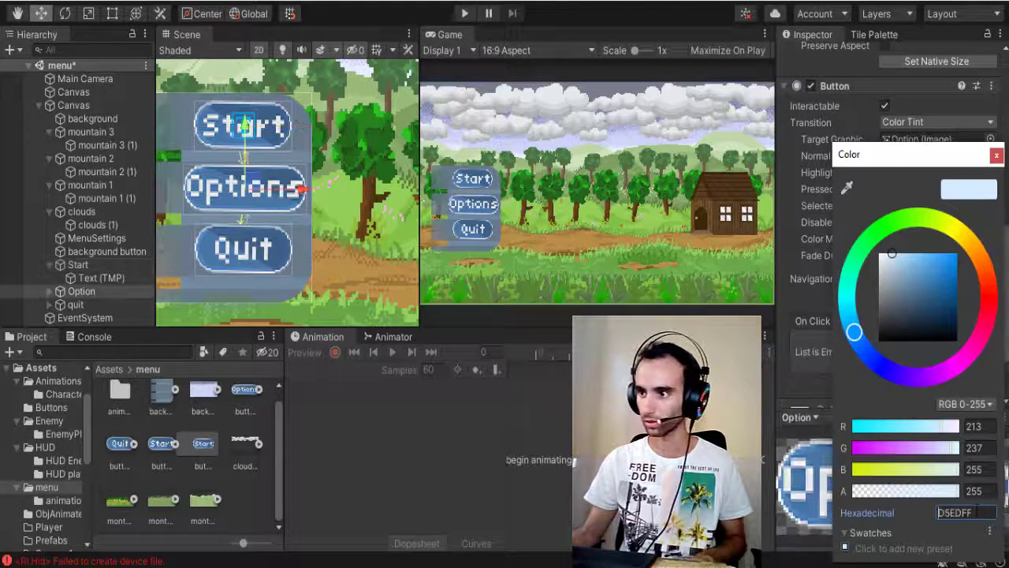
click(948, 513)
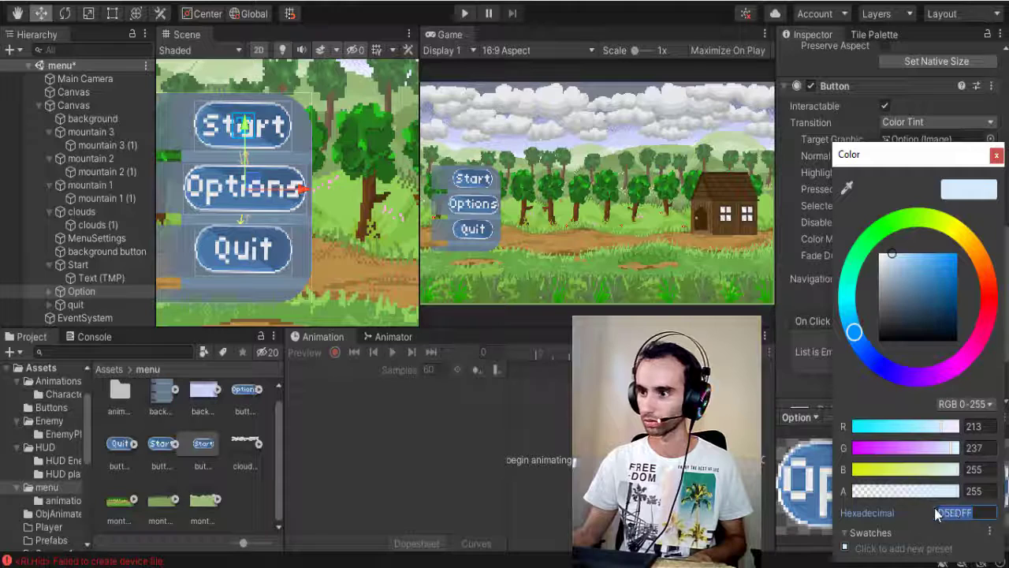
click(995, 157)
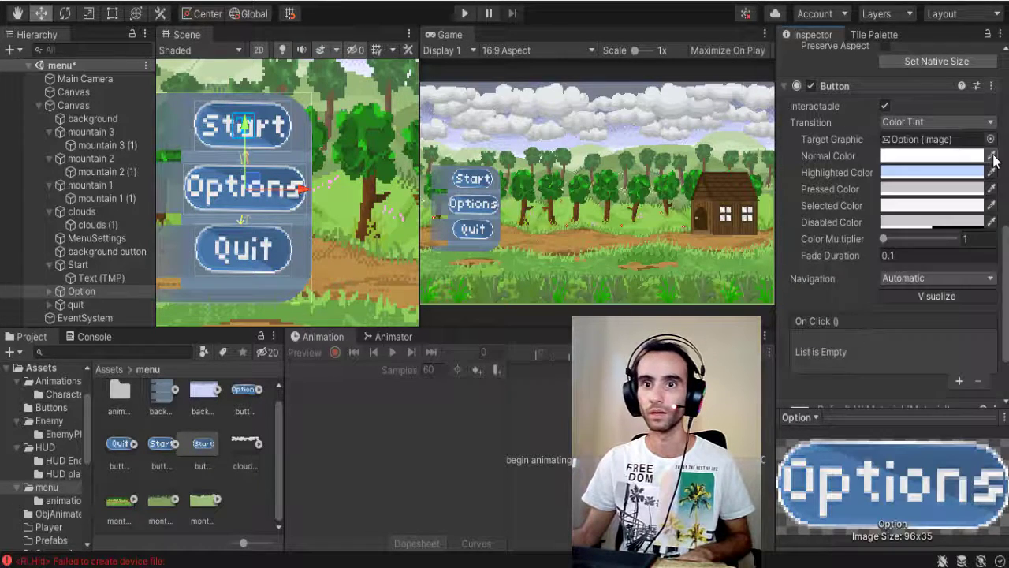
Step: Copy the Start button's Highlighted Color hex value, D5EDFF, into the Option button's Highlighted Color
click(106, 266)
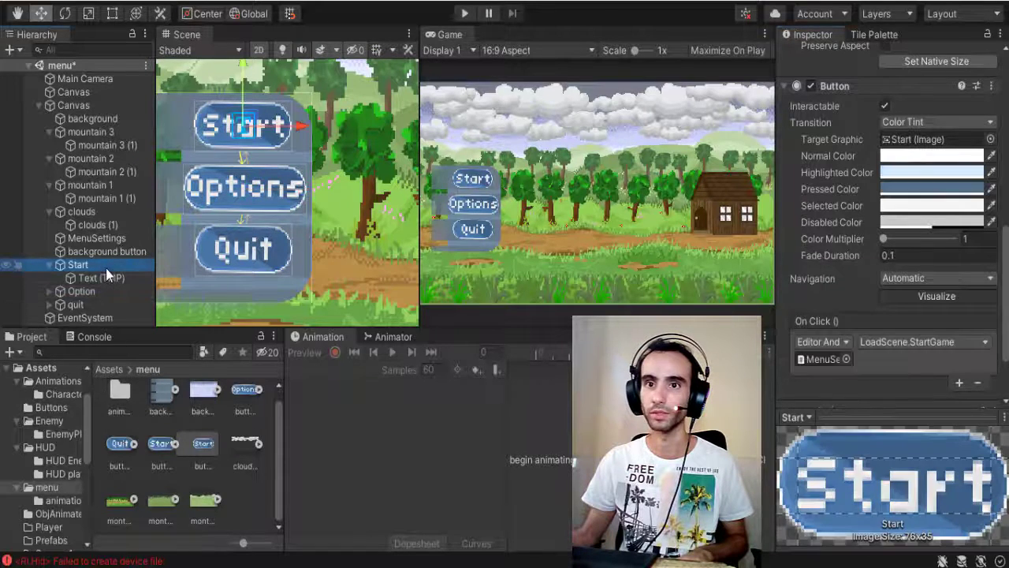
click(932, 172)
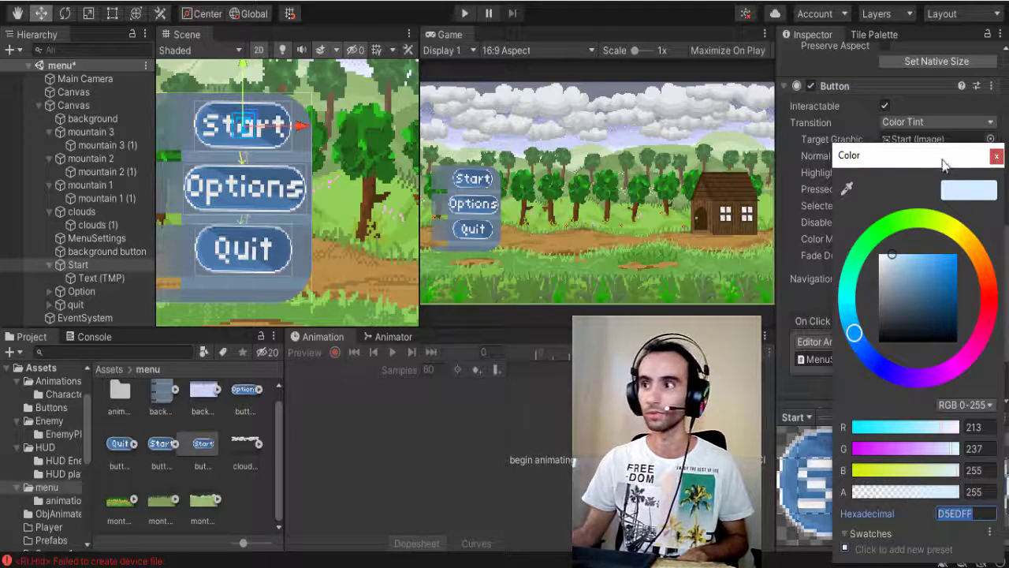
click(995, 157)
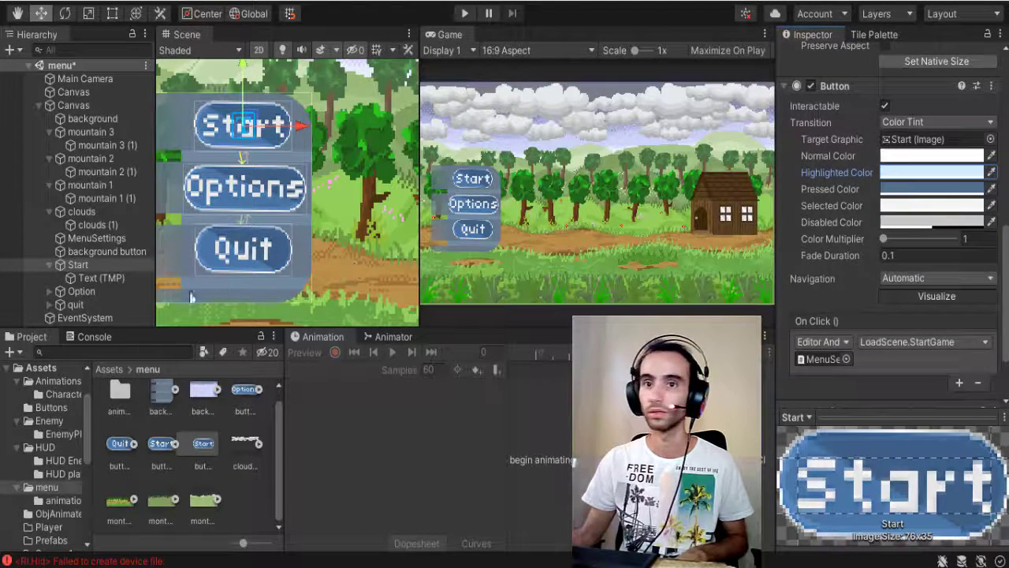
click(87, 304)
click(109, 291)
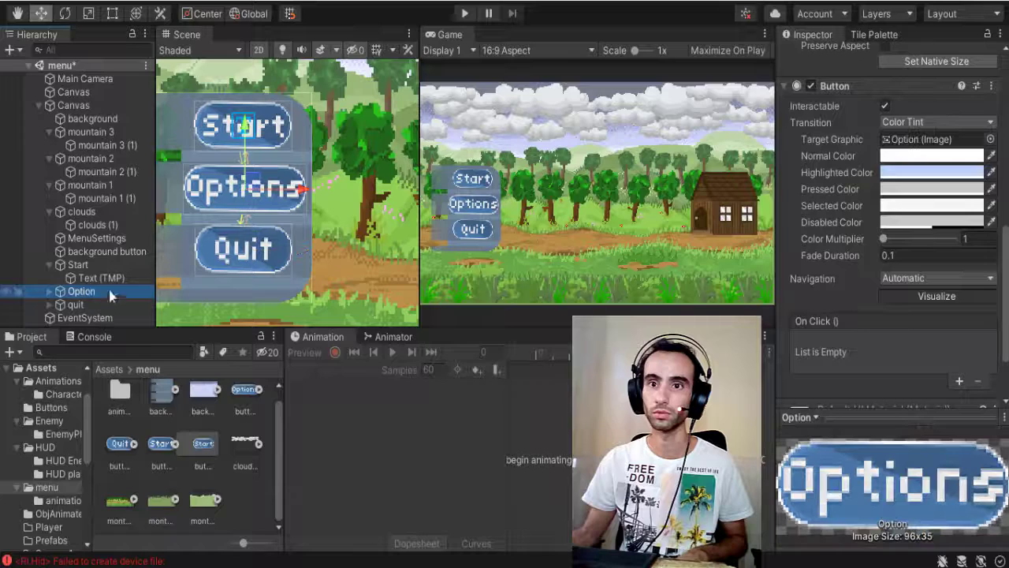
click(946, 173)
click(947, 514)
text(D5EDFF)
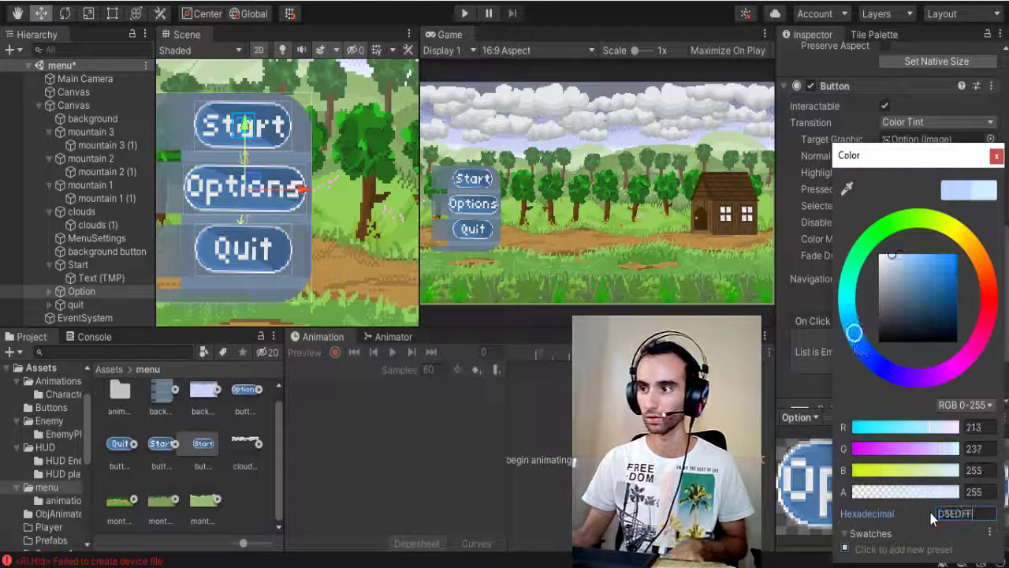
click(997, 157)
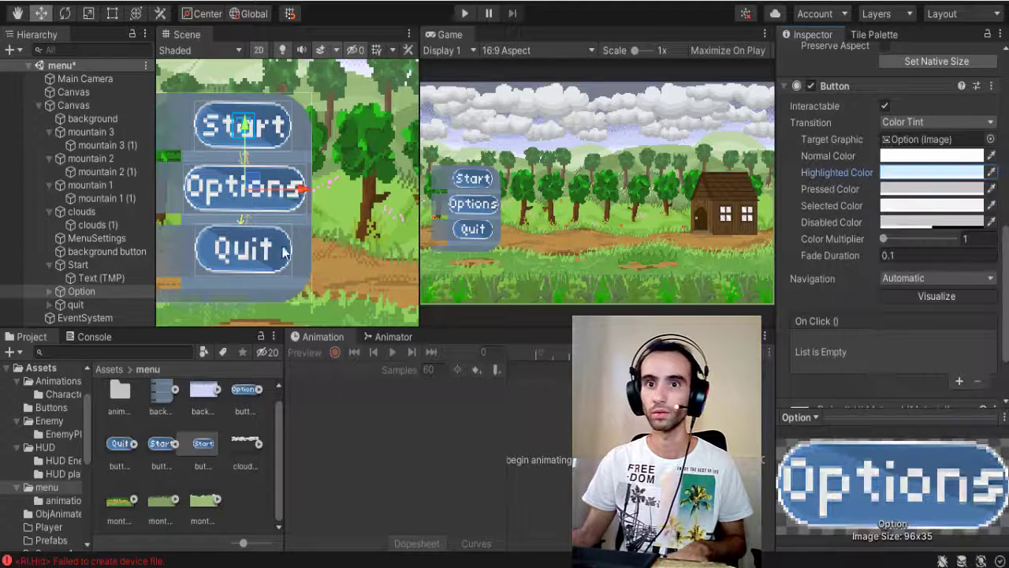
Step: Copy the Start button's Pressed Color hex value, 52708E, into the Option button's Pressed Color
click(96, 263)
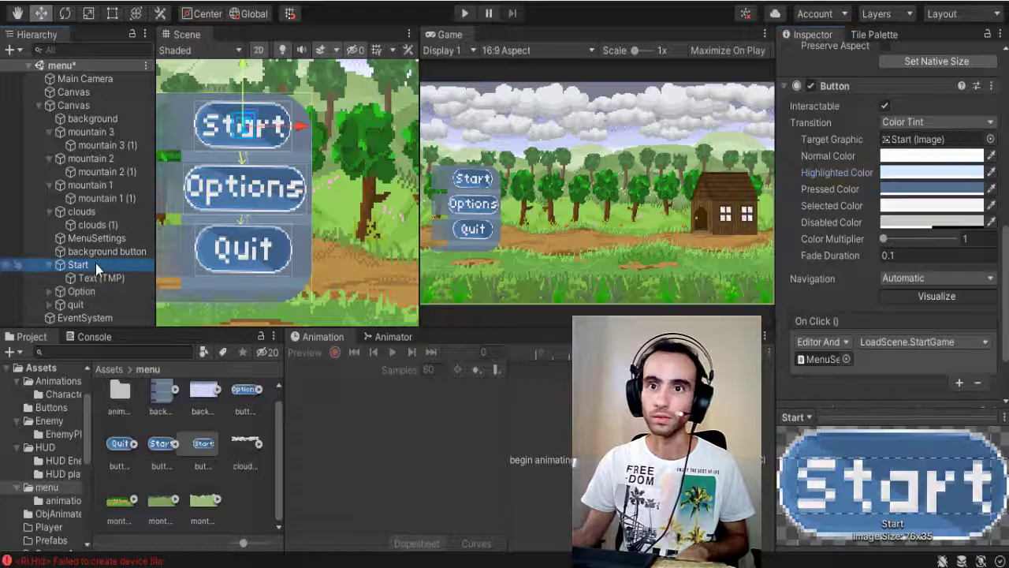
click(930, 189)
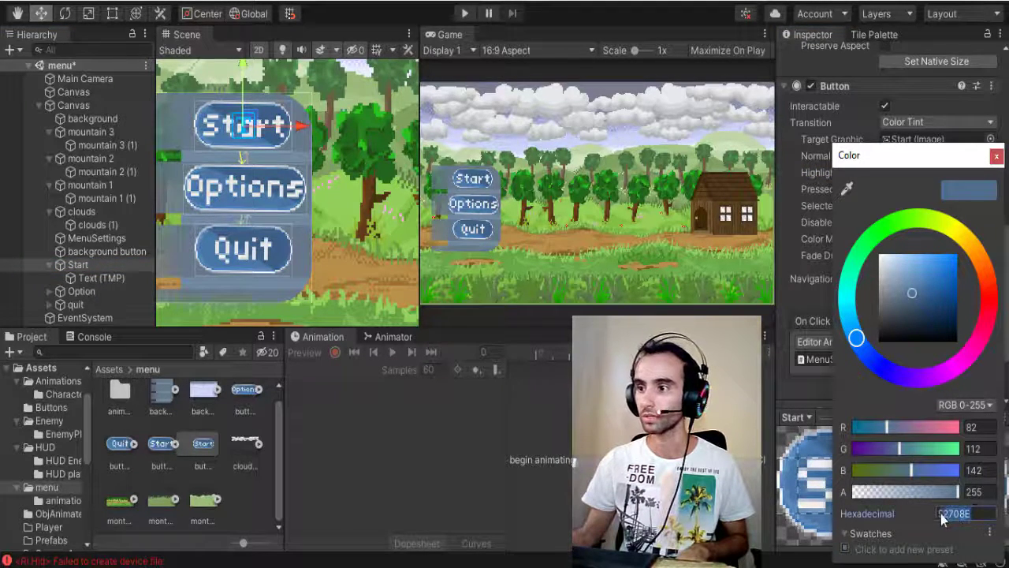
click(996, 157)
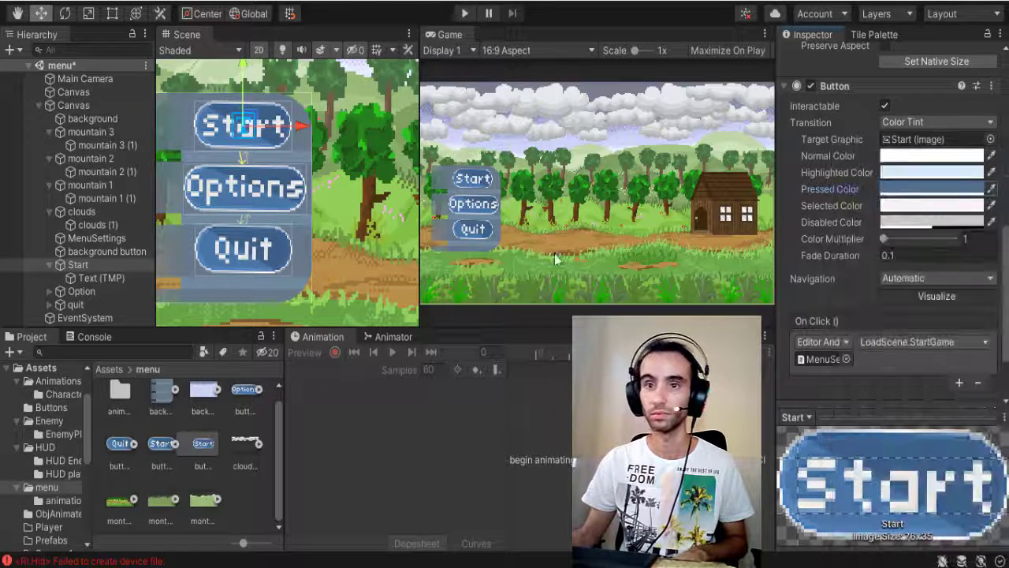
click(101, 292)
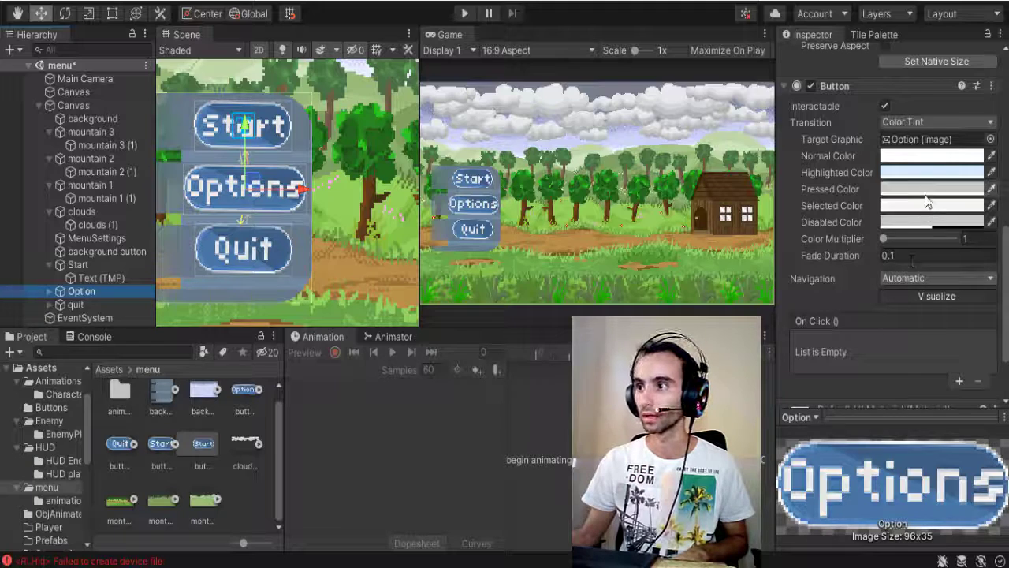
click(927, 190)
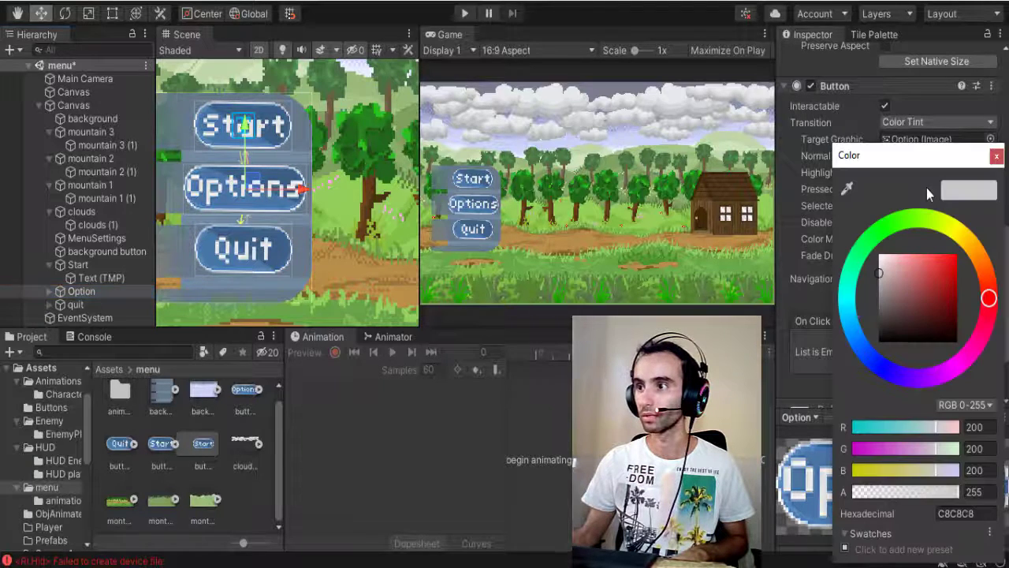
click(966, 518)
text(52708E)
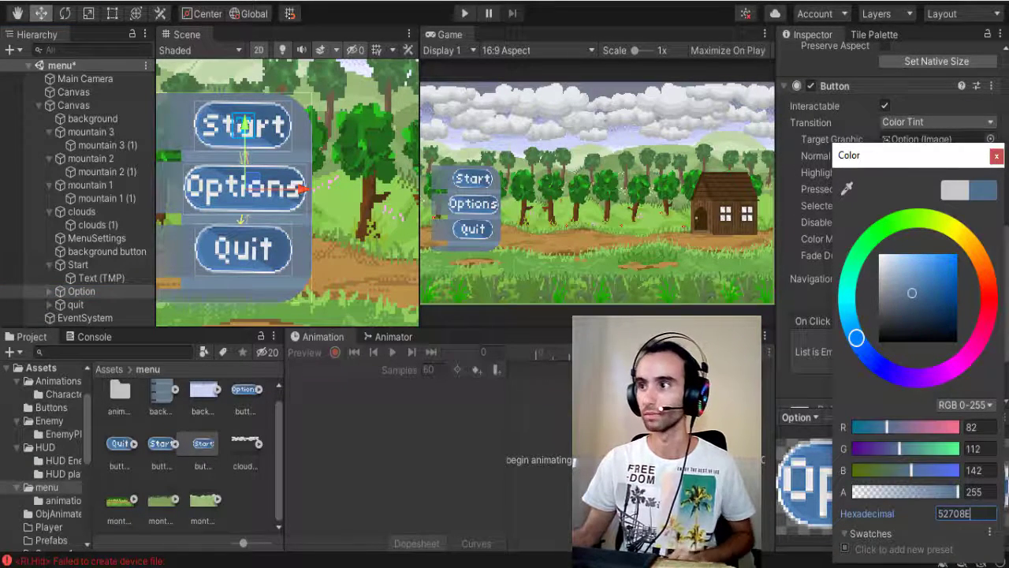
click(996, 157)
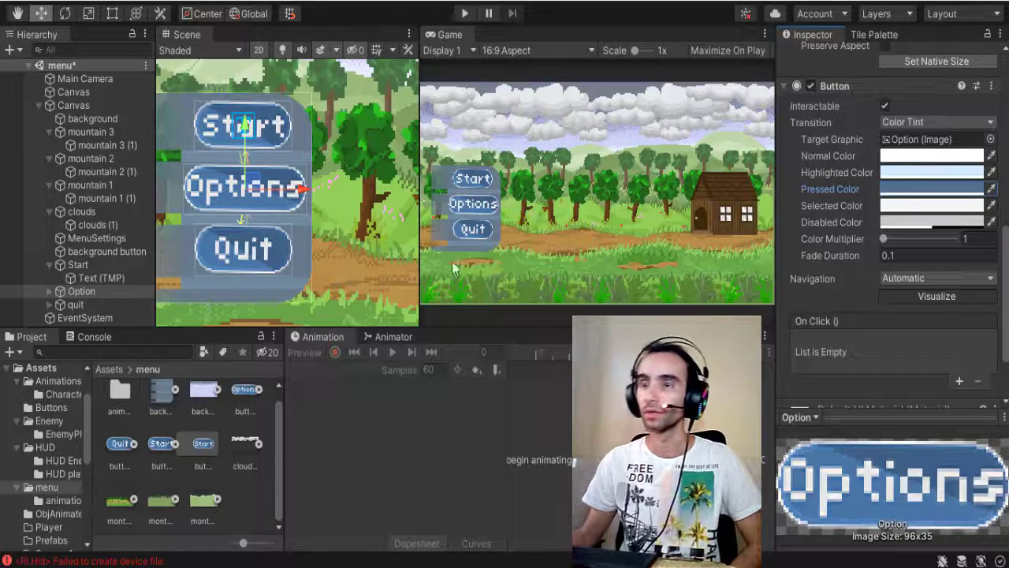
Step: Enable Maximize On Play, run the menu scene and test the pressed tint of the Options button
click(720, 53)
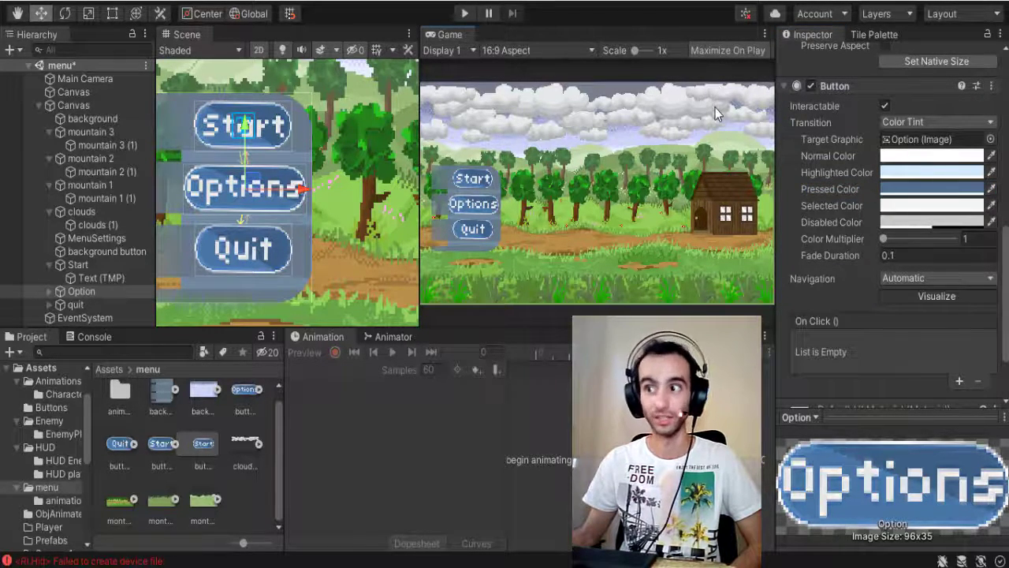
click(103, 268)
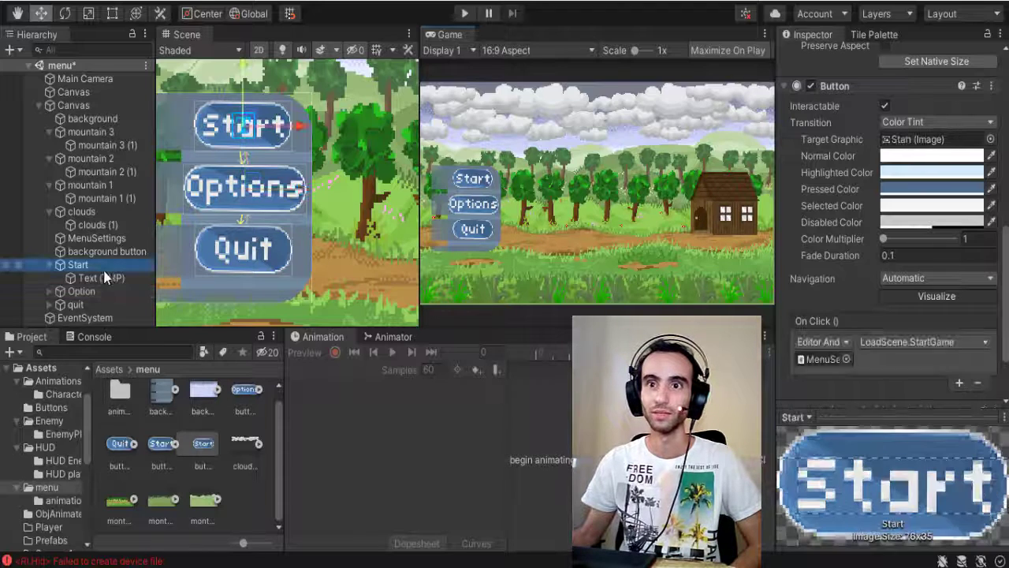
click(465, 14)
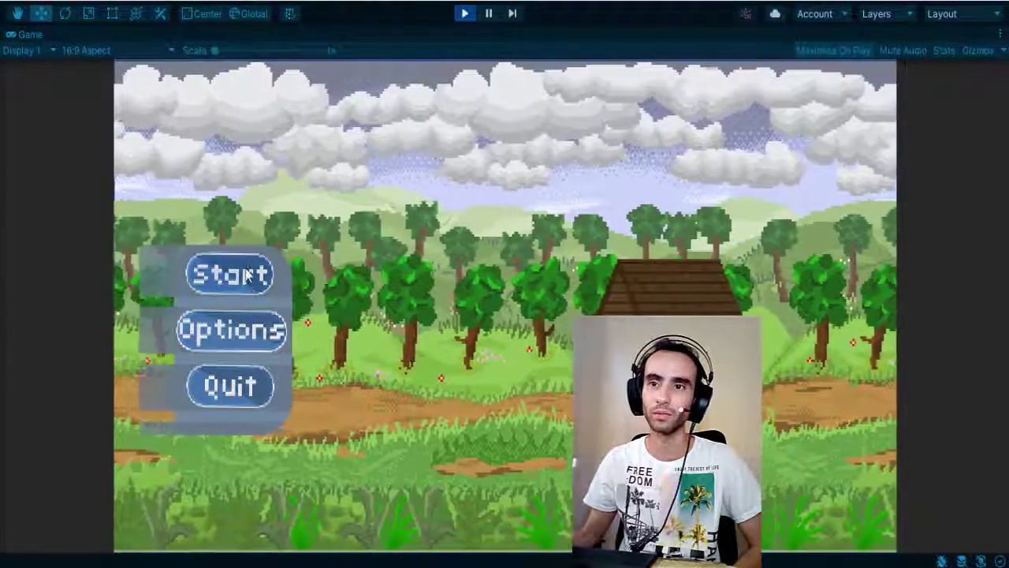
click(238, 337)
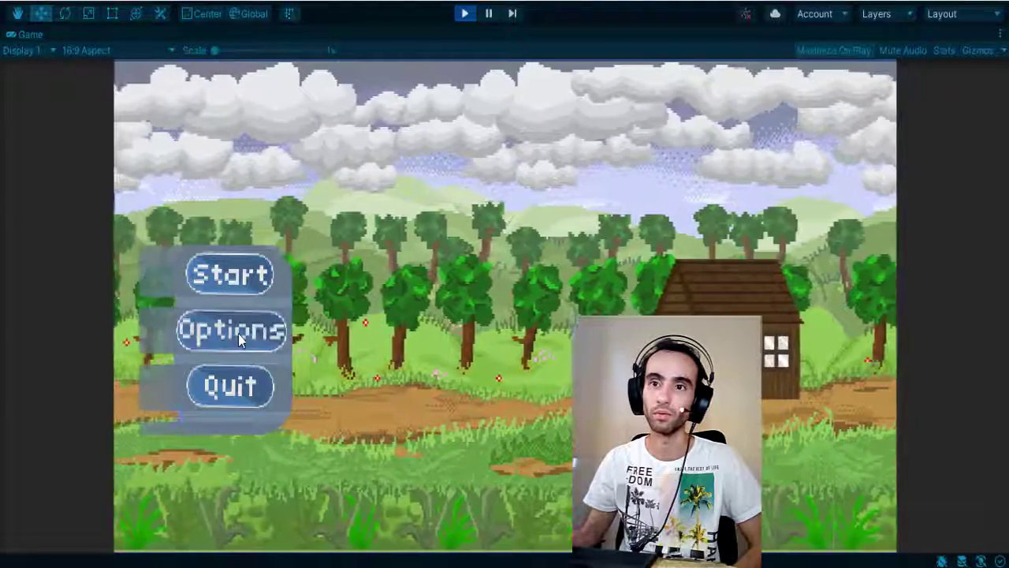
click(238, 334)
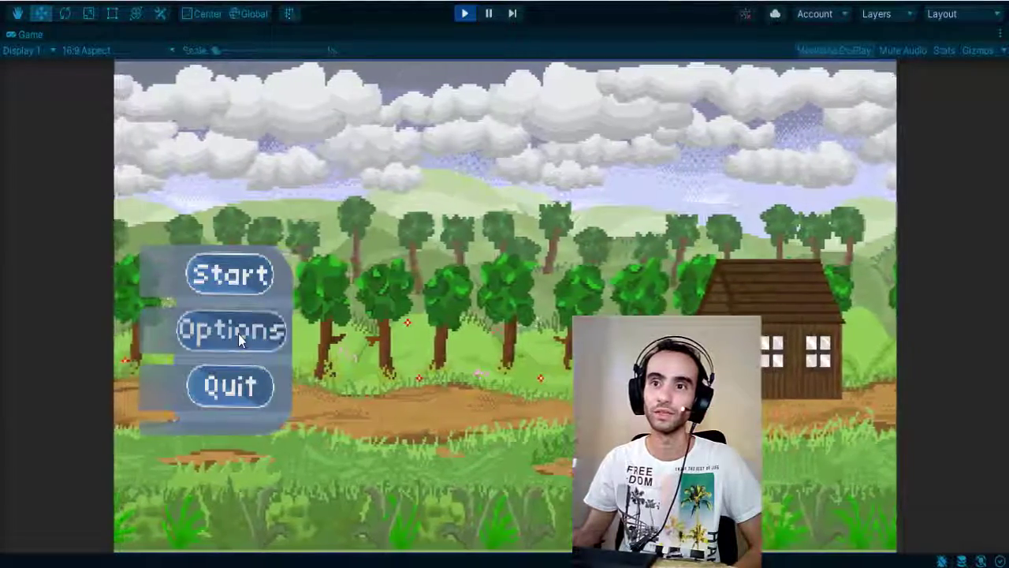
click(238, 335)
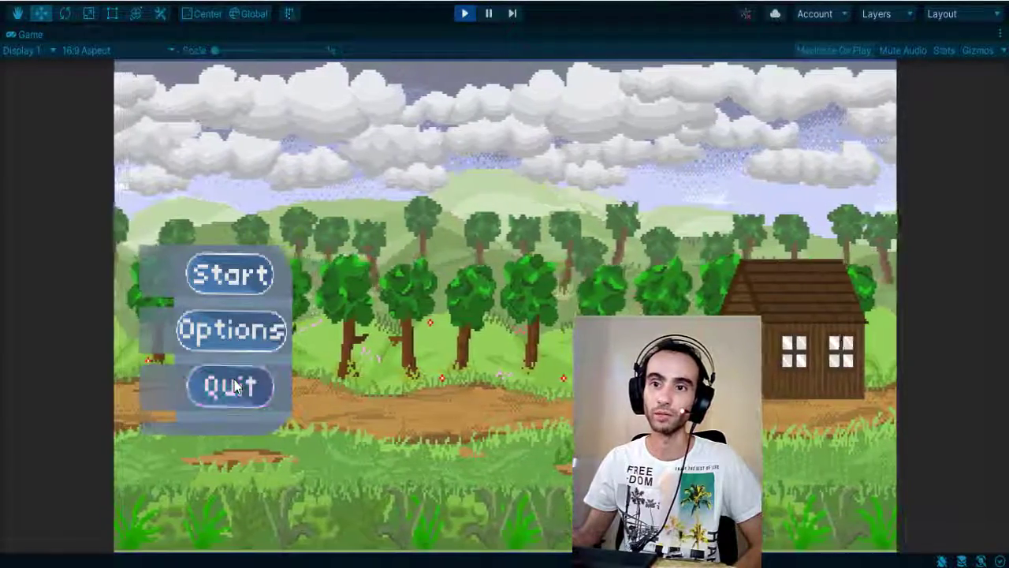
Step: Start the game from the running menu, walk the character right and left, and stop play mode
click(232, 277)
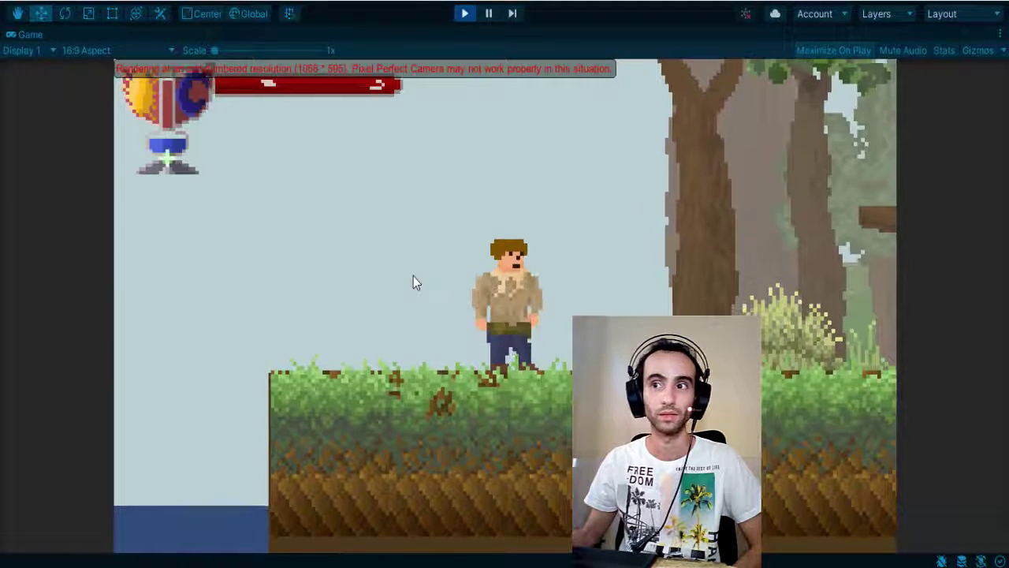
key(Right)
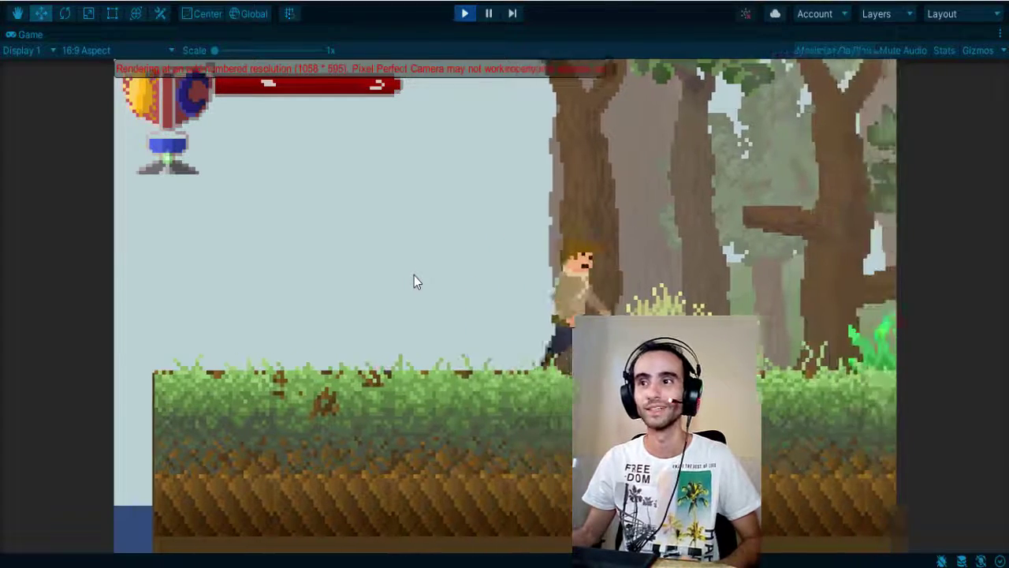
key(Left)
key(Left)
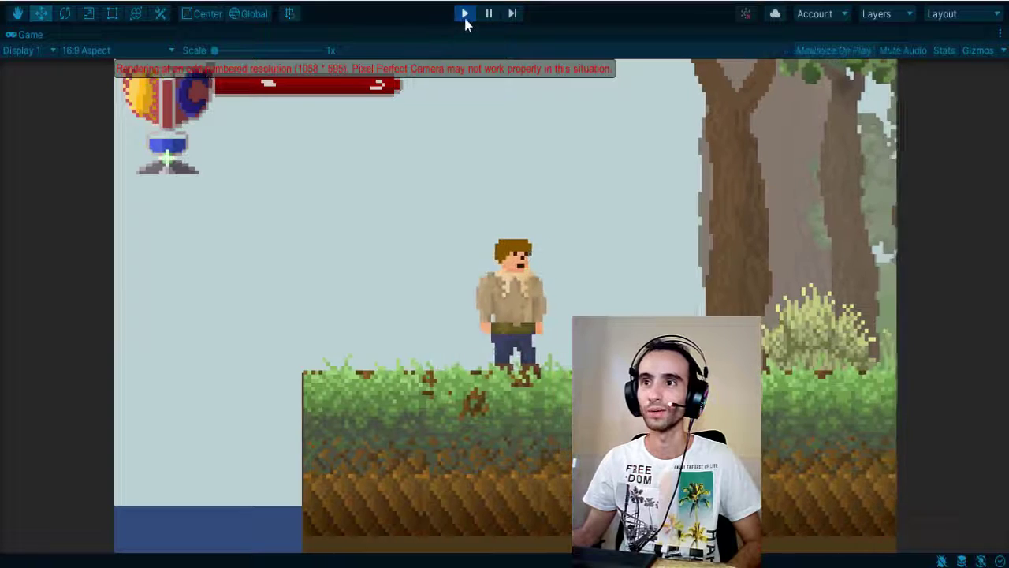
click(466, 21)
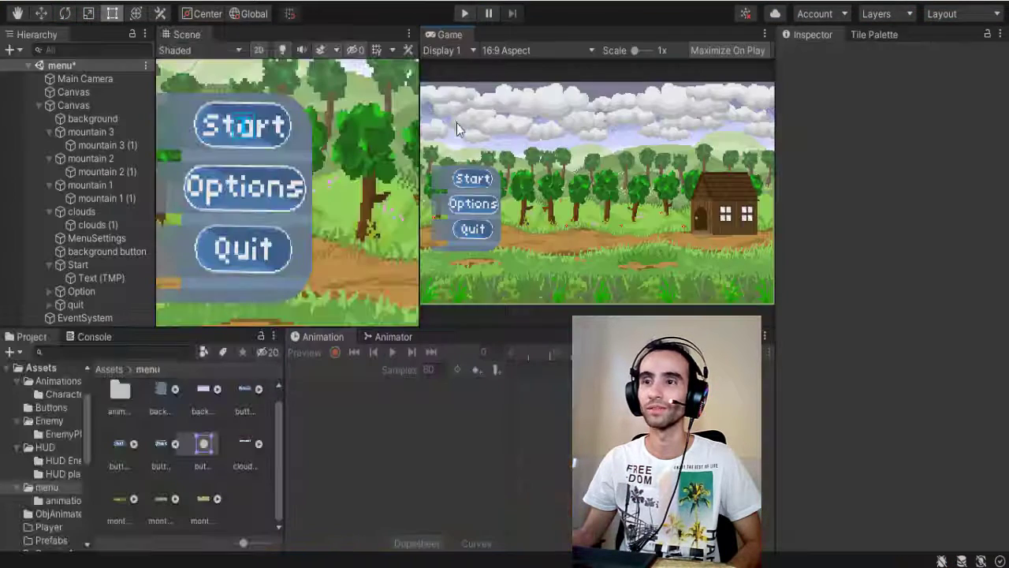
Step: Review the LoadScene.cs script in Visual Studio Code, and examine the scene name fields of MenuSettings' Load Scene component in Unity
key(t)
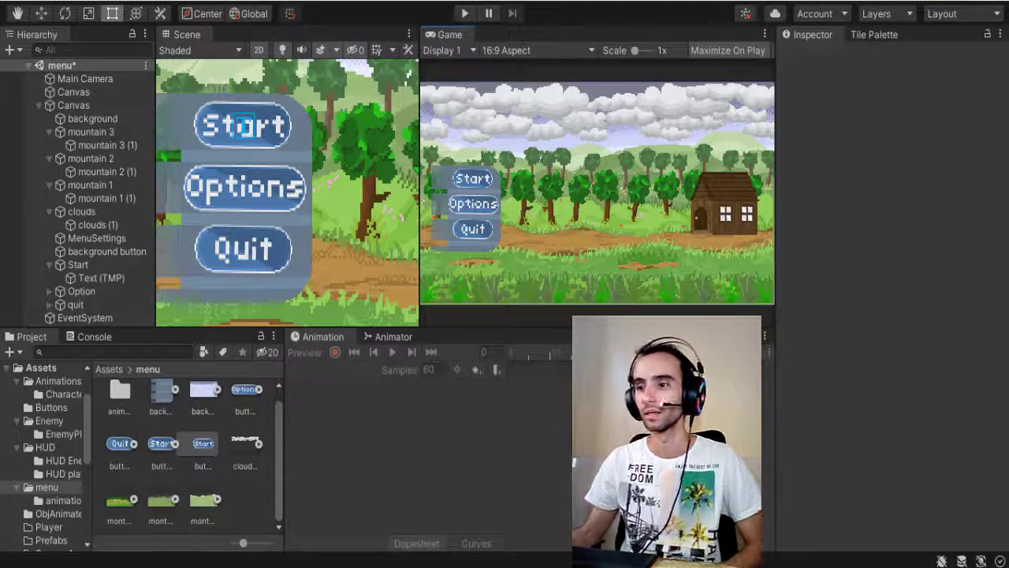
key(alt+Tab)
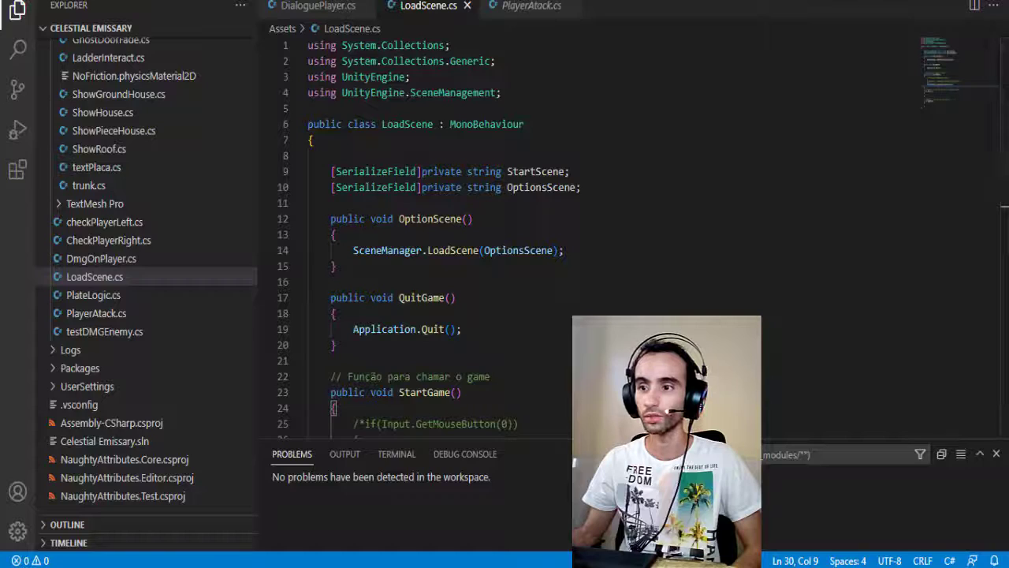
key(alt+Tab)
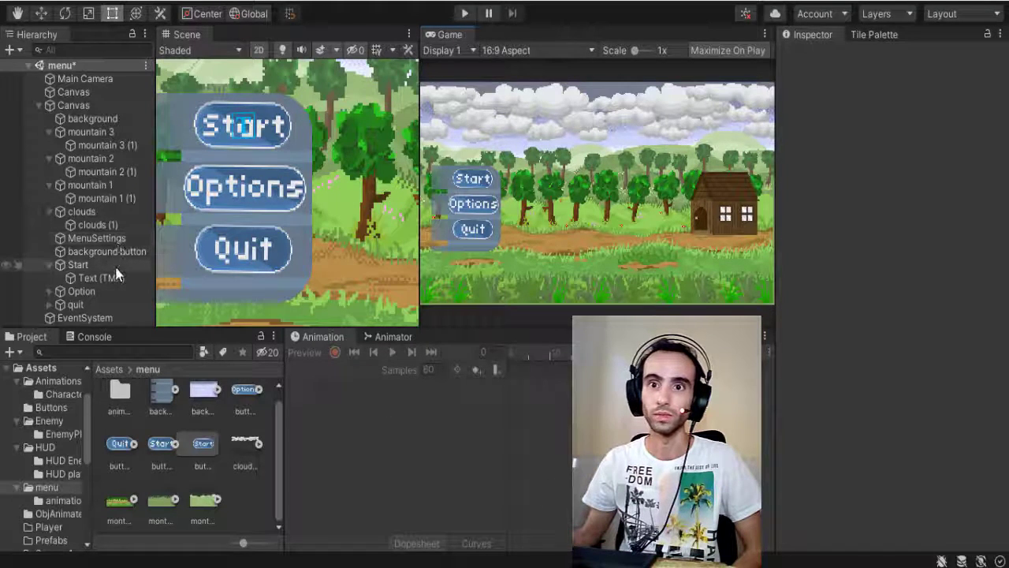
click(107, 239)
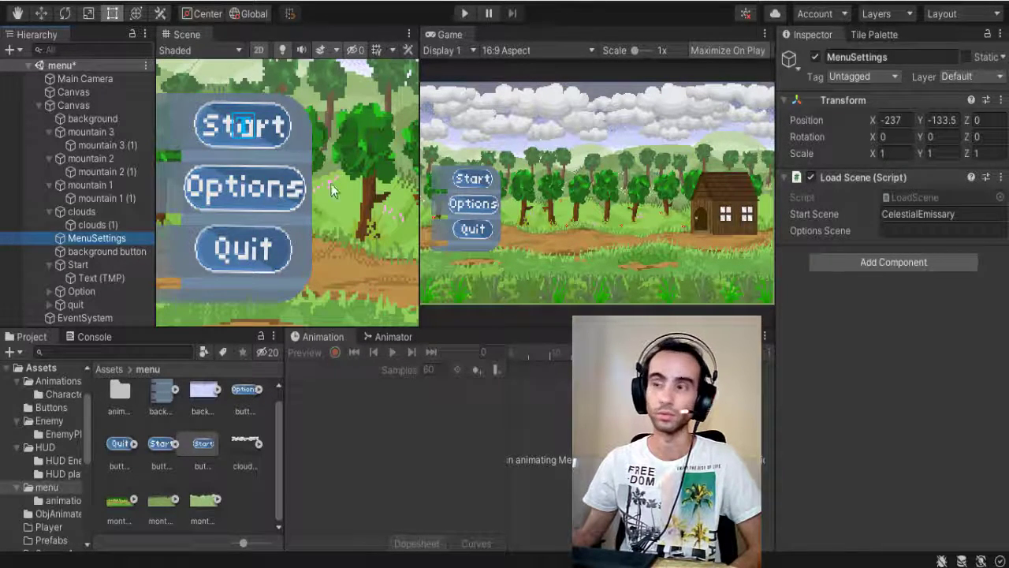
click(900, 231)
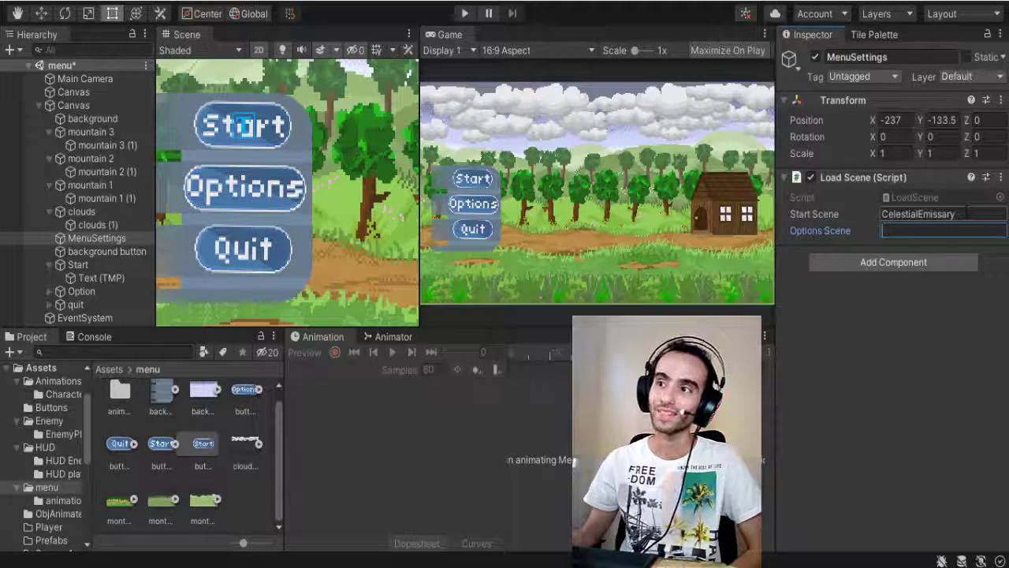
click(890, 347)
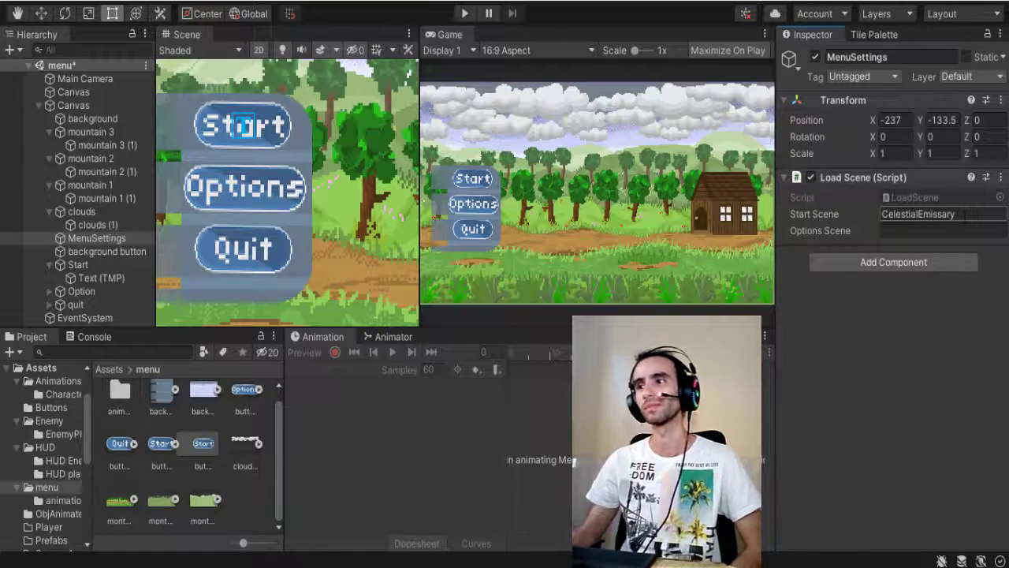
Step: Browse to the Scenes 1 asset folder and examine the Celestial Emissary and menu scene assets
click(109, 370)
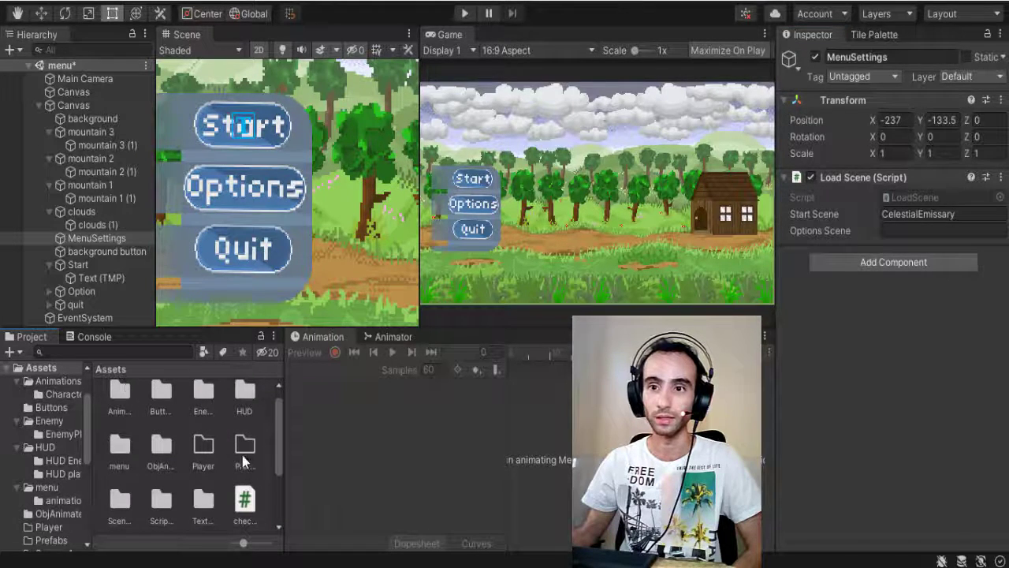
scroll(184, 465, down, 2)
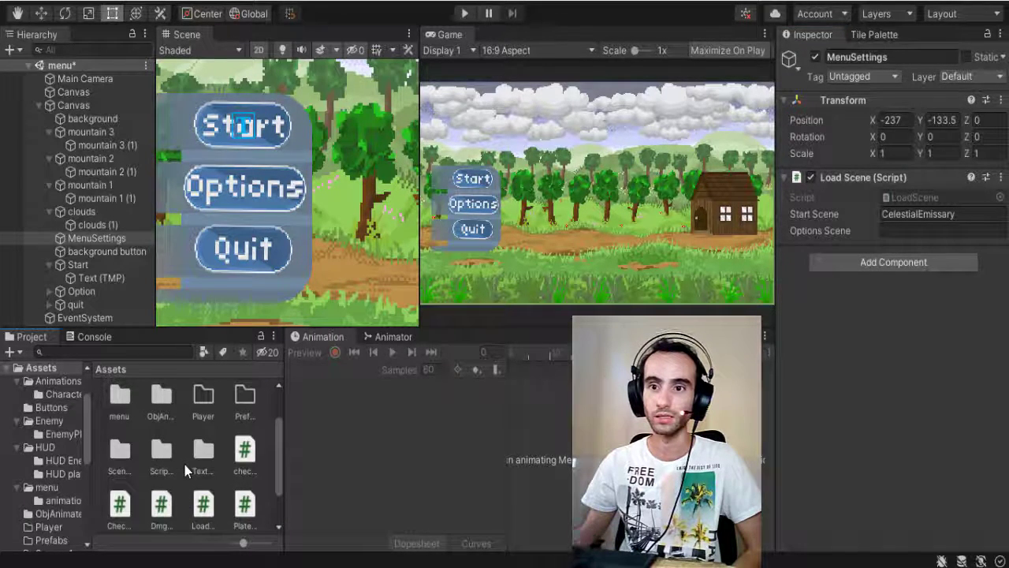
double_click(122, 451)
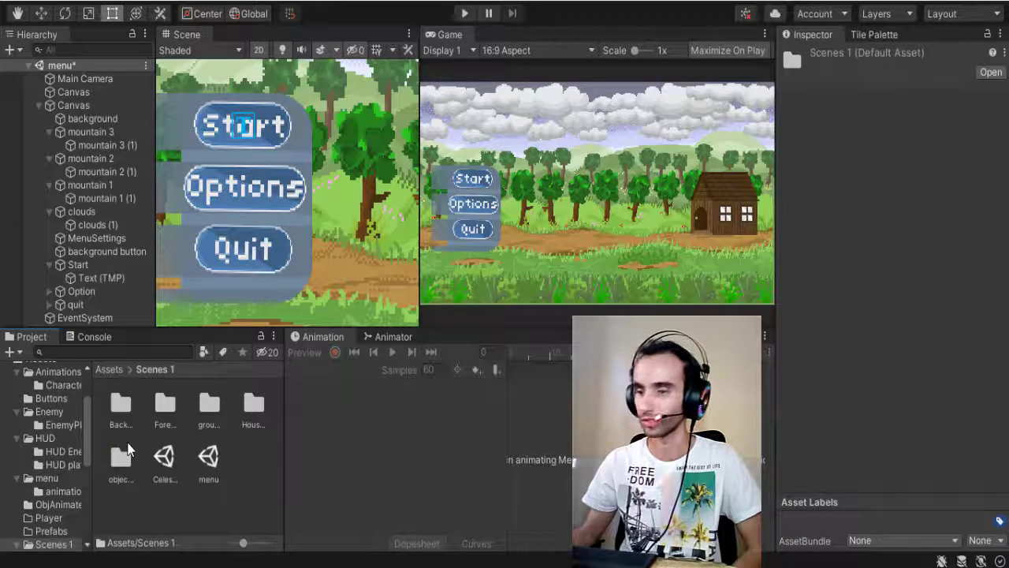
click(229, 496)
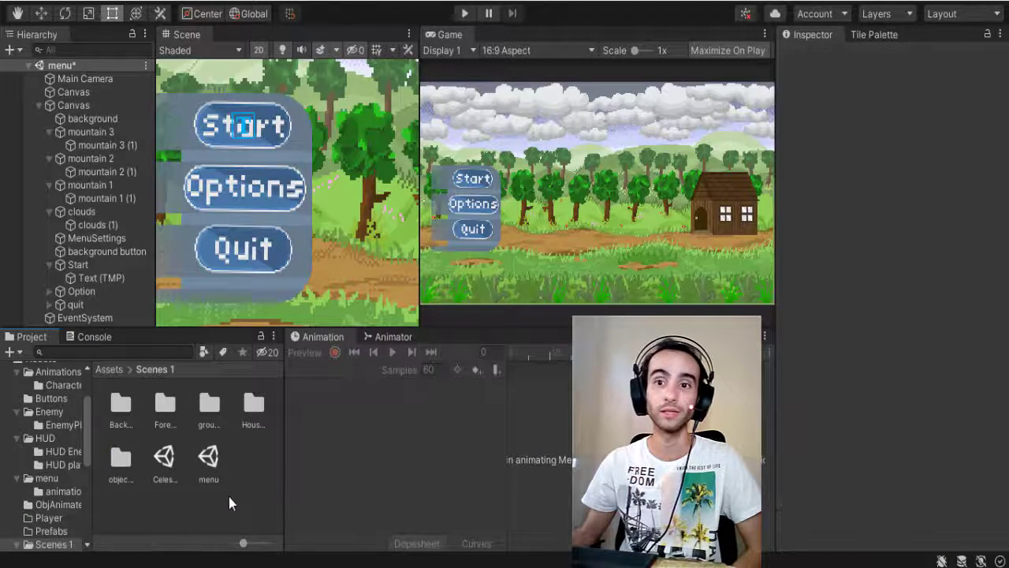
click(165, 461)
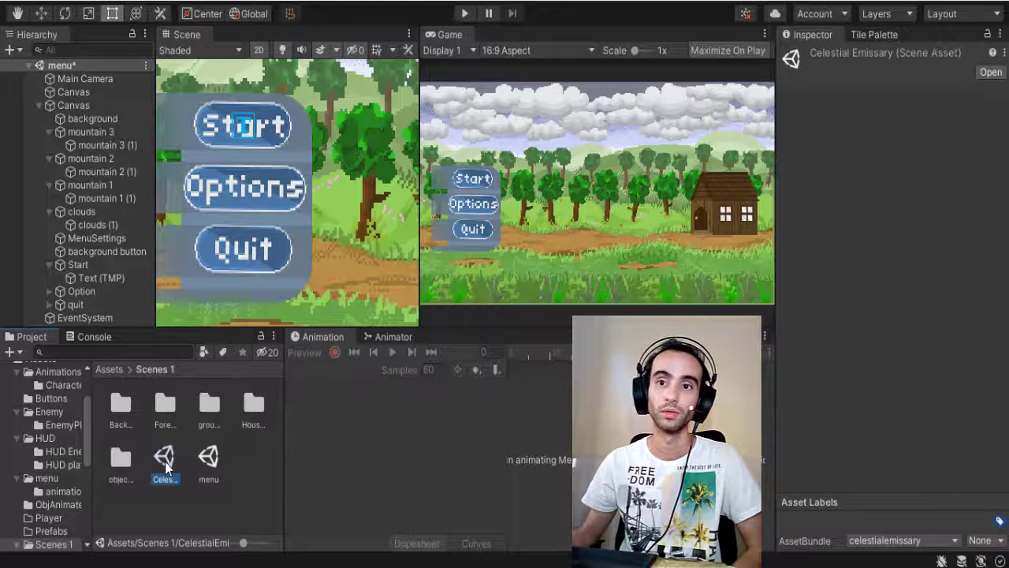
click(207, 461)
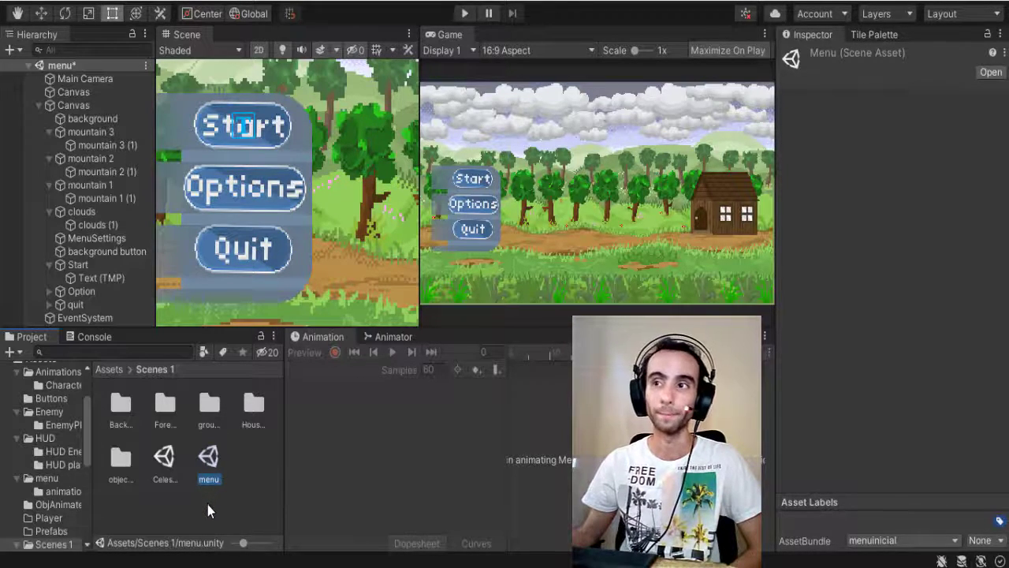
click(165, 462)
click(209, 462)
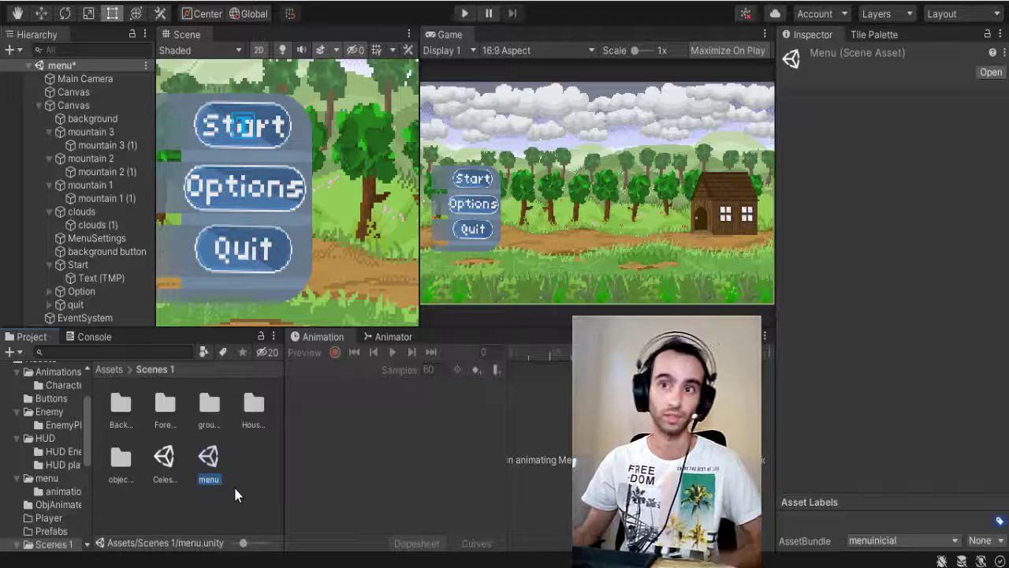
click(217, 506)
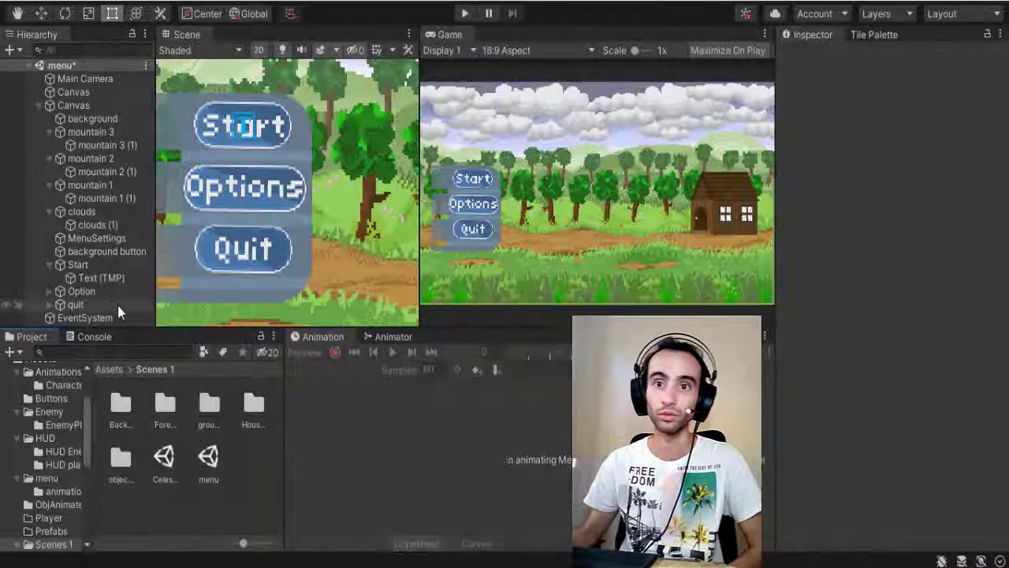
Step: Inspect MenuSettings and background button, repeatedly hiding and showing background button in the scene to identify its panel
click(88, 238)
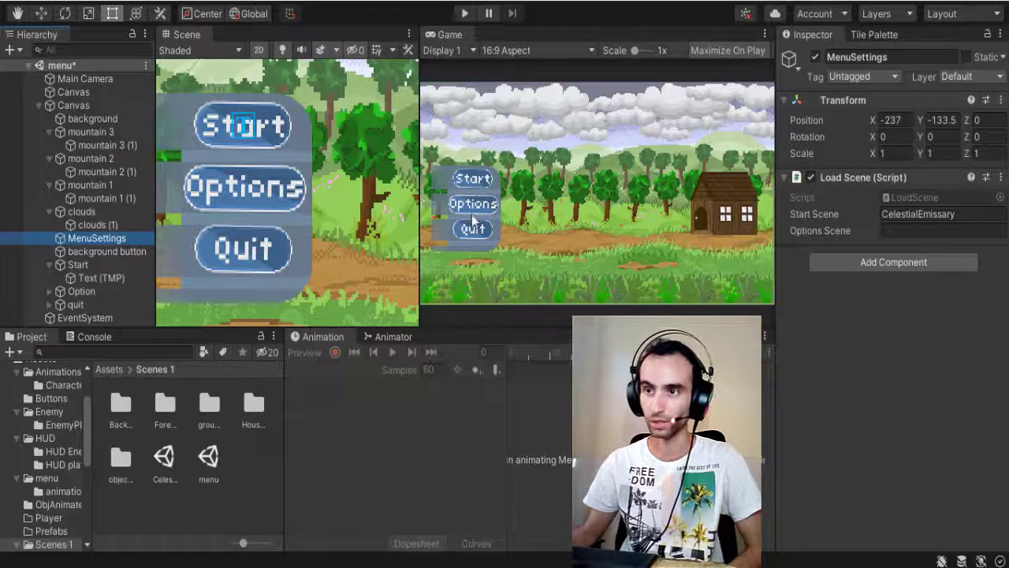
click(105, 253)
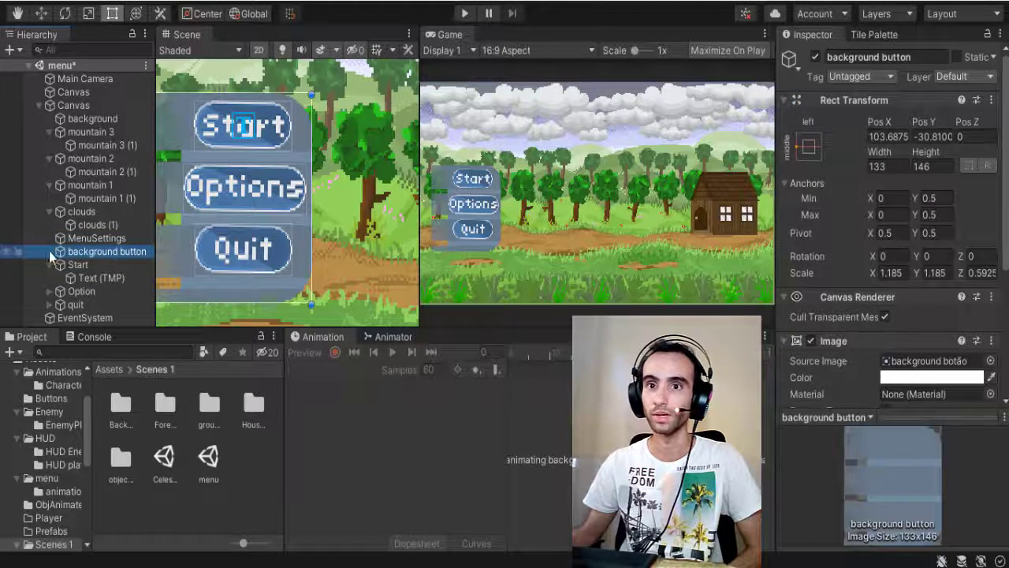
click(6, 251)
click(6, 252)
click(7, 251)
click(6, 251)
click(6, 252)
click(7, 251)
click(7, 251)
click(6, 251)
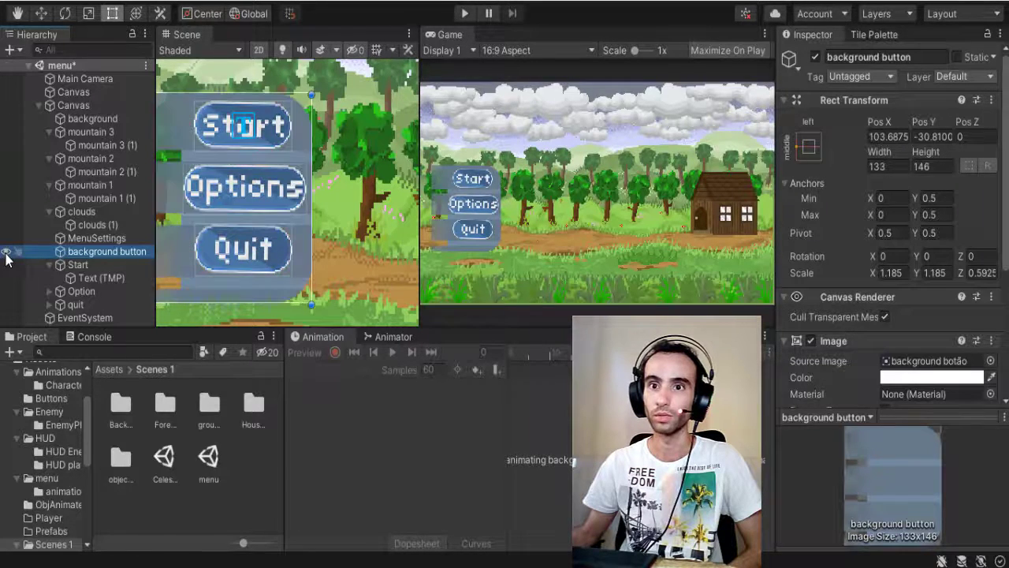
Step: Hide and show Start, Option and quit one after another in the scene to identify each button
click(6, 266)
click(6, 266)
click(6, 266)
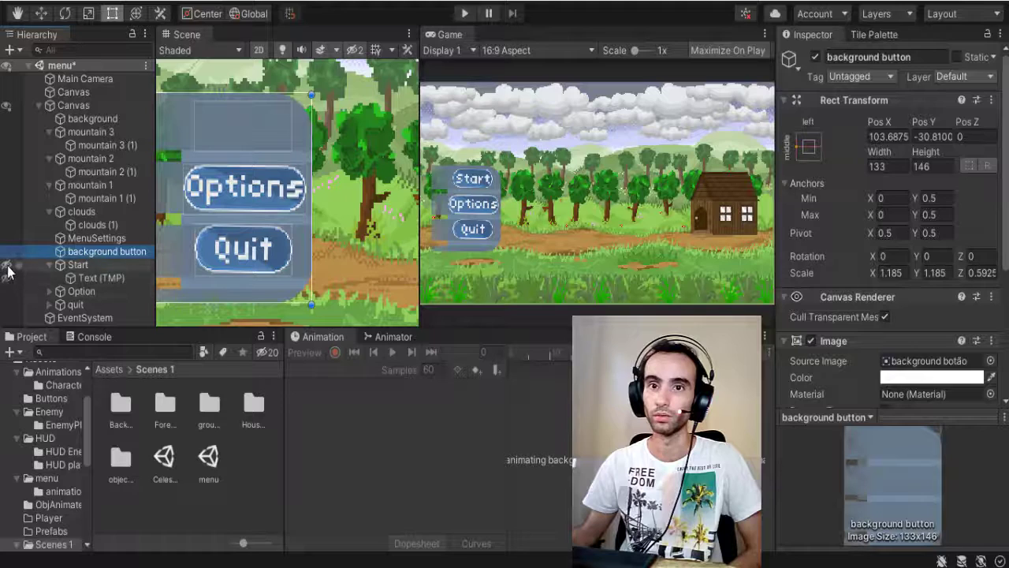
click(6, 265)
click(6, 291)
click(6, 292)
click(6, 292)
click(7, 291)
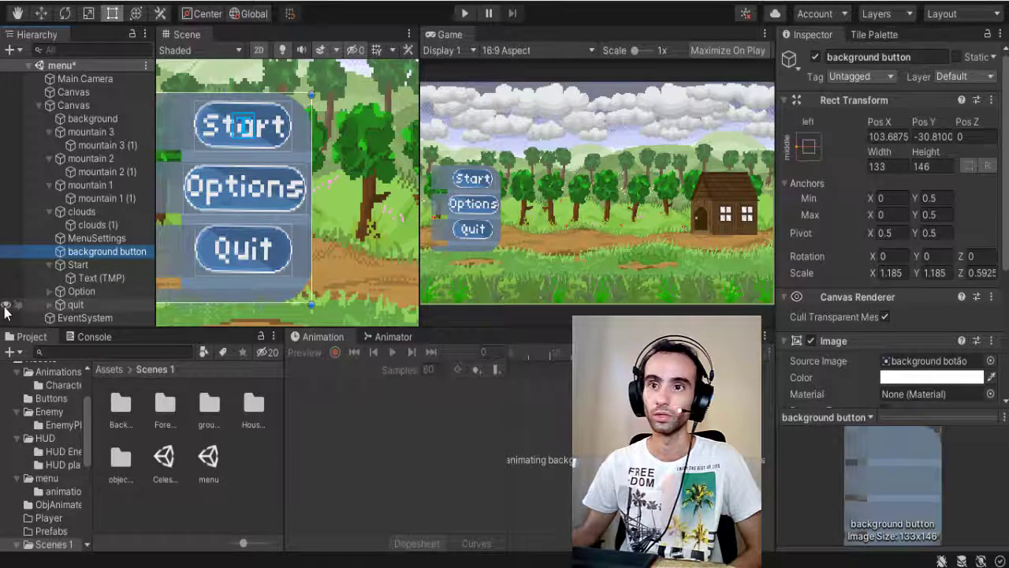
click(6, 305)
click(6, 305)
click(6, 306)
click(7, 306)
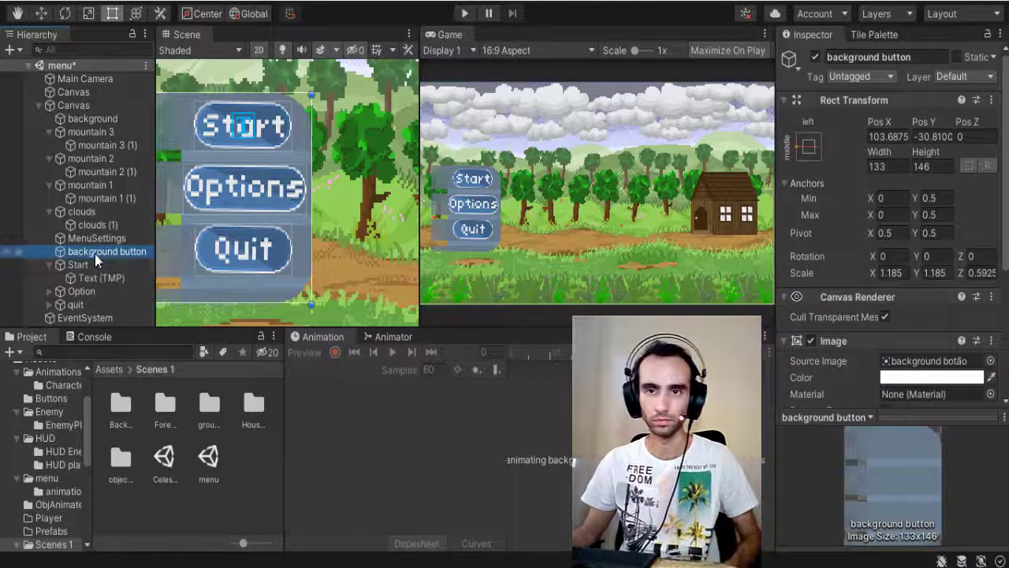
Step: Collapse Start in the hierarchy and select background button, Start, Option and quit together
click(51, 265)
shift+click(79, 291)
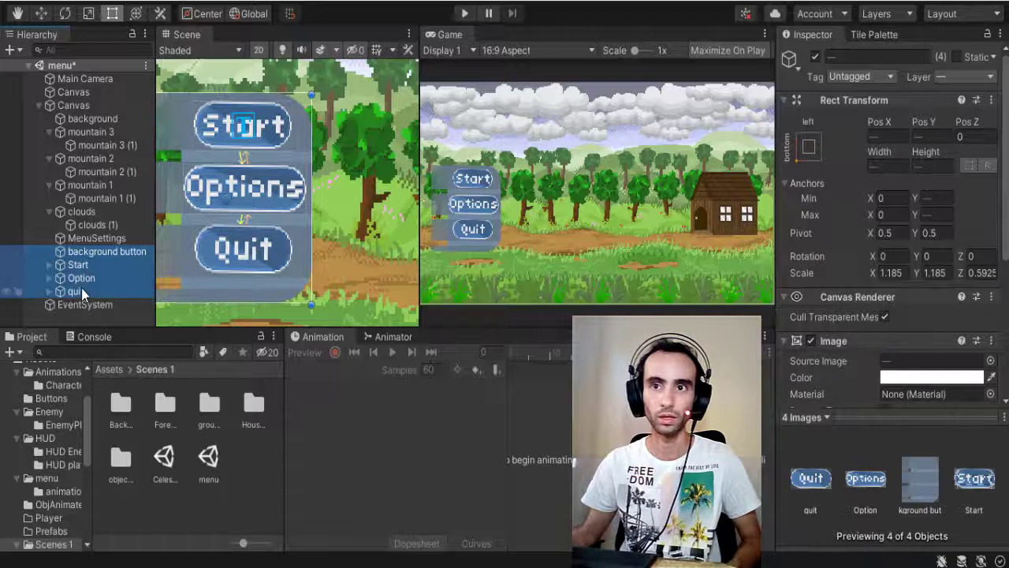
drag(312, 94, 361, 42)
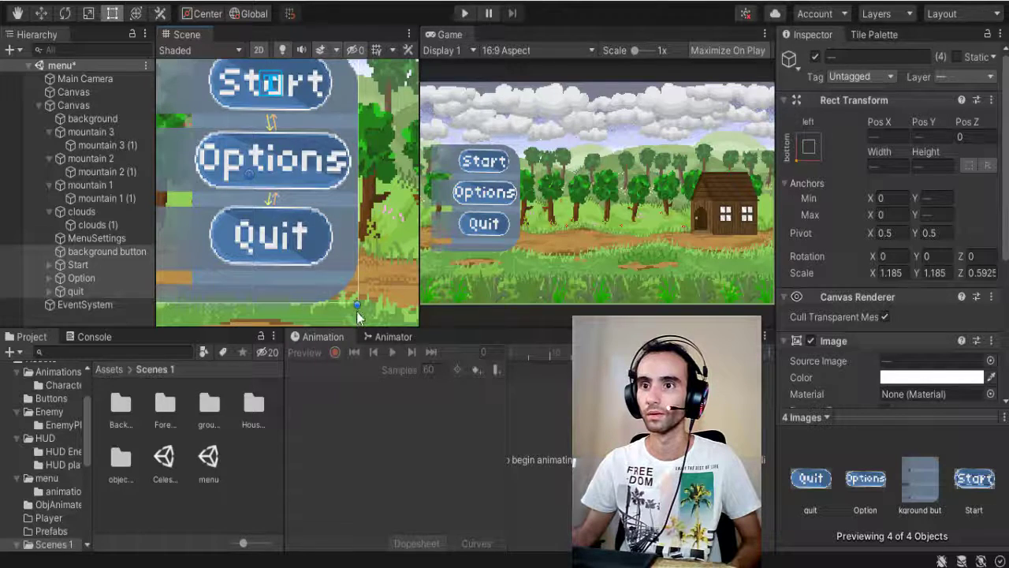
drag(356, 306, 384, 309)
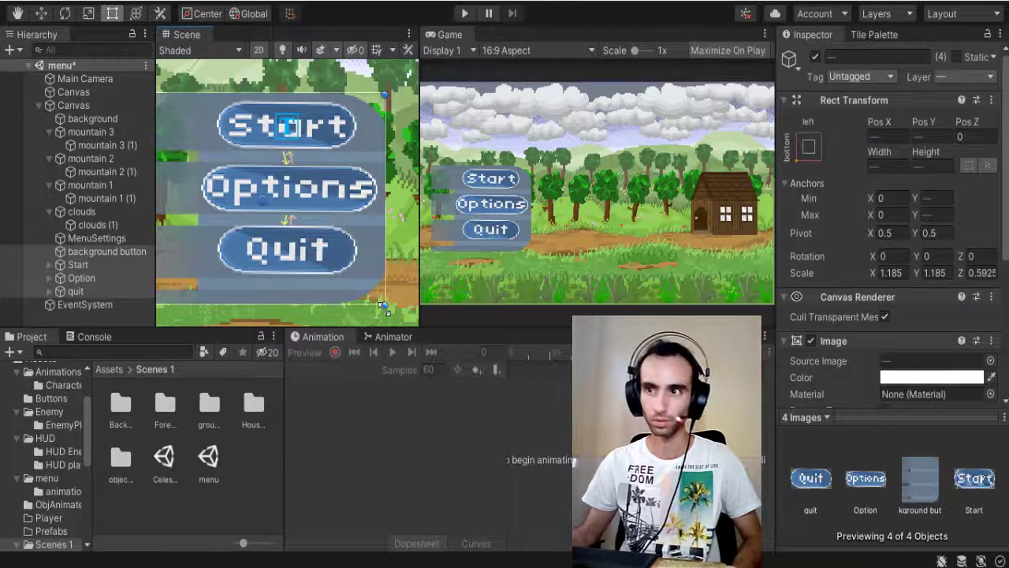
key(ctrl+z)
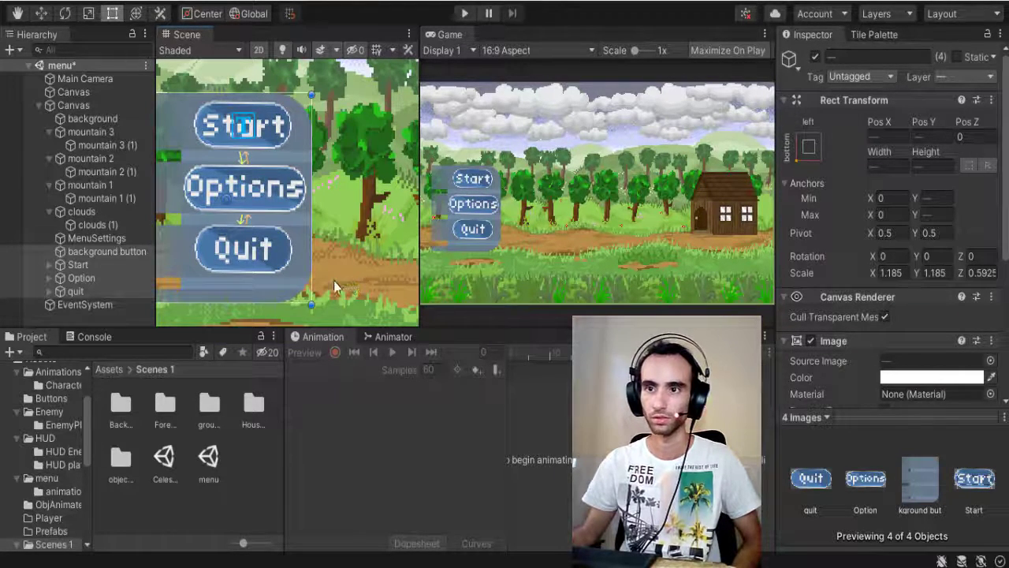
Step: Enlarge the selected background panel and three buttons together, and move the group slightly down in the scene
drag(312, 292, 413, 268)
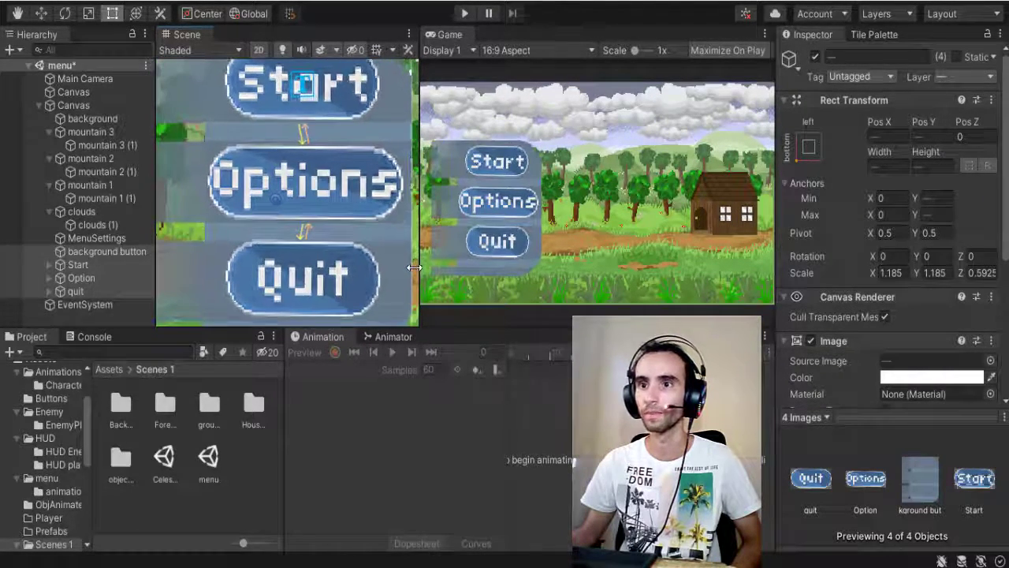
click(43, 14)
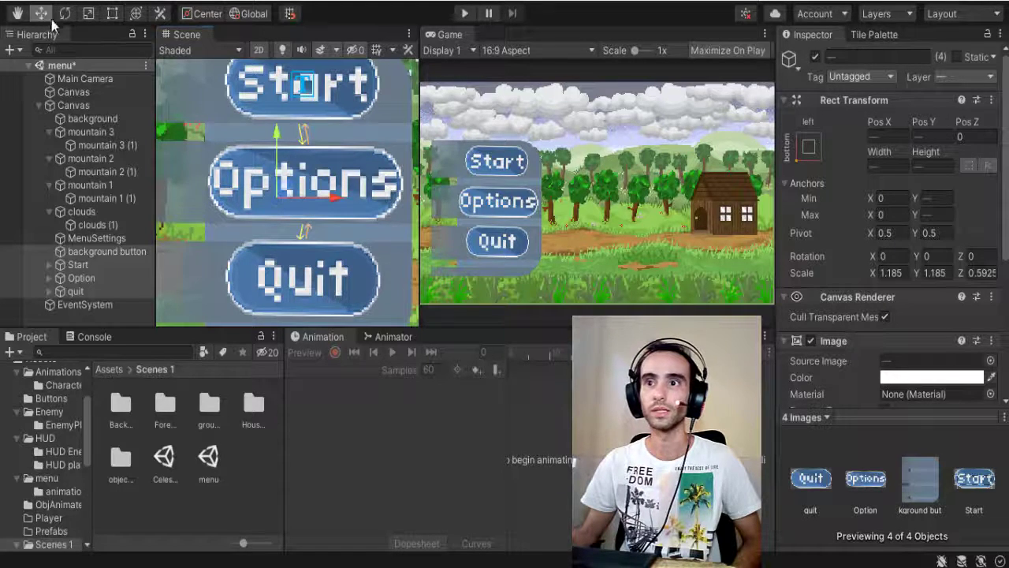
drag(276, 146, 273, 172)
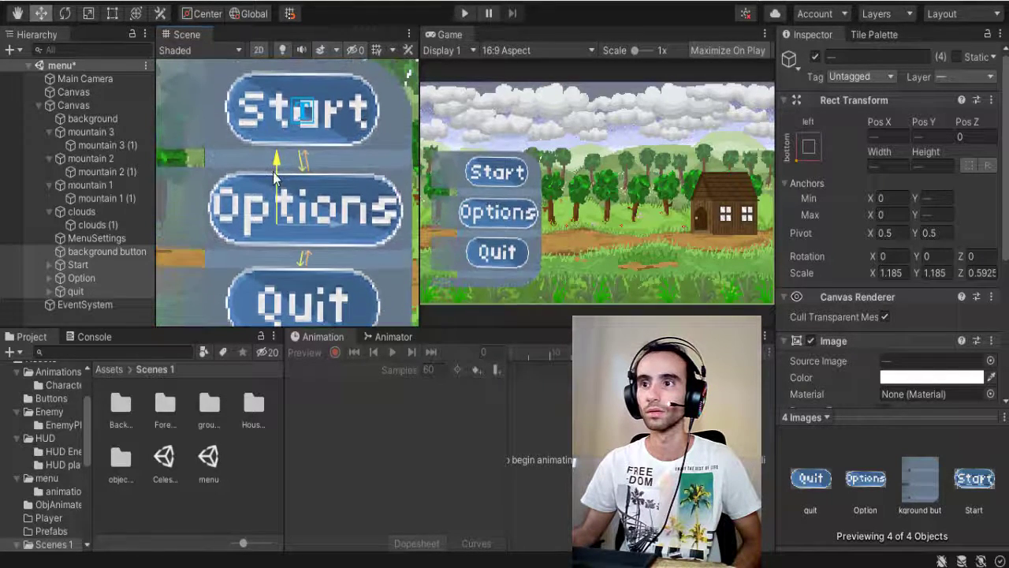
Step: Play the menu scene, start the game from its Start button, walk the character right and left, and stop play mode
click(464, 14)
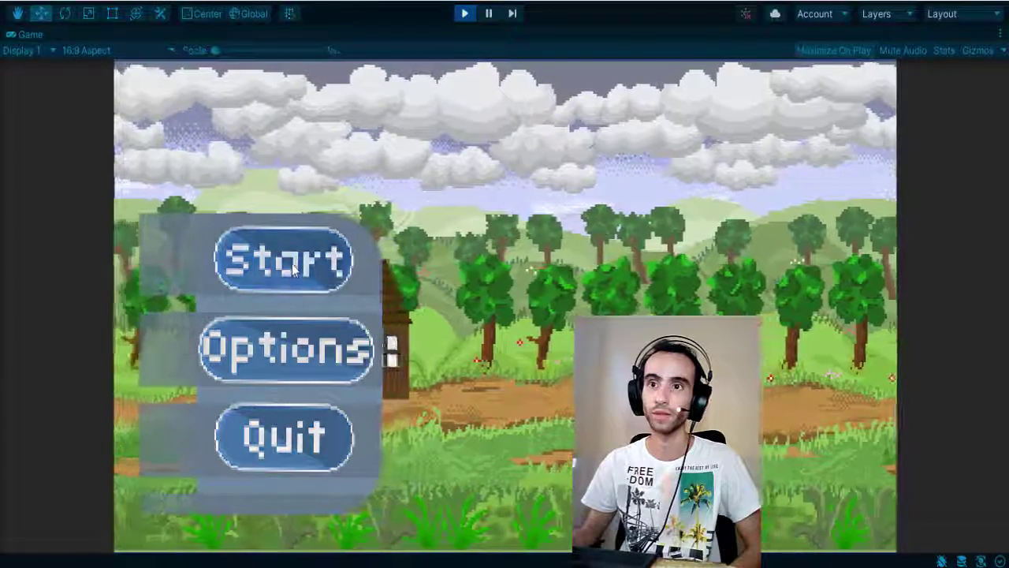
click(263, 309)
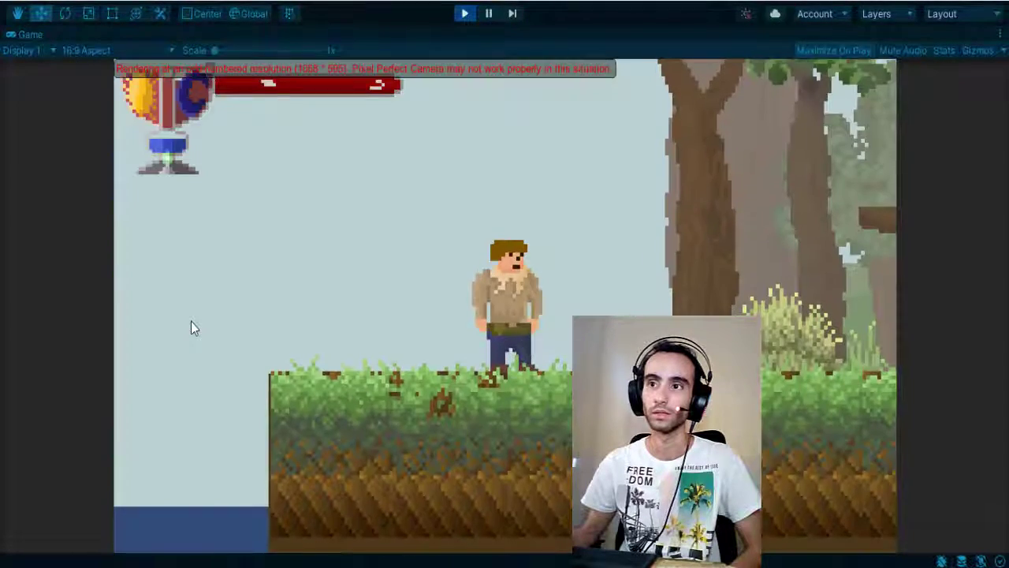
key(Right)
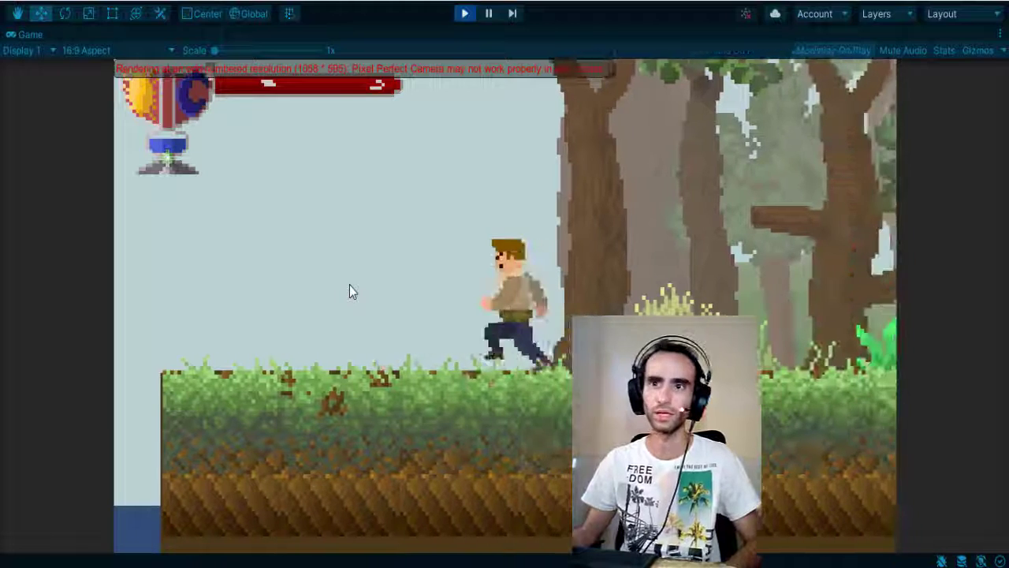
key(Left)
key(Left)
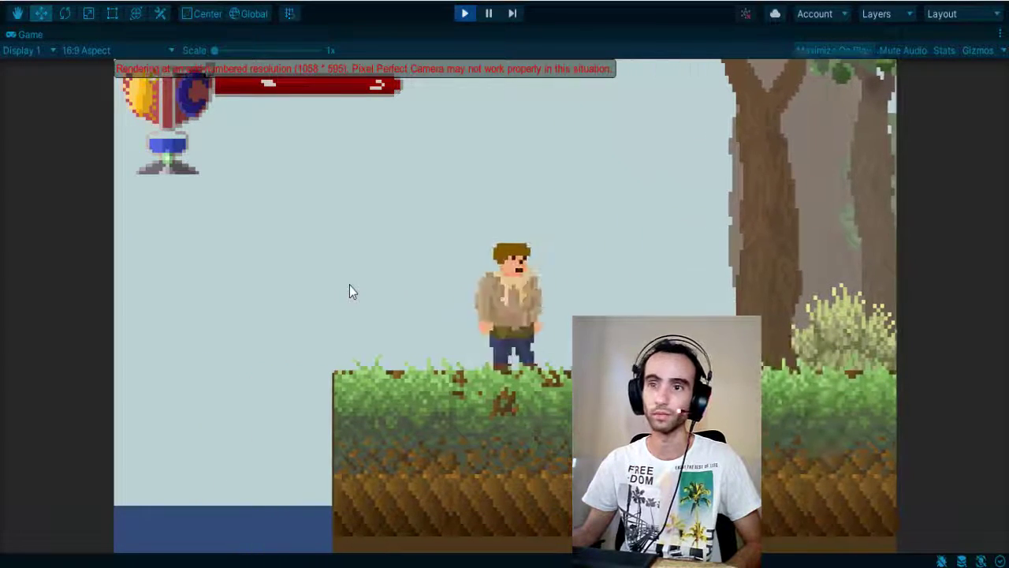
key(Right)
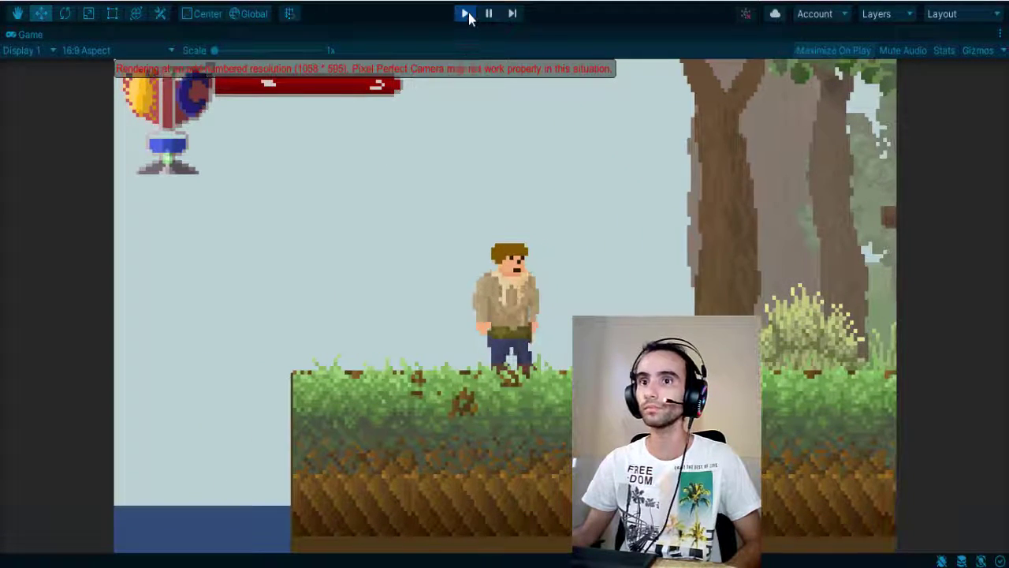
click(465, 14)
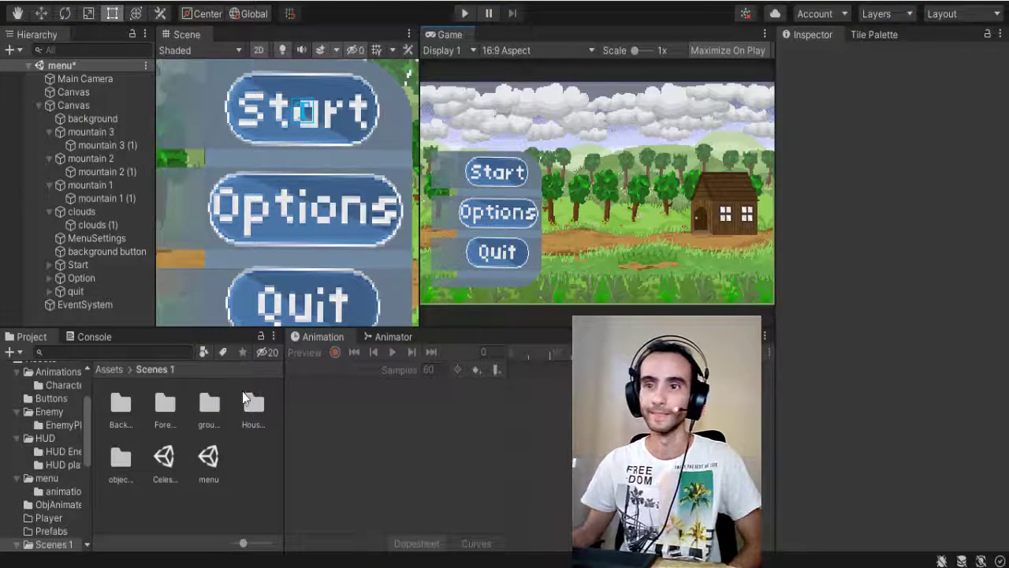
Step: Select MenuSettings, switch to LoadScene.cs in Visual Studio Code, and examine the UnityEngine.SceneManagement import and the SceneManager.LoadScene call that uses it
click(91, 238)
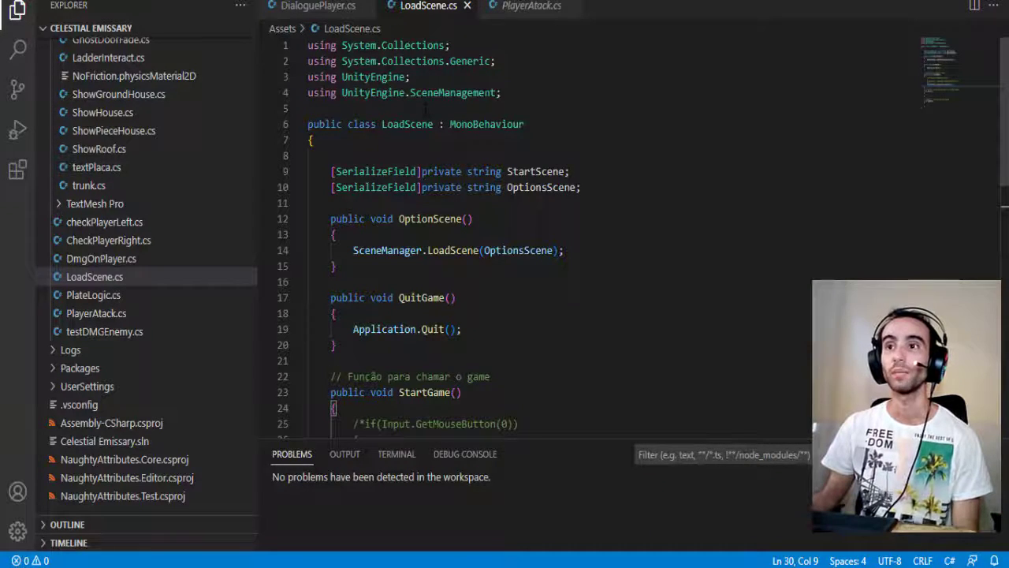
mouse_move(501, 92)
mouse_down()
mouse_move(341, 93)
mouse_move(502, 92)
mouse_up()
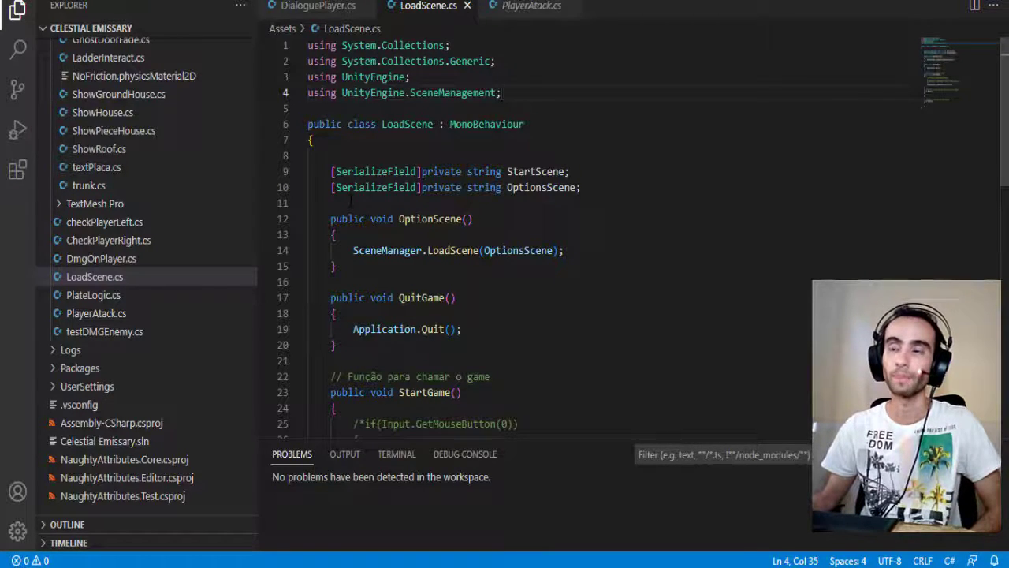
scroll(351, 201, down, 1)
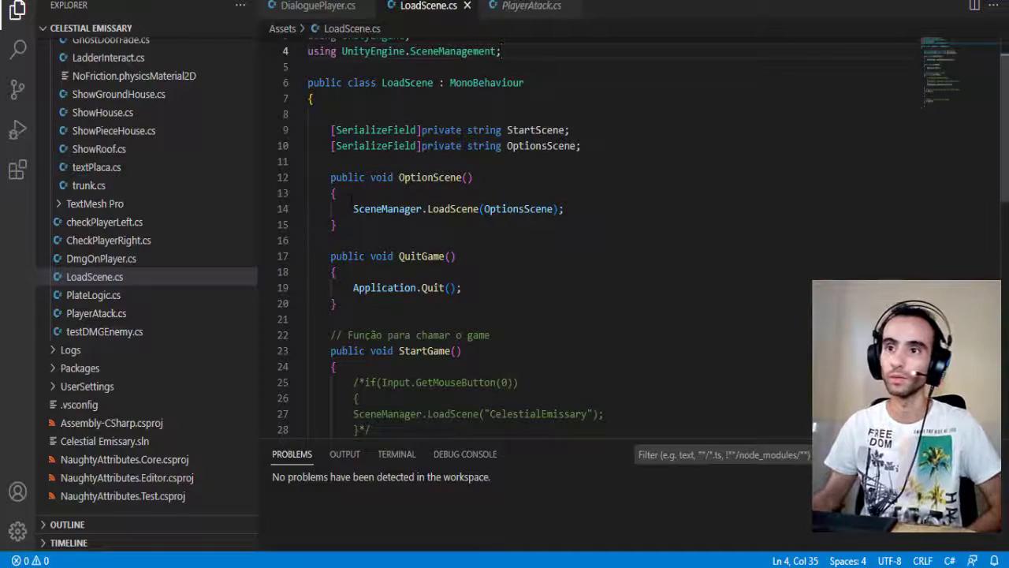
drag(353, 208, 475, 208)
scroll(472, 124, up, 1)
drag(501, 93, 421, 92)
click(456, 298)
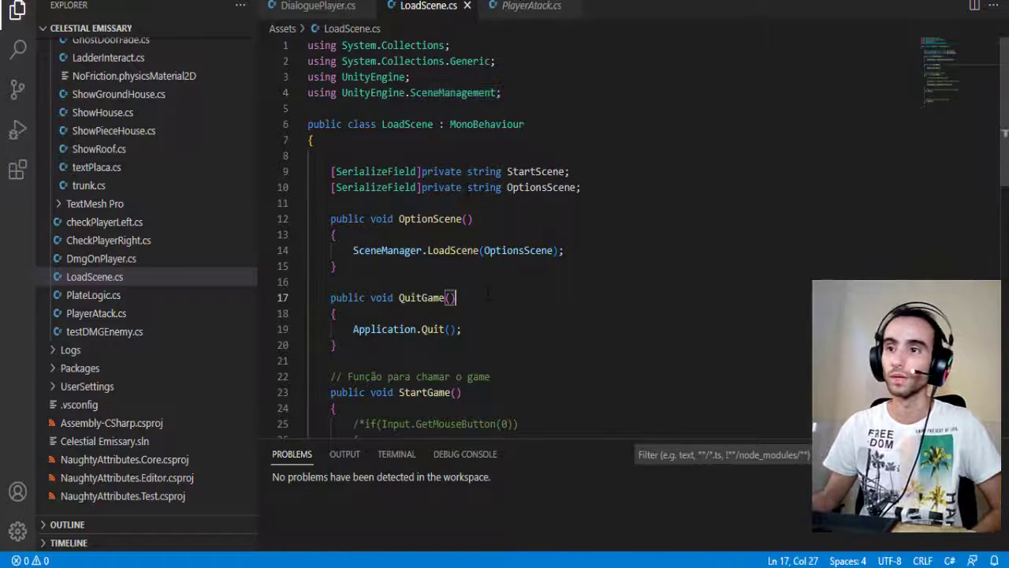
Step: Examine the serialized private string fields StartScene and OptionsScene in LoadScene.cs
click(439, 187)
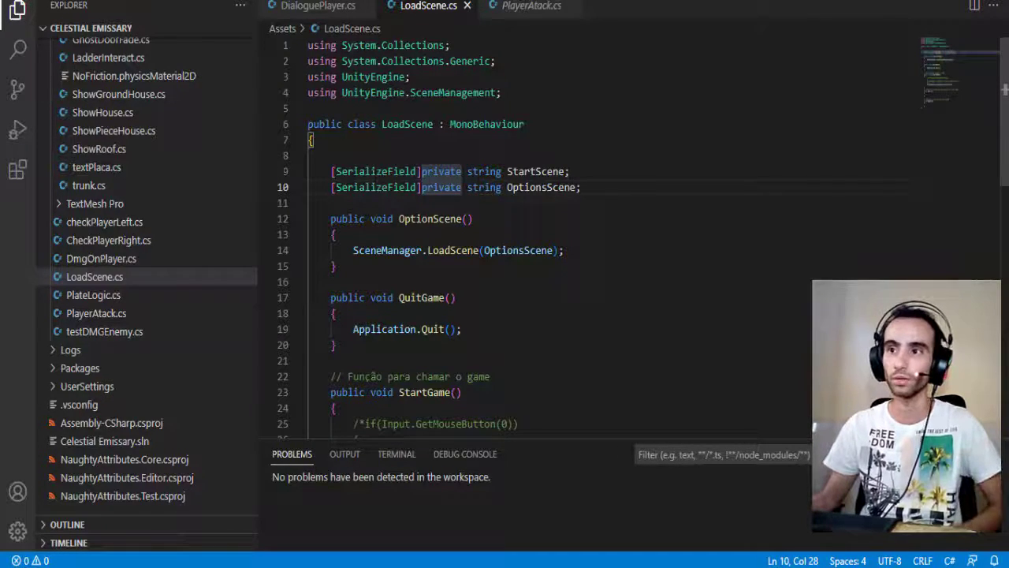
click(555, 171)
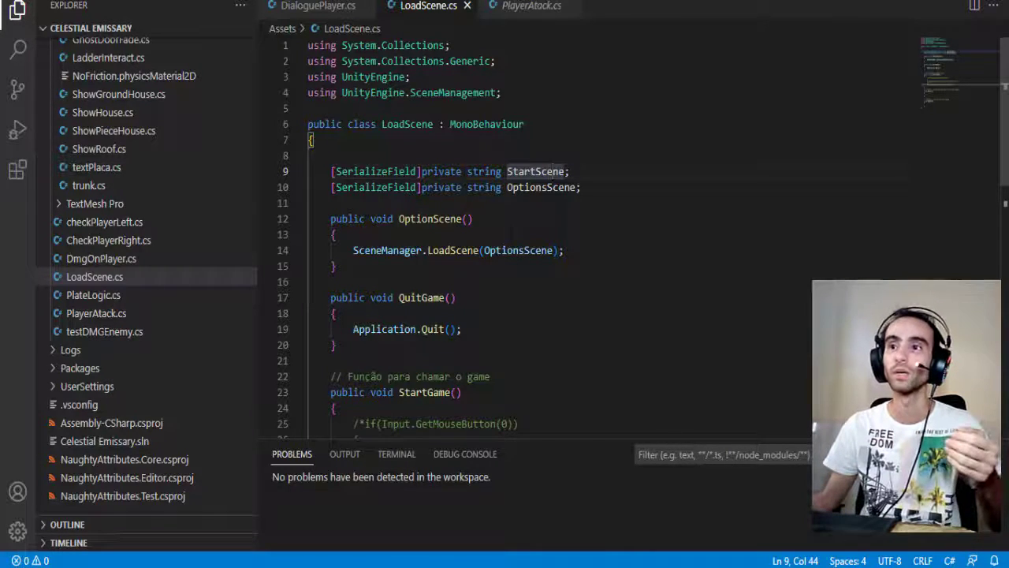
click(526, 191)
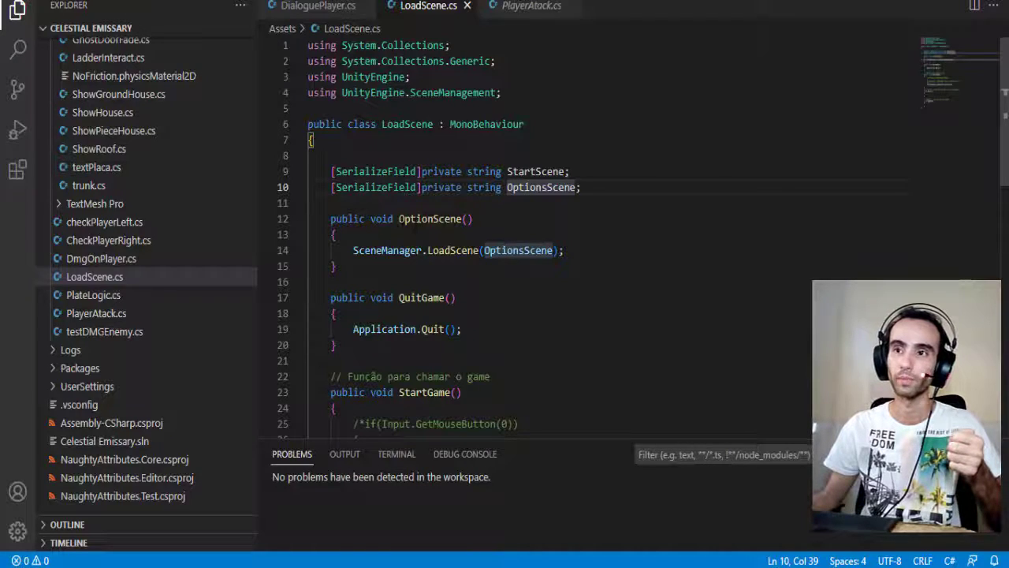
Step: Examine the OptionScene function with its LoadScene call and the QuitGame function with its Application.Quit call
drag(399, 219, 473, 218)
click(449, 297)
drag(353, 250, 554, 250)
click(537, 282)
scroll(536, 247, down, 1)
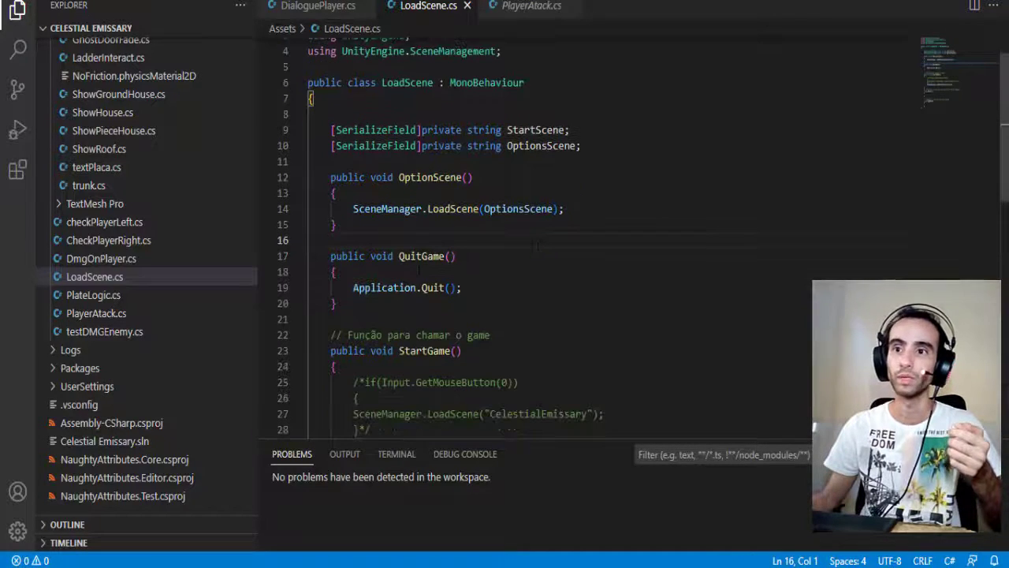
scroll(536, 247, down, 1)
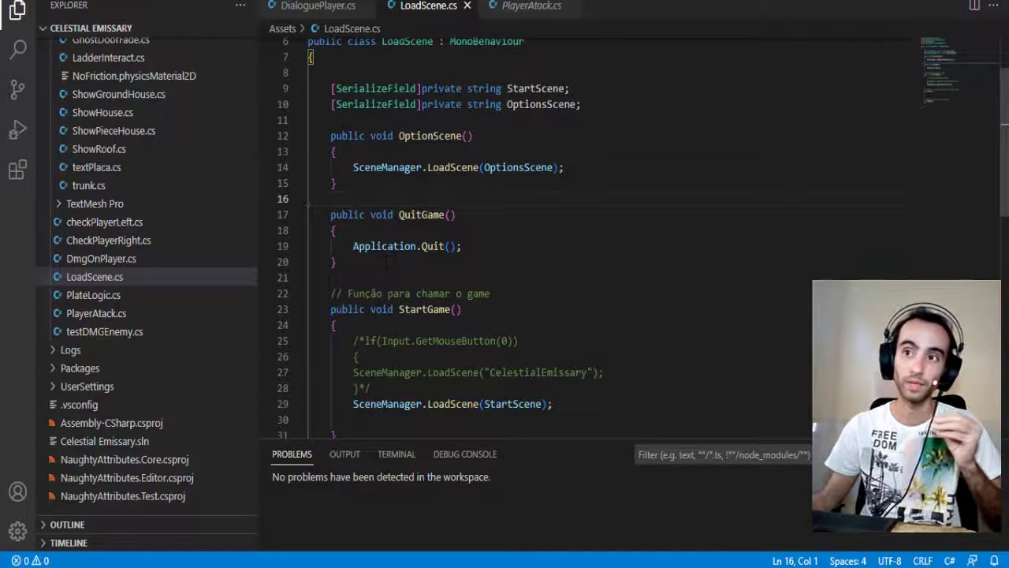
drag(464, 246, 354, 246)
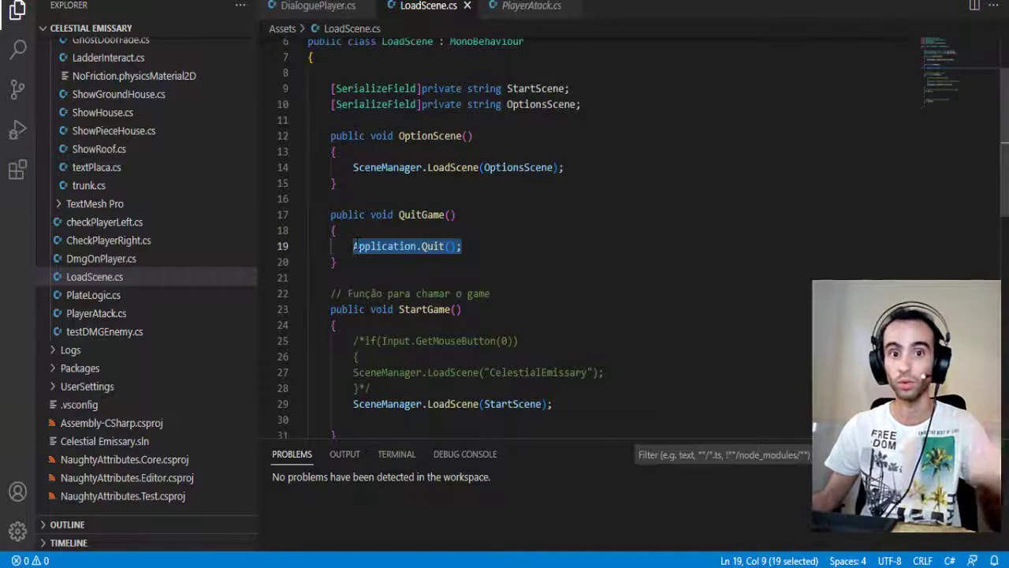
click(334, 261)
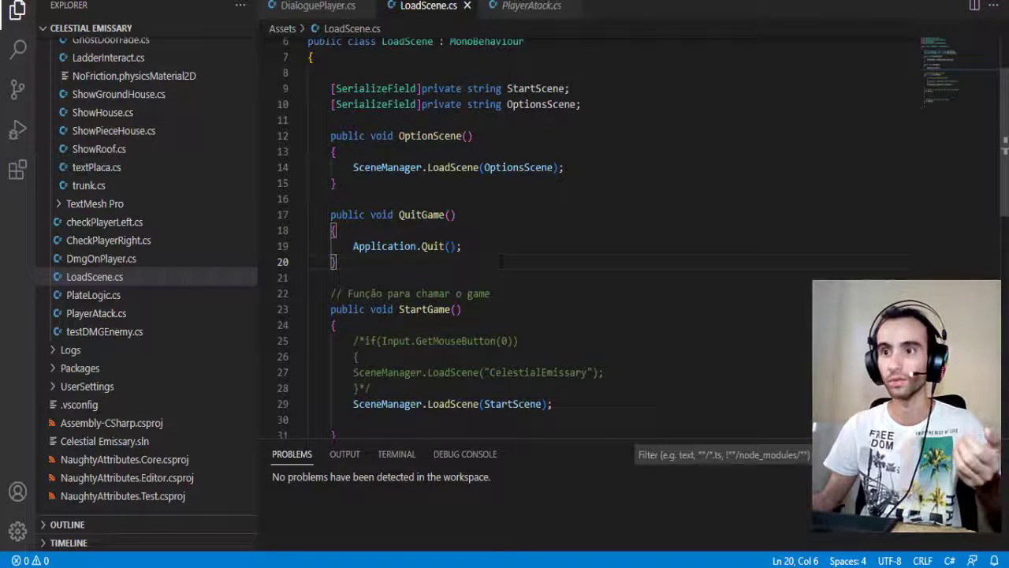
Step: Delete the commented-out Input.GetMouseButton block from the StartGame function and save the script
scroll(502, 261, down, 2)
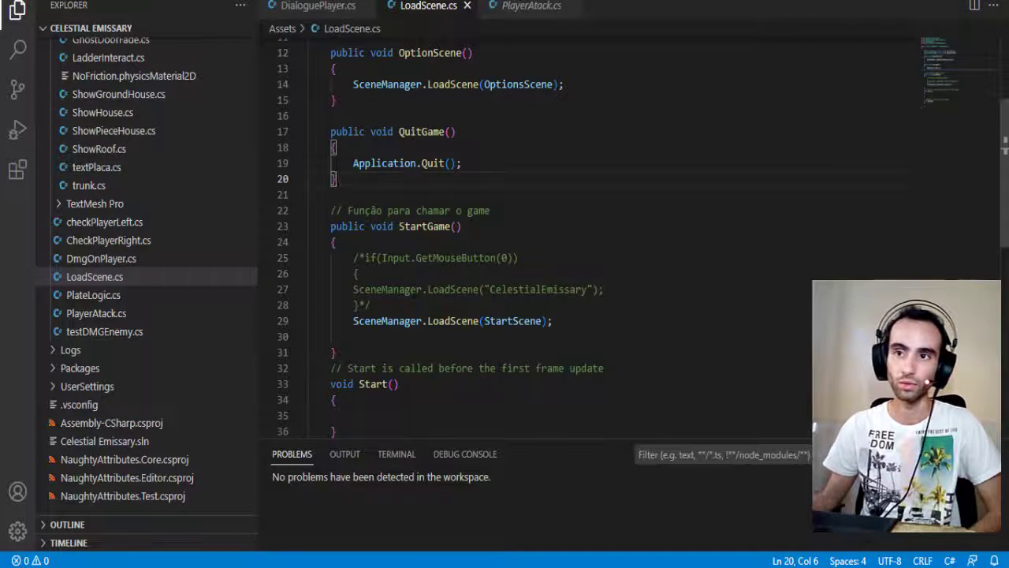
drag(364, 258, 519, 258)
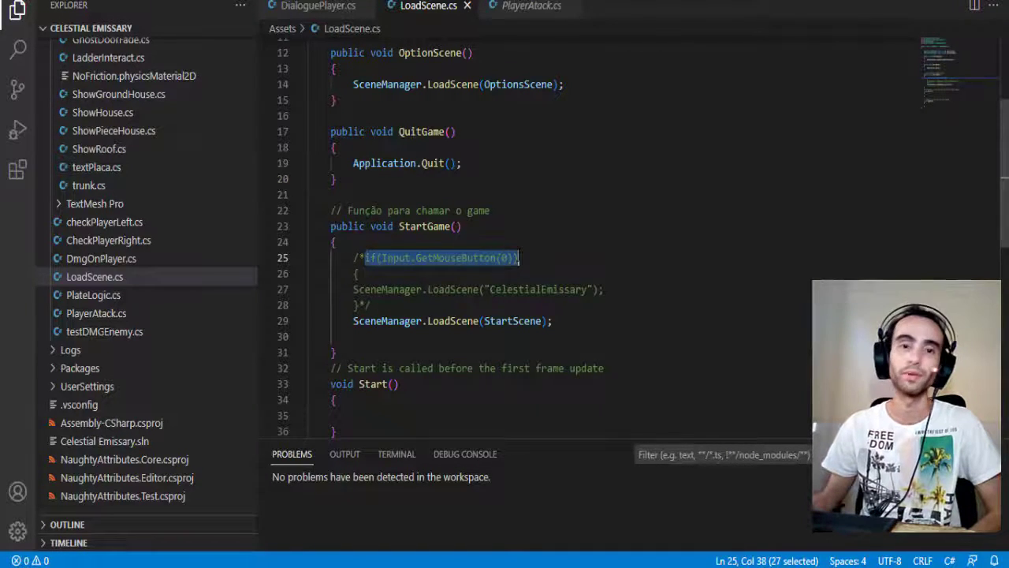
click(525, 256)
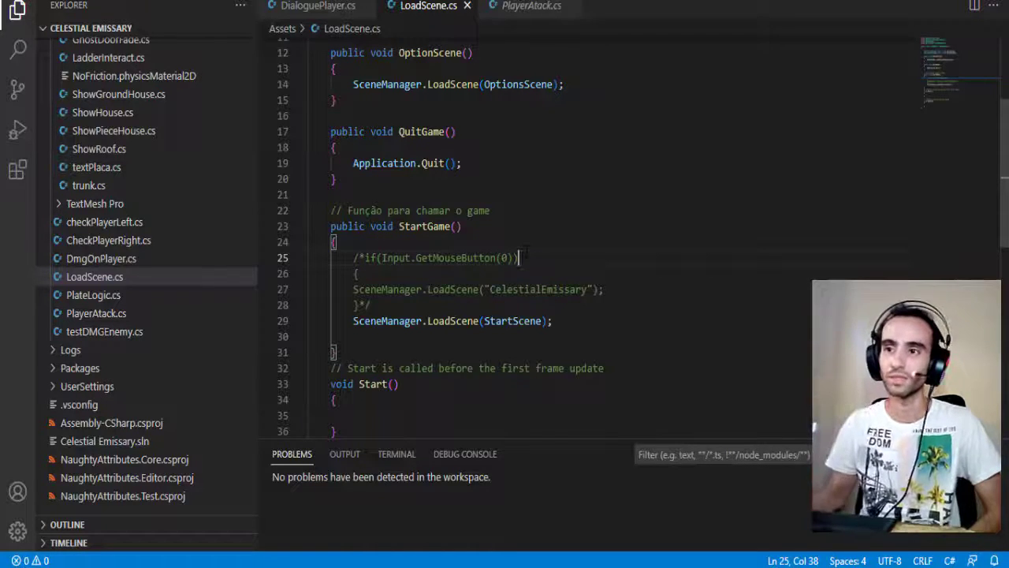
drag(370, 305, 354, 258)
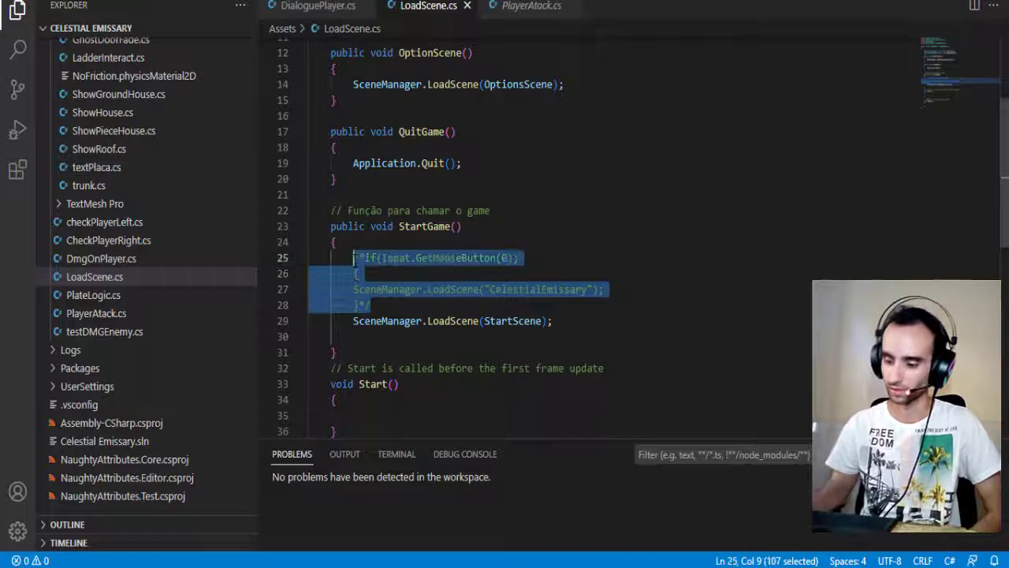
key(BackSpace)
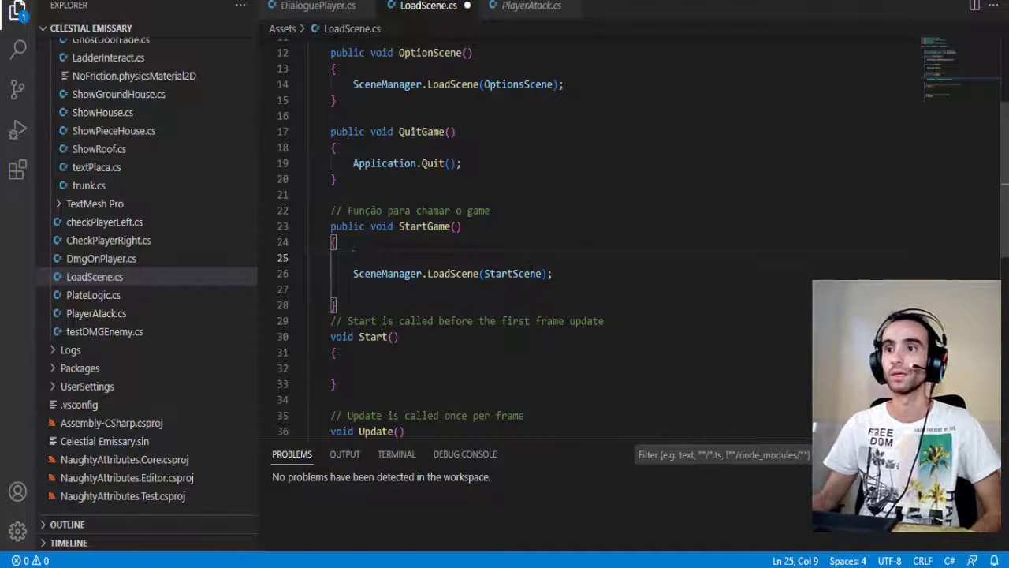
scroll(519, 281, up, 4)
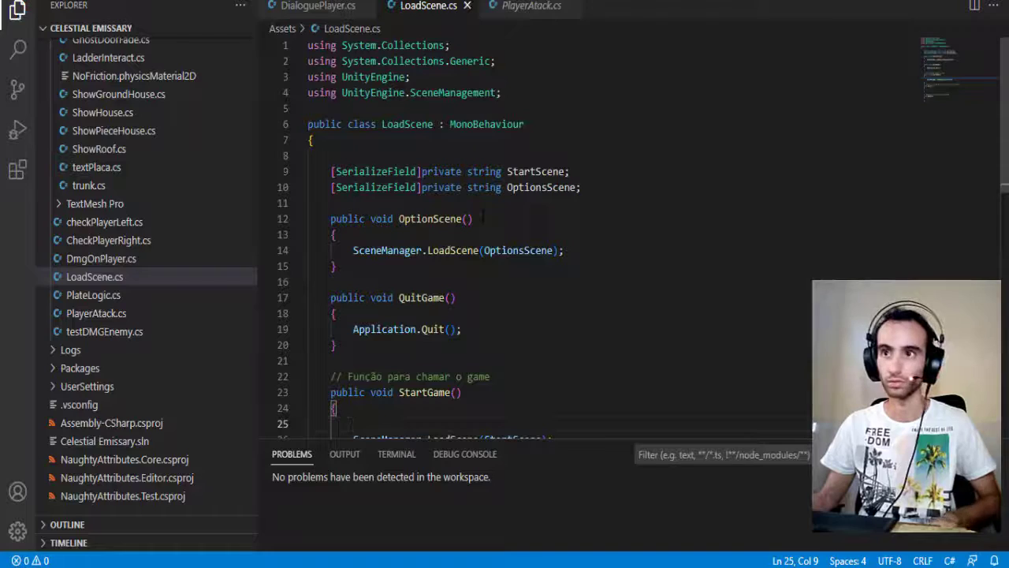
Step: Compare MenuSettings' Load Scene fields in Unity with the StartScene and OptionsScene declarations in Visual Studio Code
key(alt+Tab)
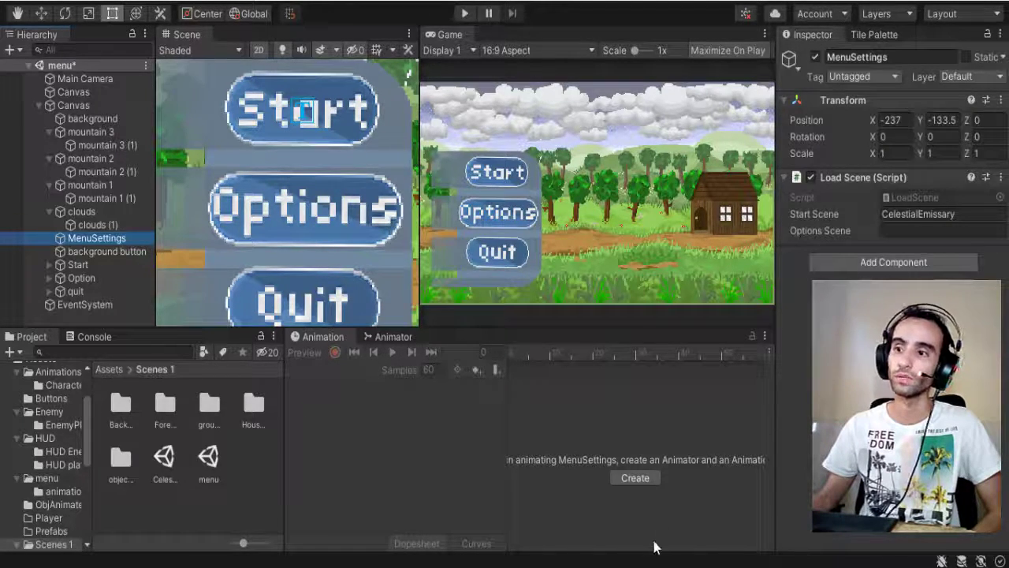
key(alt+Tab)
drag(569, 171, 547, 171)
click(456, 297)
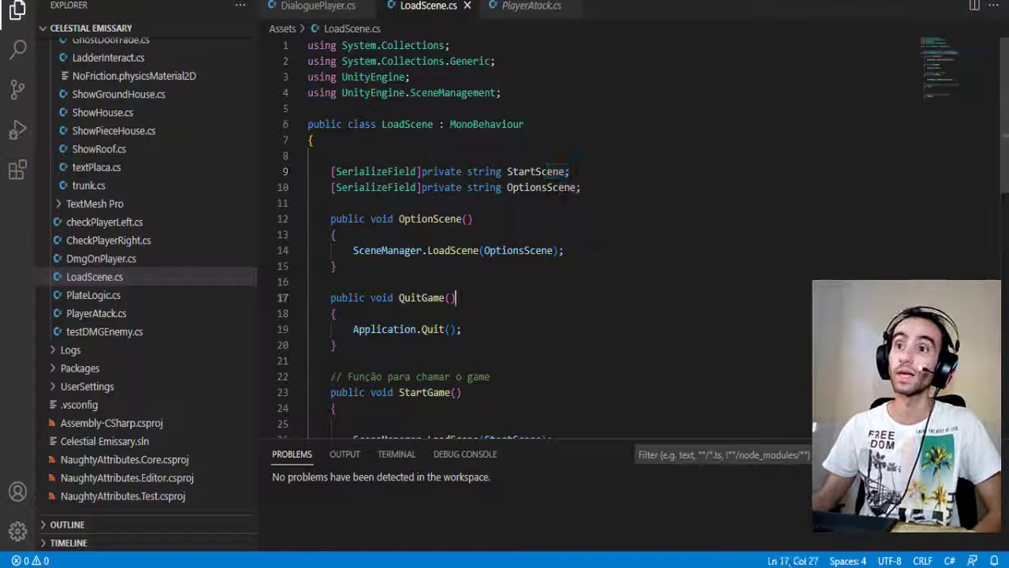
Step: Switch to Unity, save the menu scene's changes and open the CelestialEmissary scene to inspect its Player and Plaque objects
key(alt+Tab)
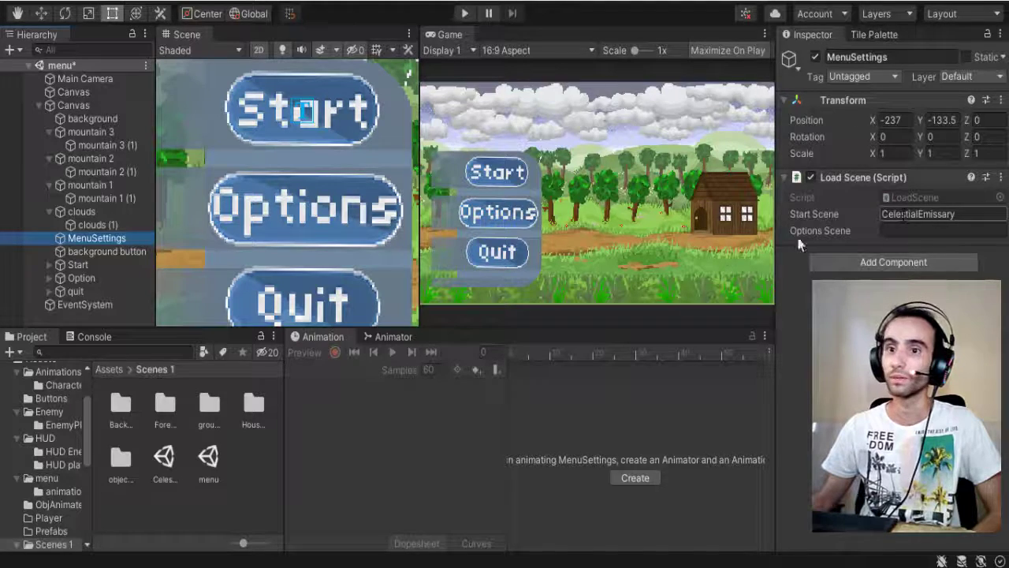
click(169, 465)
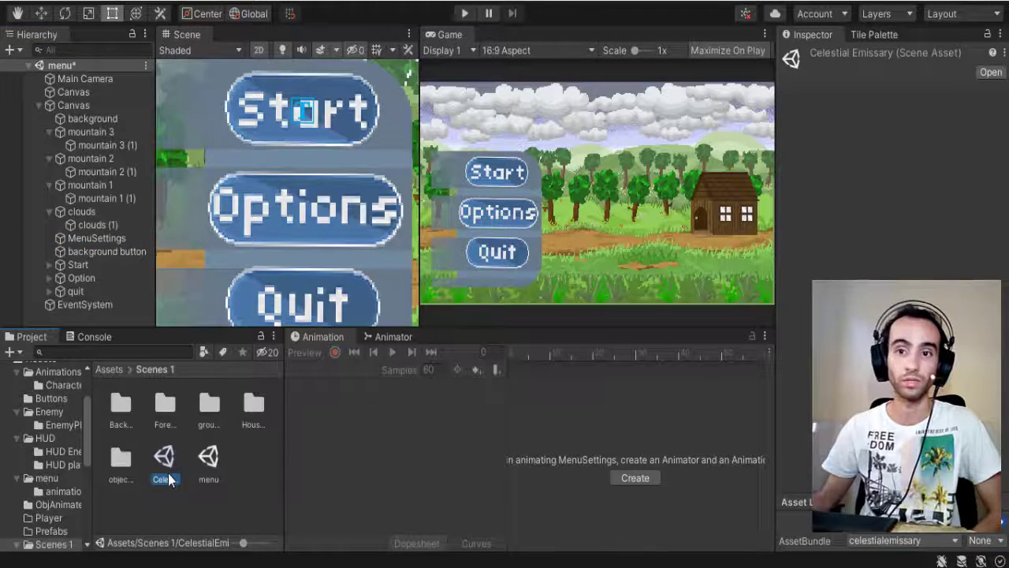
double_click(167, 464)
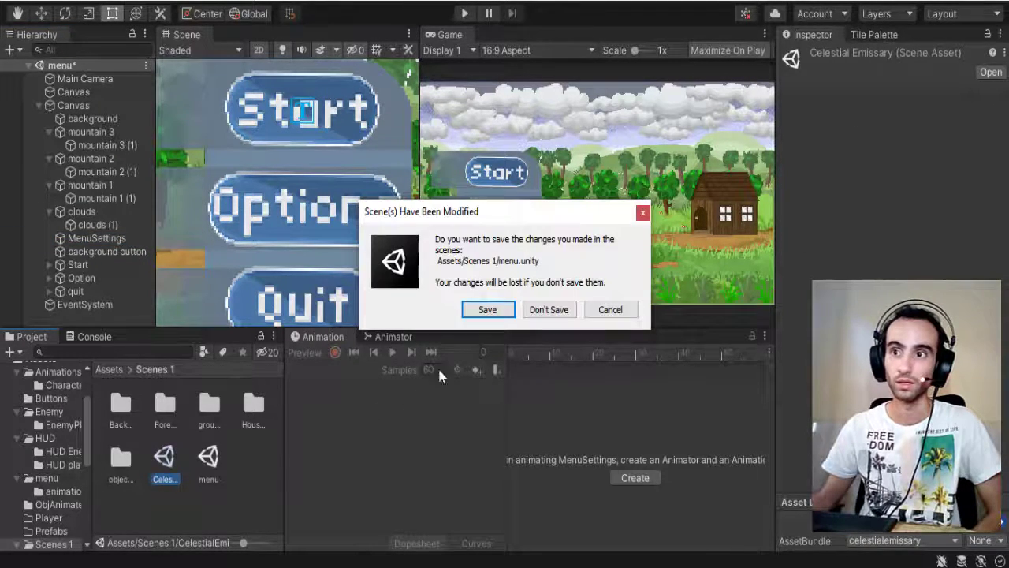
click(487, 309)
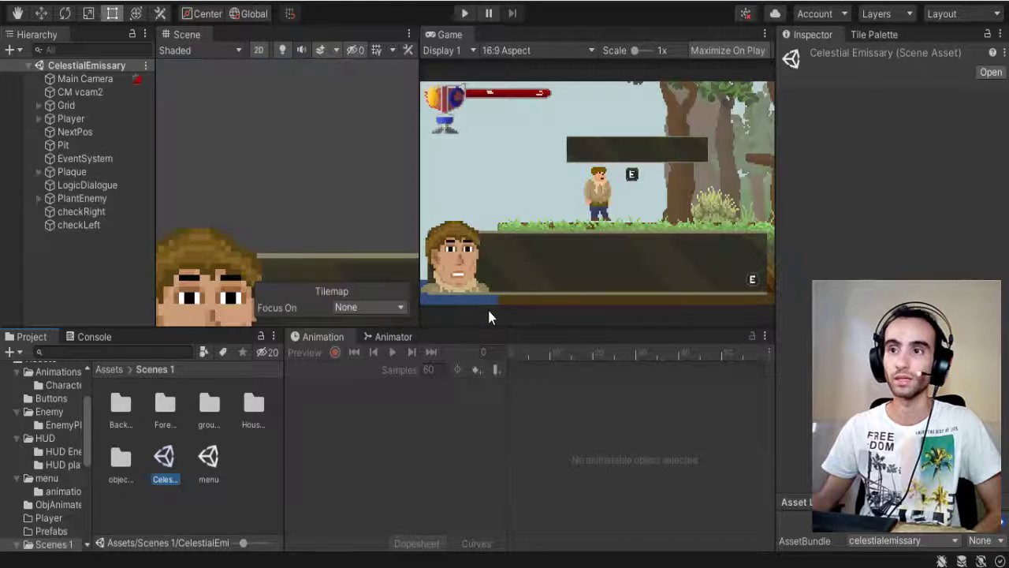
click(77, 118)
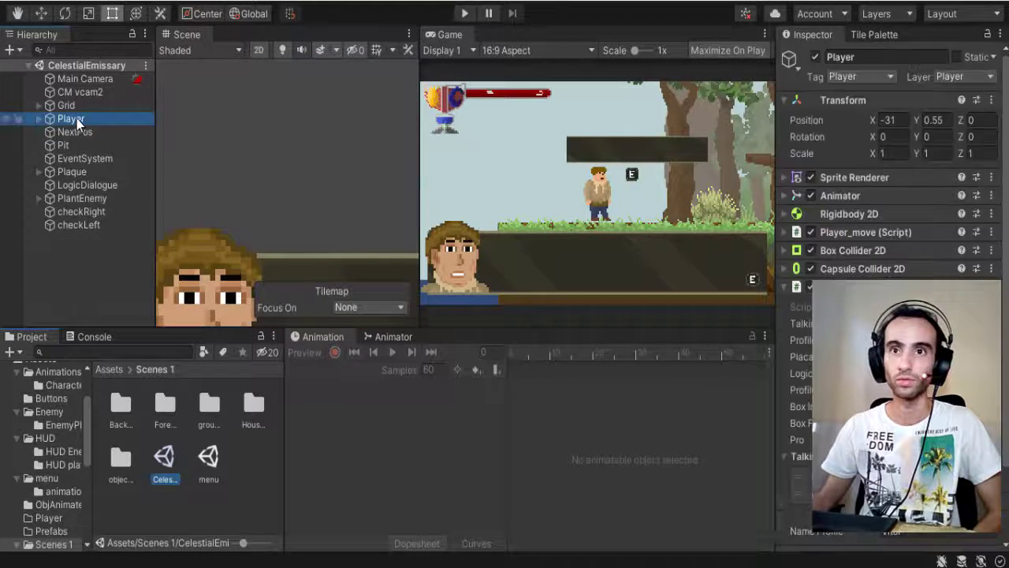
click(82, 168)
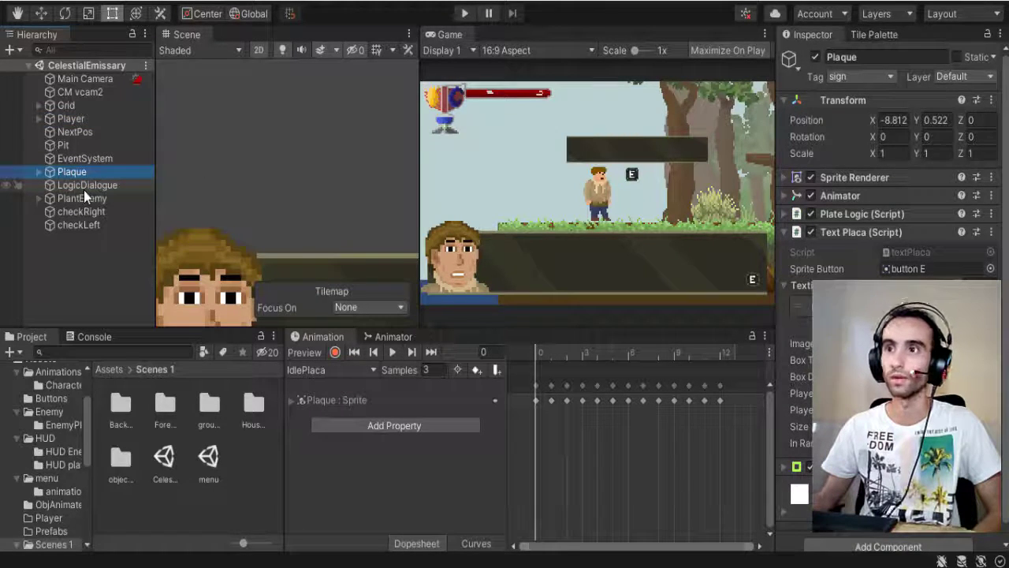
Step: Compare the menu and CelestialEmissary scenes, expanding the menu's second Canvas, and finish with the menu scene open
click(207, 459)
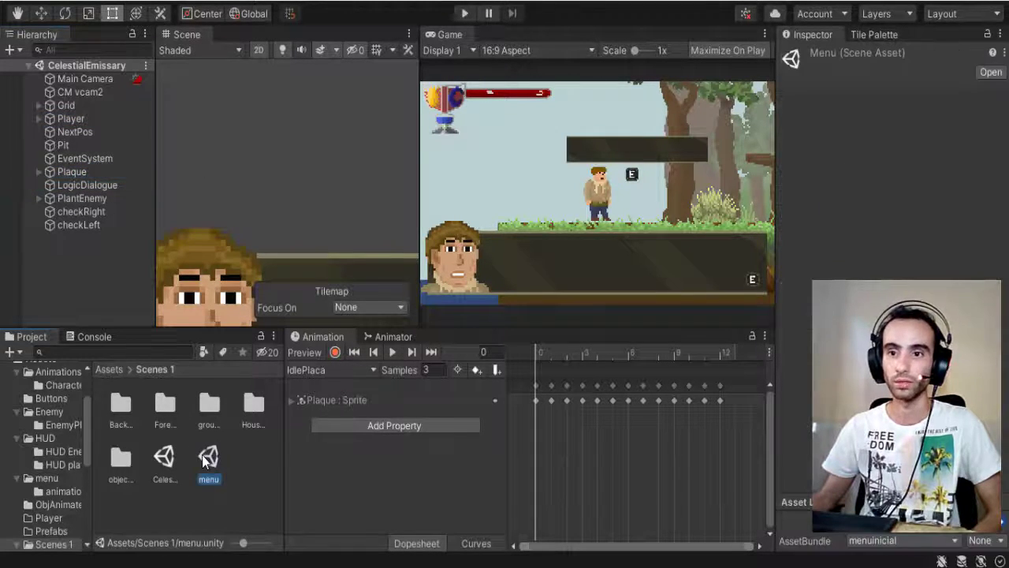
double_click(204, 461)
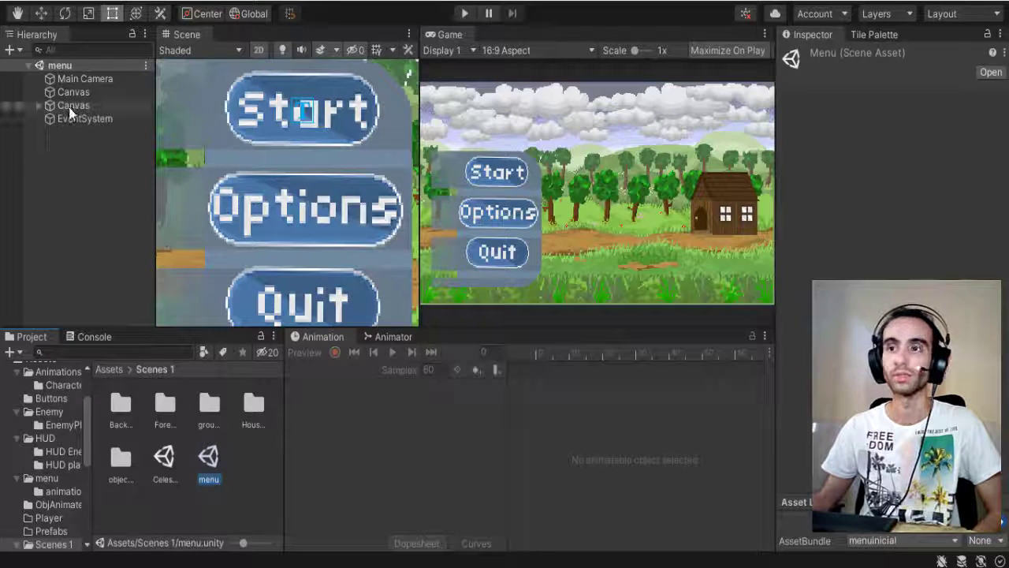
click(40, 106)
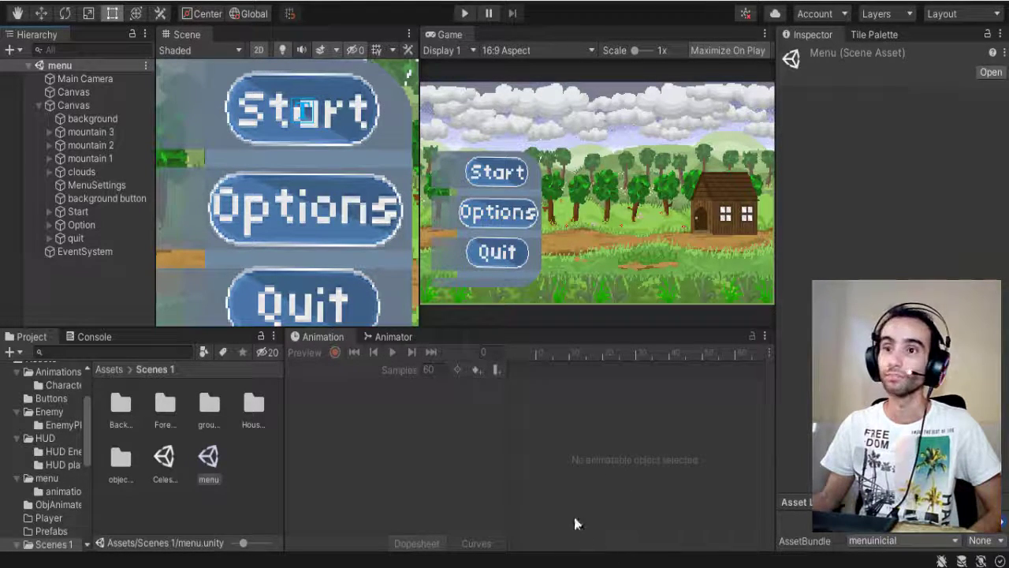
double_click(165, 458)
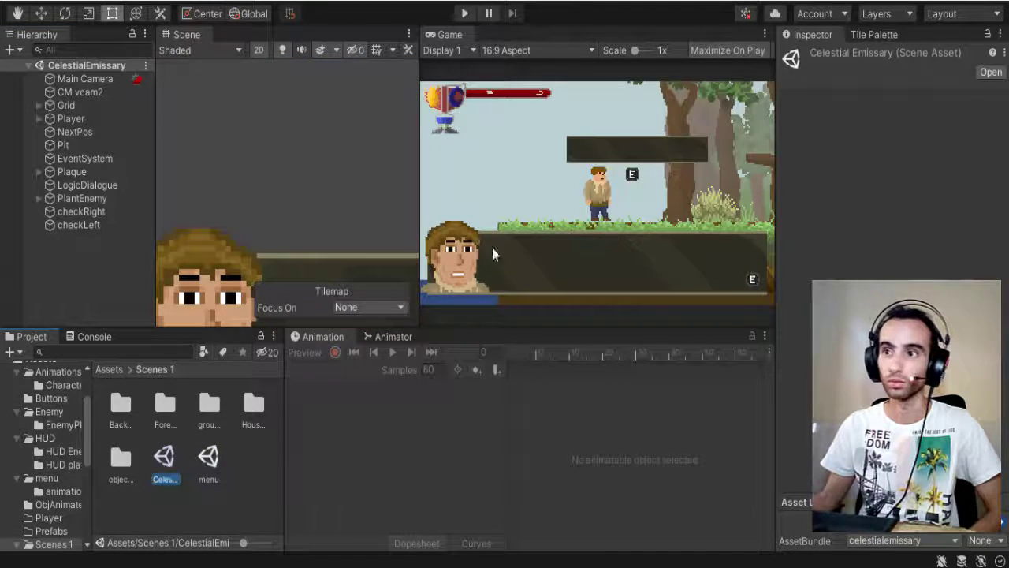
double_click(219, 455)
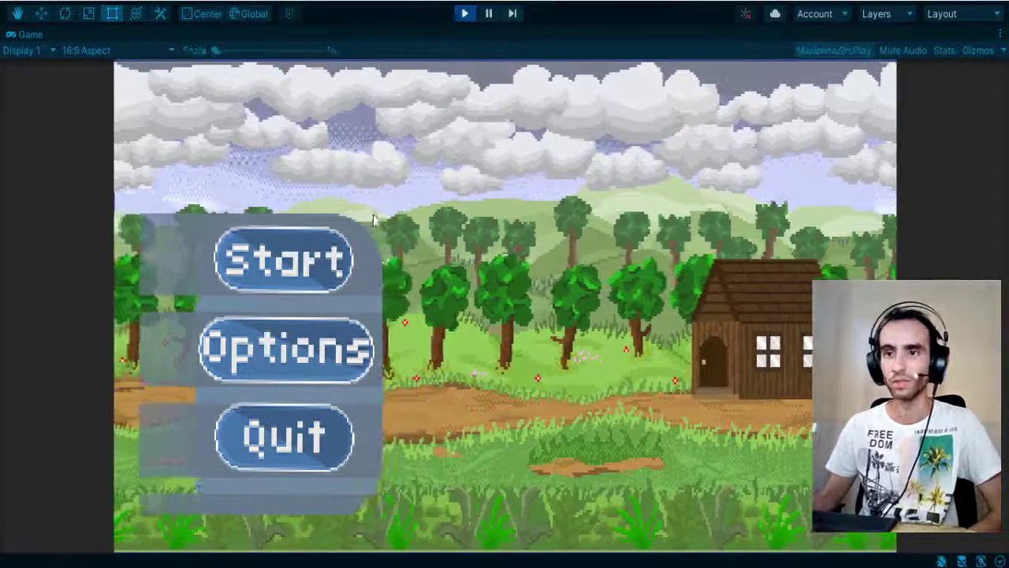
Step: Test the menu's Start button in play mode, walk the character left and right in the game scene, and end play mode
click(302, 252)
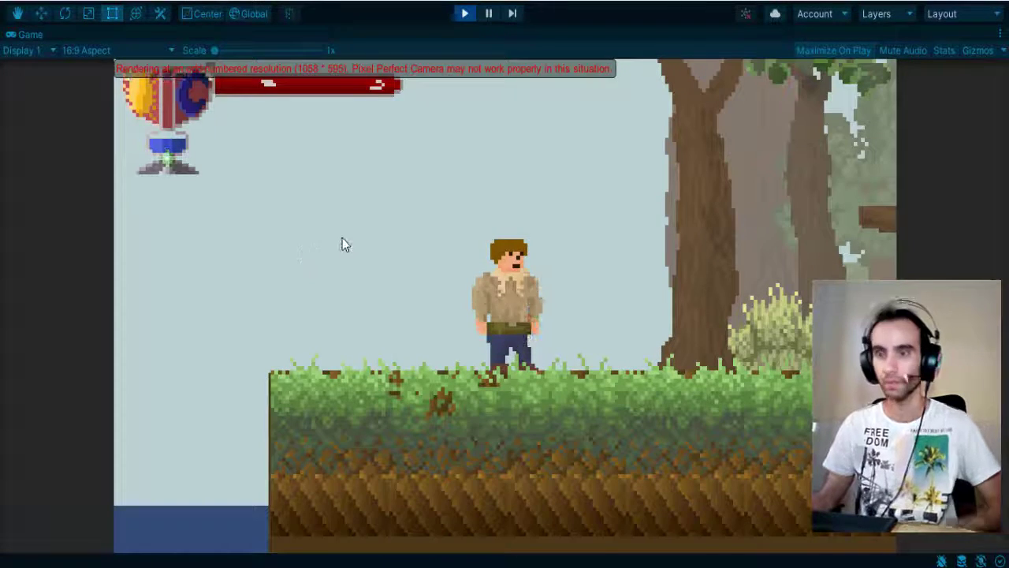
key(Right)
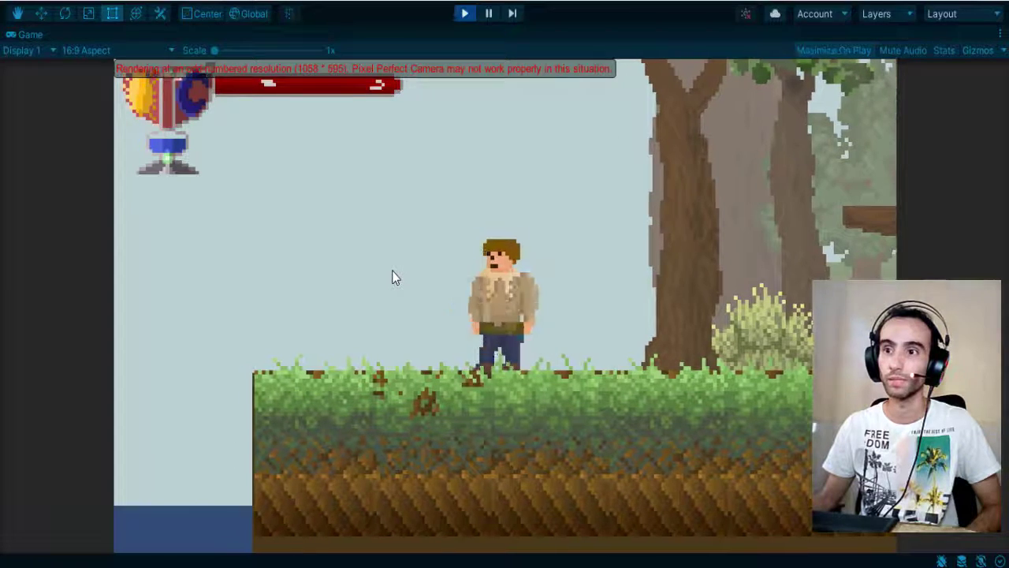
key(Left)
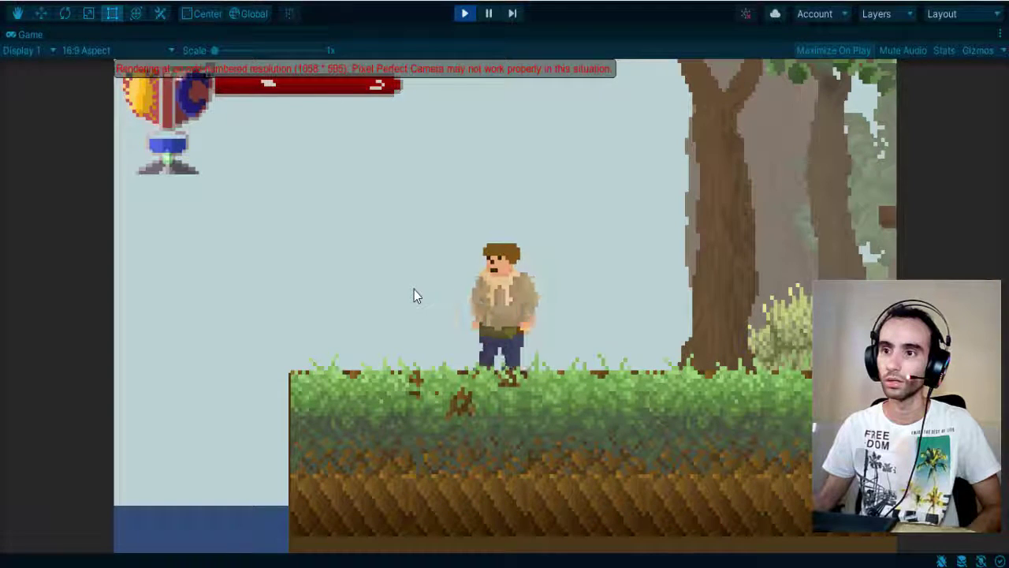
key(Left)
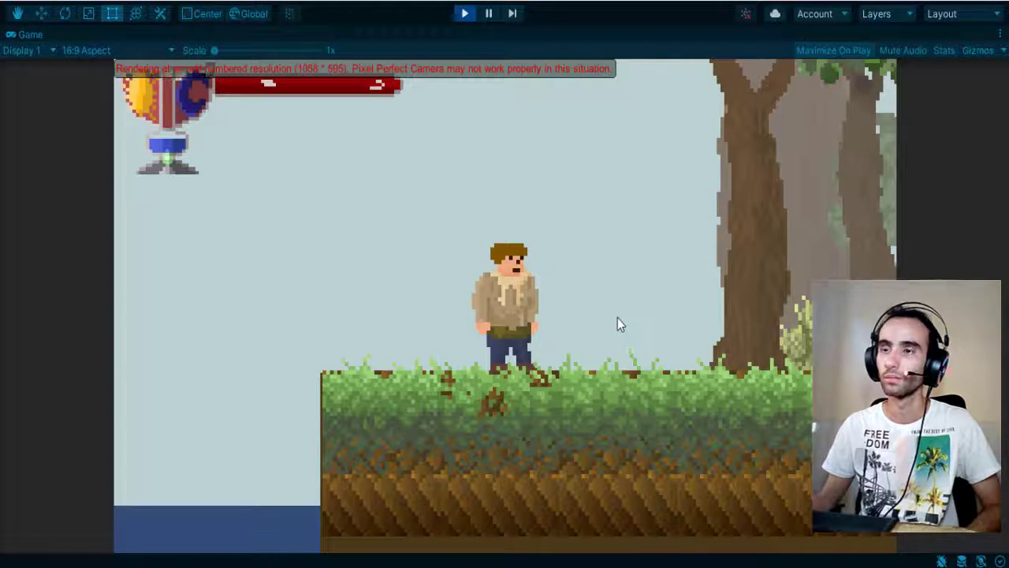
key(Right)
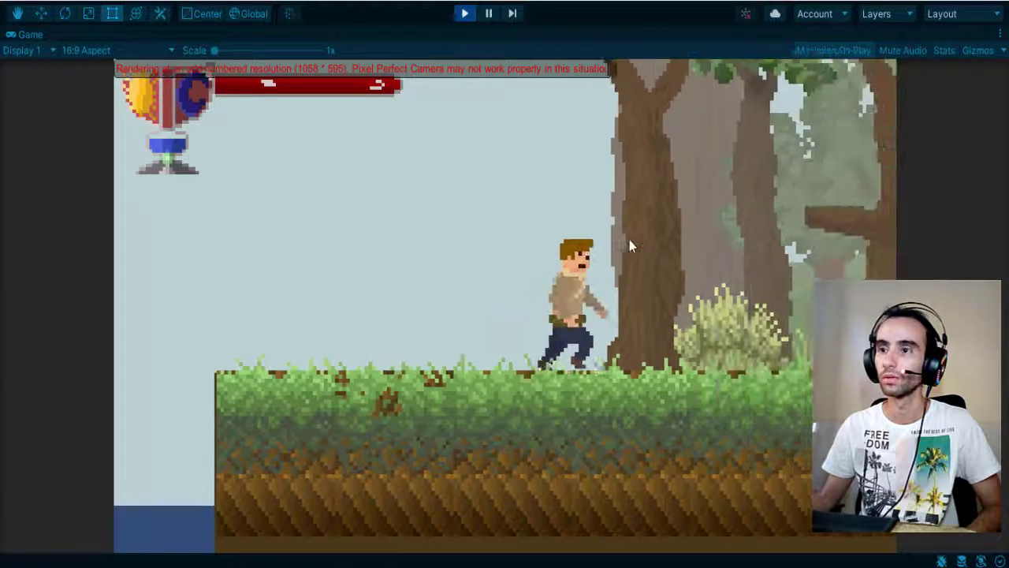
key(Left)
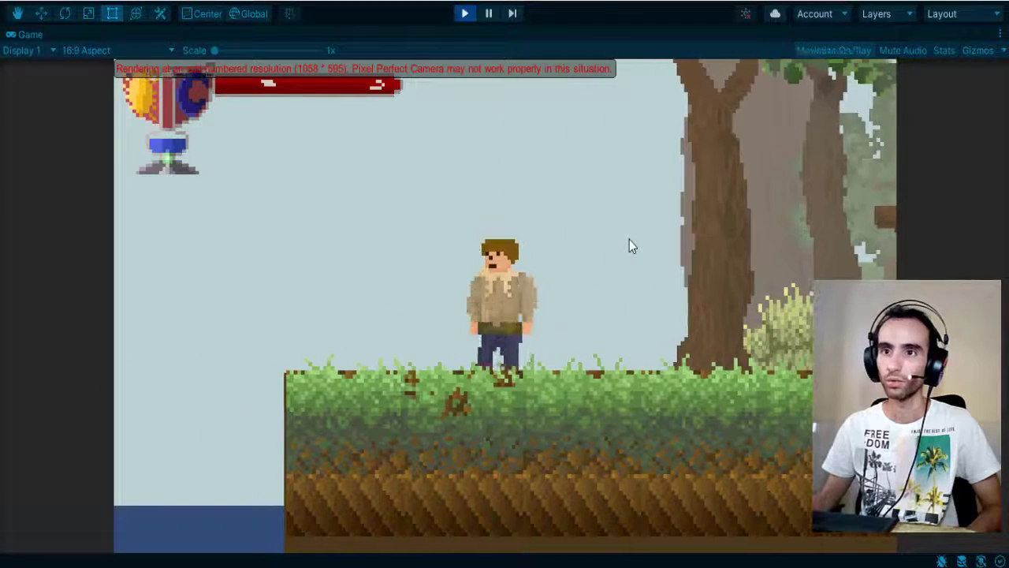
key(Left)
click(629, 240)
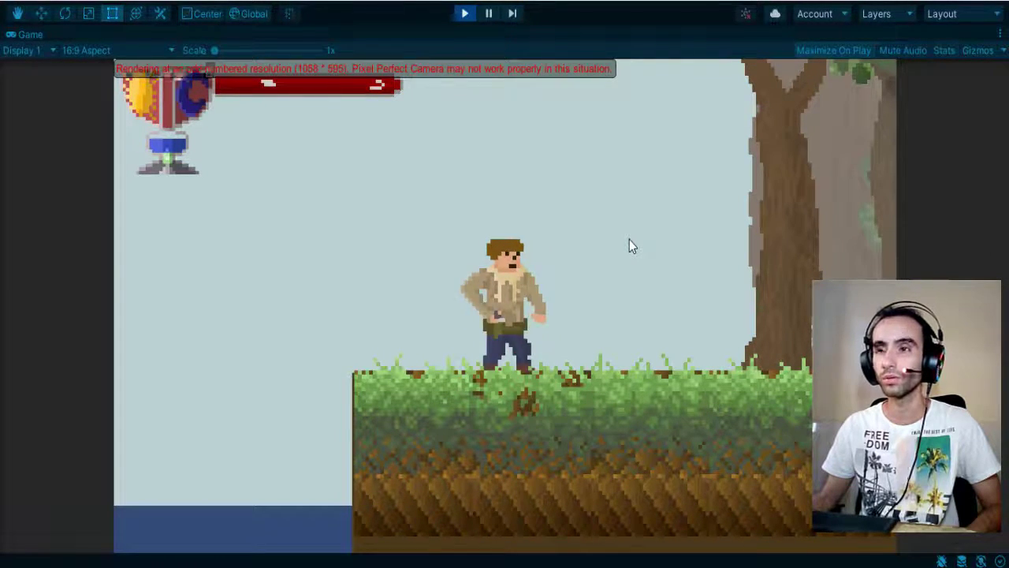
key(d)
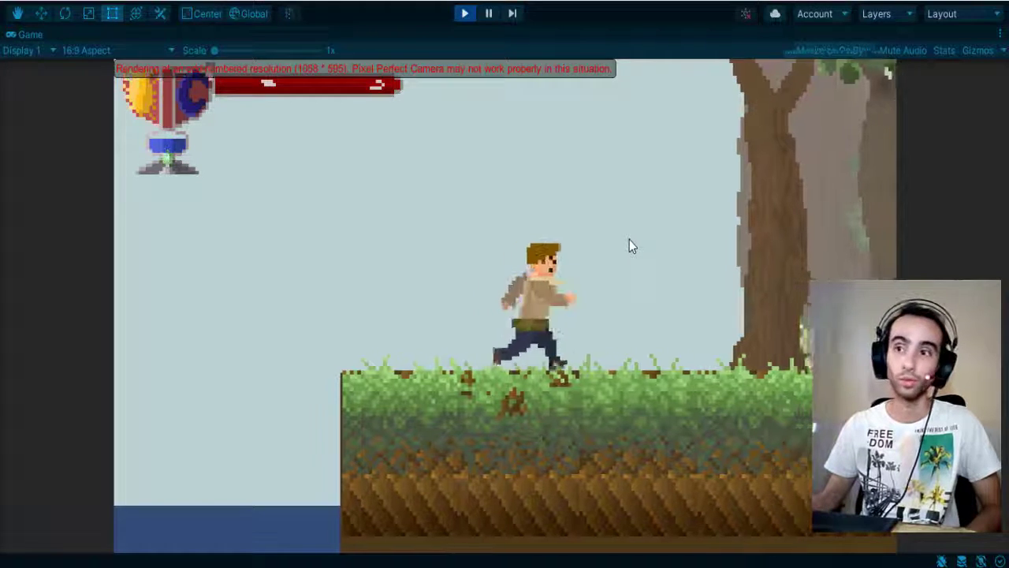
key(a)
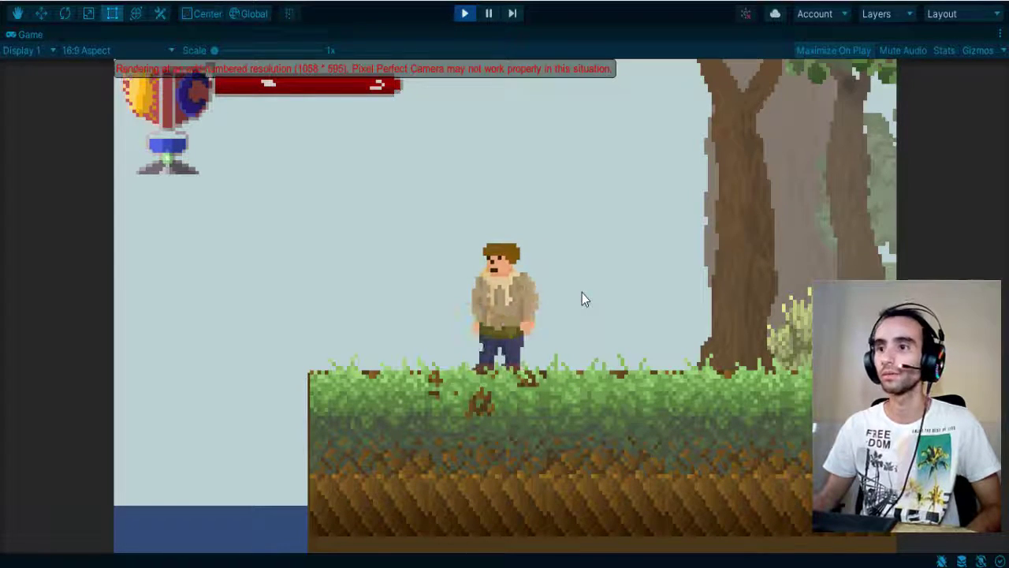
key(d)
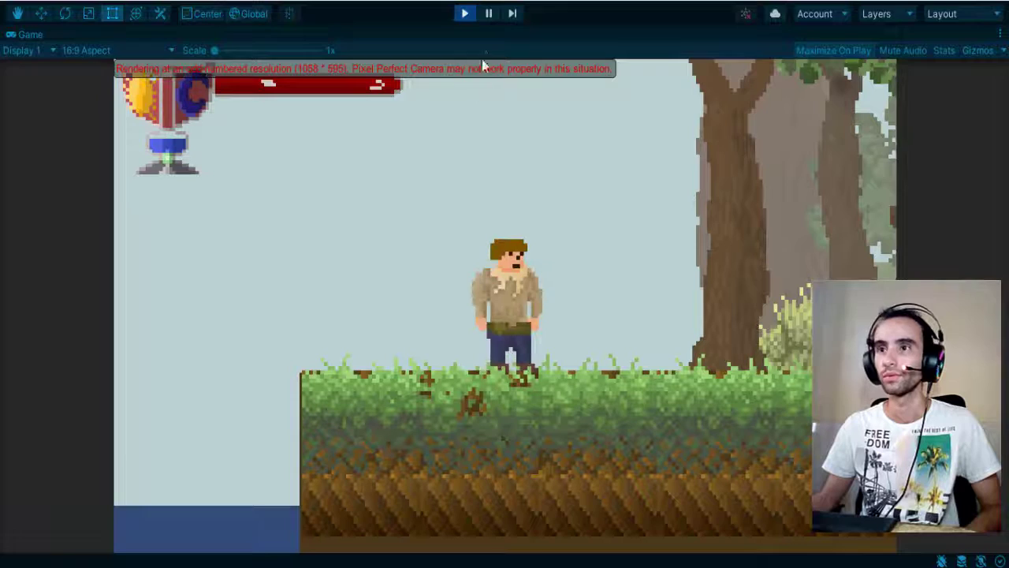
click(464, 13)
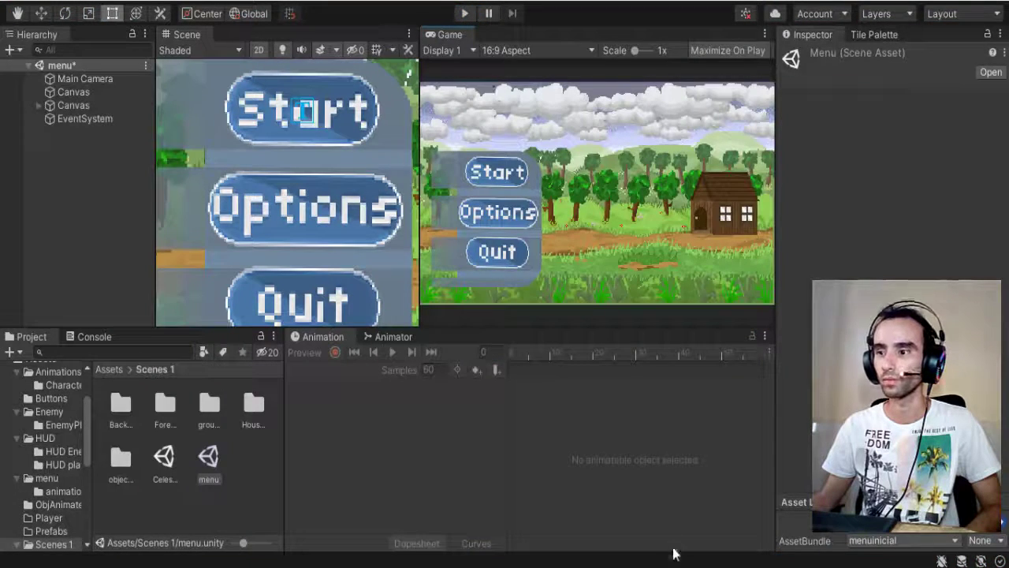
Step: Look through the DialoguePlayer.cs and PlayerAtack.cs scripts in Visual Studio Code and return to Unity
key(alt+Tab)
click(345, 8)
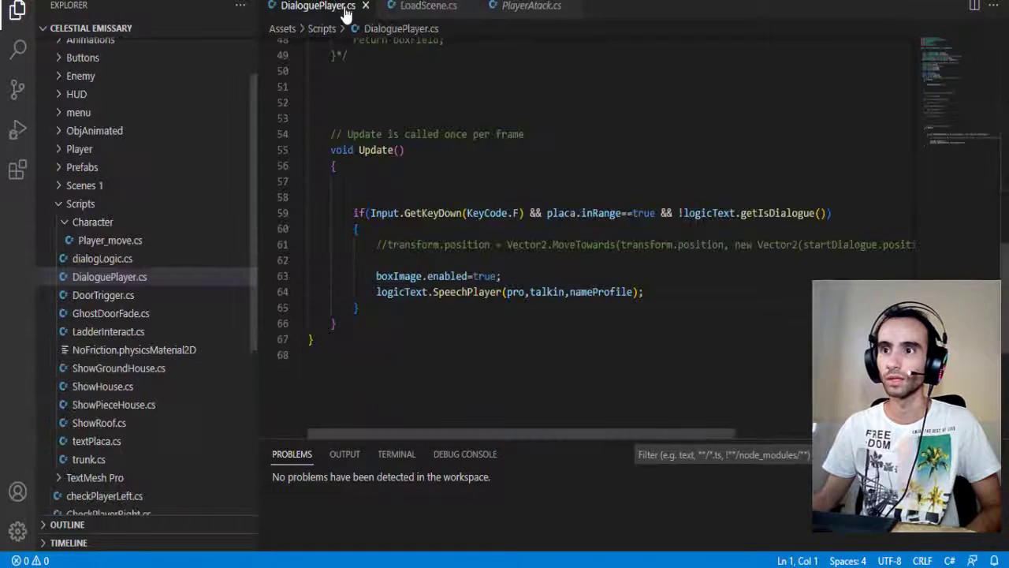
scroll(505, 171, up, 10)
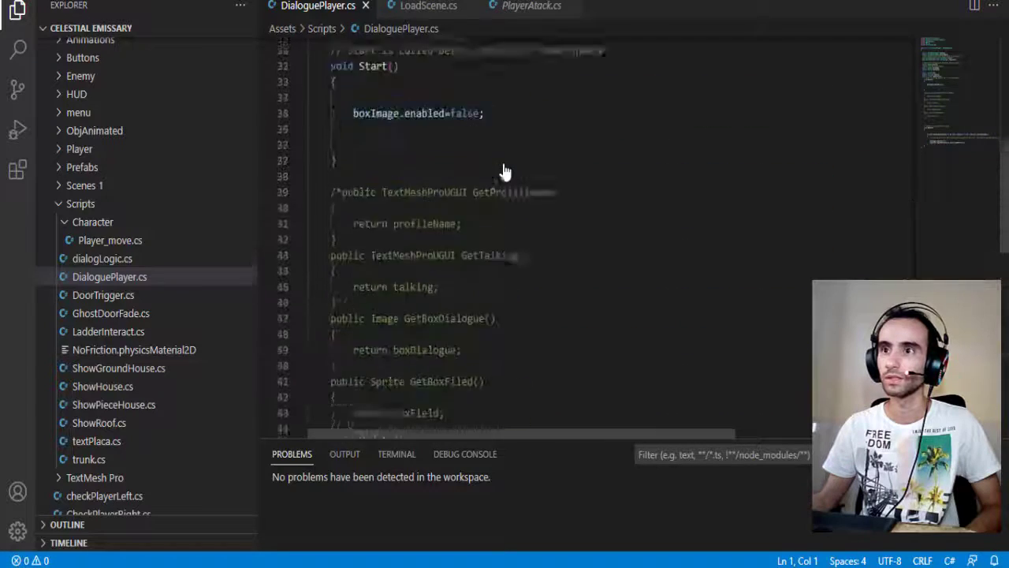
click(530, 6)
scroll(505, 237, up, 8)
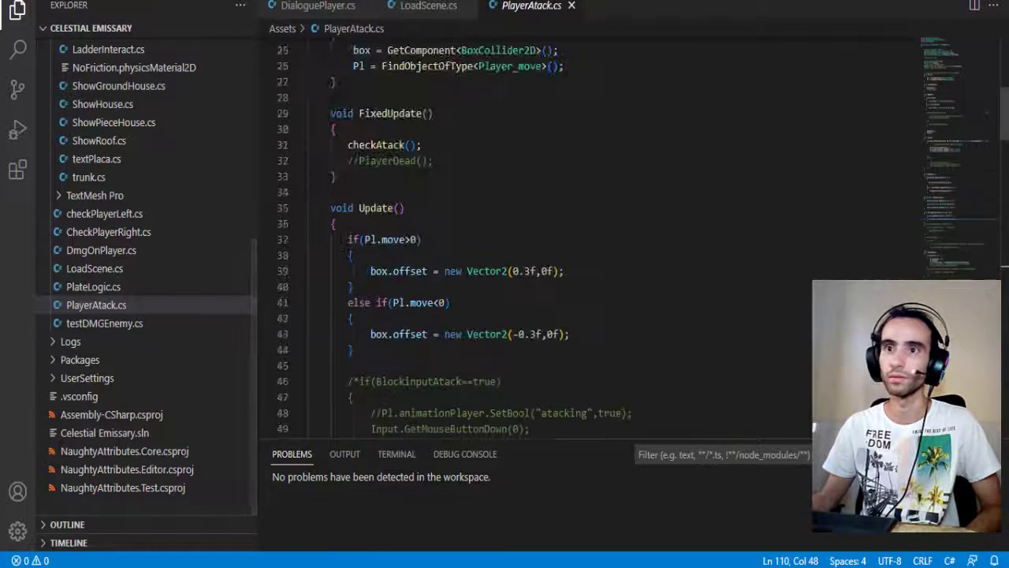
key(alt+Tab)
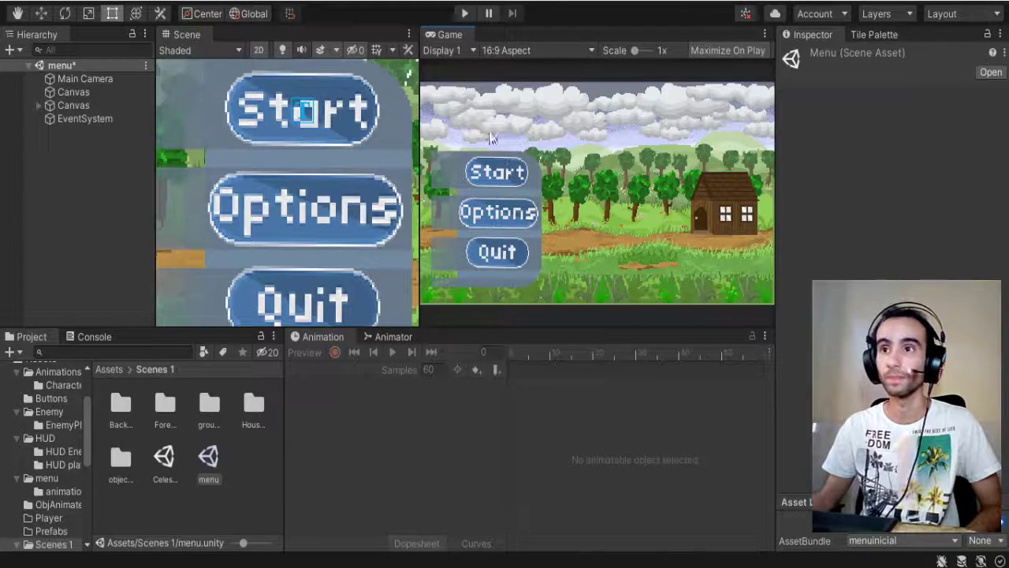
Step: Switch to Photoshop and view the Start, Options and Quit buttons of arte menu forest.psd together at 400% zoom
key(alt+Tab)
scroll(93, 233, down, 4)
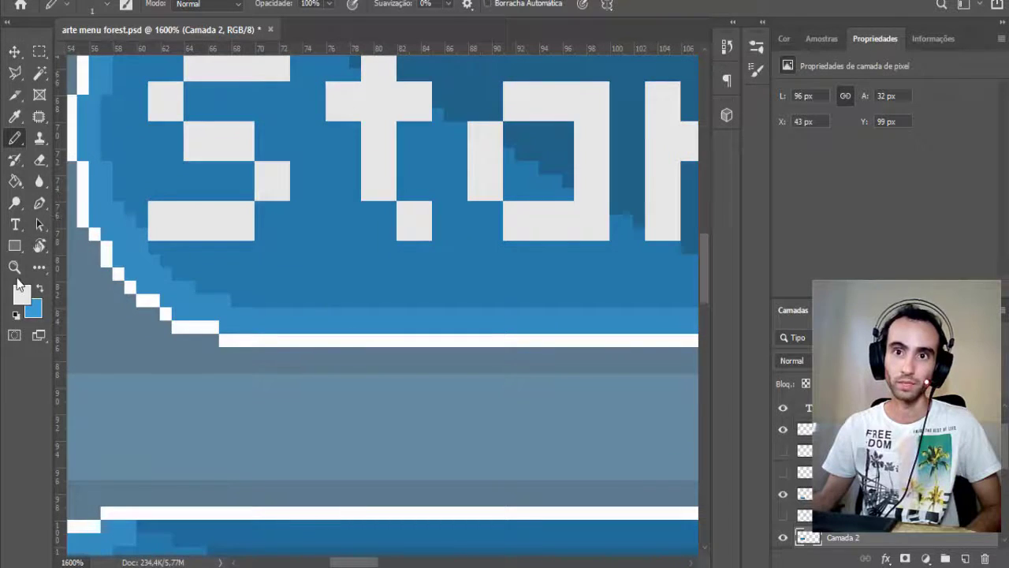
key(z)
click(222, 144)
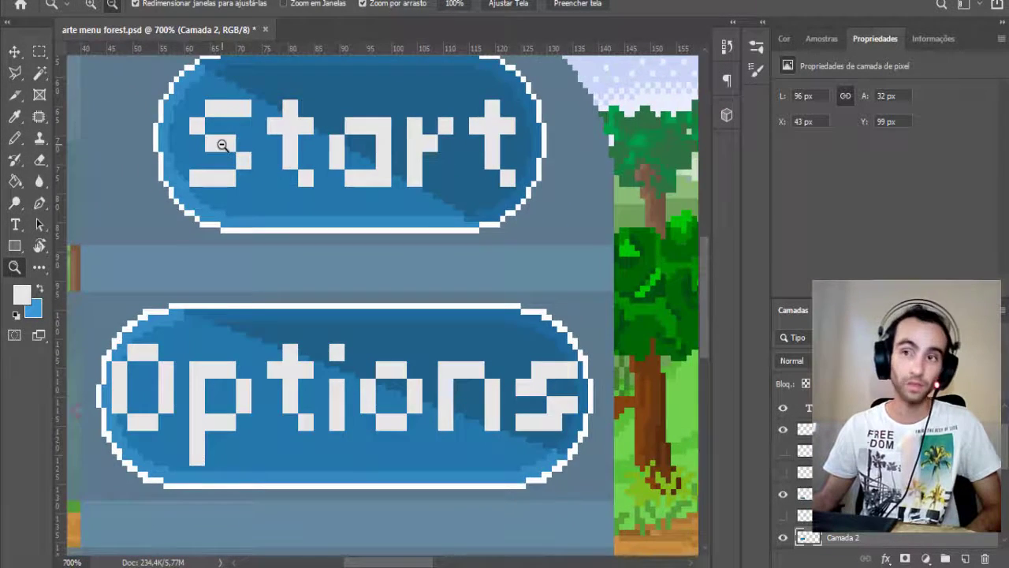
alt+click(221, 144)
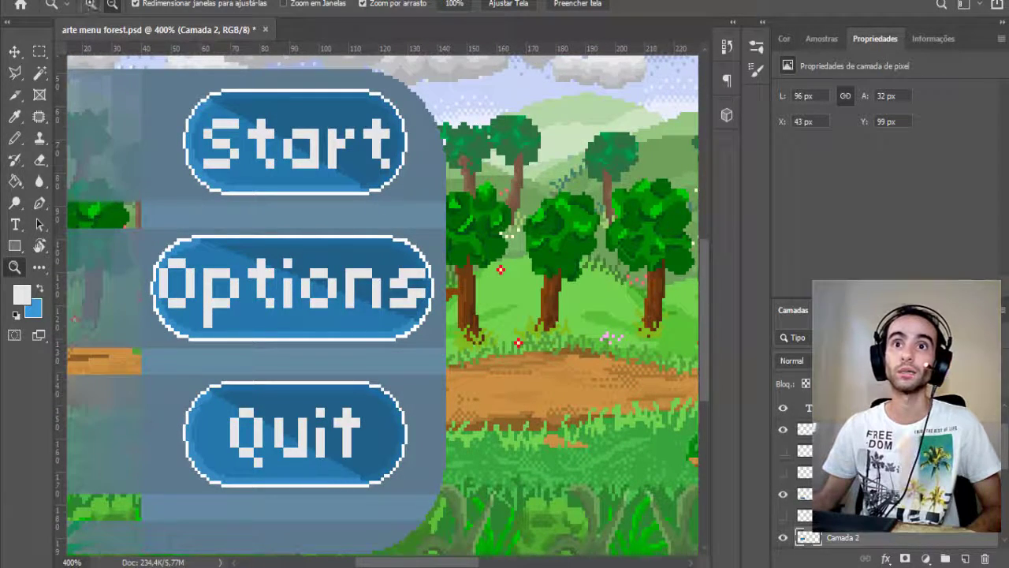
Step: Open the Player Atack Fixed and New Atack Plant animation EDIT PSD files together from the project folder, and close both
click(44, 0)
click(63, 8)
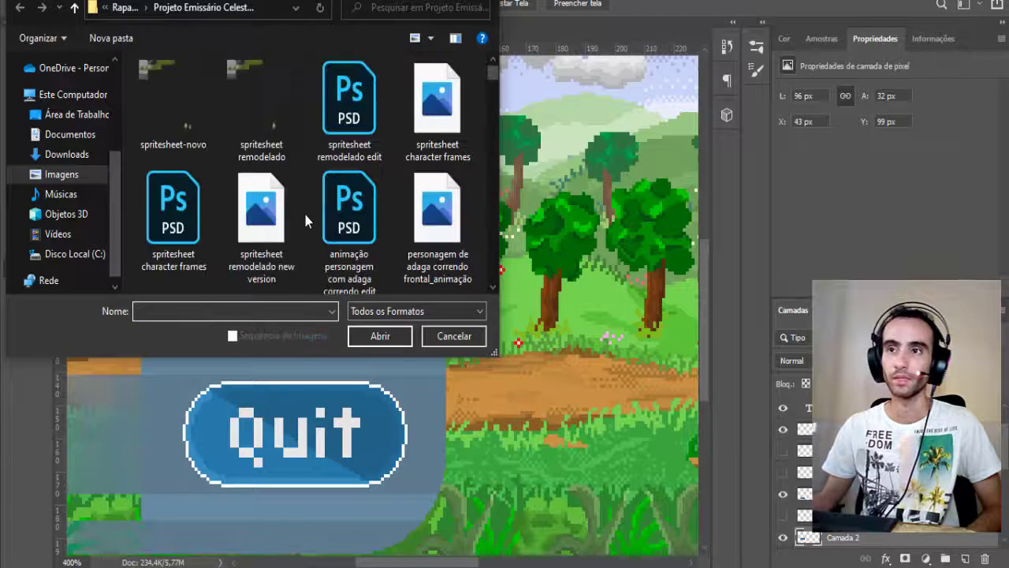
drag(492, 74, 484, 287)
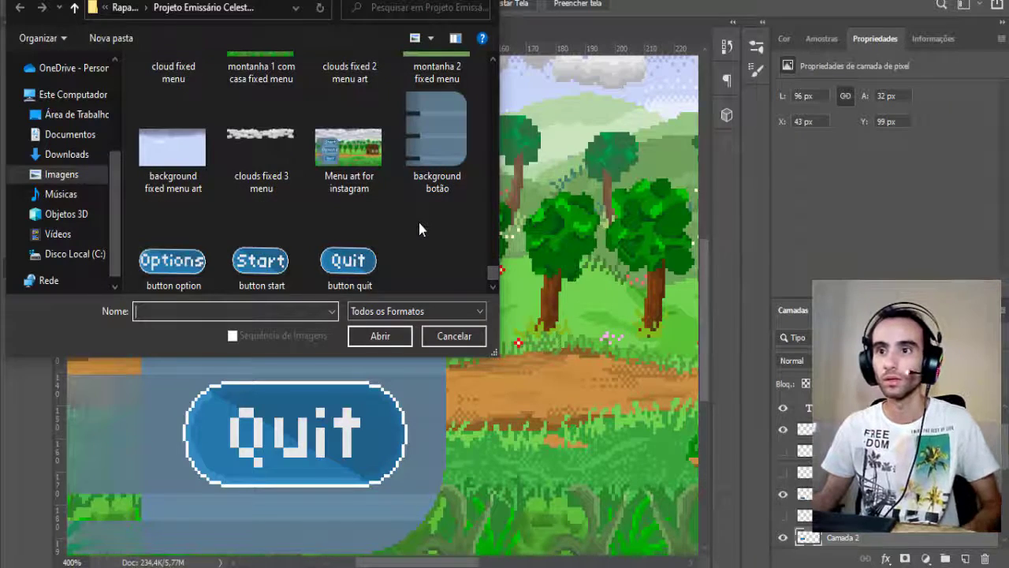
scroll(418, 221, up, 3)
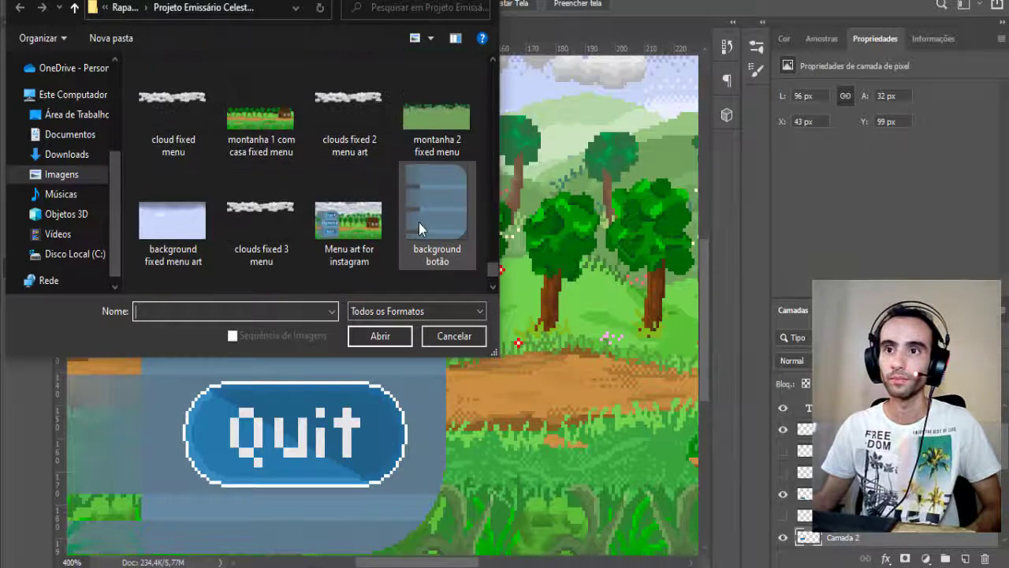
scroll(418, 223, up, 3)
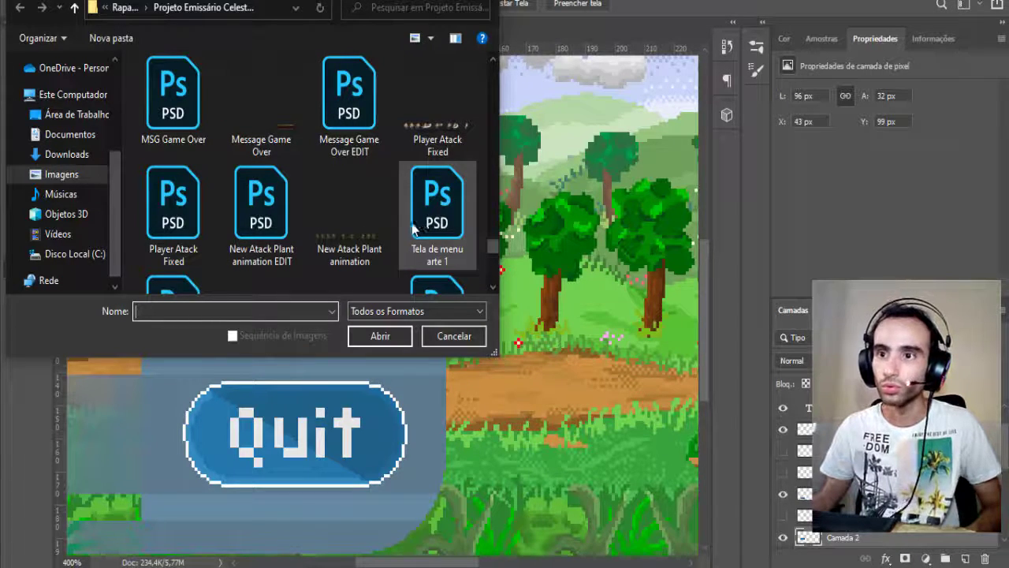
click(284, 235)
scroll(351, 219, down, 1)
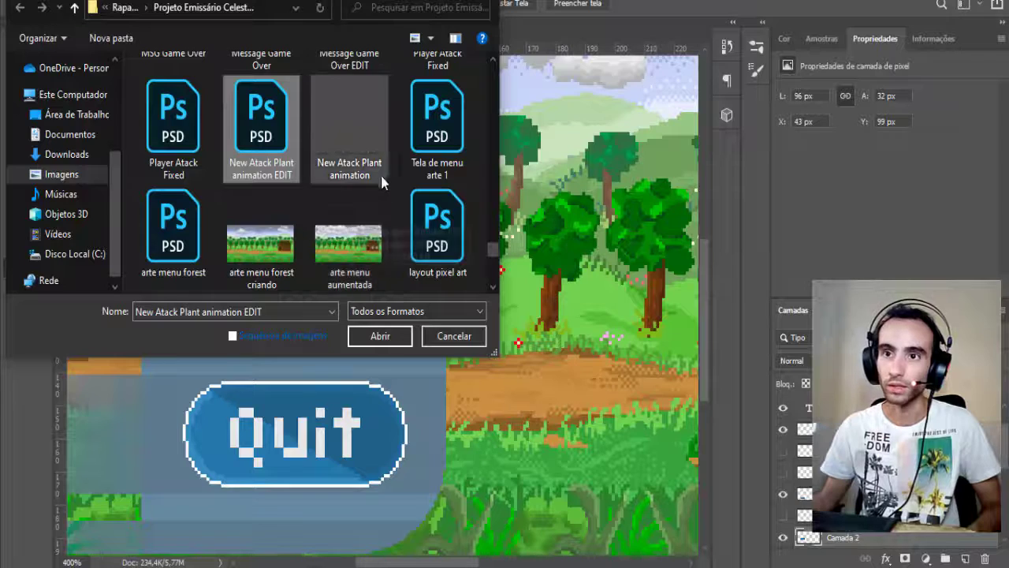
scroll(391, 201, up, 1)
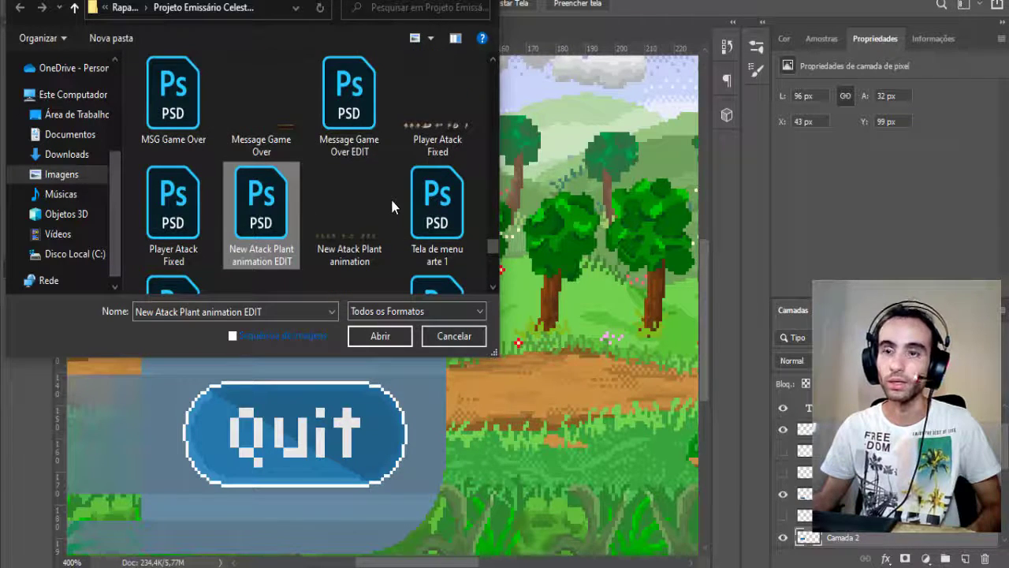
ctrl+click(167, 211)
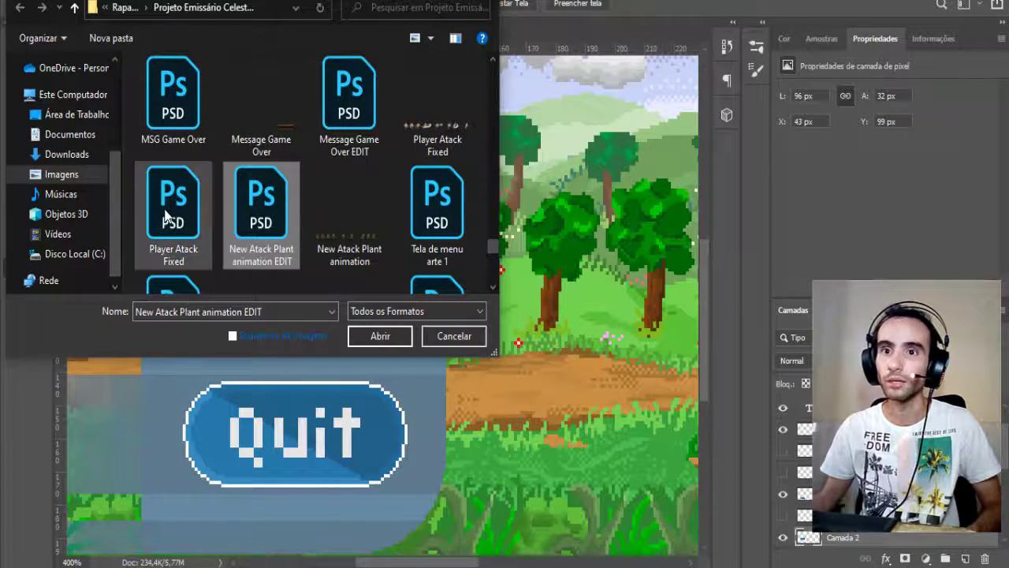
click(380, 336)
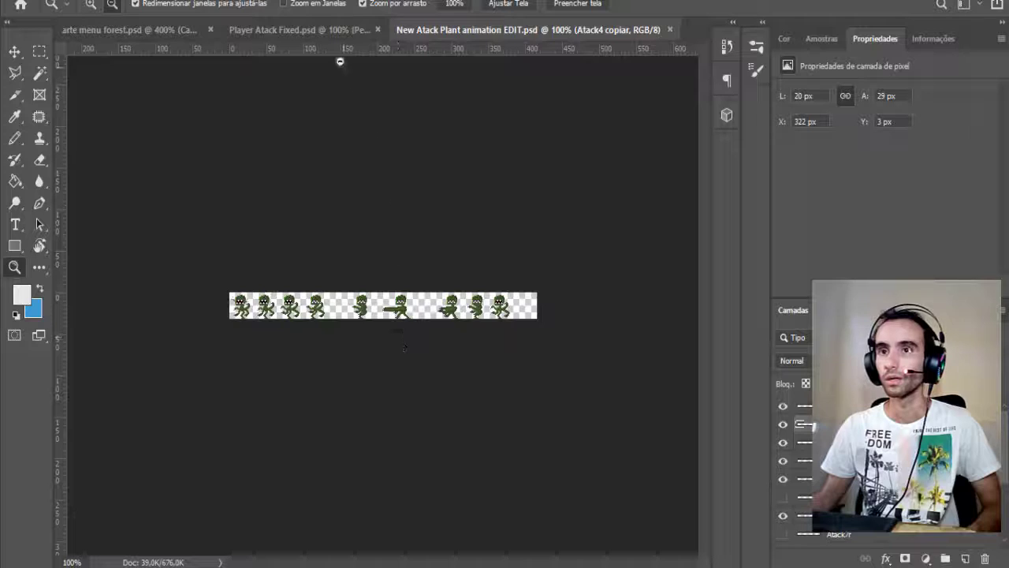
click(377, 29)
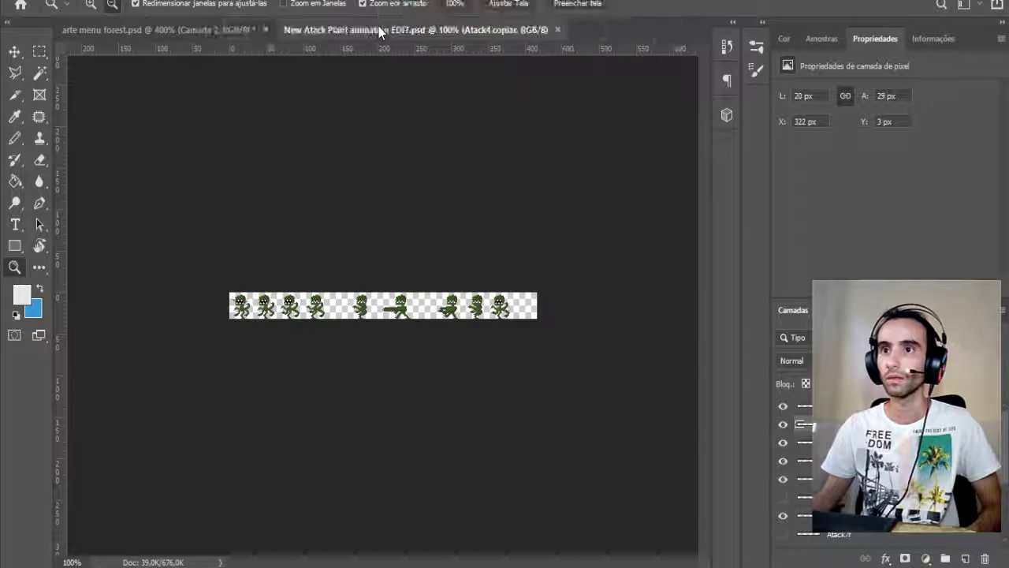
click(558, 29)
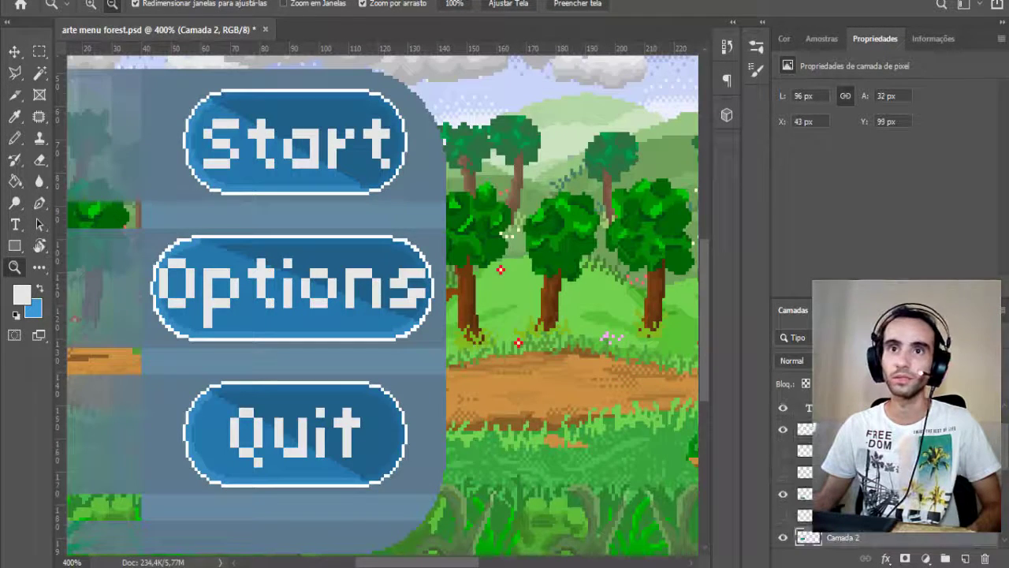
Step: Find the MSG Game Over PSD in the project folder and open it
key(alt+a)
click(57, 10)
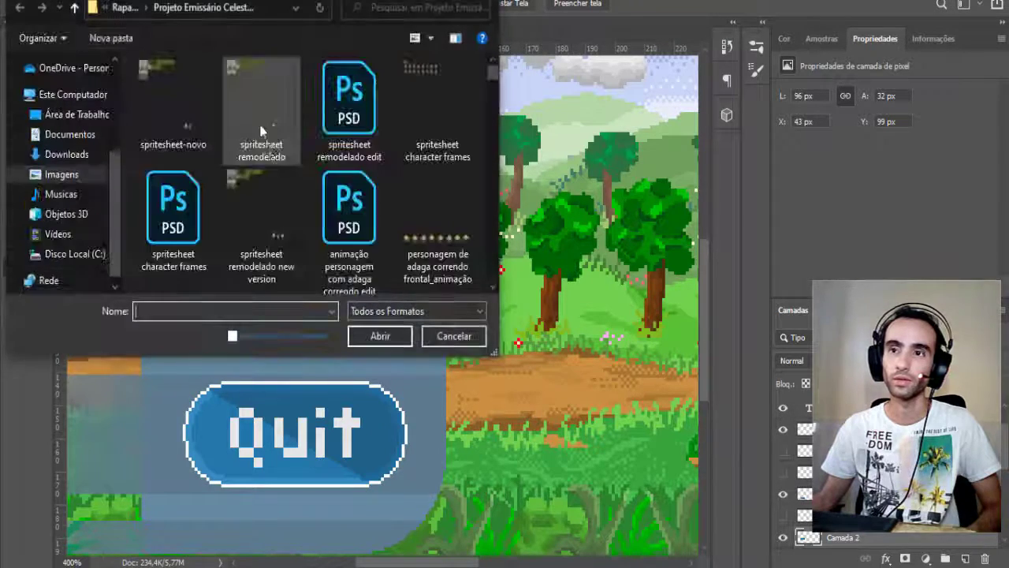
drag(492, 72, 486, 269)
scroll(366, 221, down, 2)
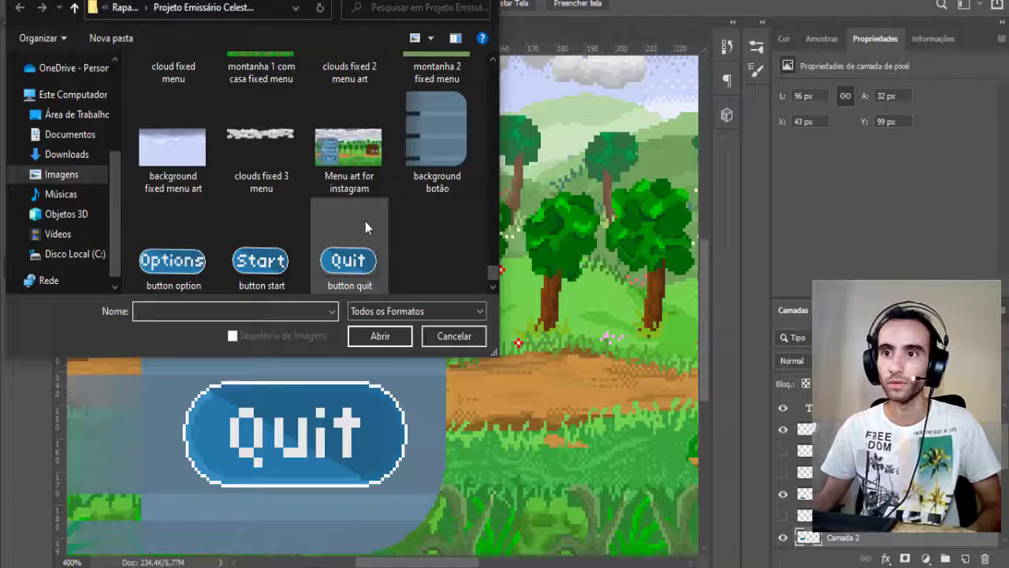
scroll(365, 221, up, 1)
scroll(365, 222, up, 5)
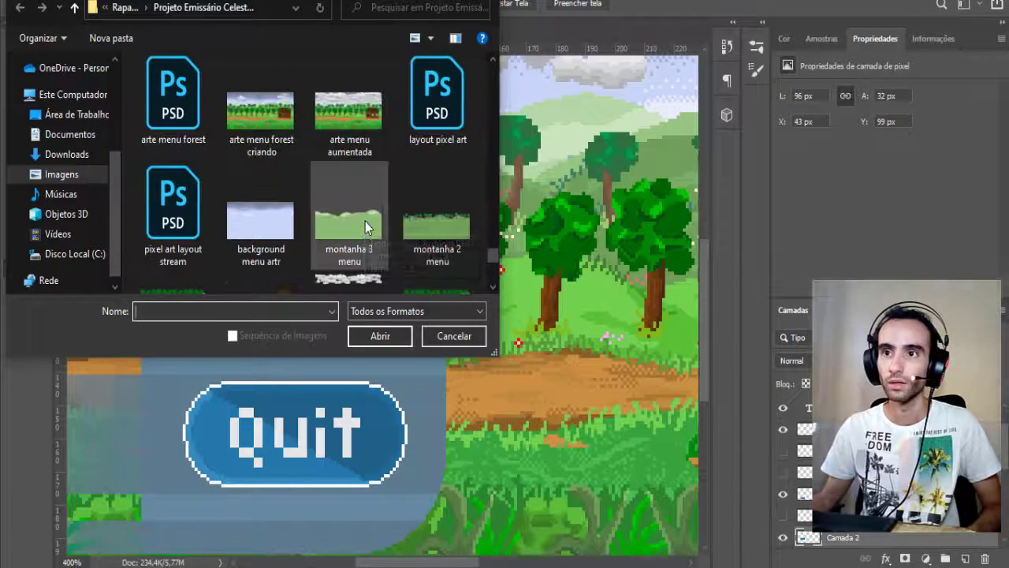
scroll(365, 227, up, 1)
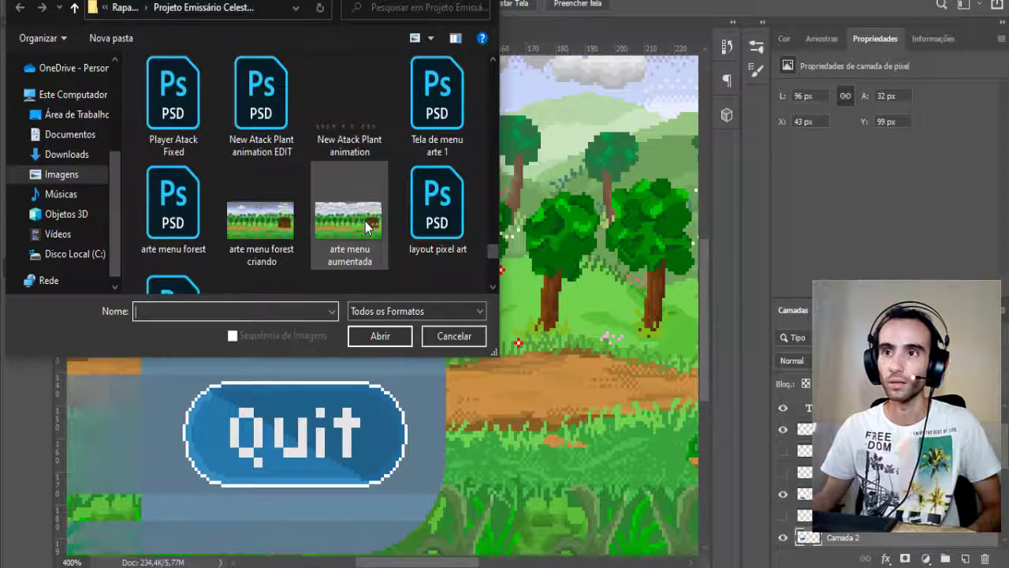
scroll(365, 227, up, 1)
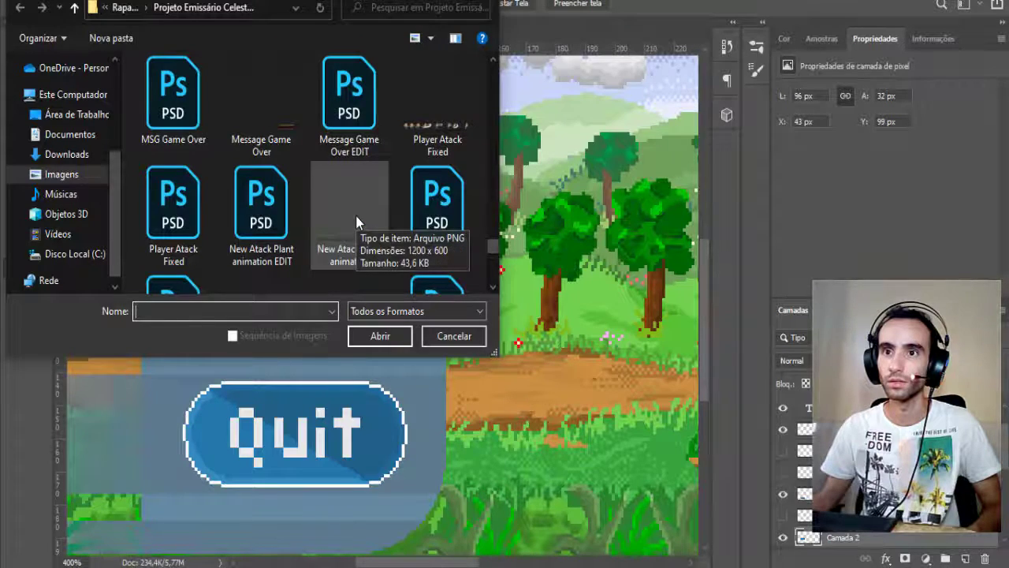
scroll(355, 221, up, 1)
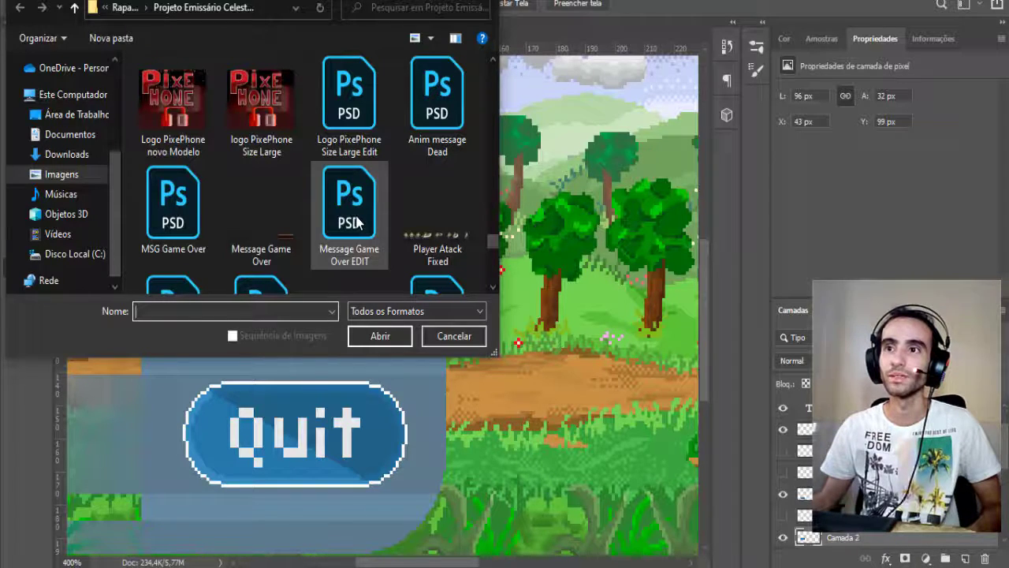
scroll(355, 223, down, 1)
scroll(356, 224, up, 1)
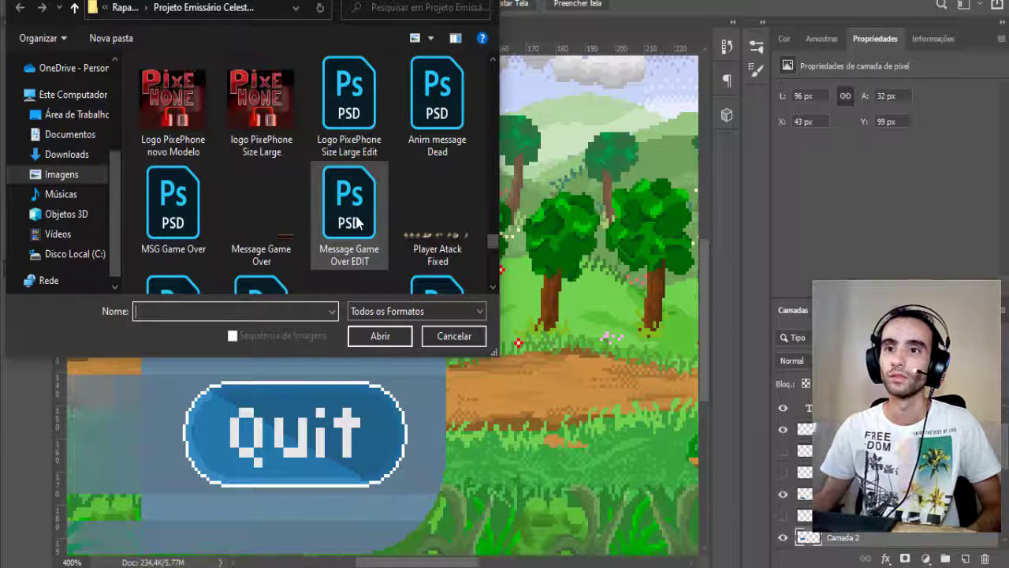
click(185, 236)
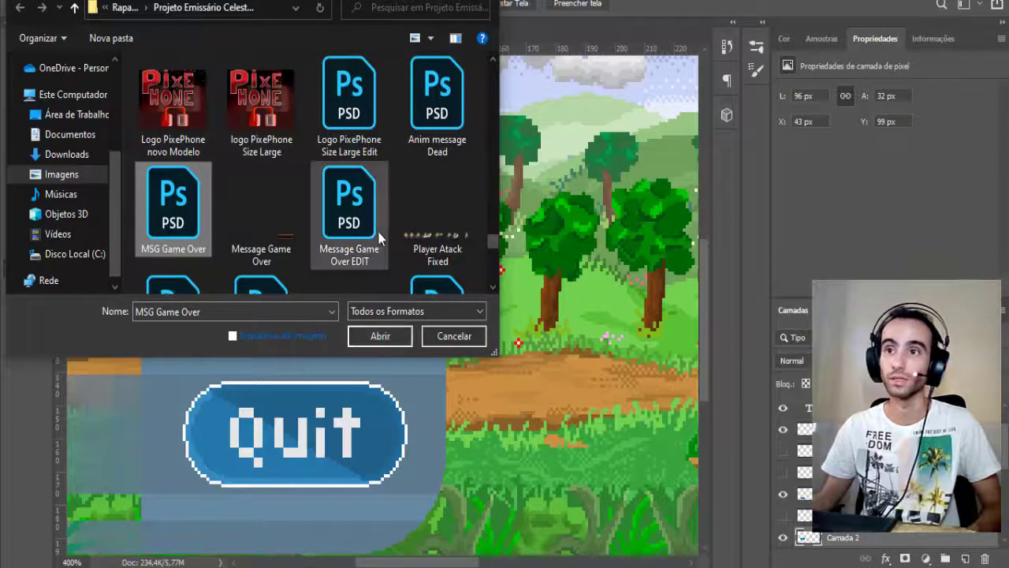
scroll(378, 232, up, 1)
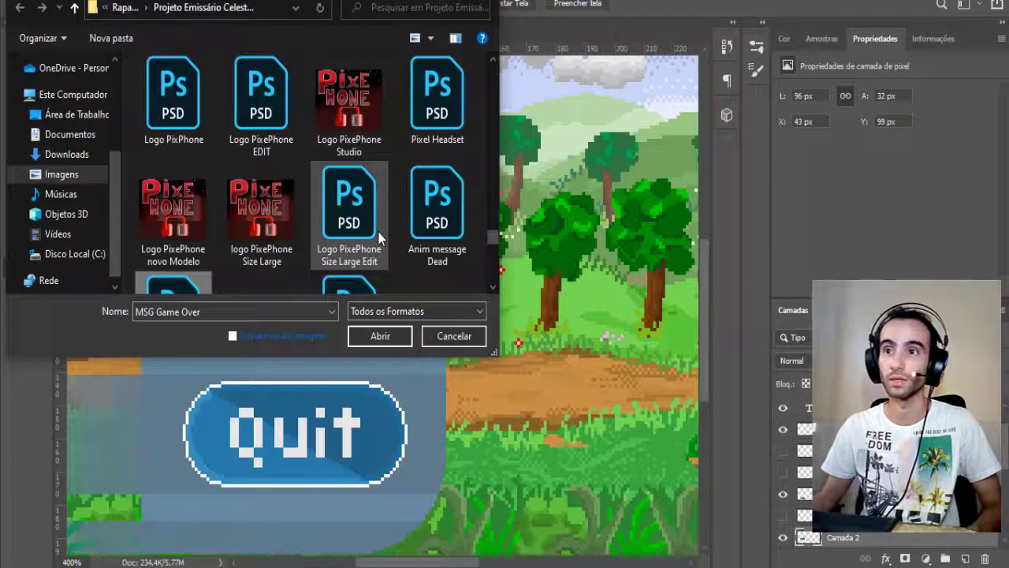
click(381, 336)
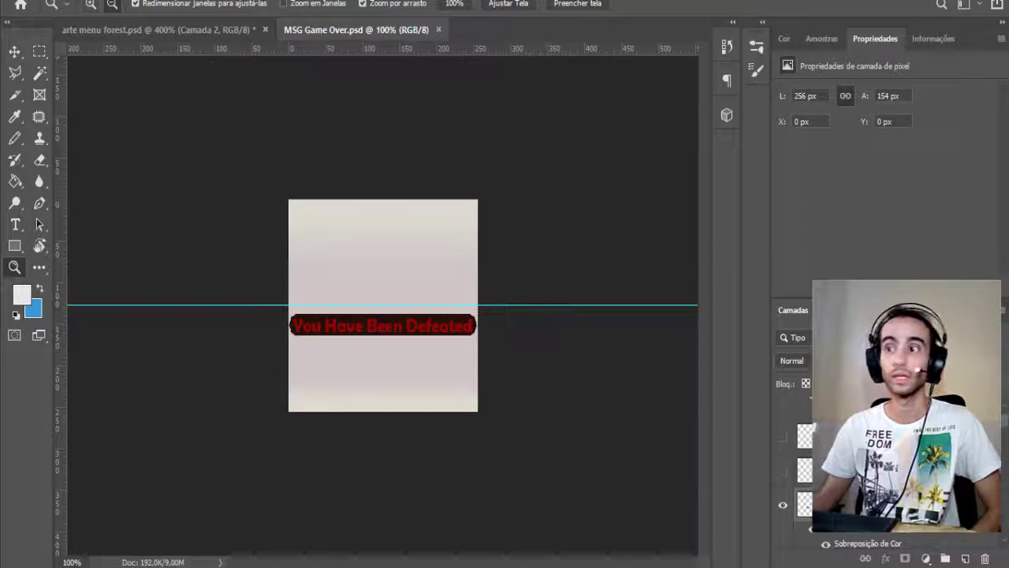
Step: Display the animation timeline for MSG Game Over.psd and select frame 1
key(alt+a)
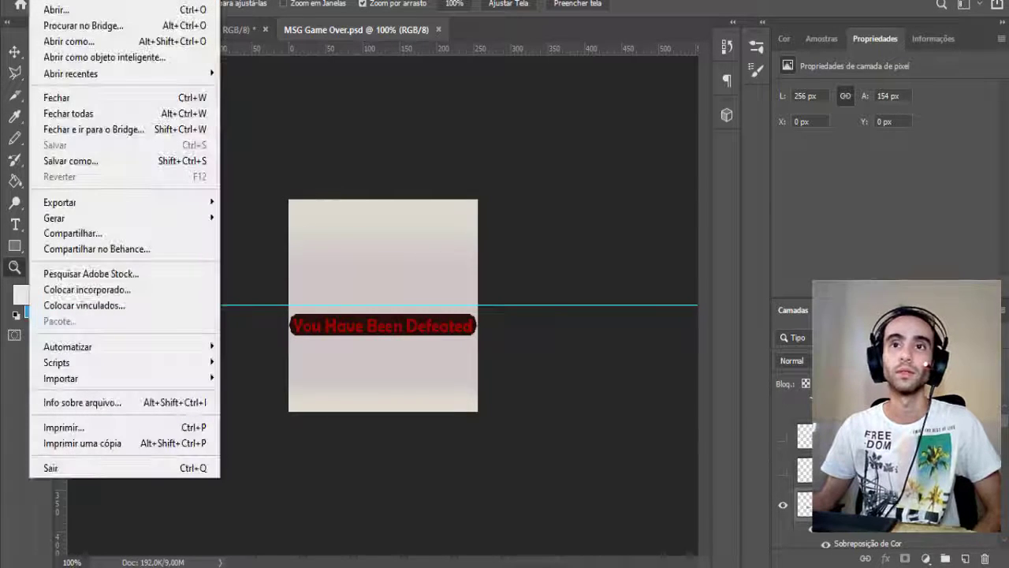
key(Left)
key(Escape)
key(alt+j)
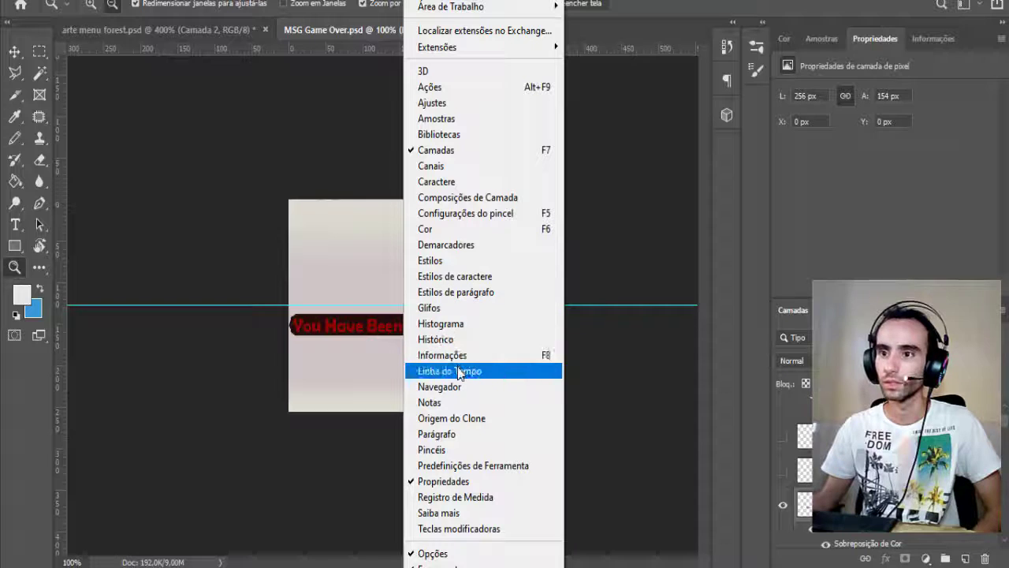
click(421, 372)
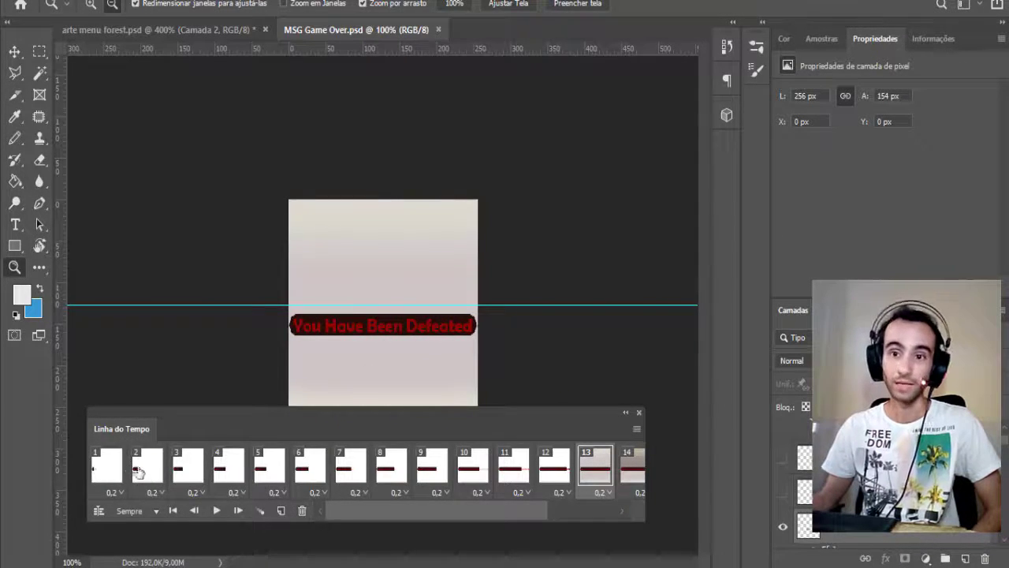
click(115, 469)
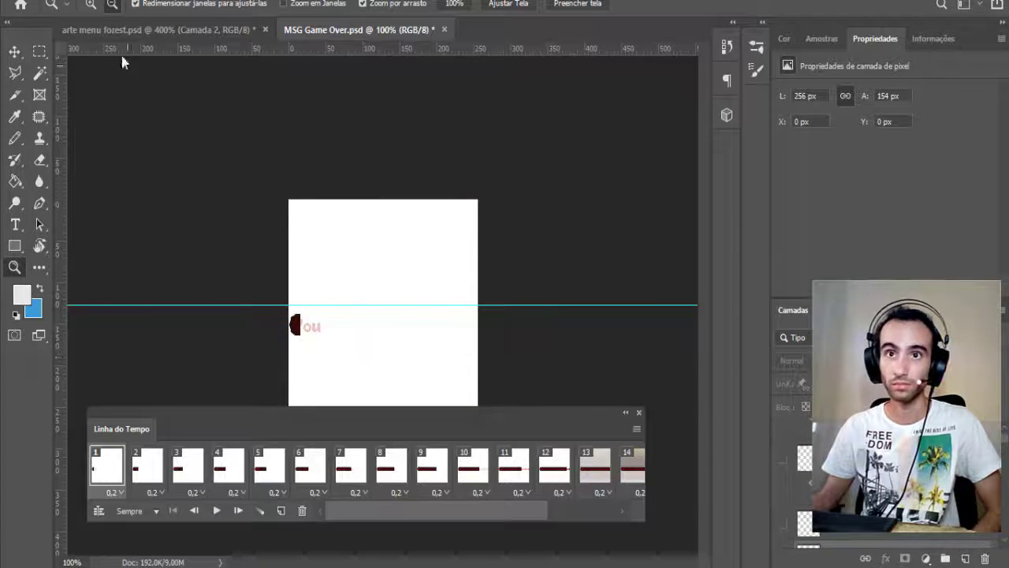
Step: Play the game-over message animation at 200% zoom, keeping the timeline clear of the text, and stop it on frame 18
click(370, 319)
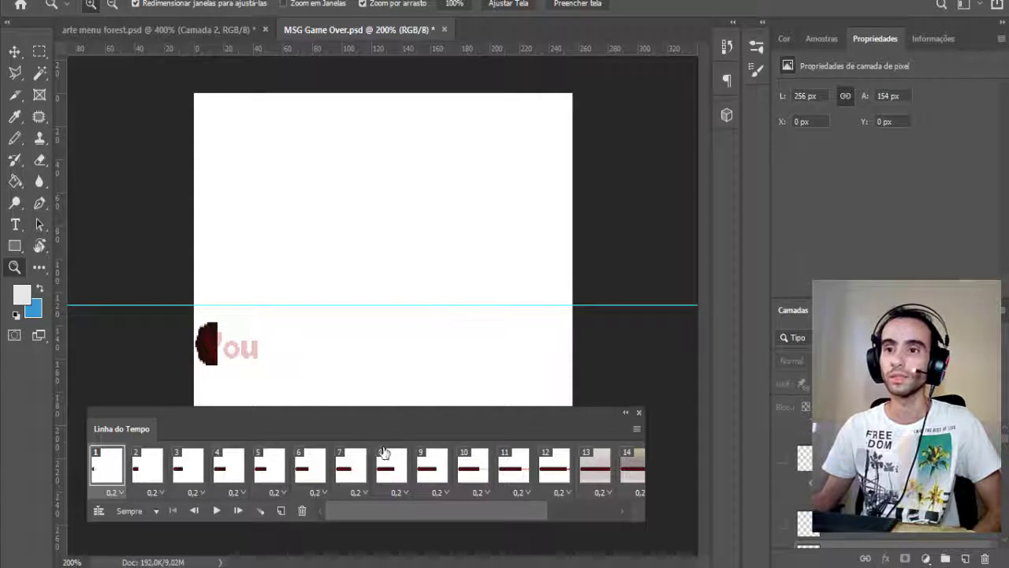
drag(381, 413, 349, 470)
scroll(495, 544, down, 3)
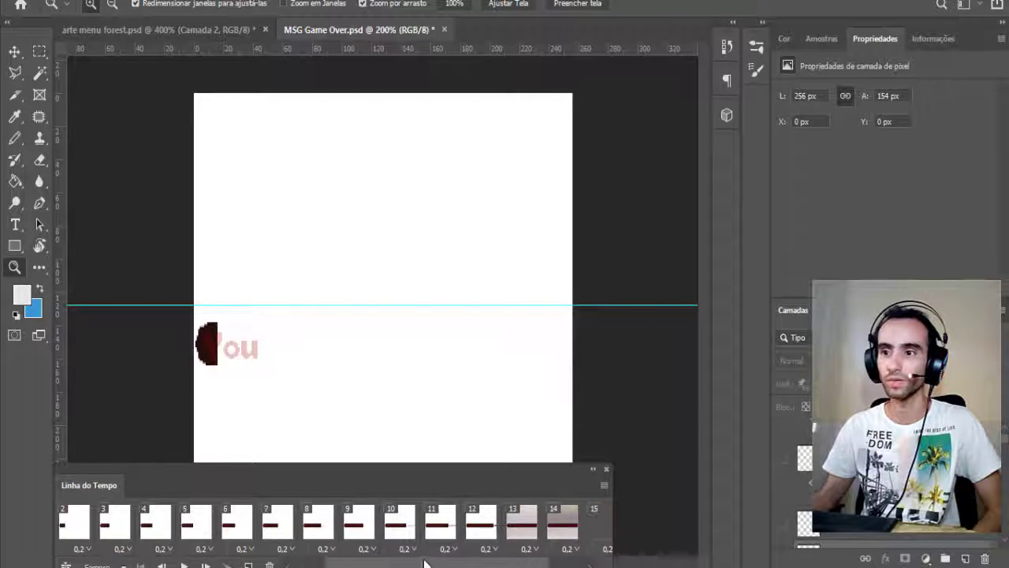
drag(495, 556, 347, 560)
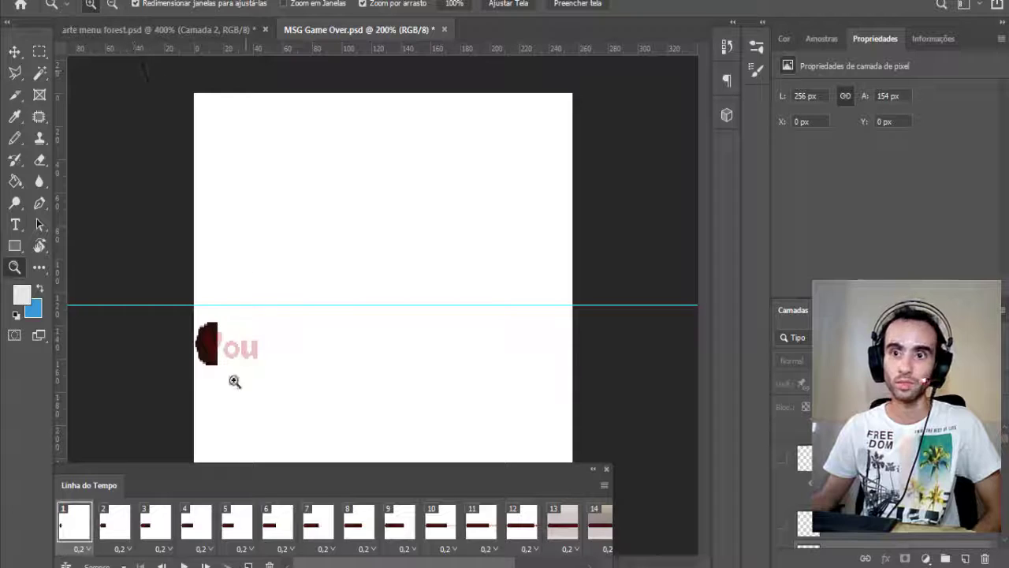
click(183, 565)
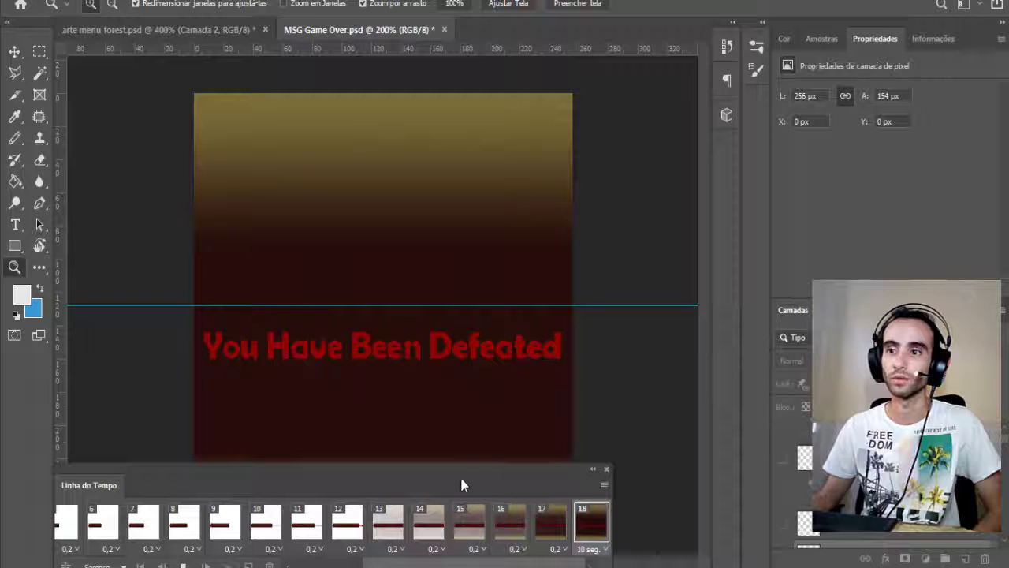
drag(460, 480, 680, 170)
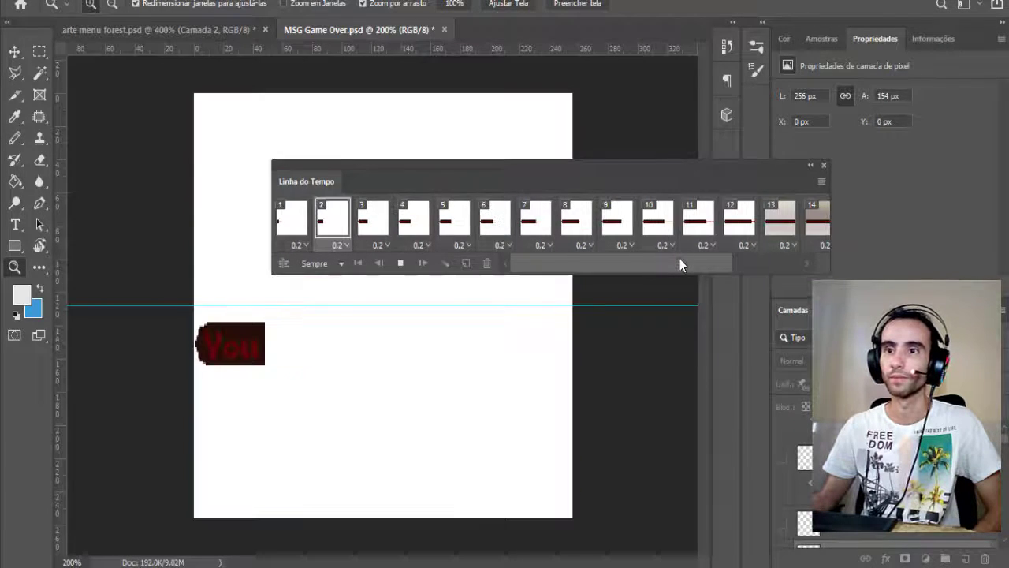
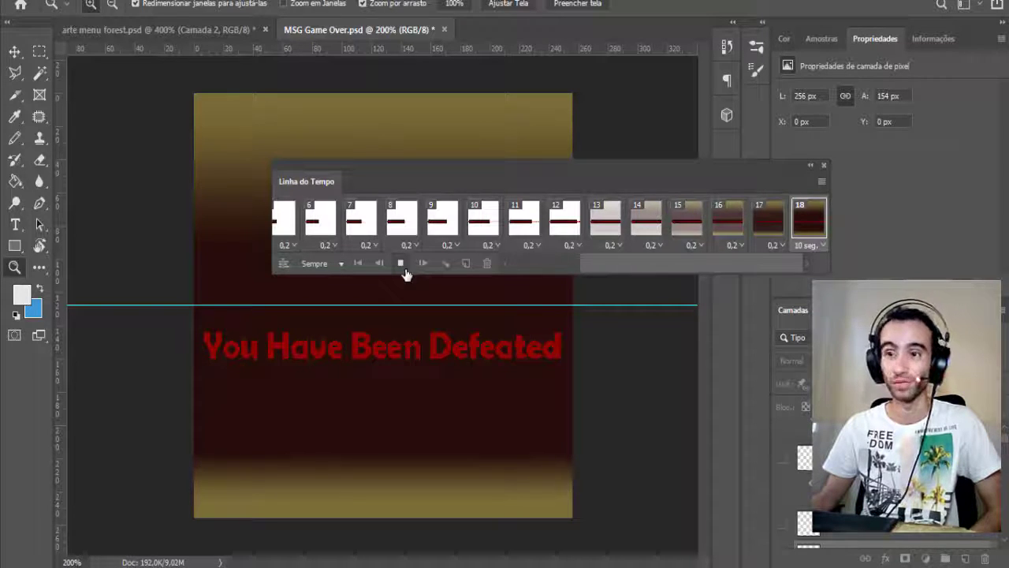
click(402, 265)
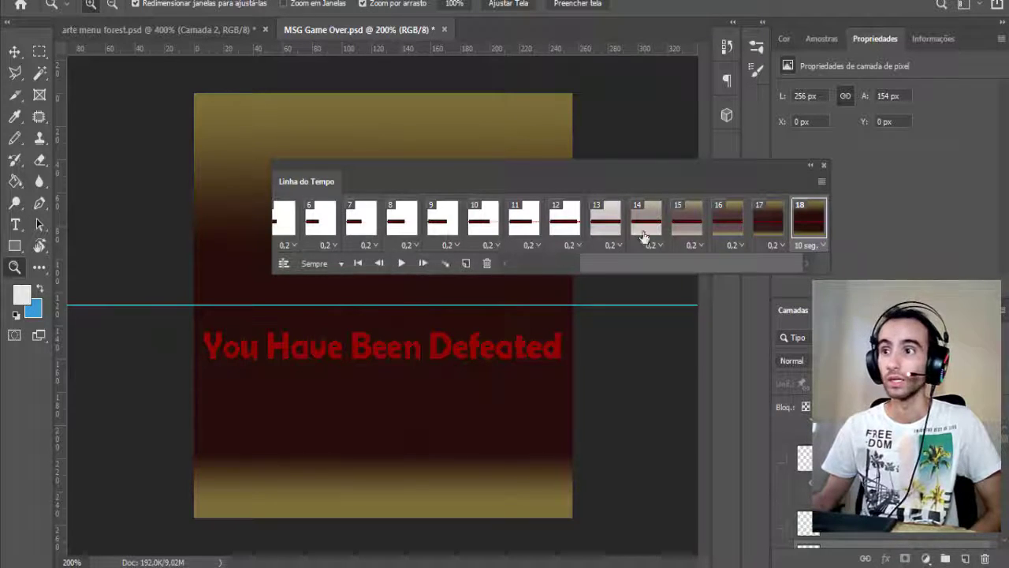
drag(749, 159, 622, 421)
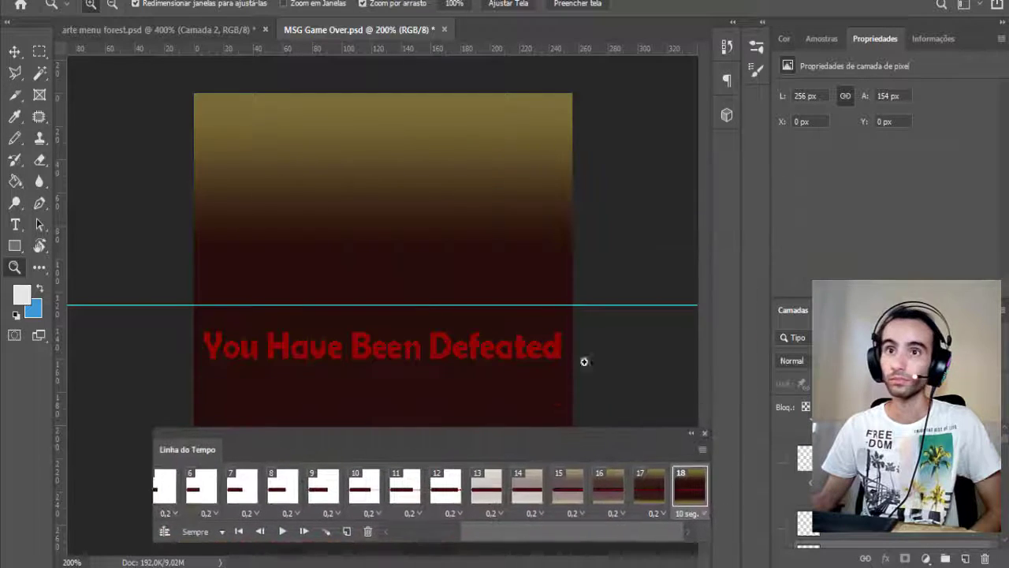
Step: Open the Player Atack Fixed and New Atack Plant animation EDIT PSD files together from the project folder
click(44, 0)
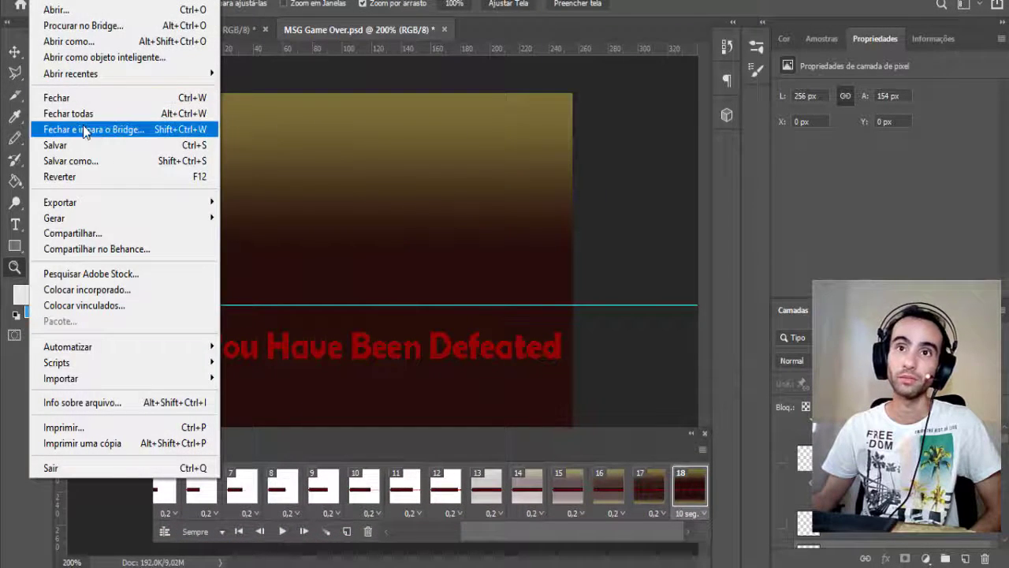
click(85, 13)
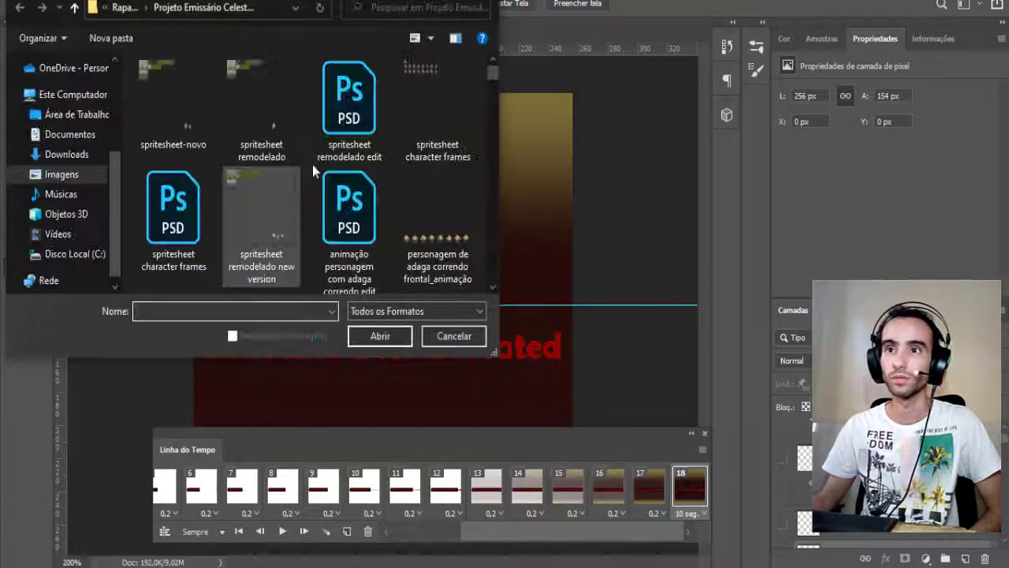
drag(492, 73, 483, 279)
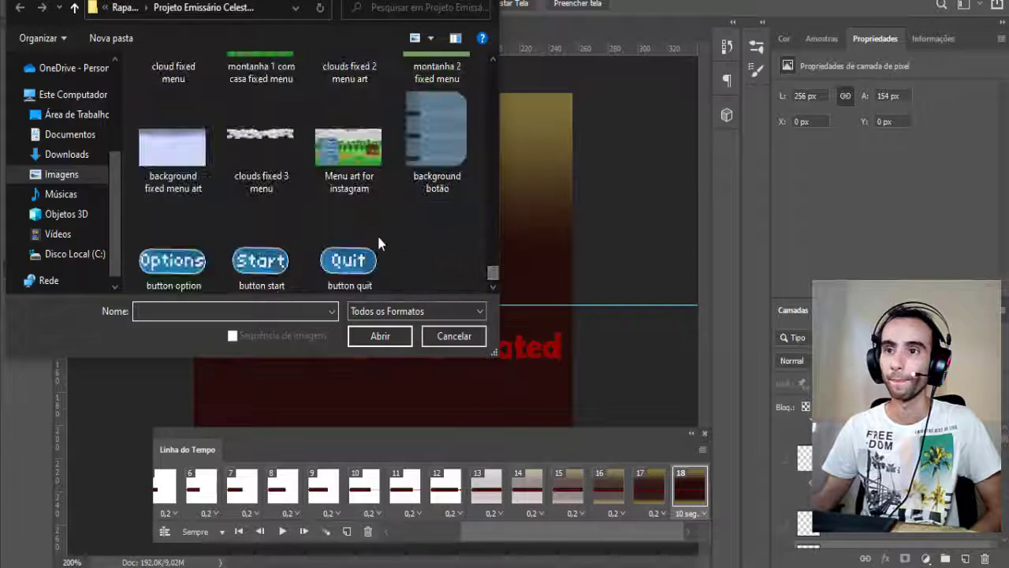
scroll(375, 234, up, 5)
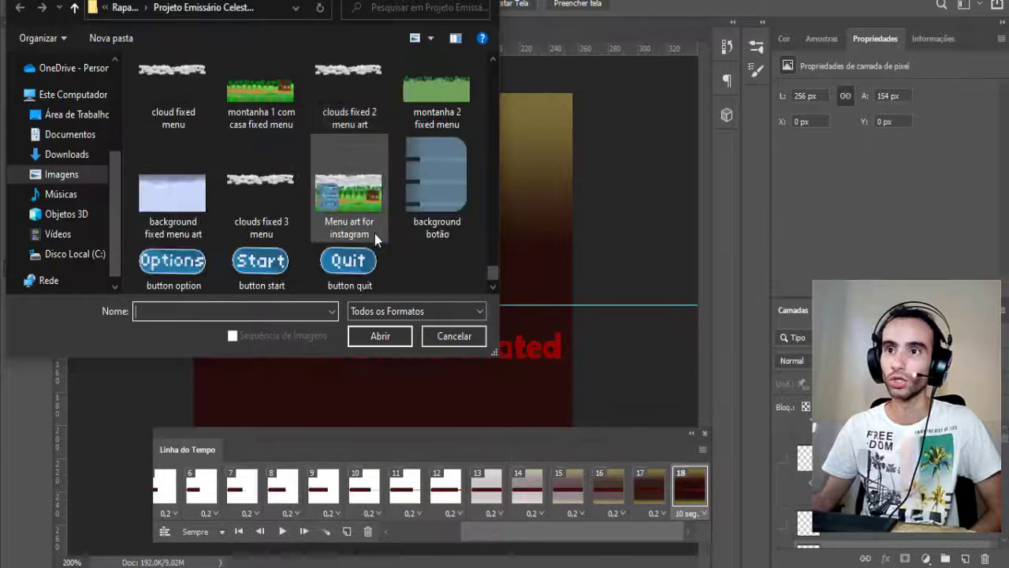
scroll(374, 234, up, 1)
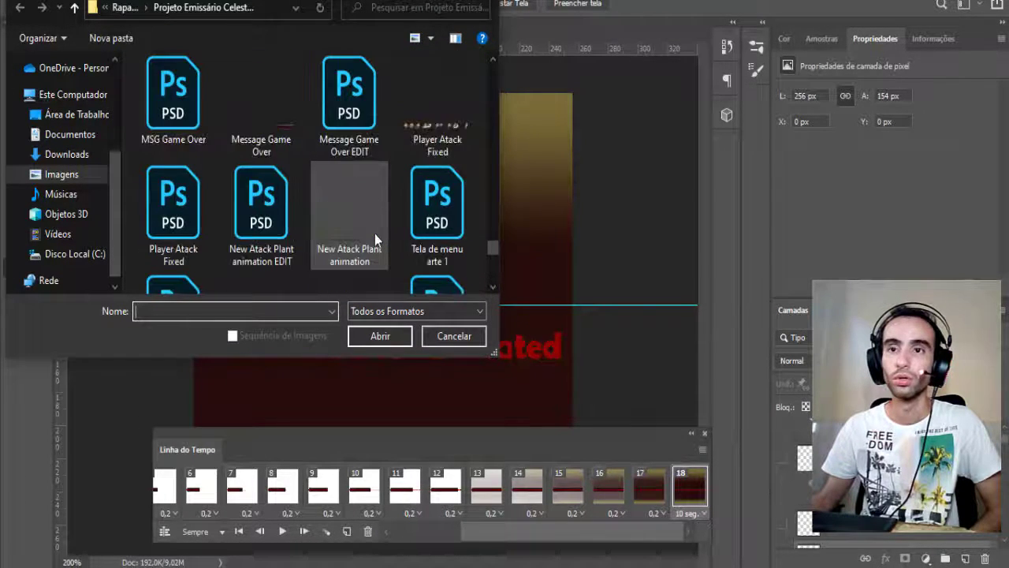
click(194, 229)
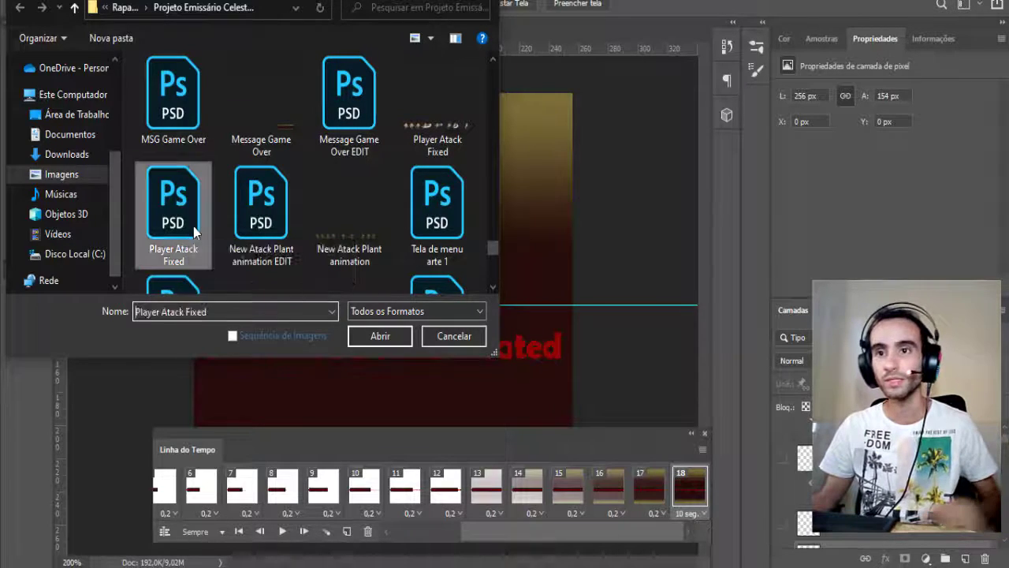
ctrl+click(258, 223)
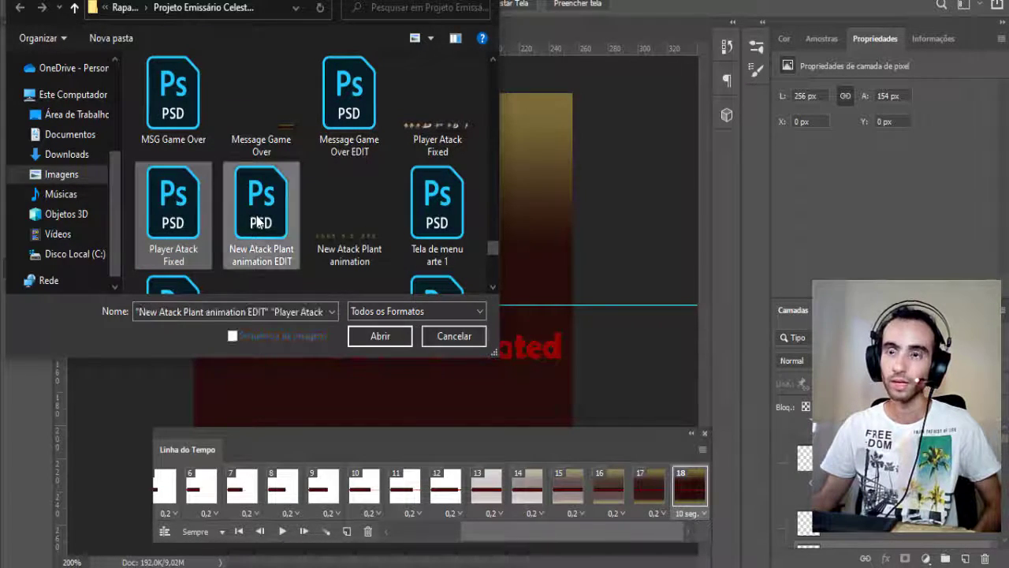
scroll(257, 224, up, 2)
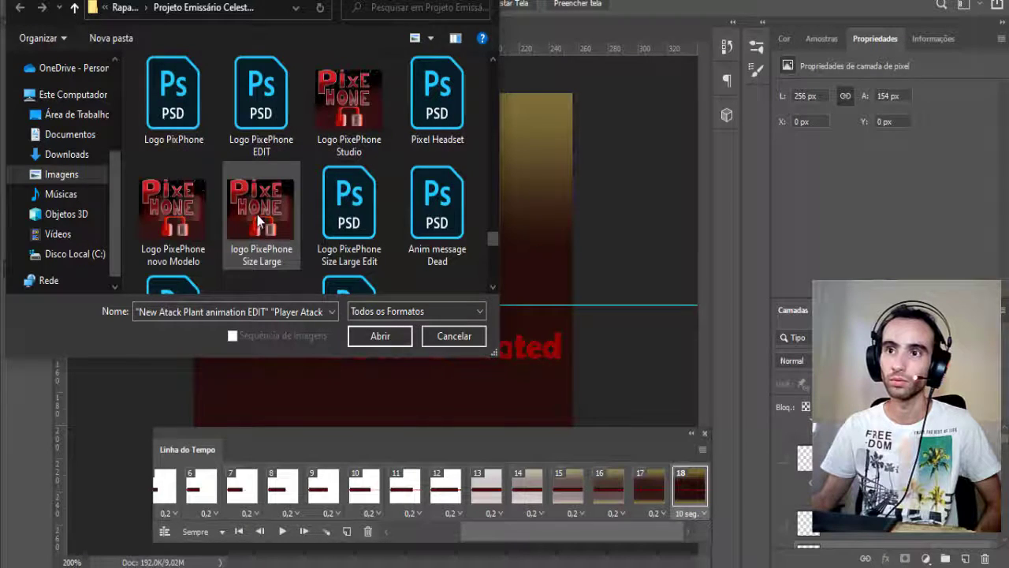
scroll(258, 223, up, 2)
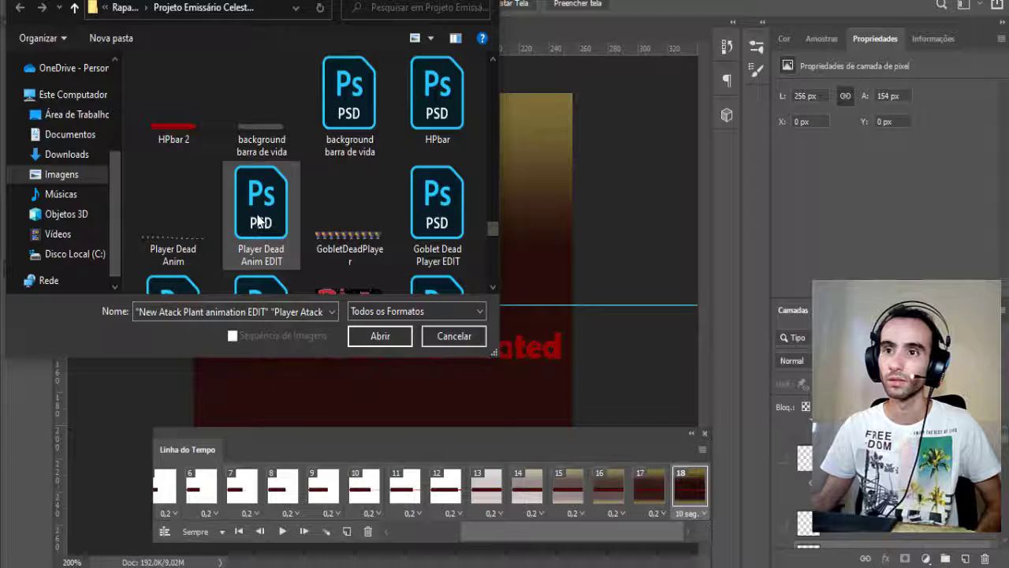
scroll(258, 222, up, 1)
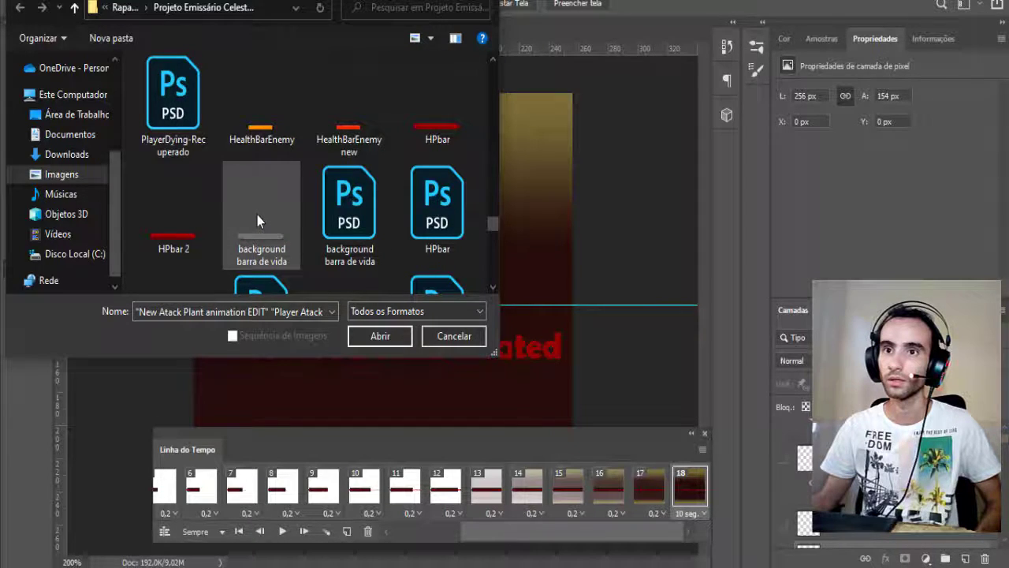
scroll(257, 215, up, 1)
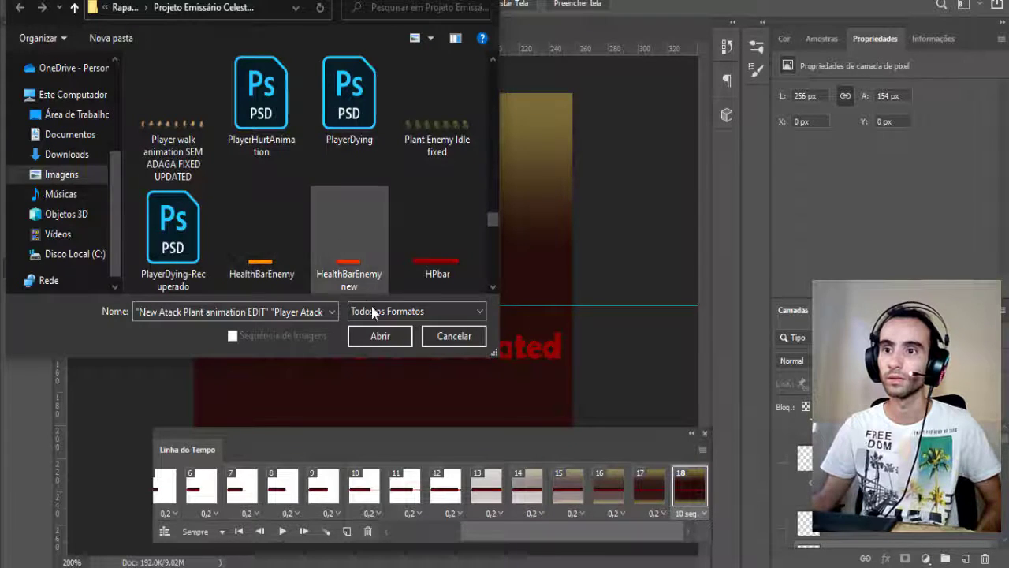
click(380, 335)
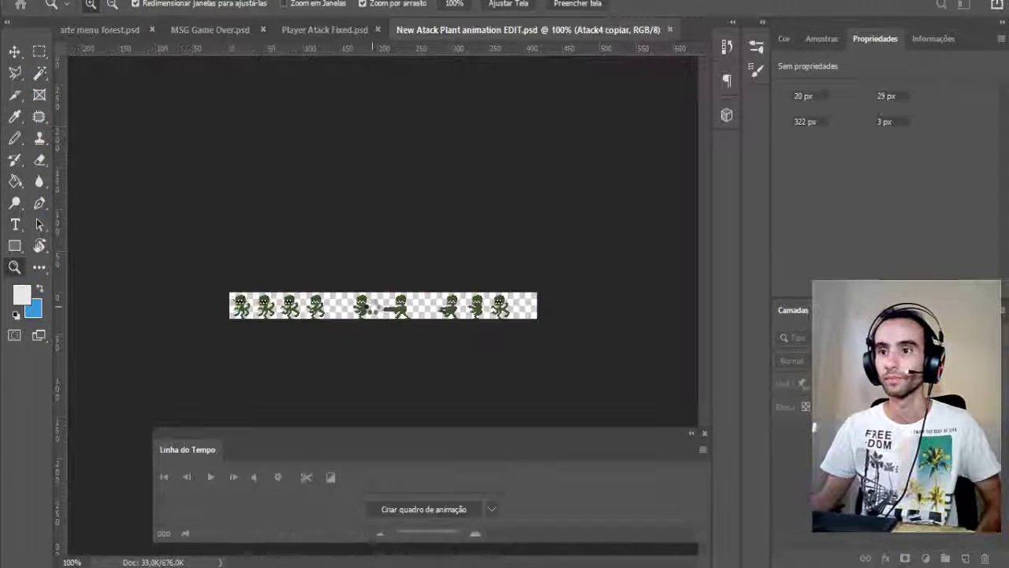
Step: Show the grid over the New Atack Plant animation EDIT sprite sheet and enlarge the extended-arm attack frame to 700%
click(313, 334)
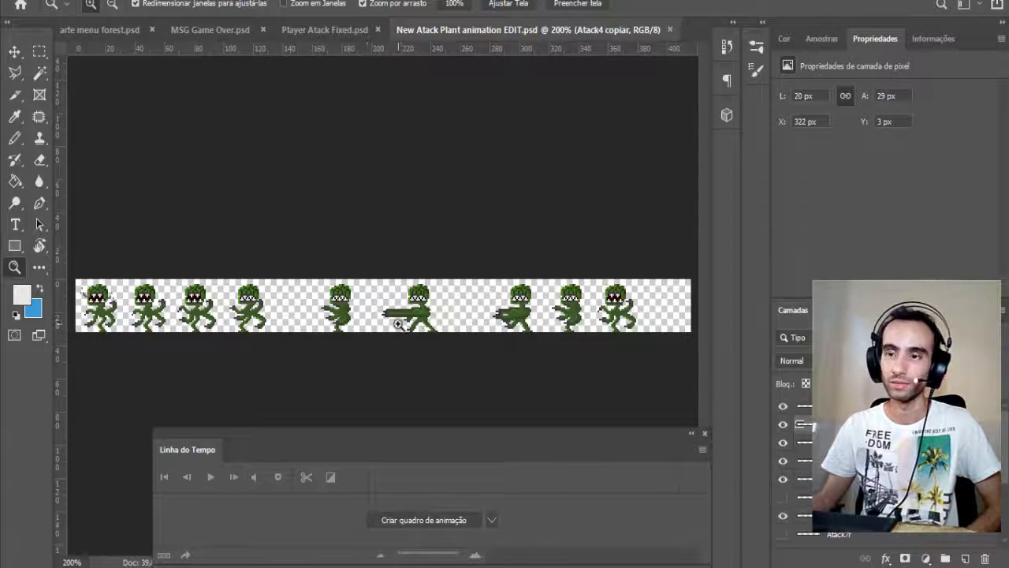
click(412, 1)
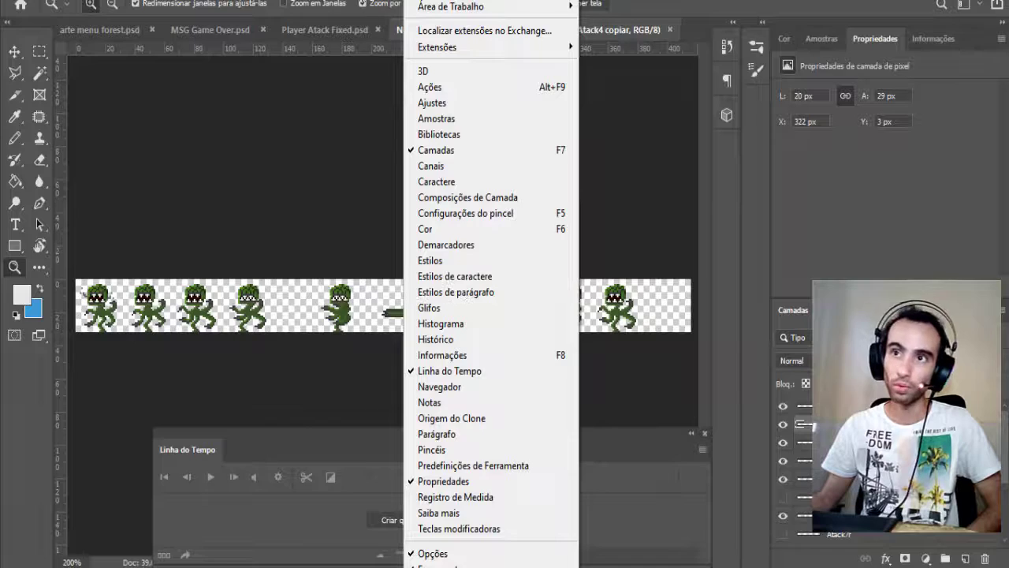
mouse_move(364, 2)
mouse_move(396, 276)
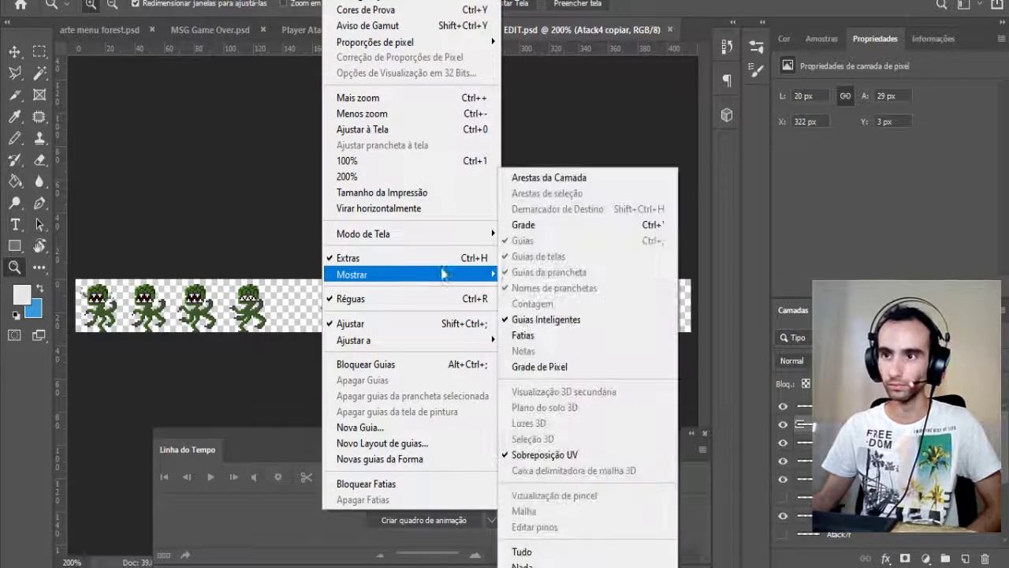
click(552, 221)
click(397, 325)
click(369, 335)
click(396, 329)
click(396, 327)
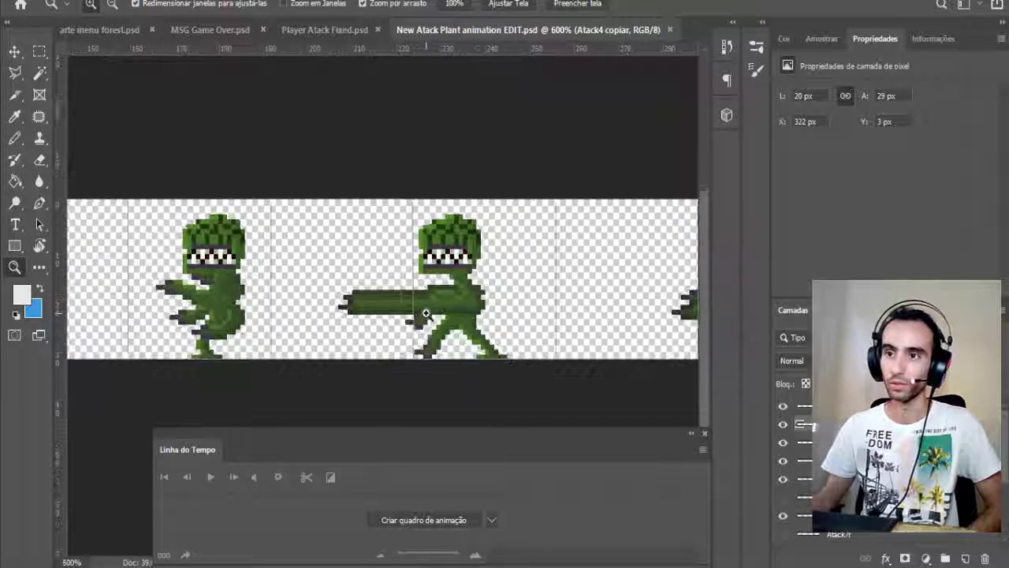
click(401, 310)
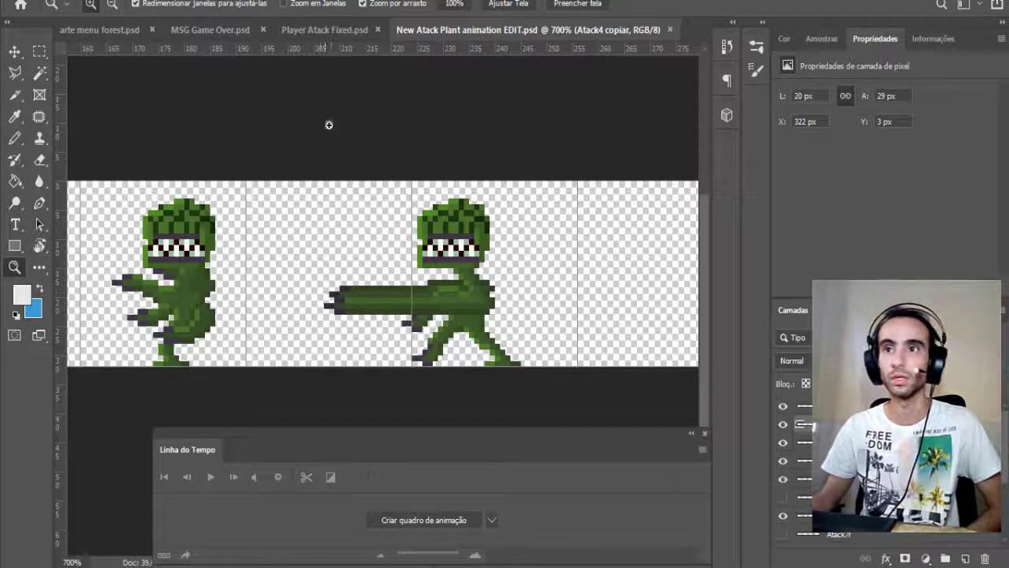
Step: Show the grid and the black Camada 1 background layer in Player Atack Fixed.psd
click(325, 34)
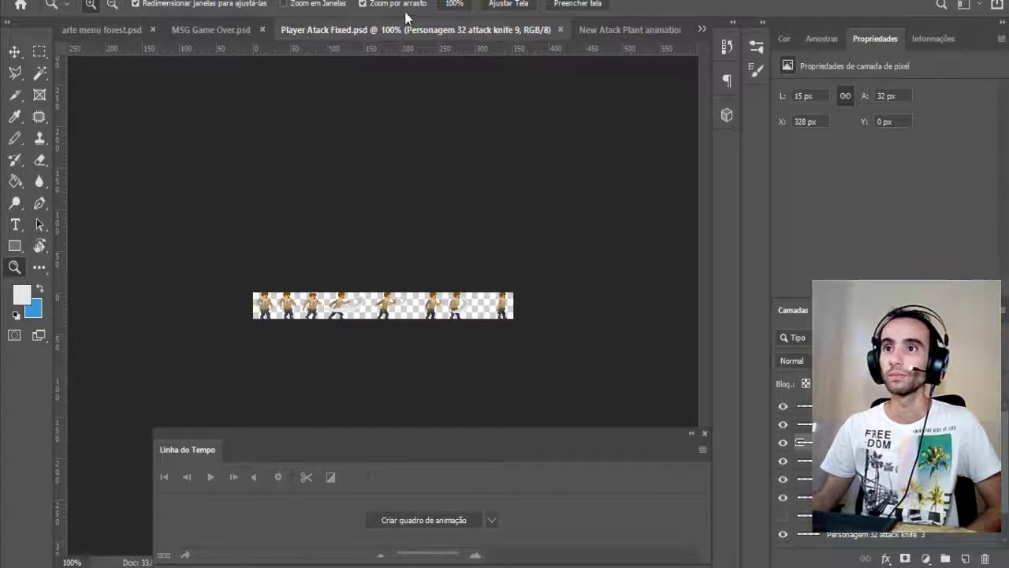
click(347, 1)
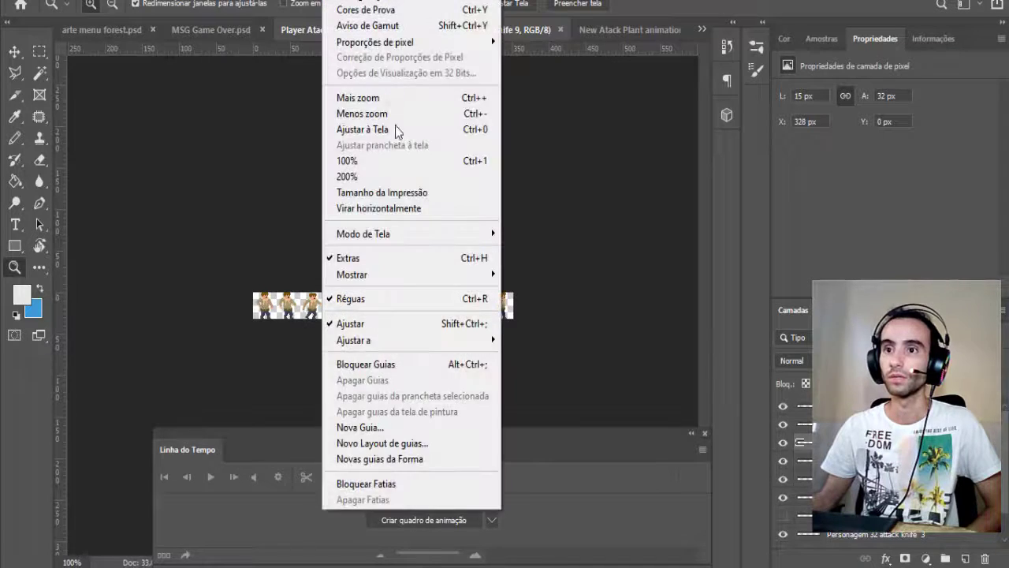
mouse_move(401, 276)
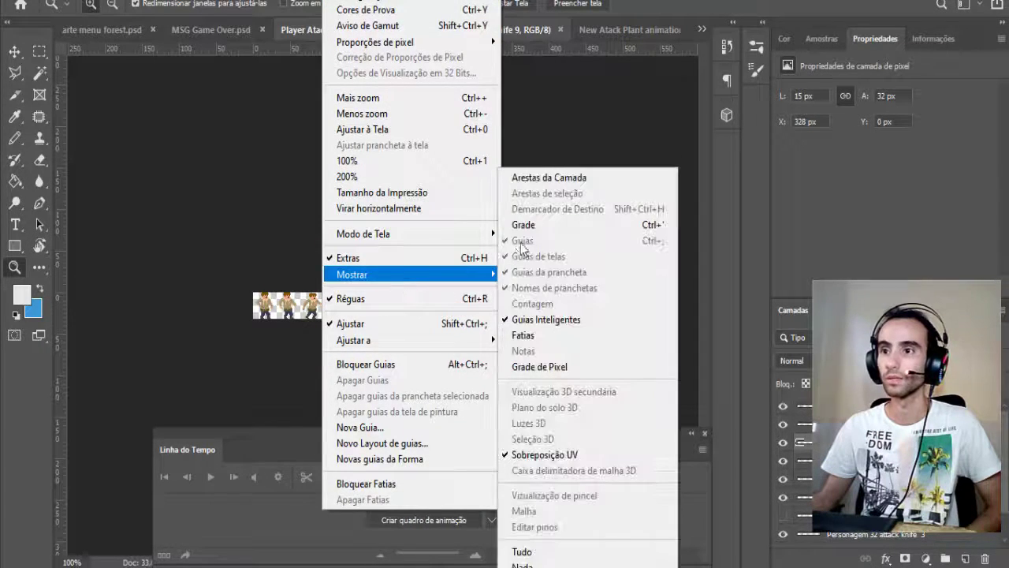
click(529, 230)
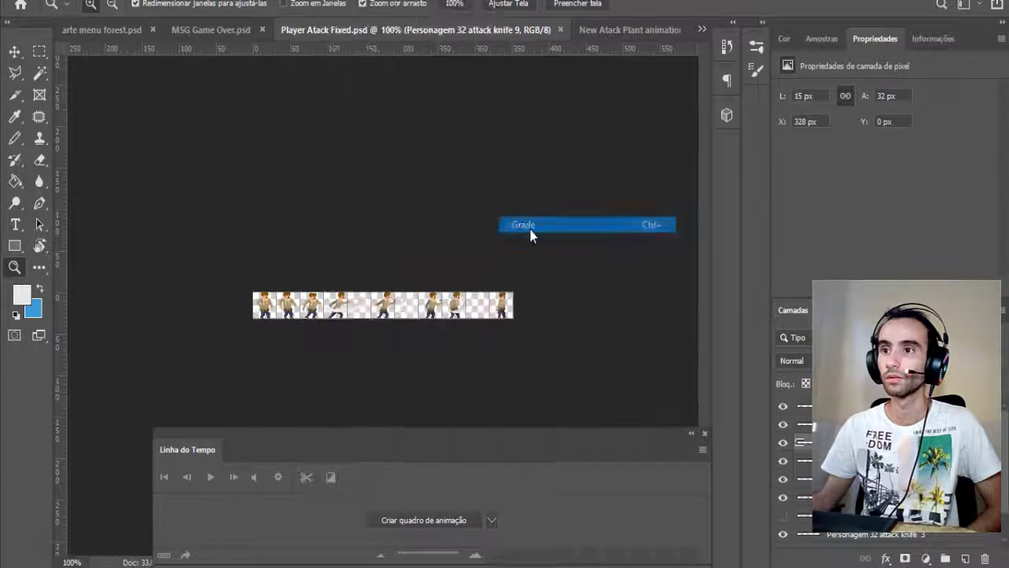
click(385, 316)
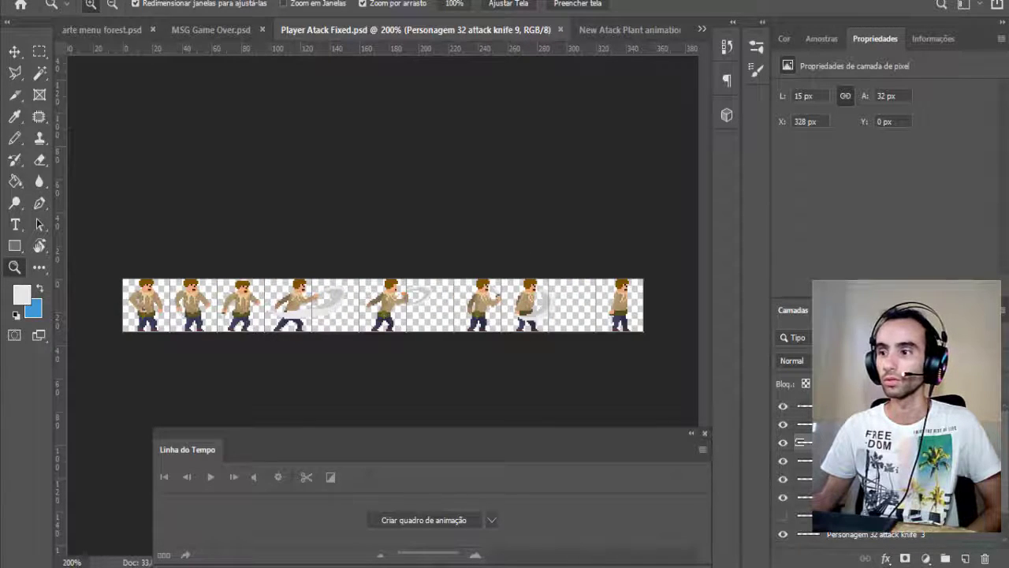
key(ctrl+shift+alt+n)
click(783, 541)
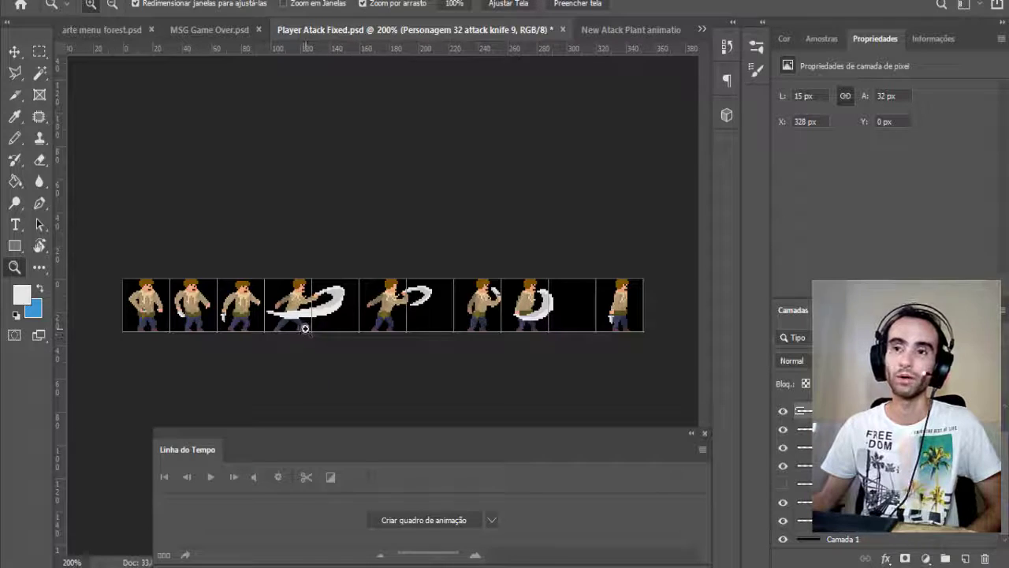
Step: Examine the player's knife attack frames across the sprite sheet at 300% zoom, with the timeline kept clear of the sprites
click(248, 360)
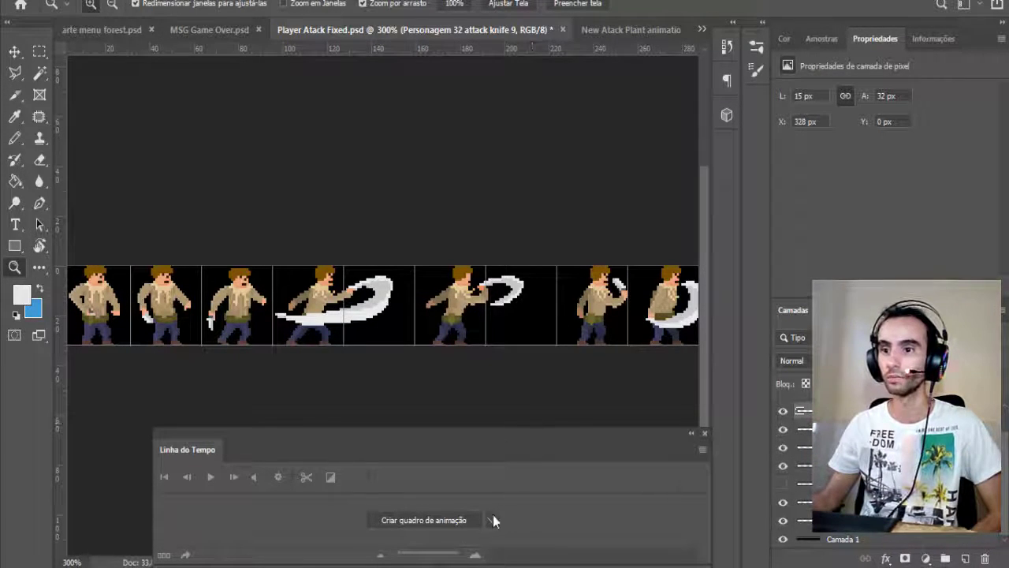
drag(534, 446, 478, 394)
scroll(426, 329, right, 4)
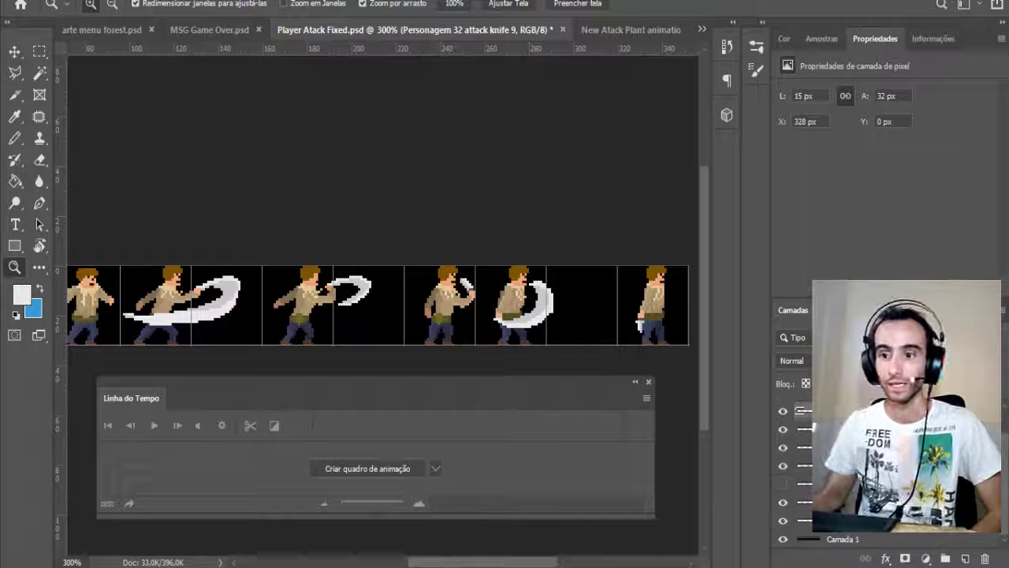
scroll(378, 305, right, 2)
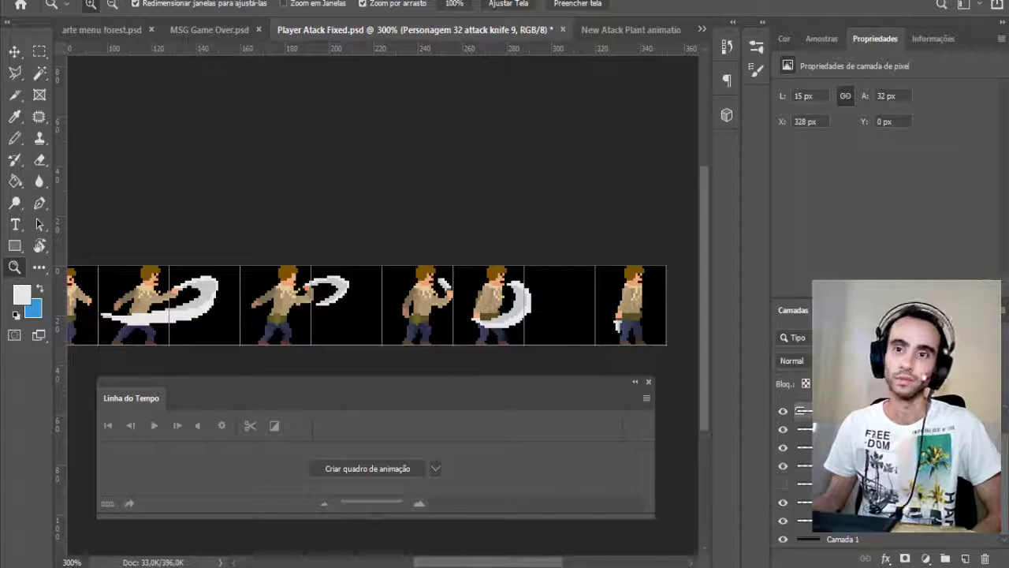
scroll(378, 305, left, 5)
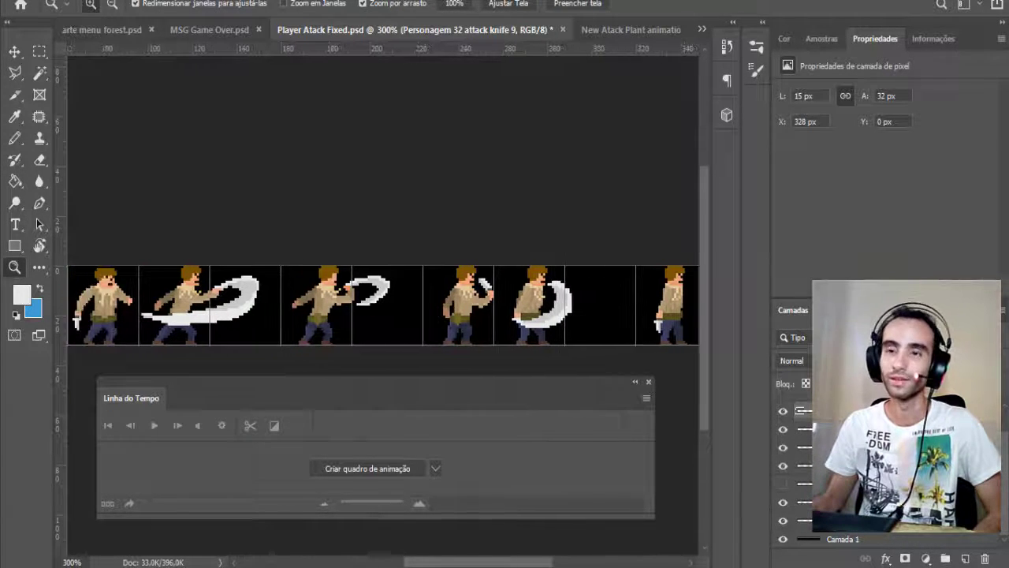
scroll(379, 306, left, 8)
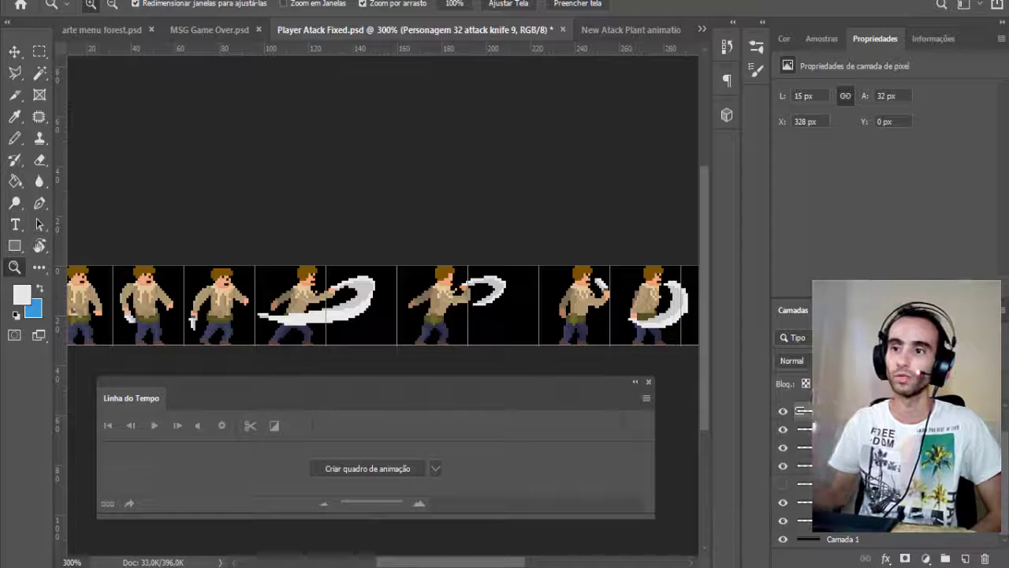
drag(416, 562, 446, 562)
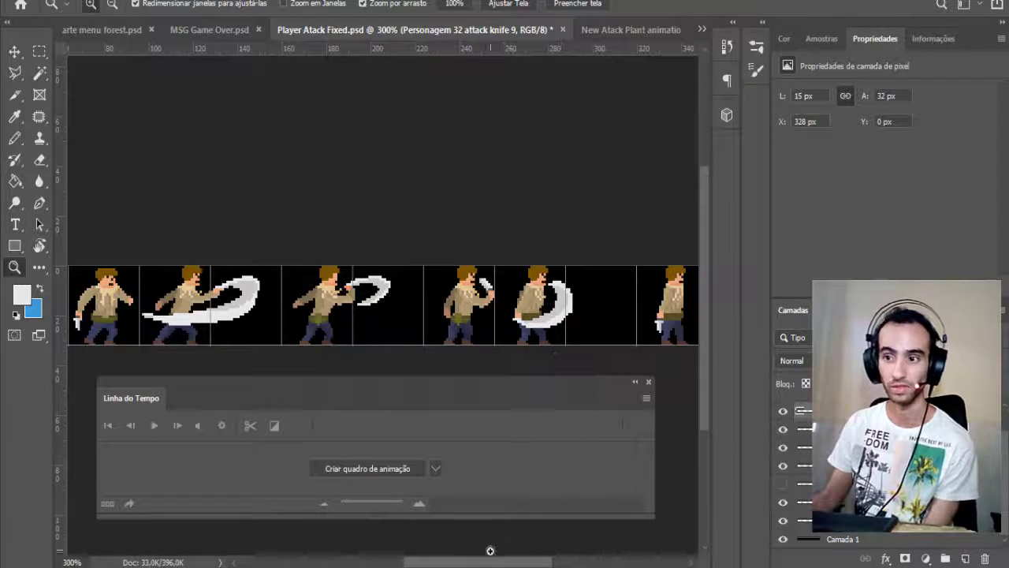
scroll(519, 371, right, 1)
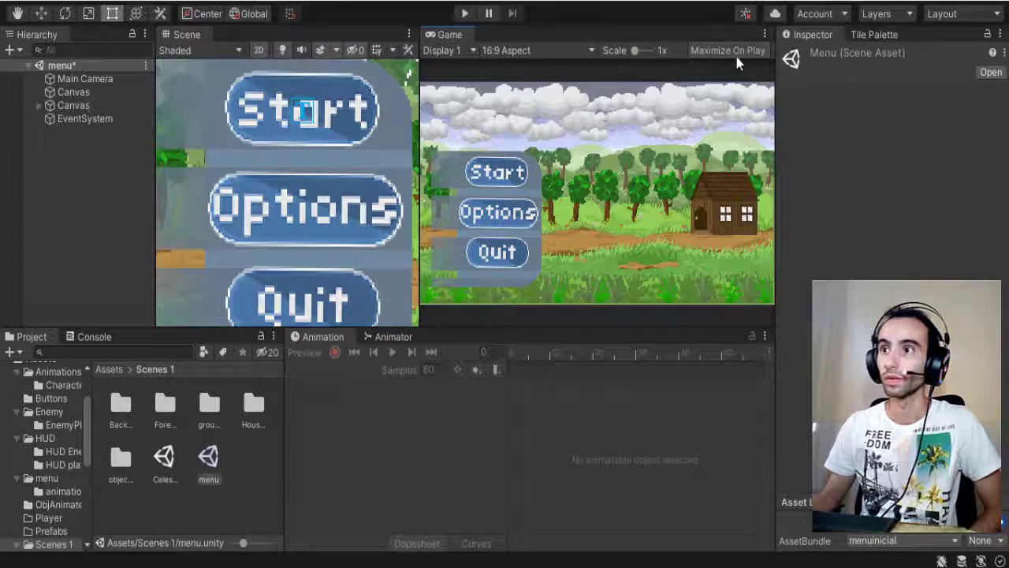
Step: Switch to Unity, run the menu scene, start the game from its menu, and test the player's walk to the right and attack
click(464, 13)
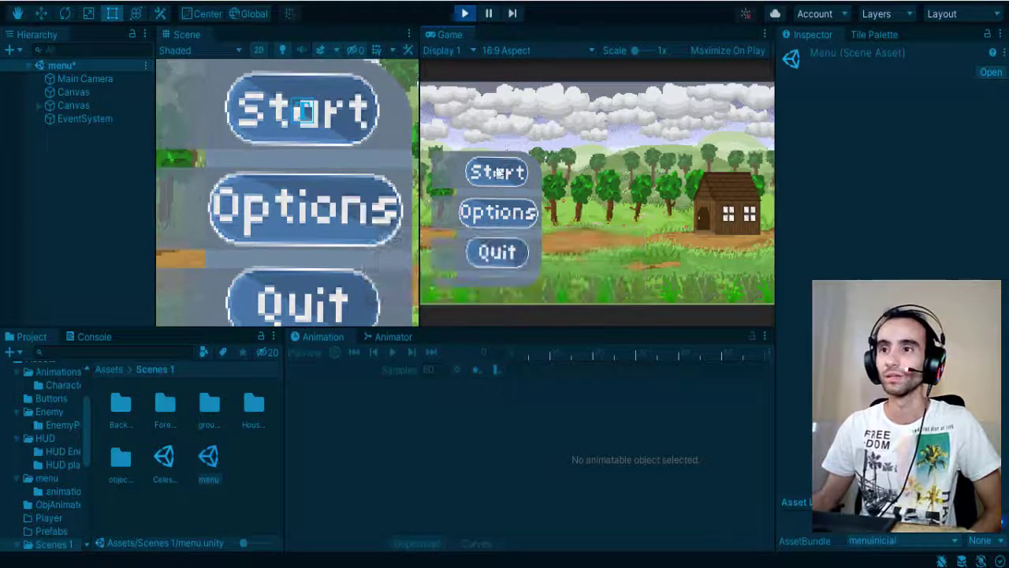
click(495, 176)
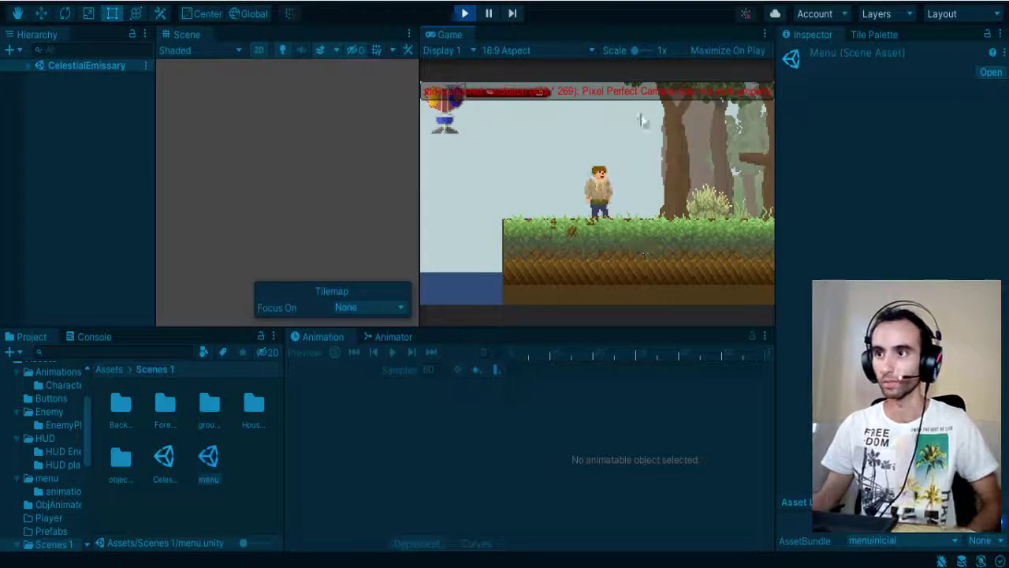
key(d)
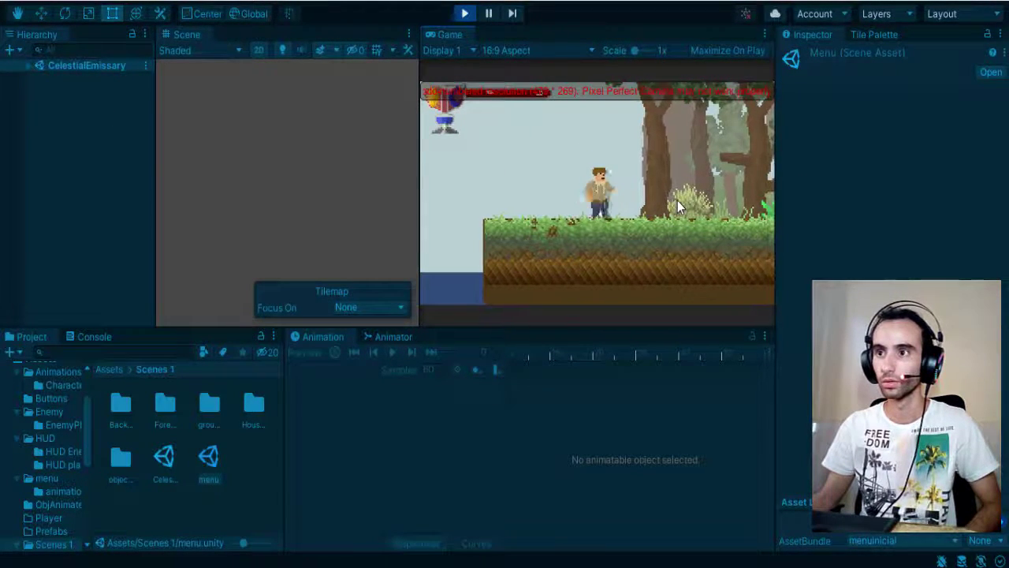
key(d)
click(677, 200)
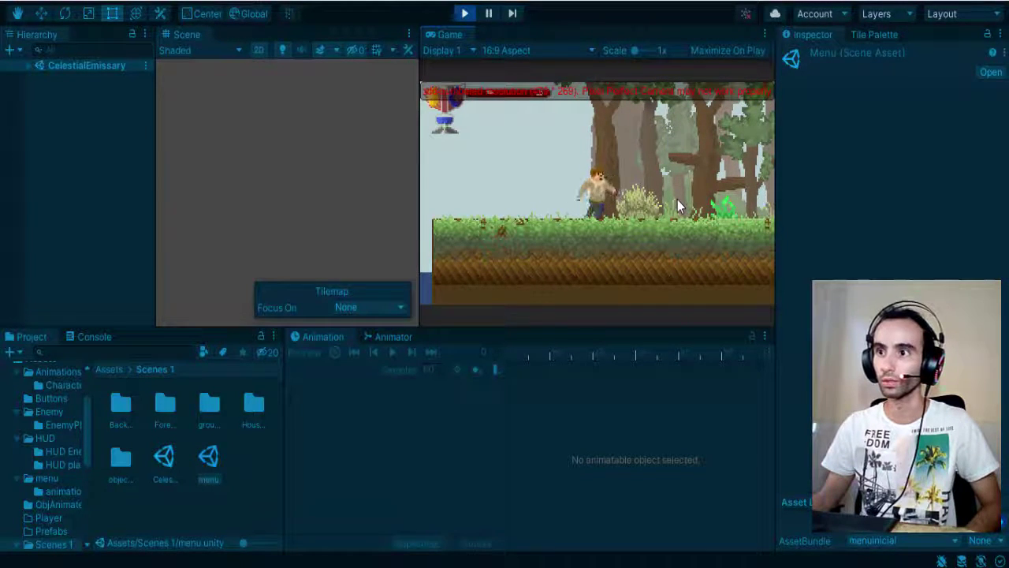
click(677, 199)
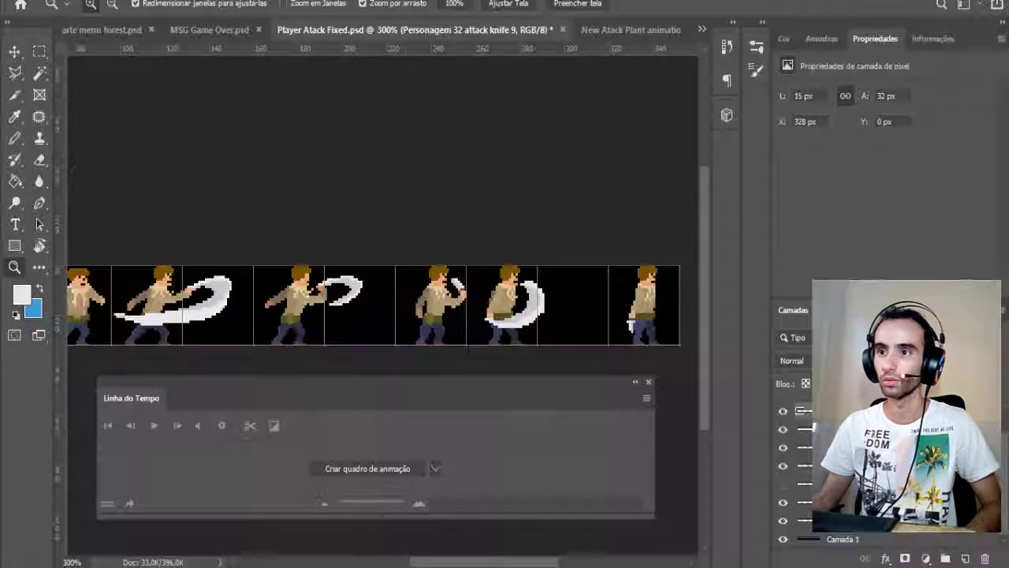
Step: Enlarge the two wide knife-slash frames of Player Atack Fixed.psd to 500% and examine them
click(172, 313)
drag(402, 556, 383, 556)
click(271, 336)
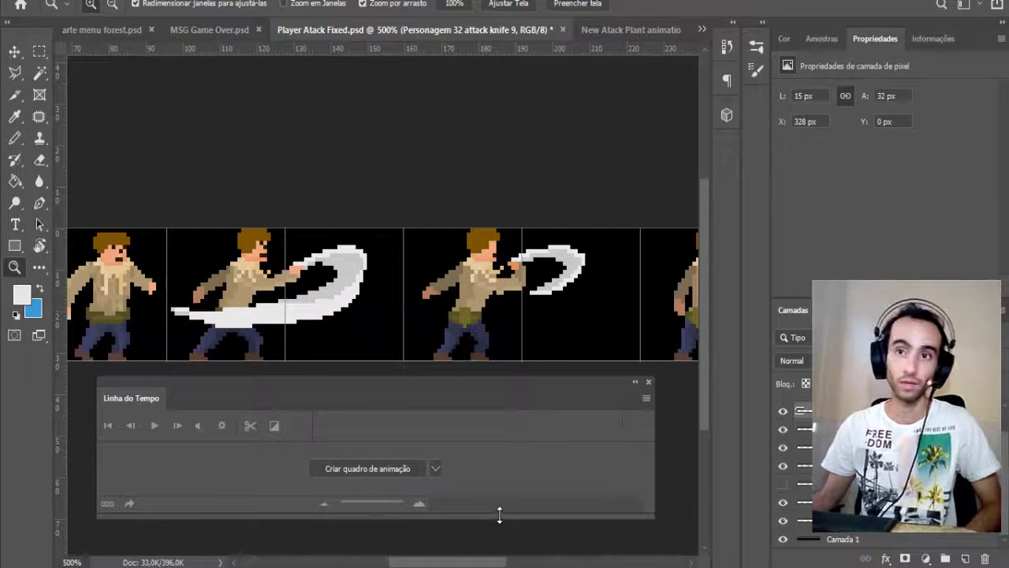
Step: Switch to Unity, test the player's walk in both directions and the knife attack in the forest level, and end the test run
mouse_move(530, 567)
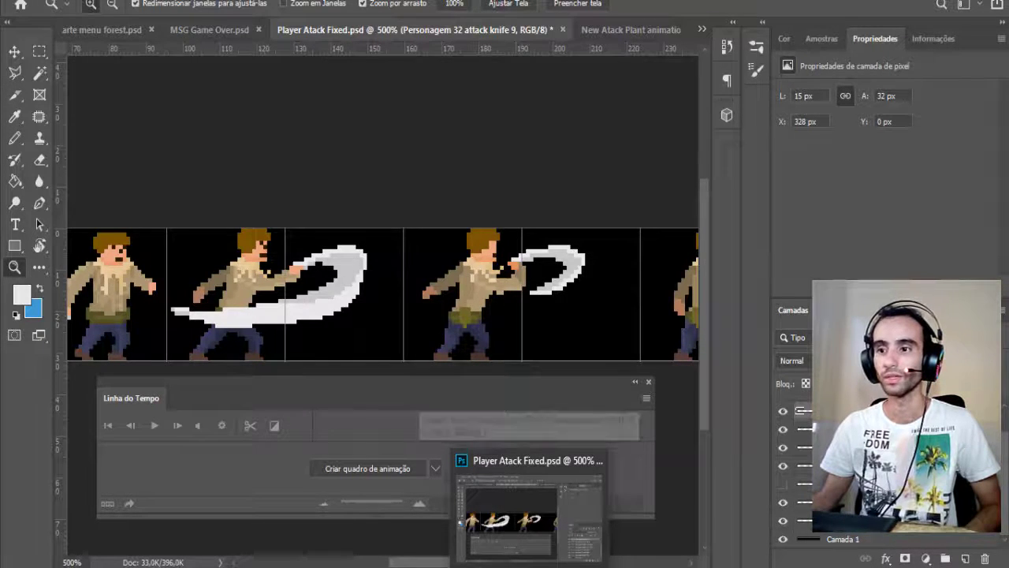
click(575, 466)
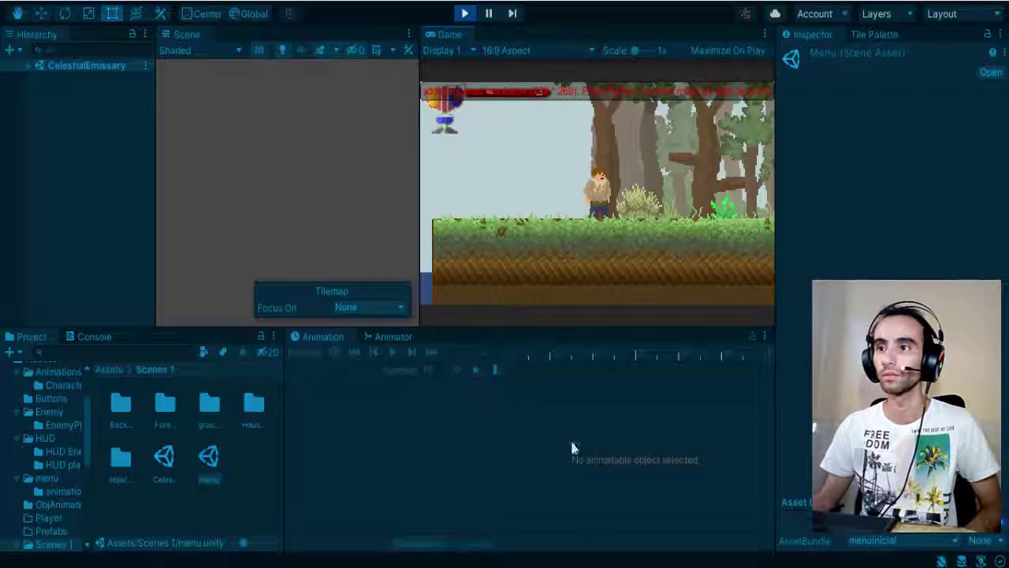
key(a)
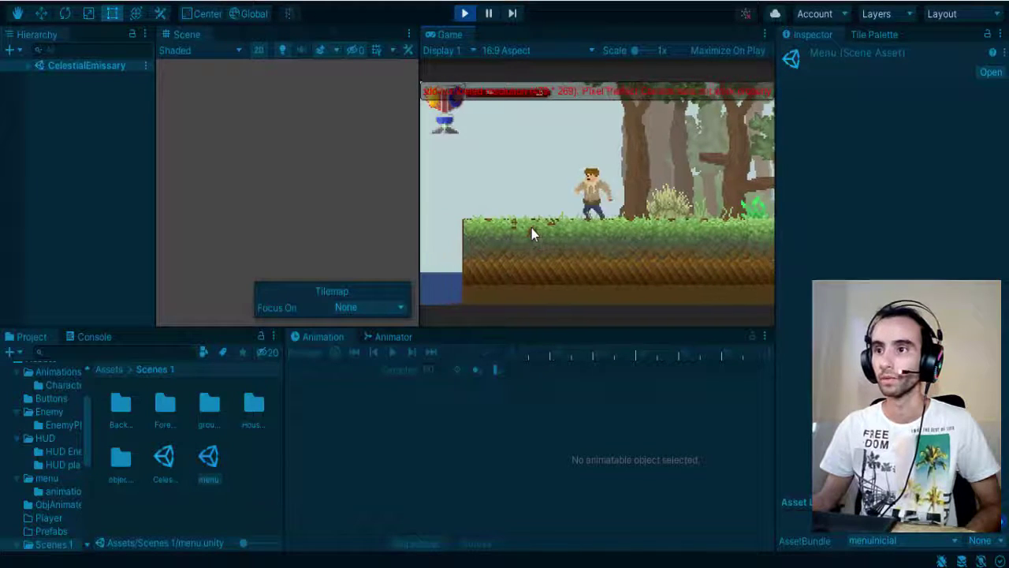
key(a)
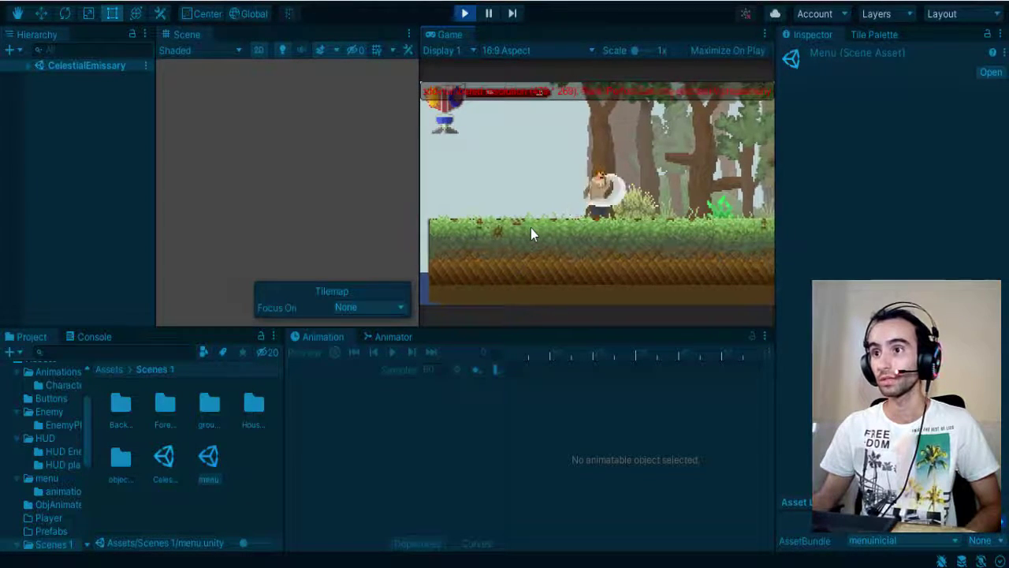
key(d)
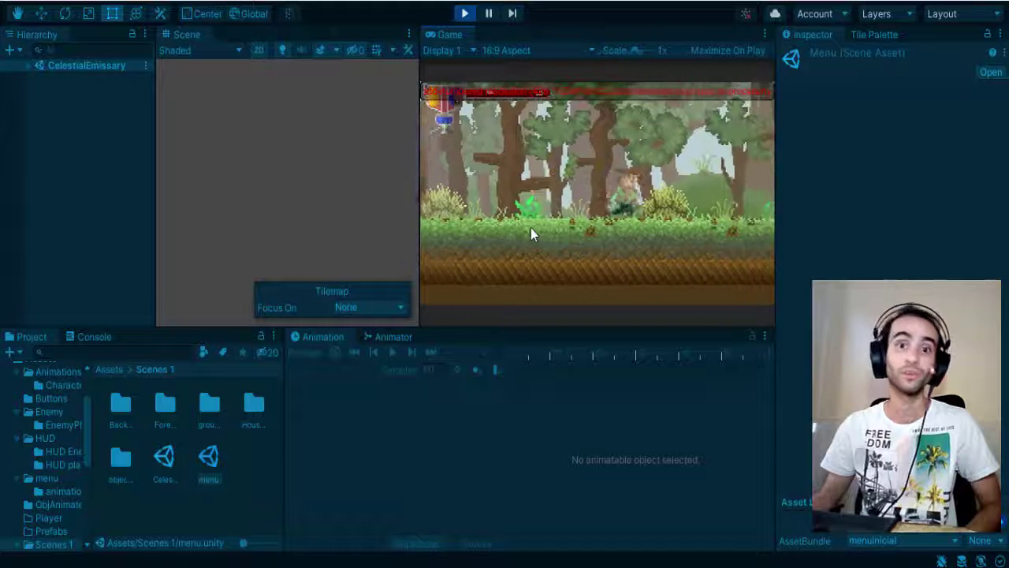
key(d)
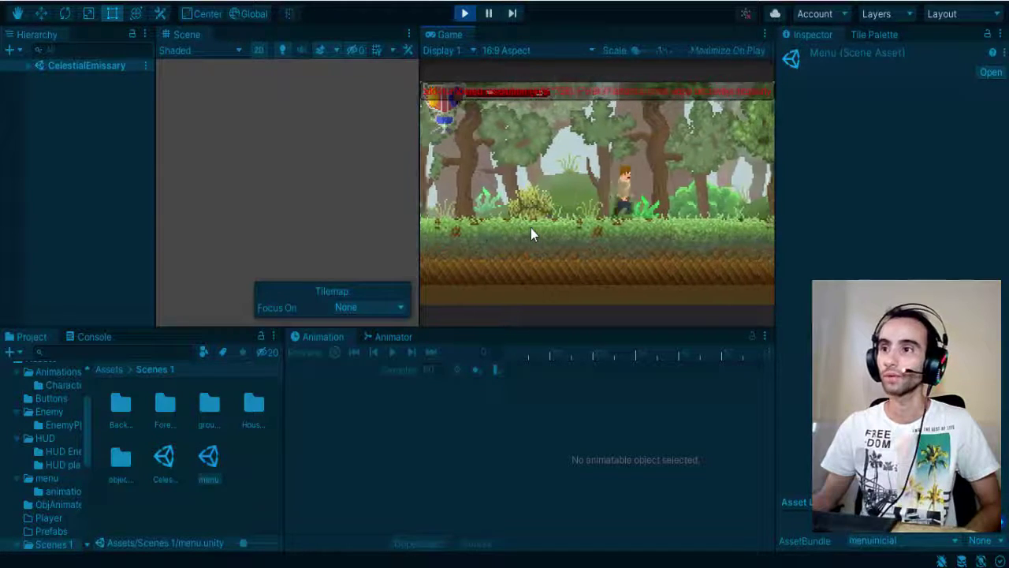
key(d)
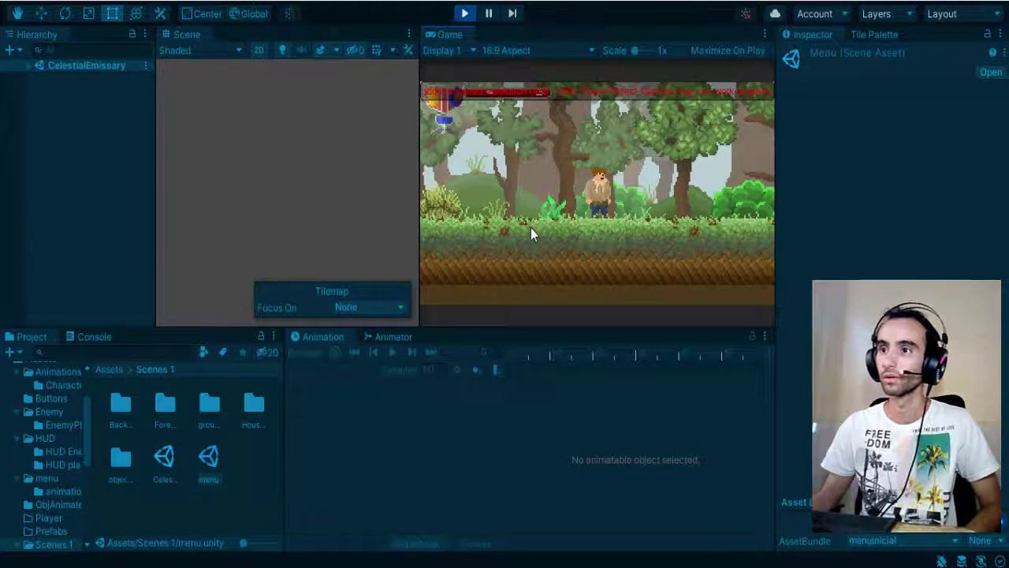
key(d)
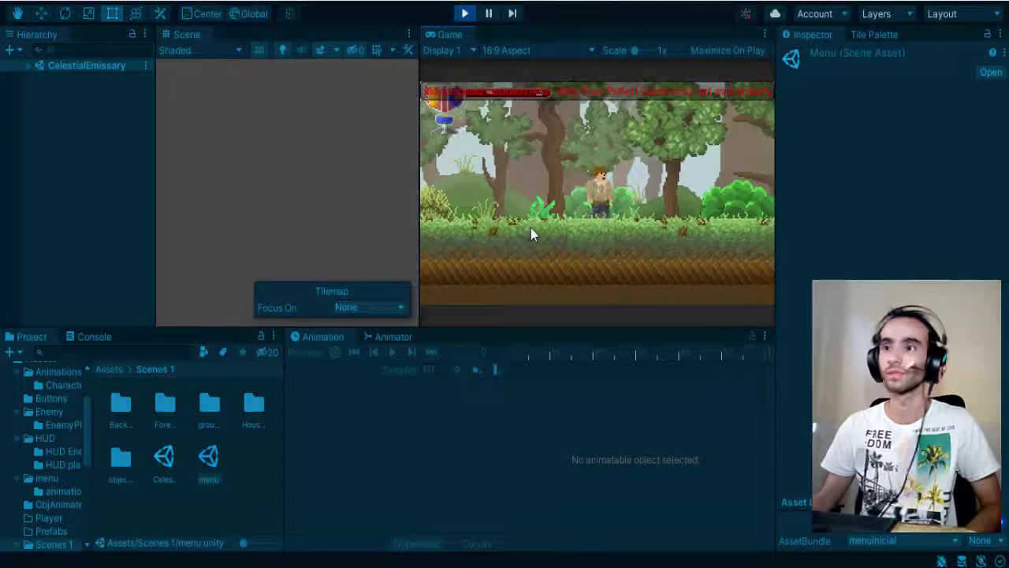
key(d)
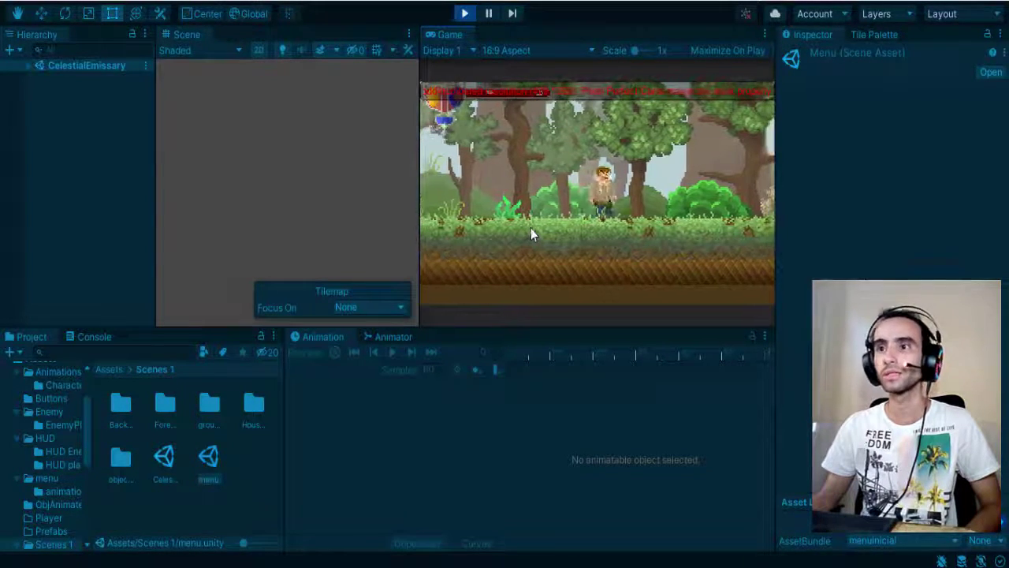
click(465, 14)
Step: Switch to Visual Studio Code and examine PlayerAtack.cs from its variable declarations down to the Update method
key(alt+Tab)
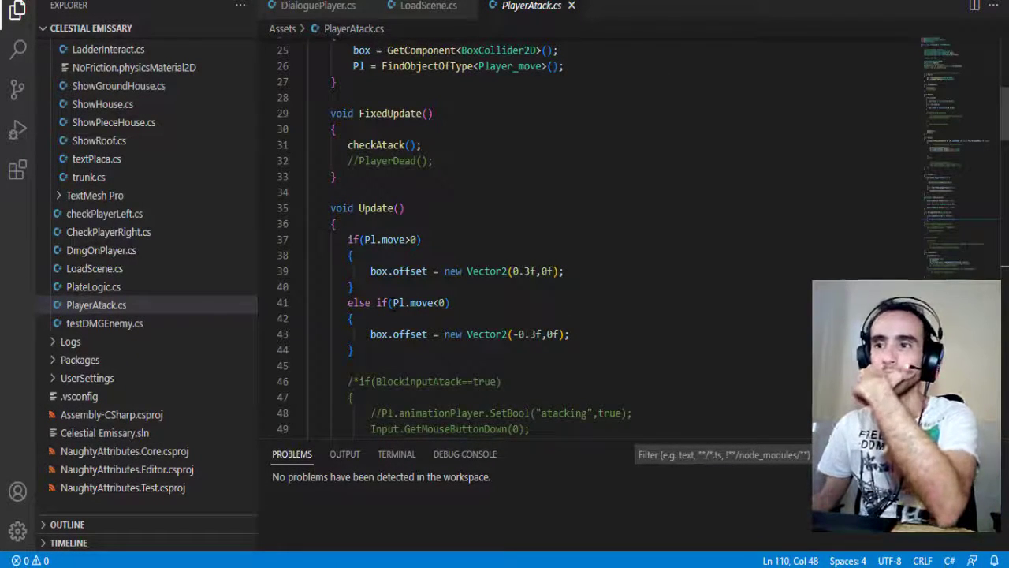
scroll(504, 237, up, 3)
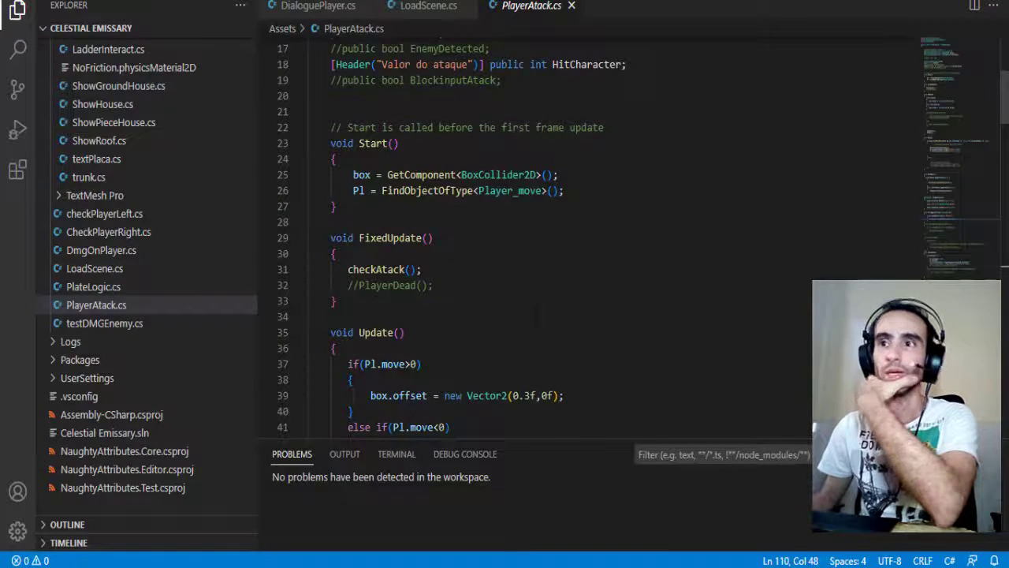
scroll(536, 316, up, 1)
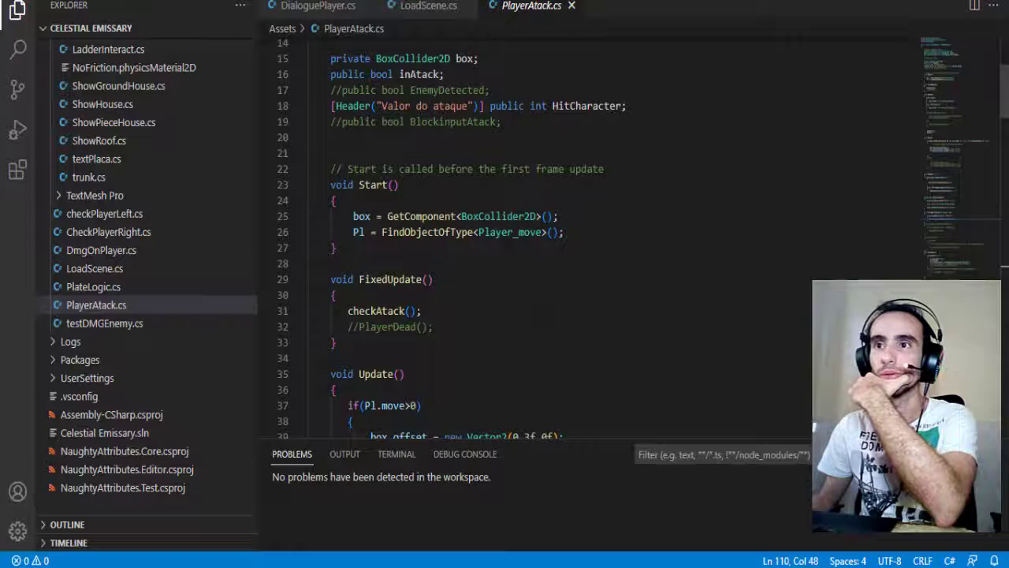
scroll(536, 316, up, 1)
scroll(536, 316, up, 2)
scroll(537, 316, up, 2)
scroll(536, 316, down, 5)
scroll(536, 316, down, 3)
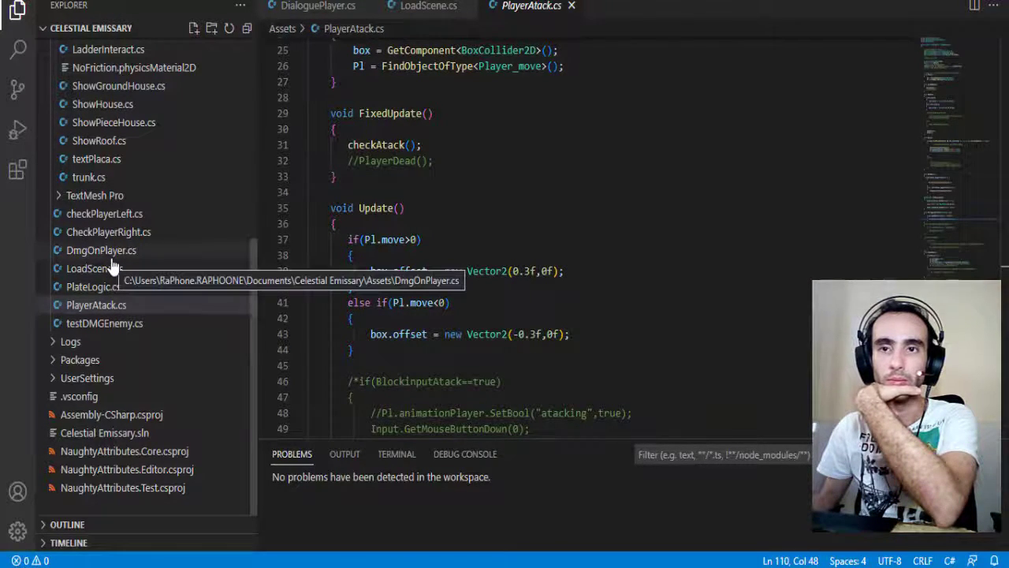
Step: Find DmgOnPlayer.cs among the project's scripts, open it, and review its health variables, trigger methods and commented-out code
scroll(115, 323, up, 2)
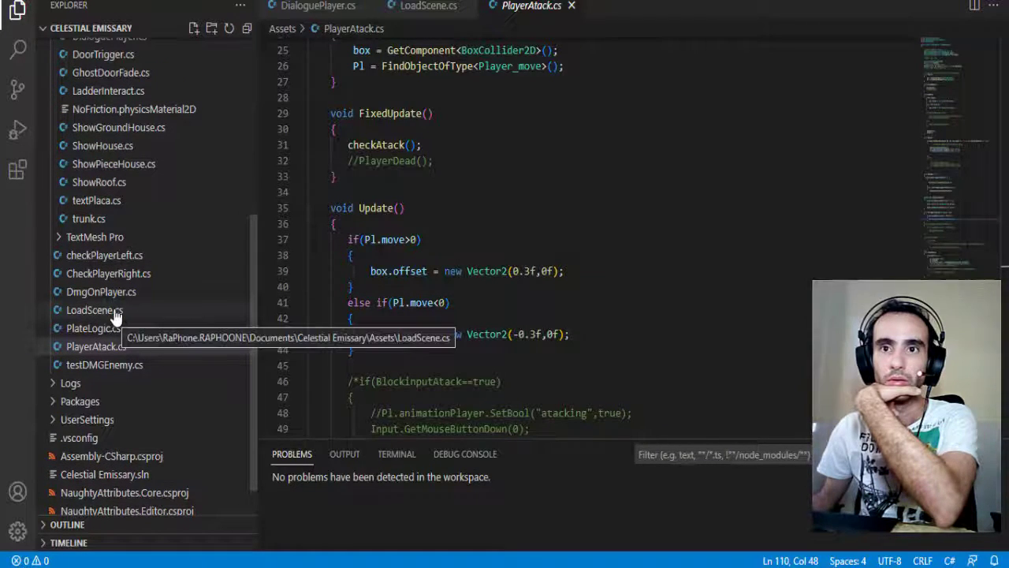
scroll(115, 260, up, 4)
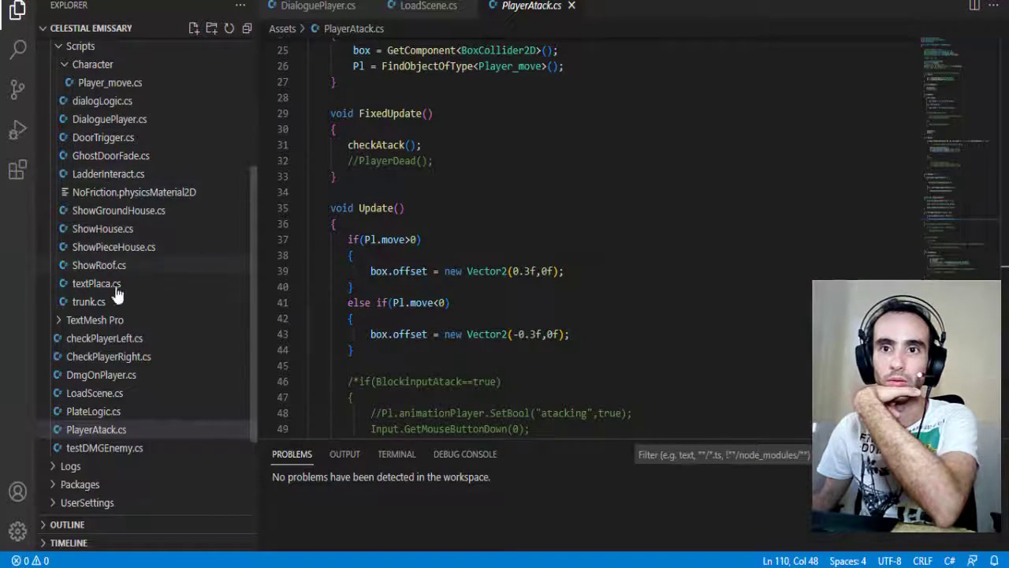
click(111, 376)
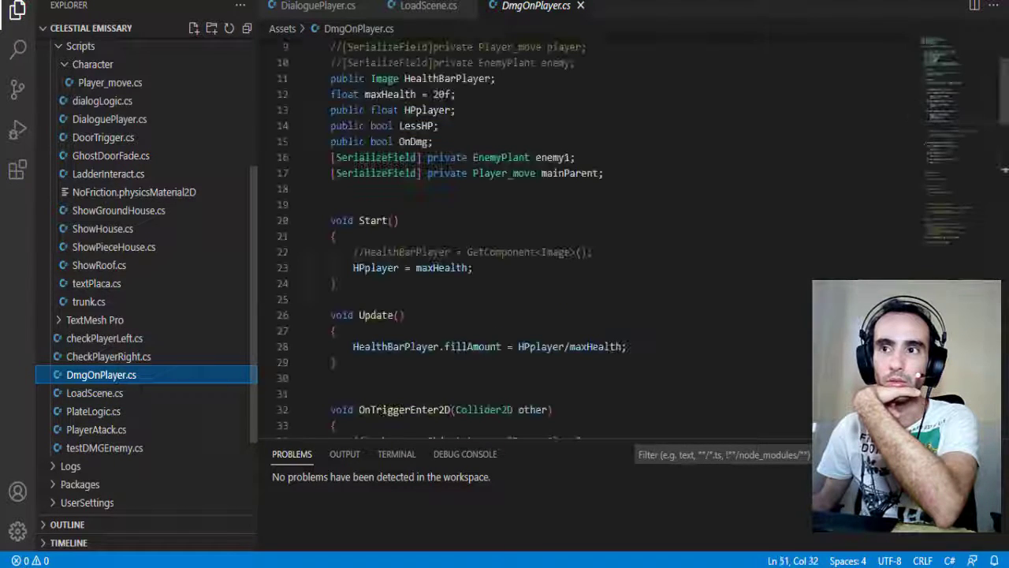
scroll(552, 236, down, 2)
scroll(552, 237, down, 7)
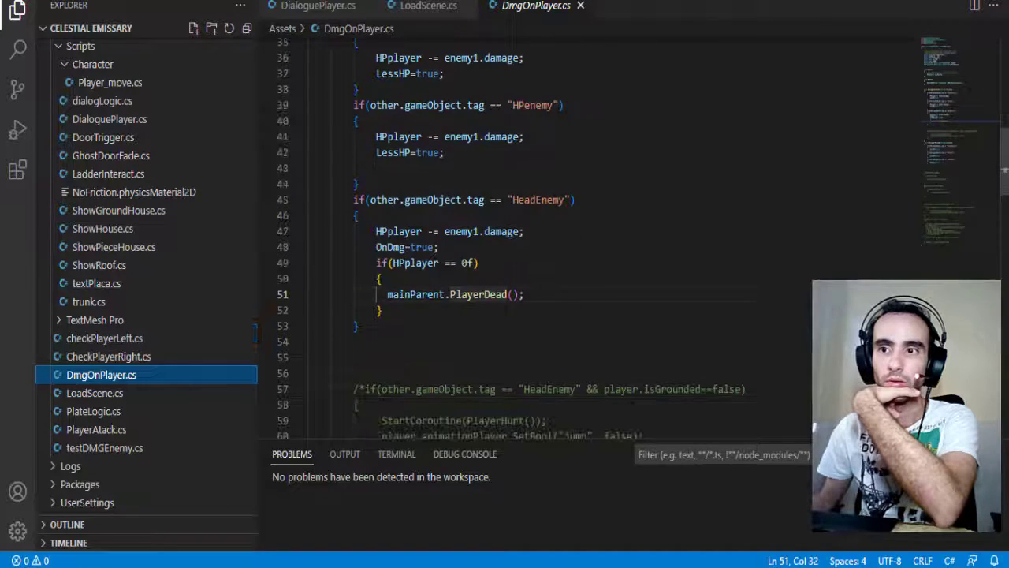
scroll(505, 185, down, 10)
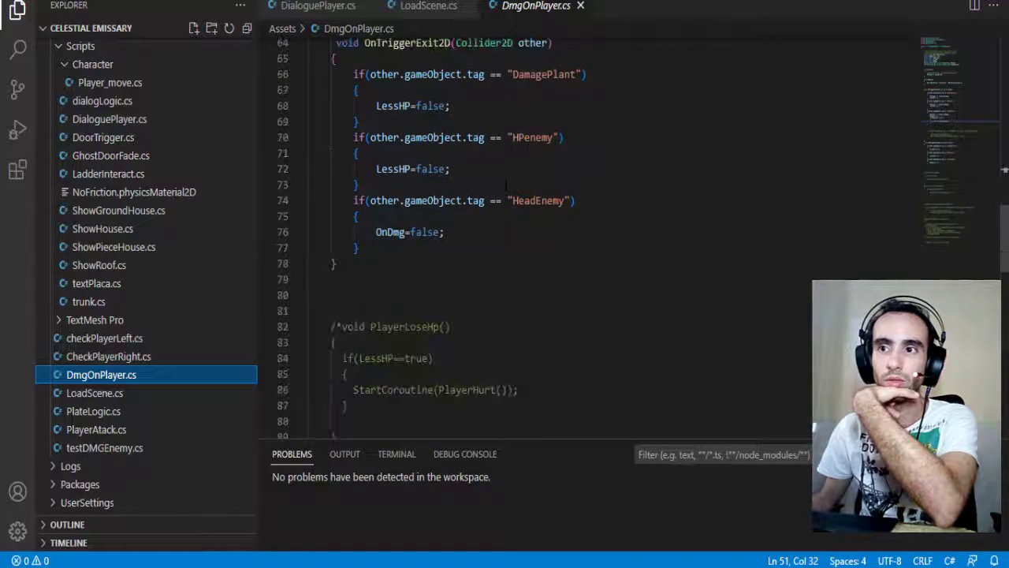
scroll(505, 184, down, 11)
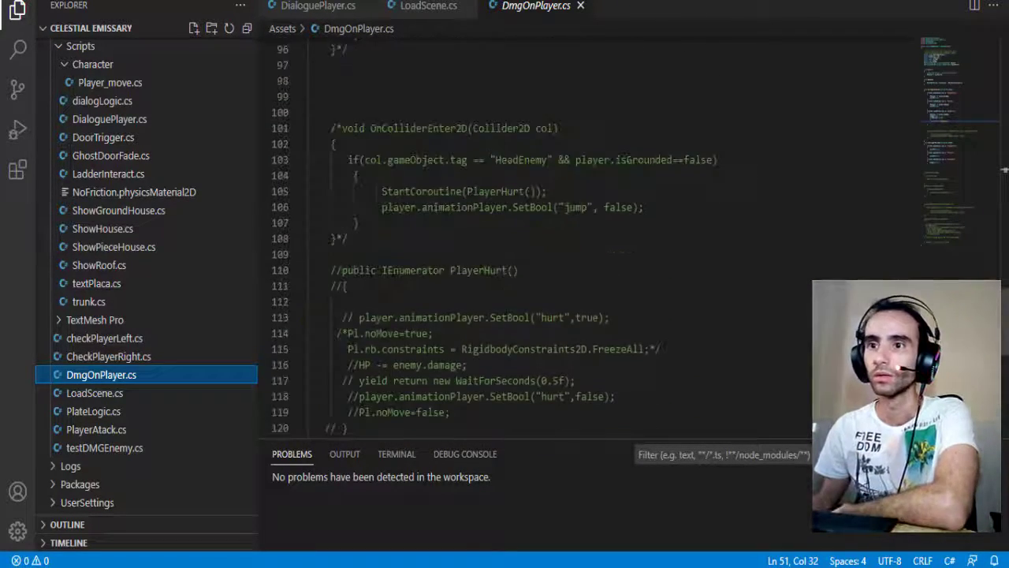
scroll(552, 237, up, 20)
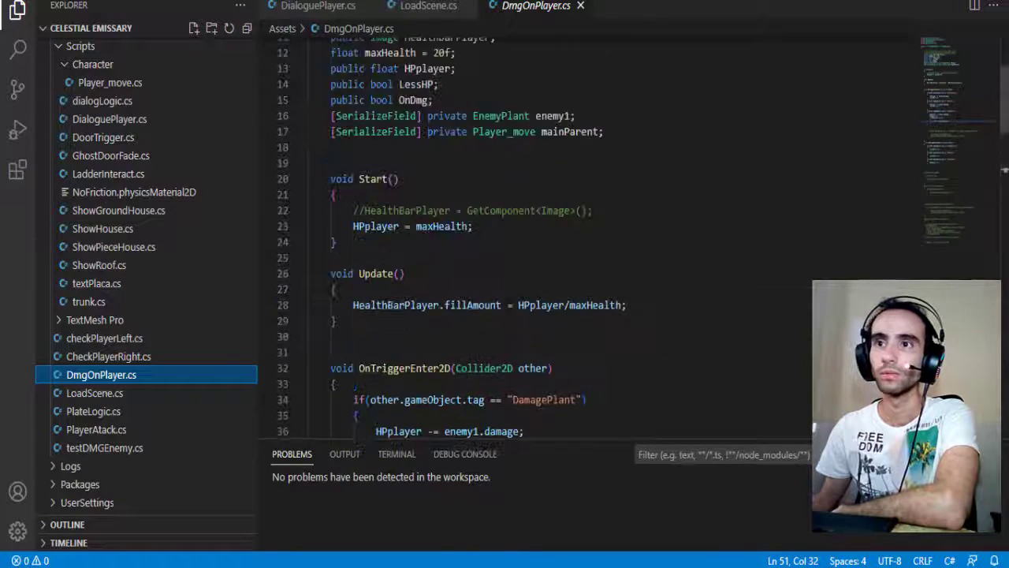
scroll(552, 236, up, 3)
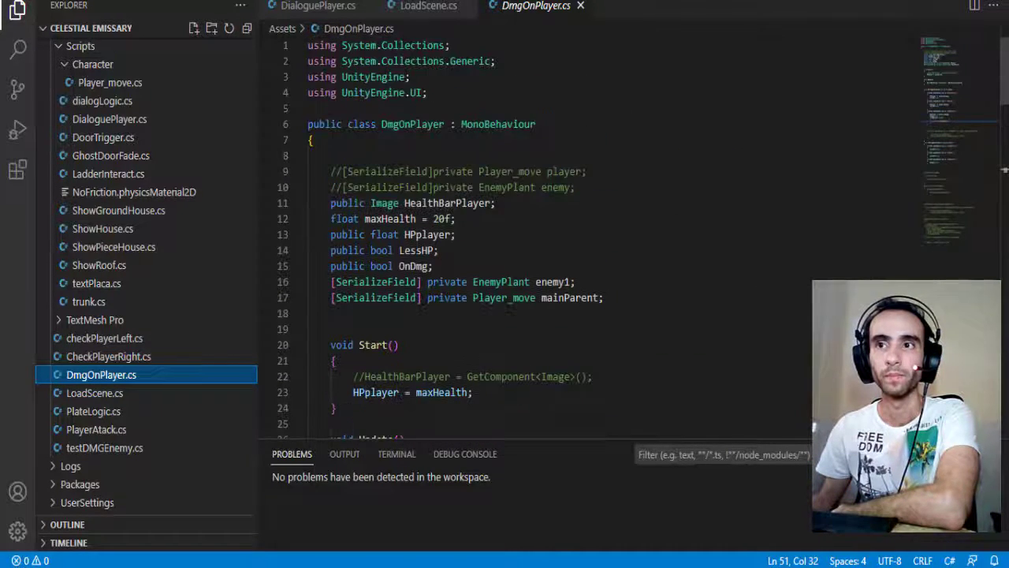
Step: Reopen PlayerAtack.cs and read from the field declarations through Update to the Atack method
click(122, 429)
scroll(533, 273, up, 4)
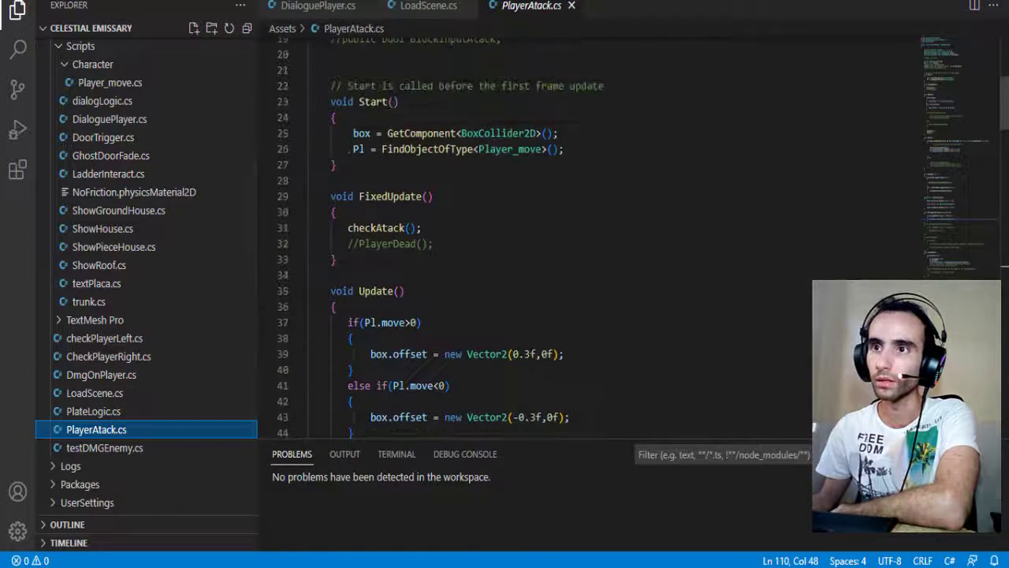
scroll(533, 272, up, 2)
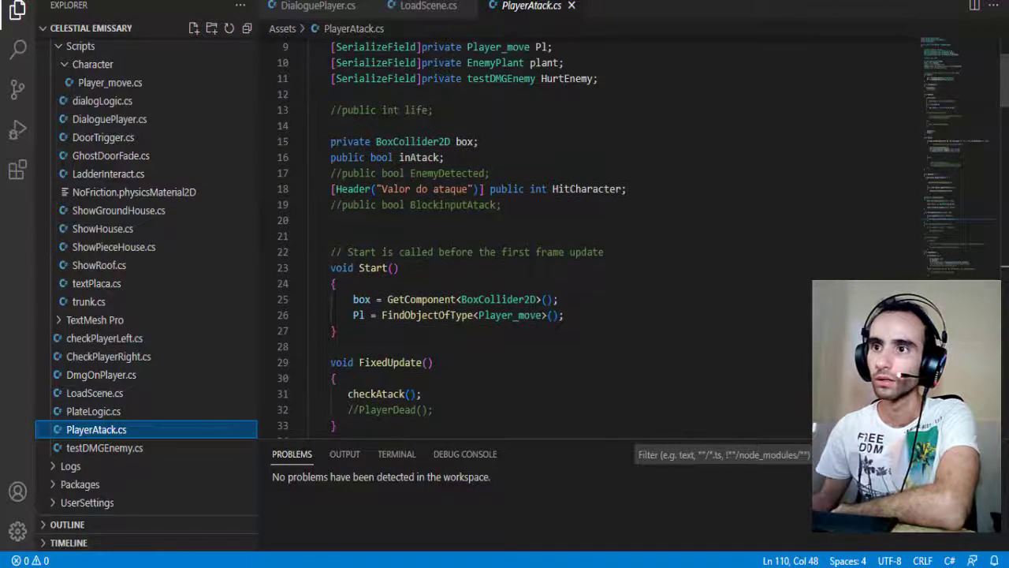
scroll(533, 269, down, 10)
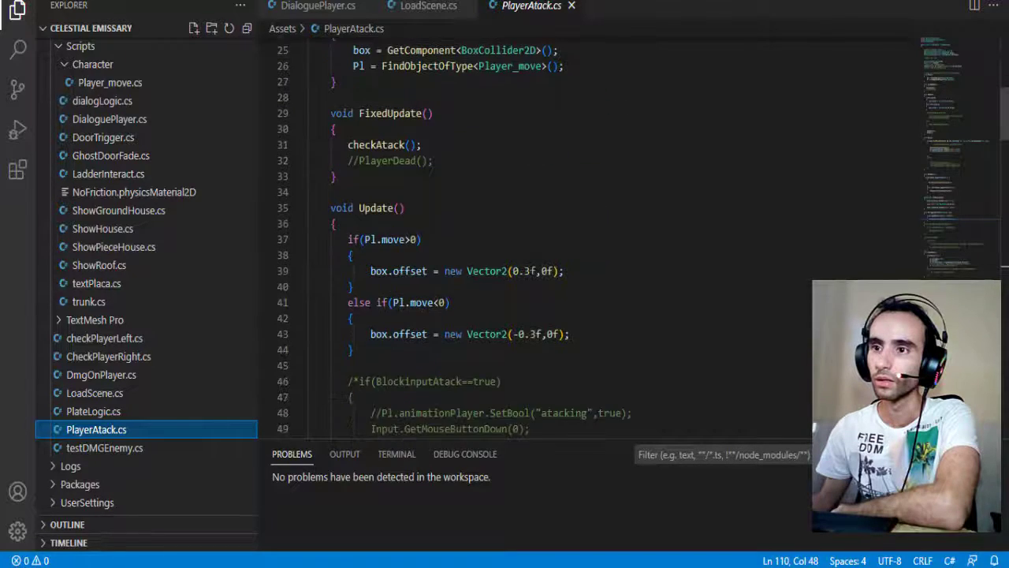
scroll(532, 268, down, 3)
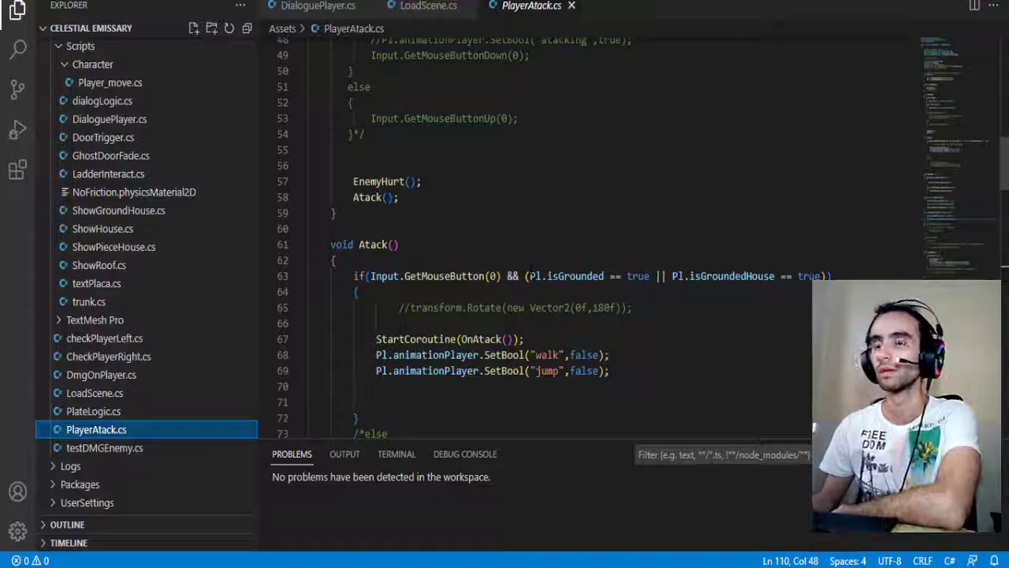
scroll(531, 268, down, 1)
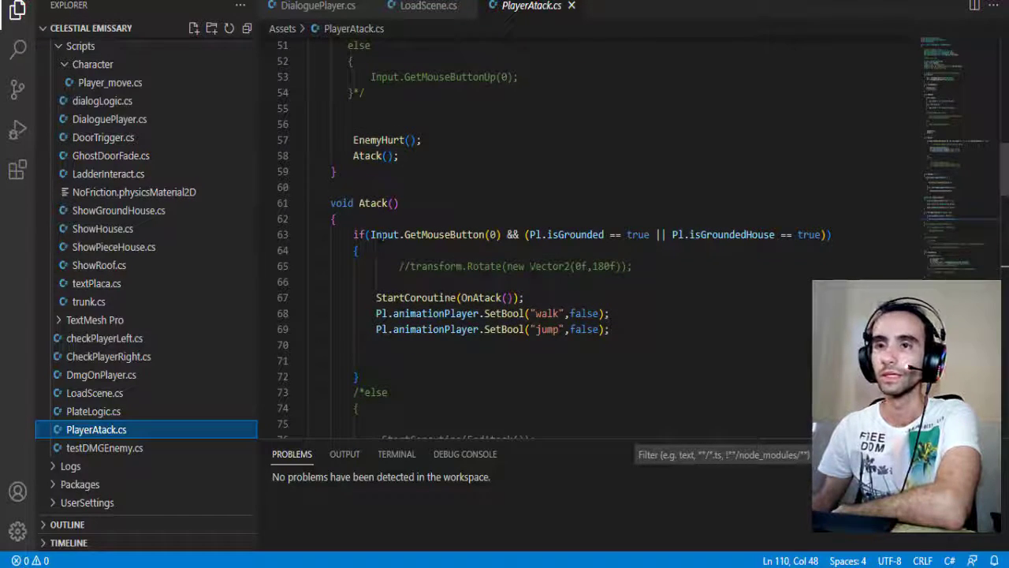
Step: Highlight the body of the Atack method and the GetMouseButton(0) call in its if condition
drag(330, 203, 377, 345)
key(Escape)
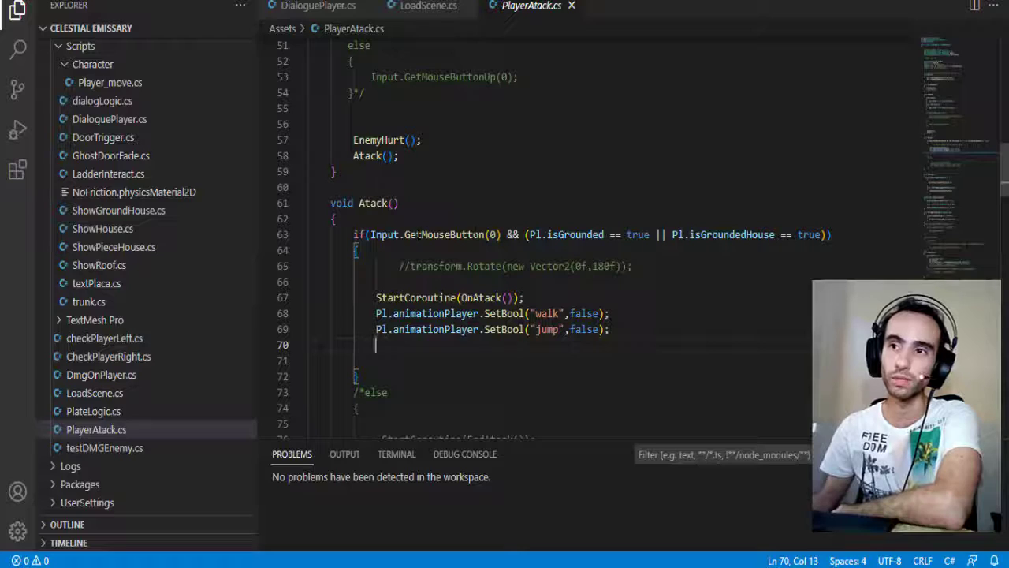
drag(405, 234, 502, 234)
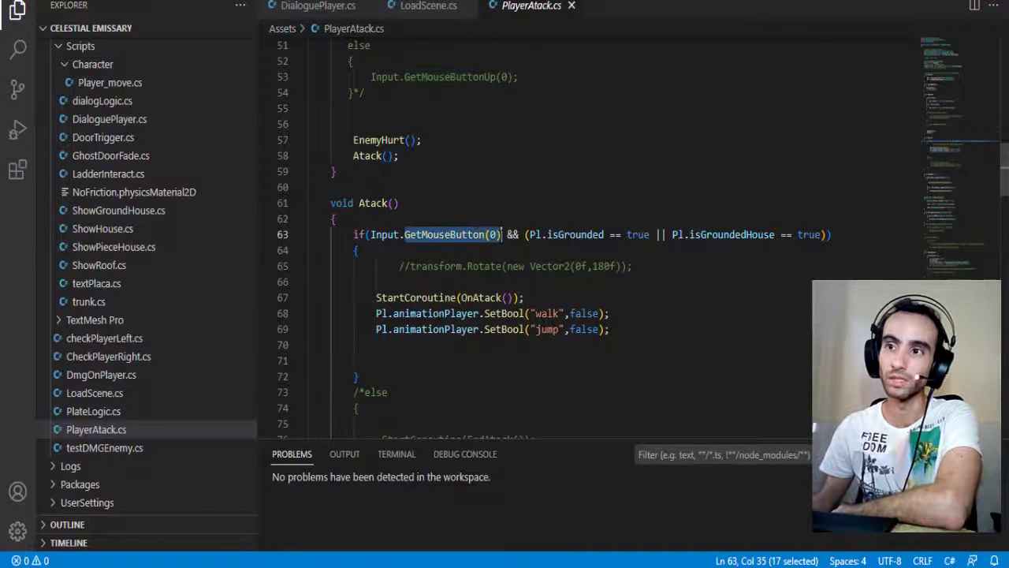
click(460, 247)
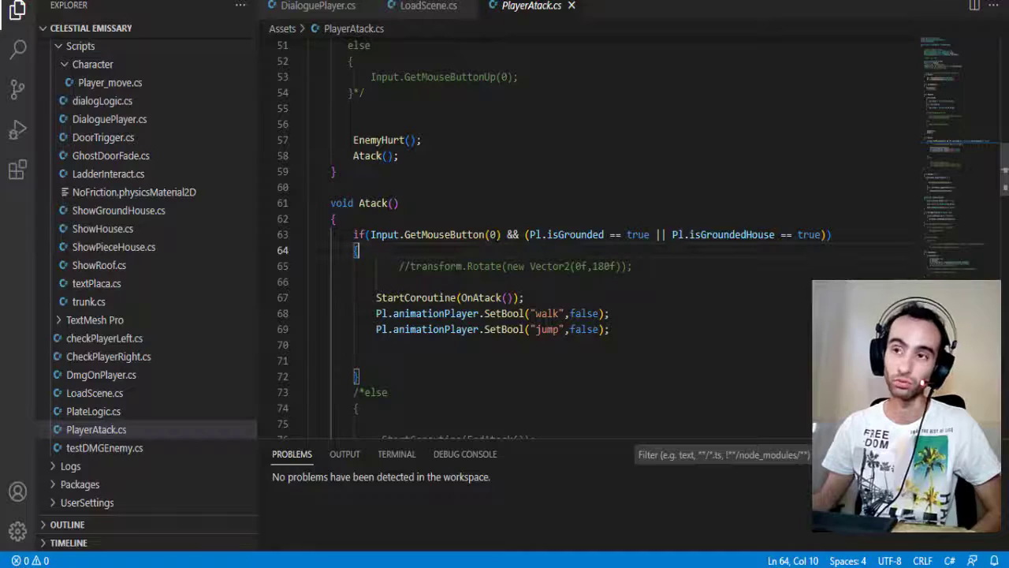
click(647, 281)
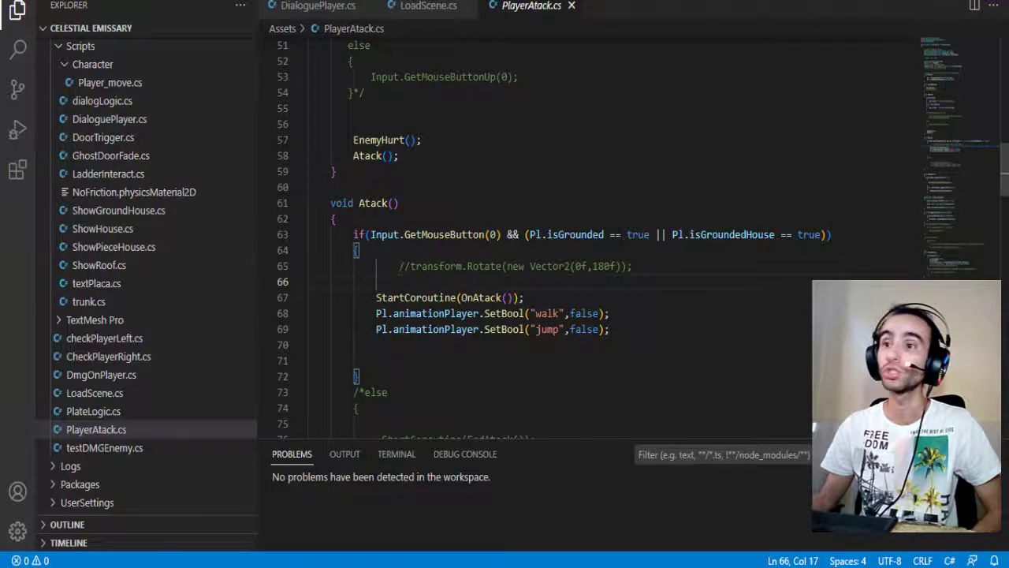
Step: Highlight the && operator, the isGrounded and isGroundedHouse checks, and the combined condition of the Atack method's if statement
double_click(512, 234)
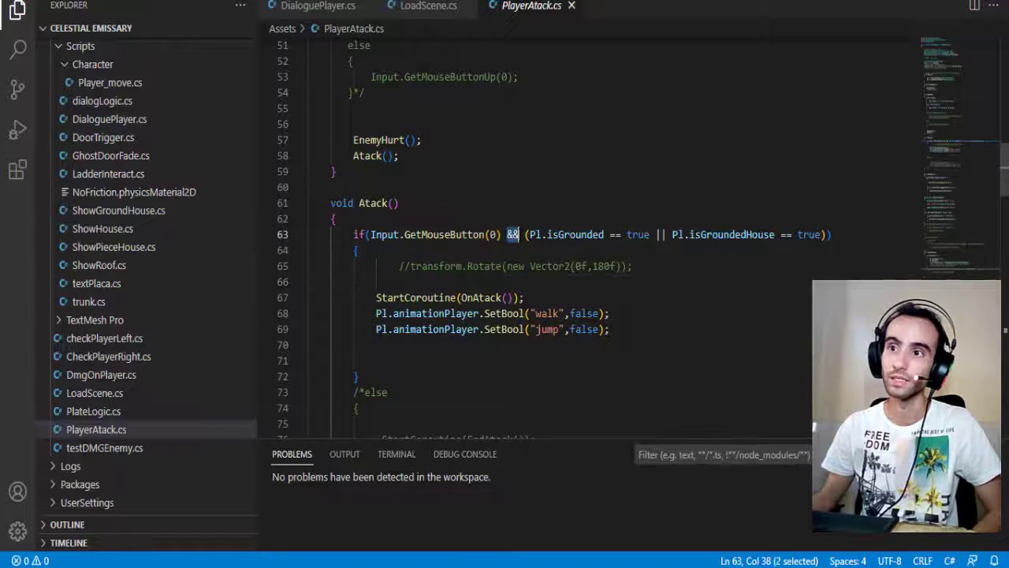
key(Left)
drag(529, 234, 821, 234)
key(Down)
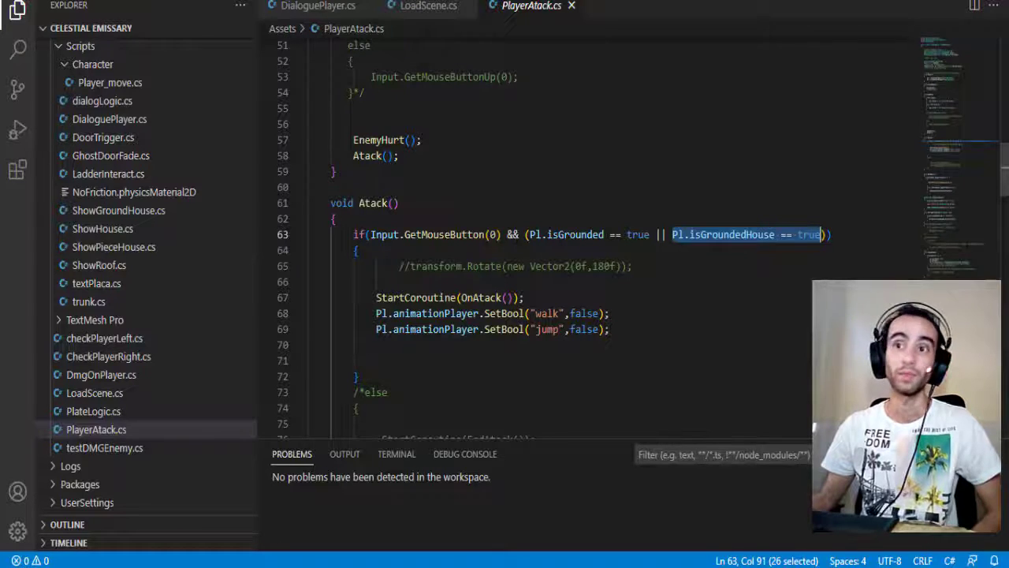
drag(370, 235, 780, 234)
Step: Highlight the StartCoroutine(OnAtack()) call in the Atack method and place the cursor at the end of the "walk" SetBool line
click(542, 298)
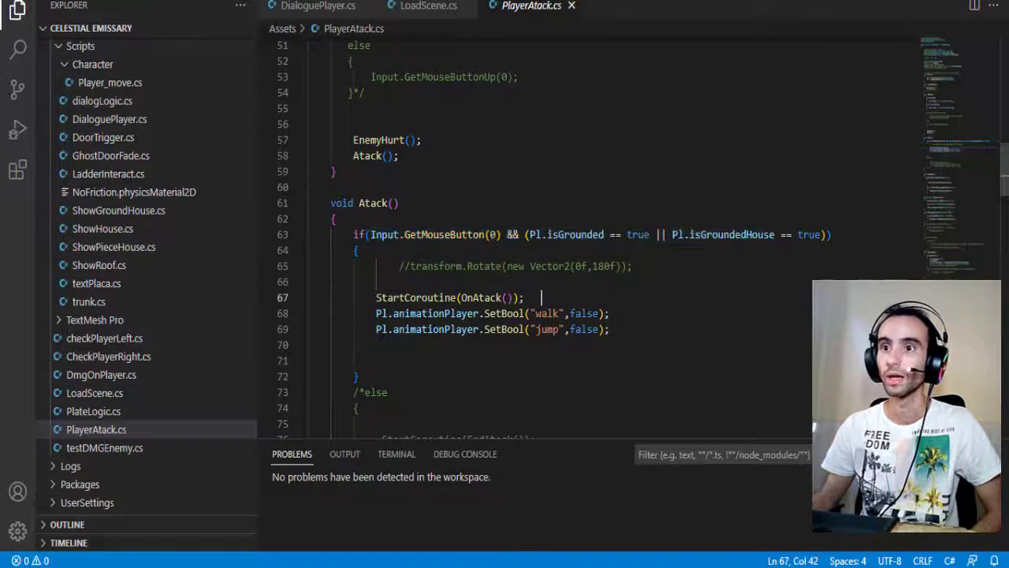
drag(524, 297, 382, 298)
key(Down)
key(End)
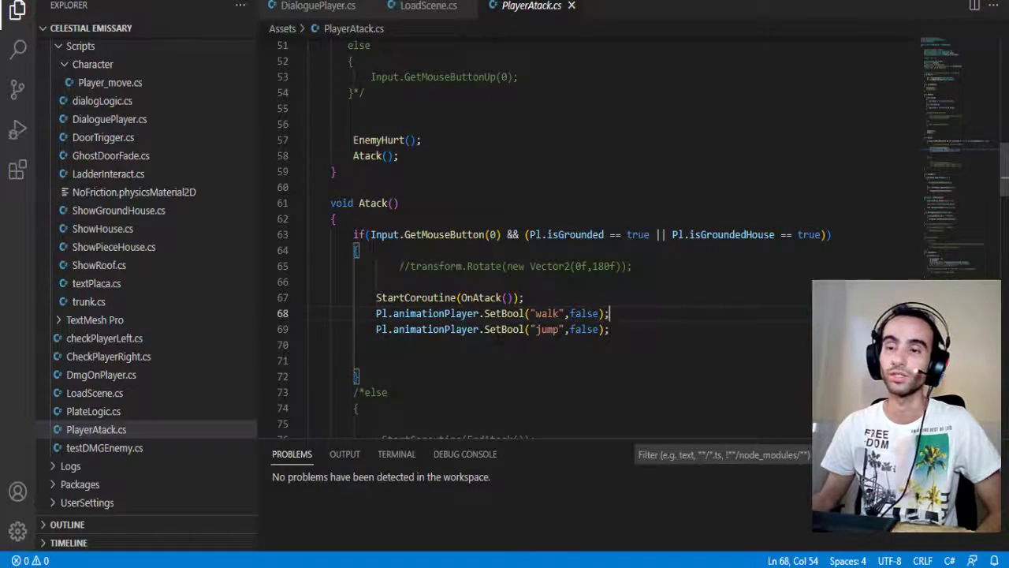
Step: Highlight the "jump" SetBool line and the OnAtack call in the Atack method, and locate the OnAtack coroutine
mouse_move(371, 313)
mouse_down()
mouse_move(604, 313)
mouse_move(610, 331)
mouse_move(377, 344)
mouse_move(376, 329)
mouse_up()
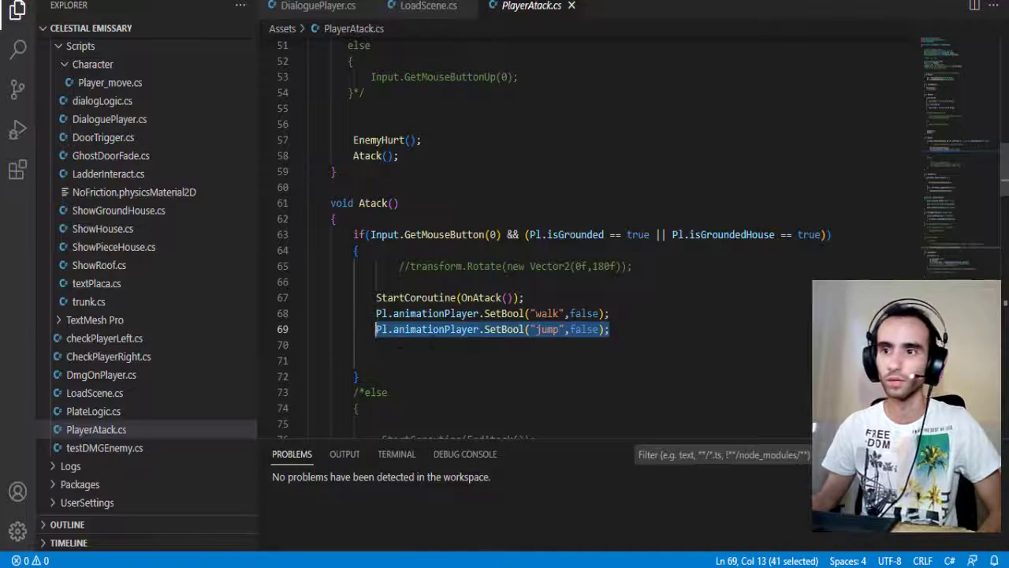
click(429, 297)
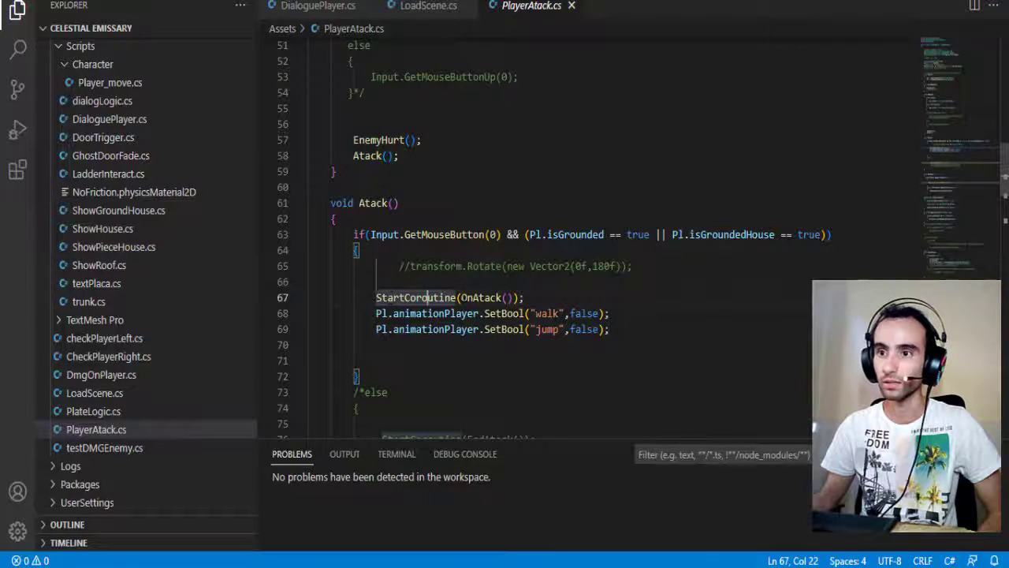
click(472, 297)
scroll(473, 296, down, 6)
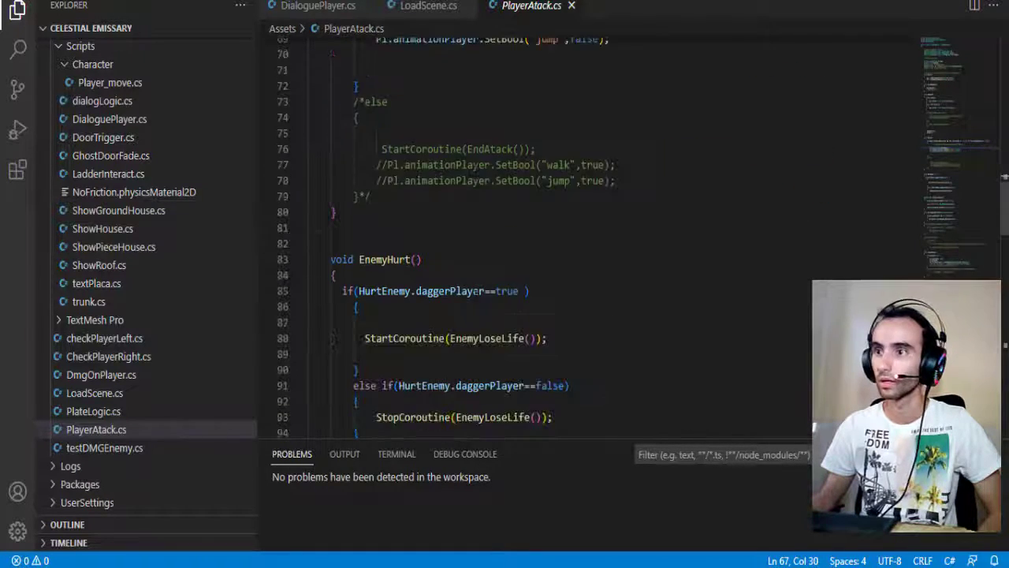
scroll(477, 291, down, 5)
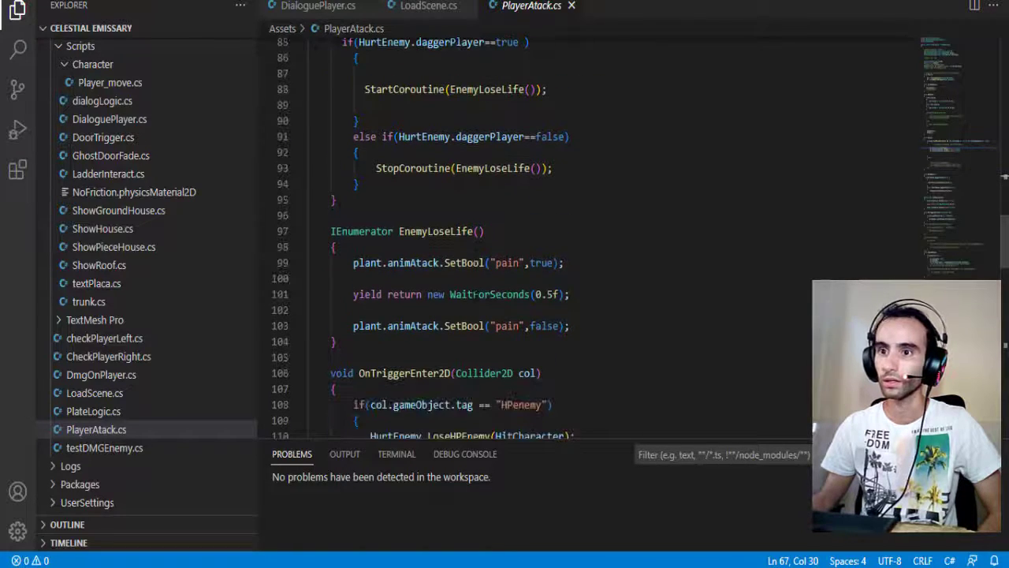
scroll(477, 291, down, 15)
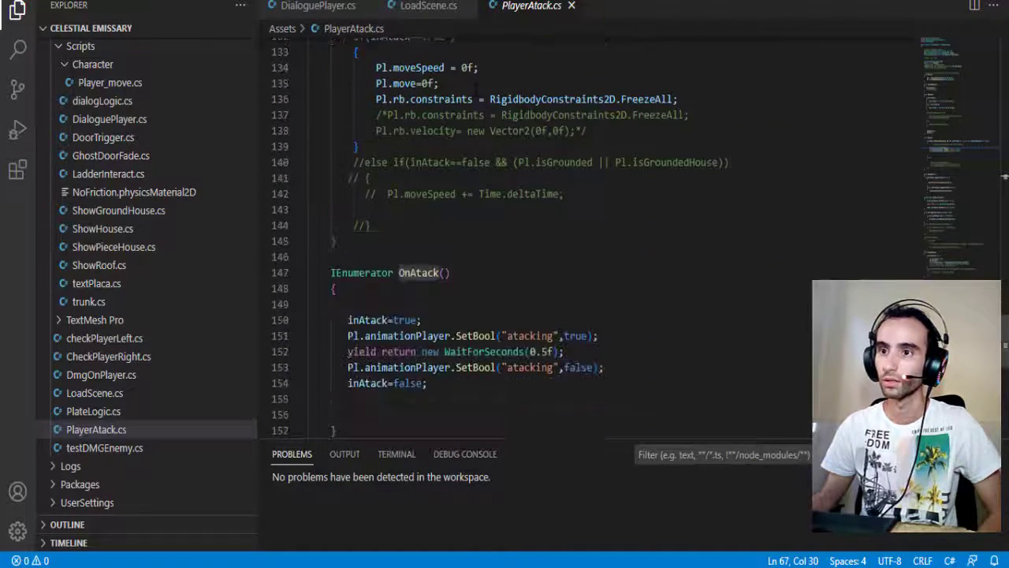
scroll(477, 291, down, 1)
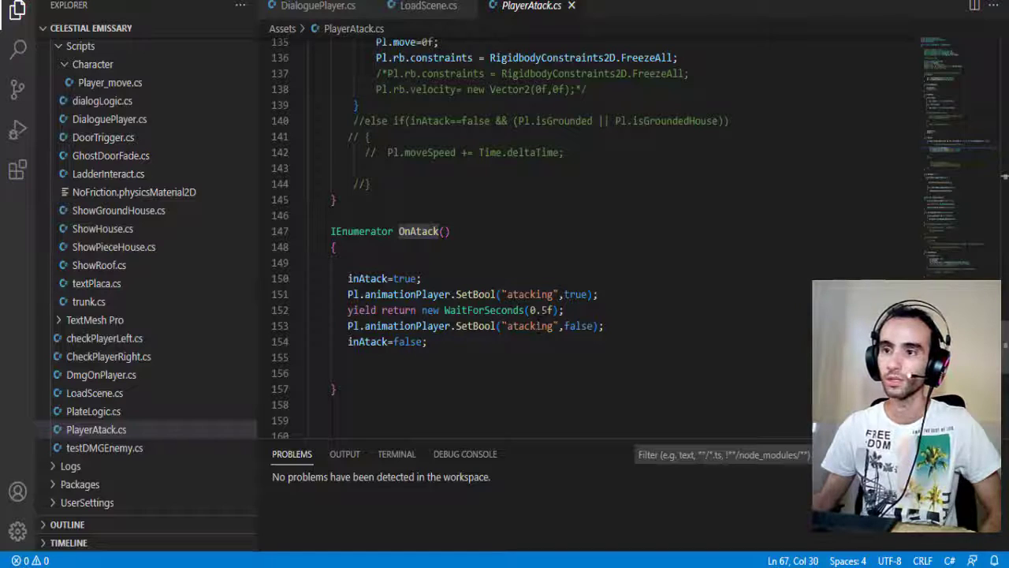
Step: Highlight the 0.5f wait time in the OnAtack coroutine and read back up to the checkAtack method
drag(529, 310, 554, 310)
click(348, 357)
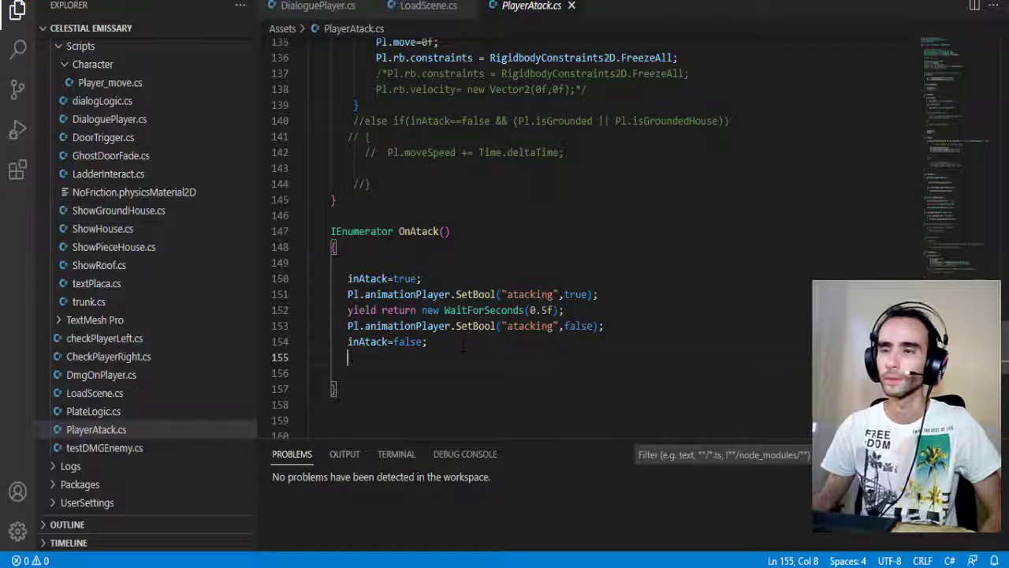
scroll(464, 344, up, 1)
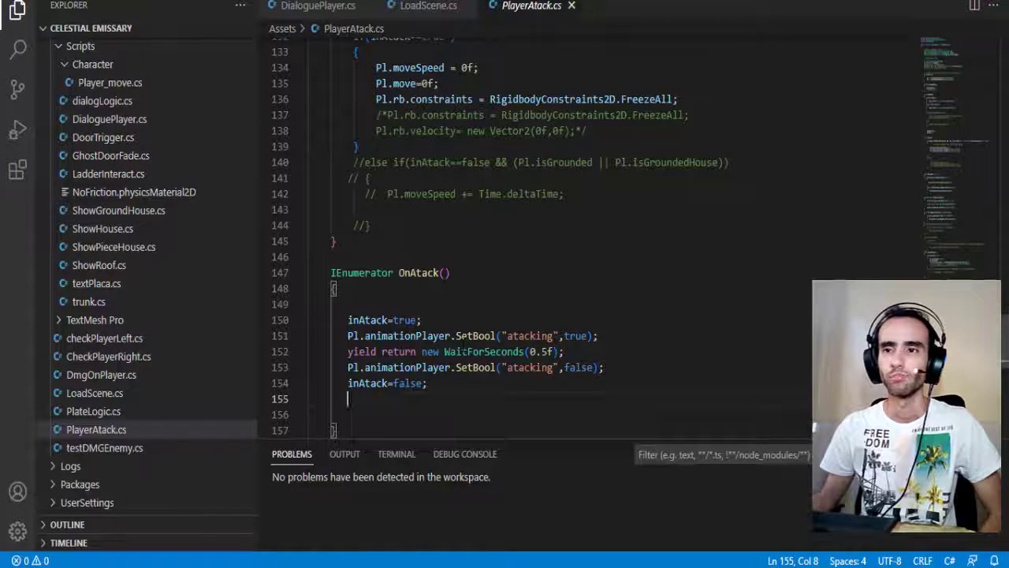
scroll(463, 344, up, 2)
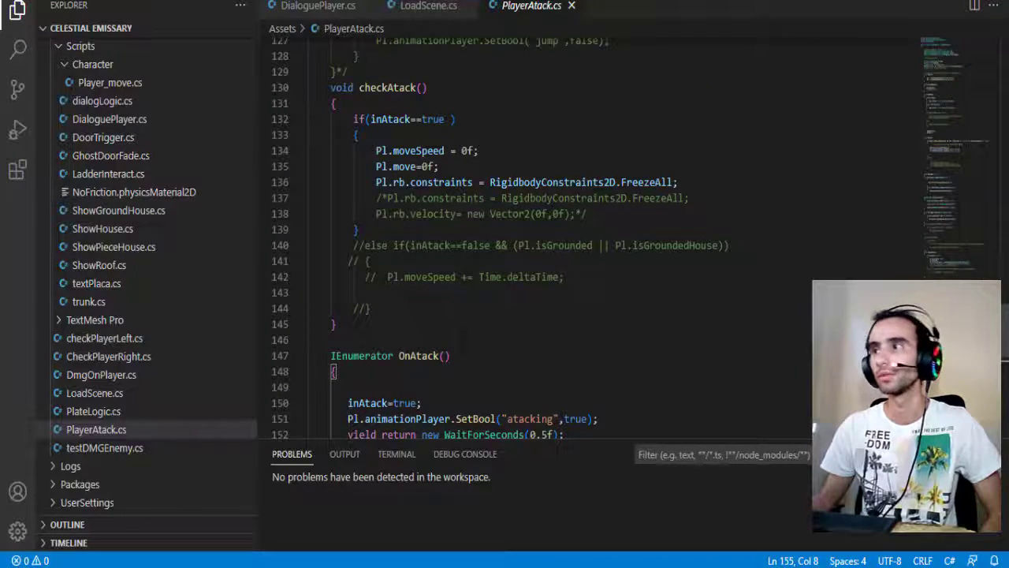
scroll(464, 344, up, 2)
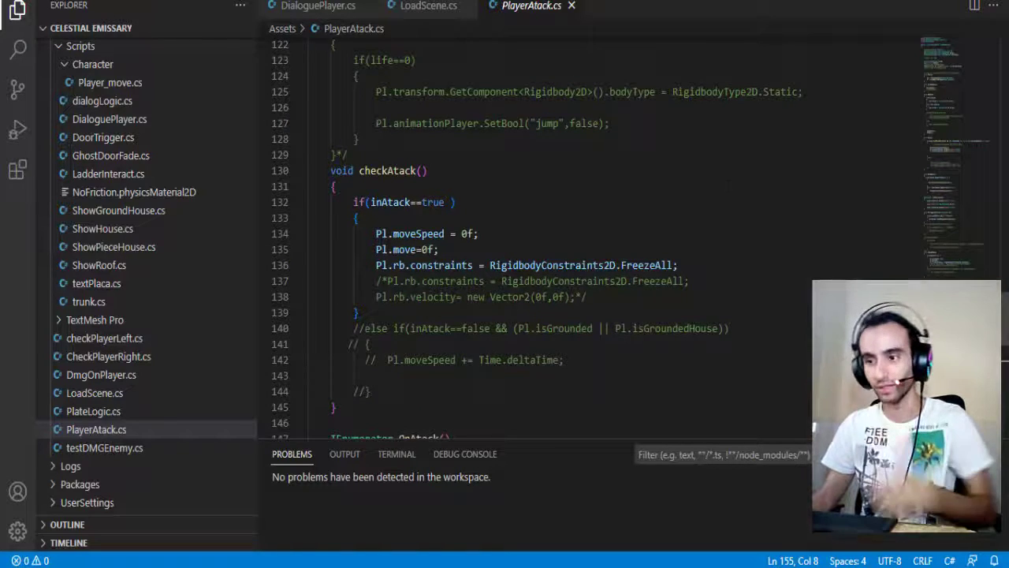
Step: Switch to Unity, run the menu scene, launch the game with the Start option, and stop play mode
key(alt+Tab)
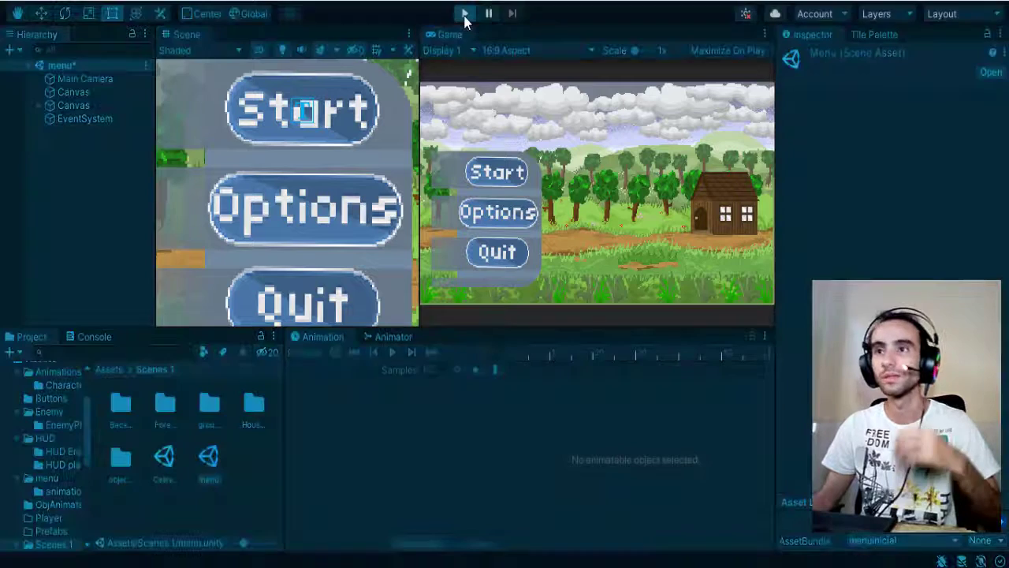
click(464, 14)
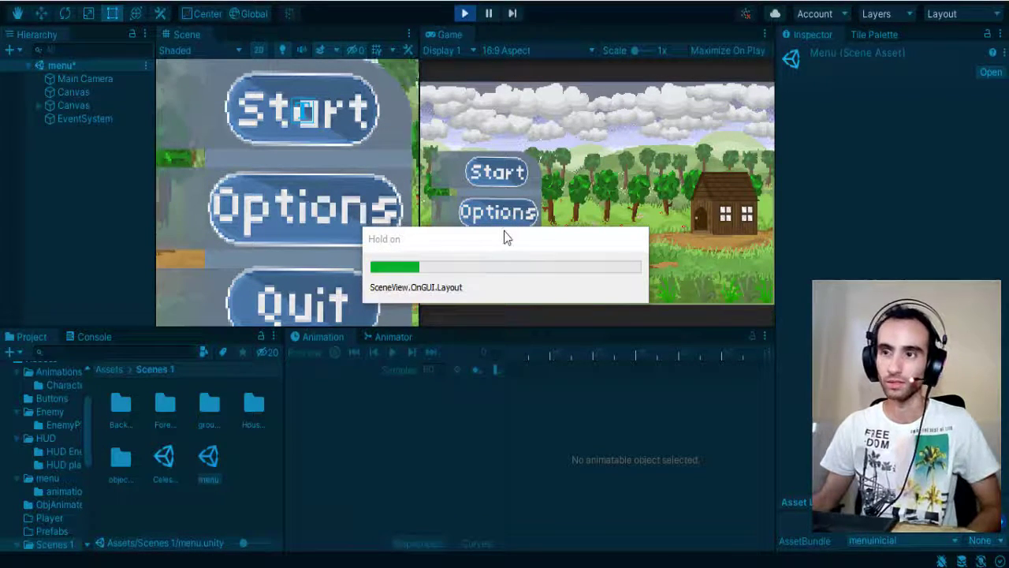
click(497, 173)
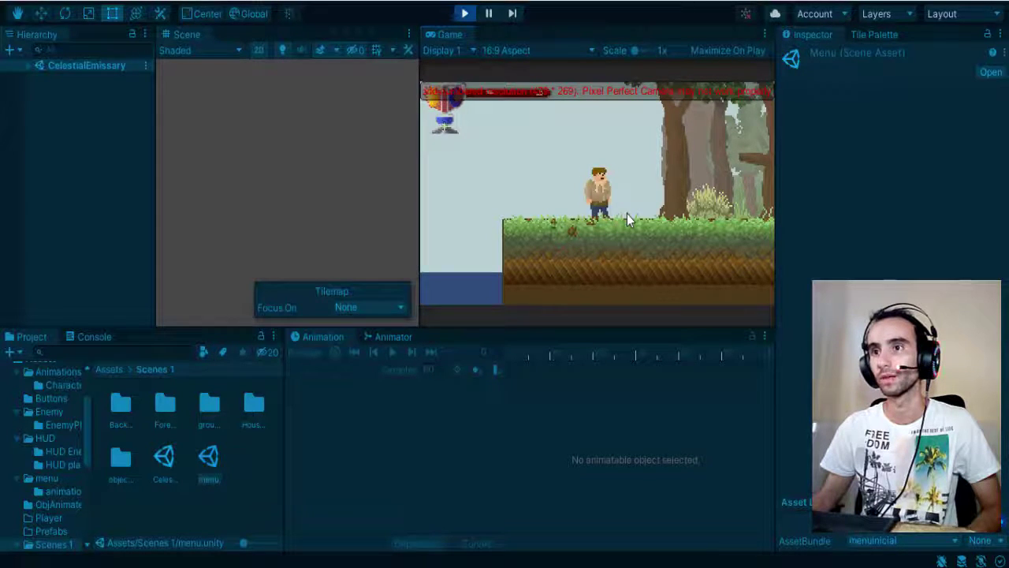
click(465, 15)
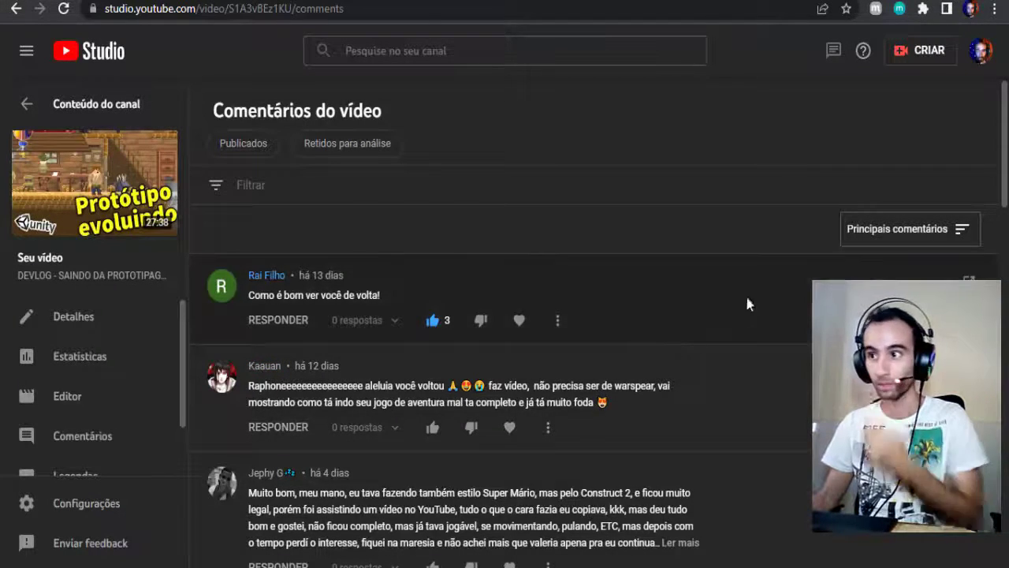
Step: Sort the devlog video's comments in YouTube Studio by "Mais recentes primeiro" and go through them to the oldest one
click(899, 230)
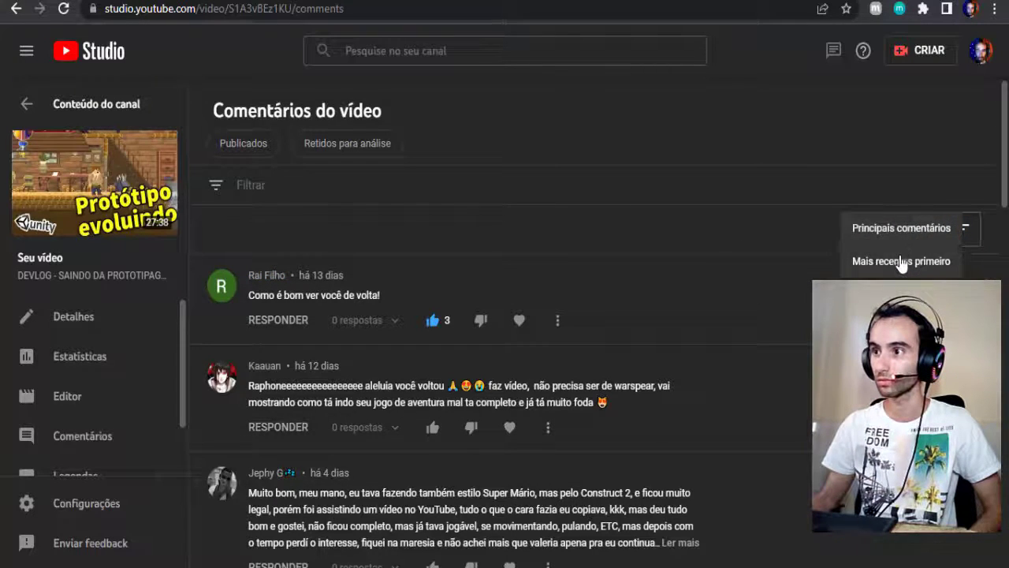
click(902, 261)
scroll(755, 364, down, 1)
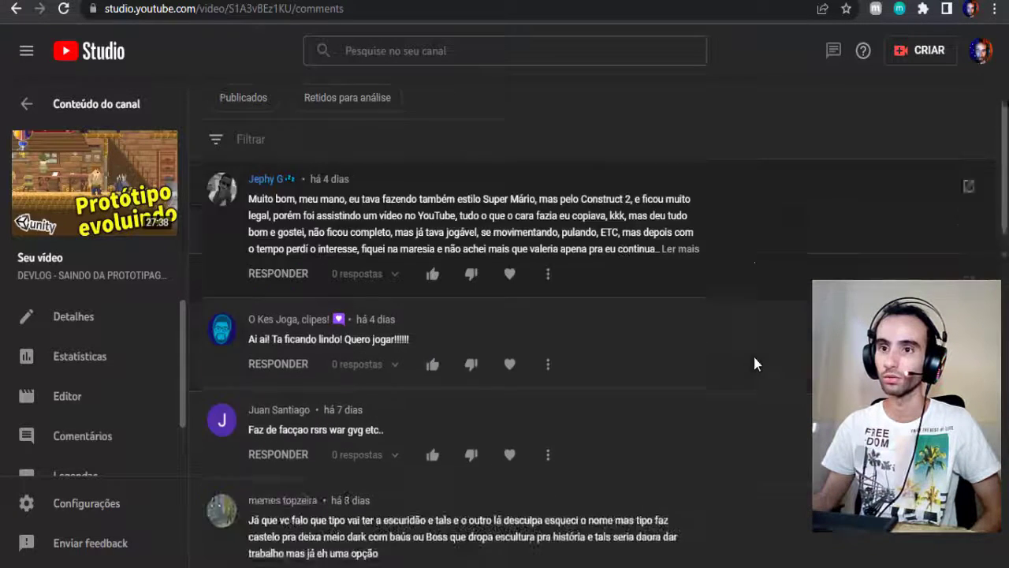
scroll(754, 364, down, 10)
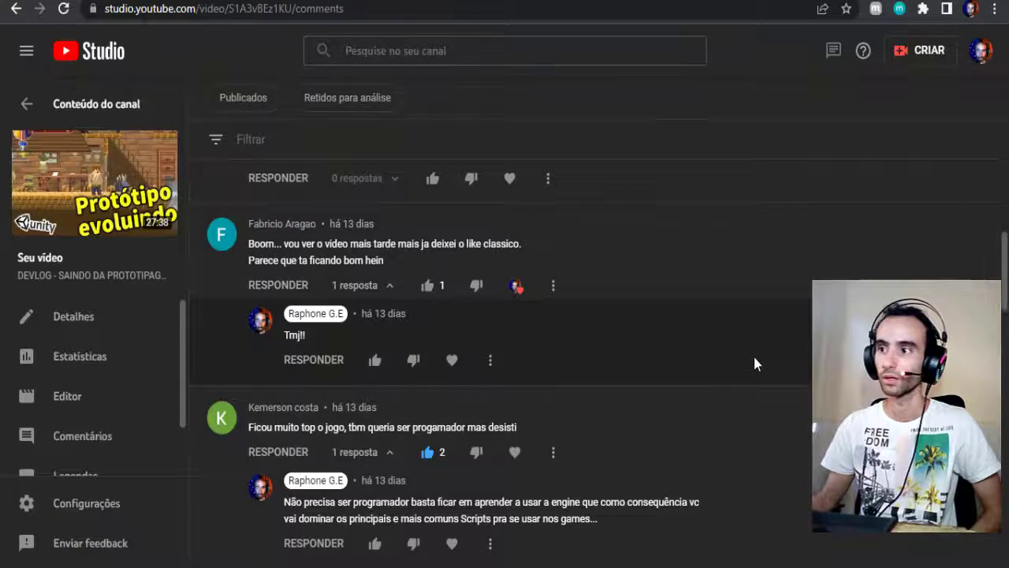
scroll(753, 363, down, 10)
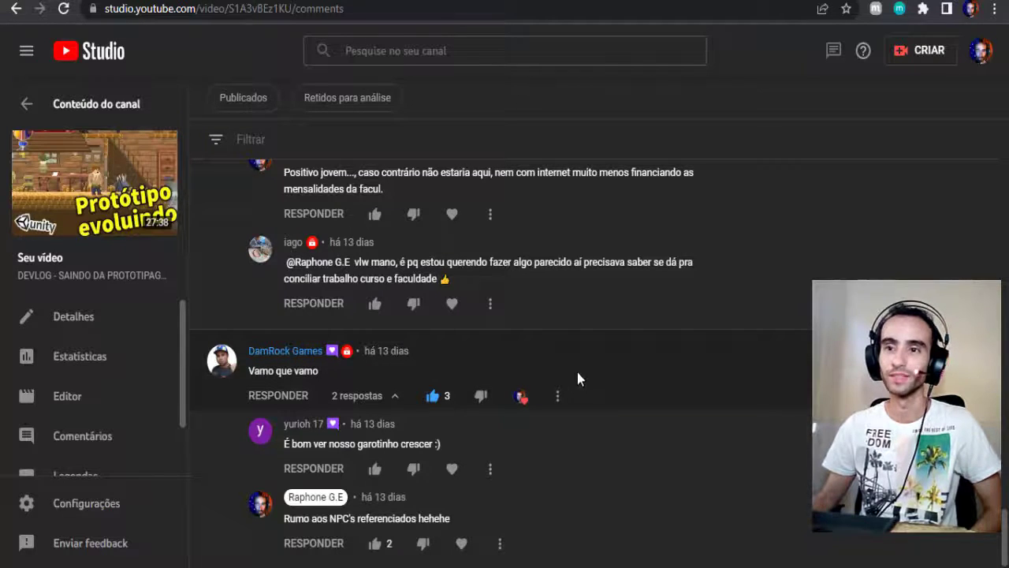
Step: Read the oldest comments upwards and expand the full text of the comment about making a game in RPG Maker
scroll(604, 389, up, 3)
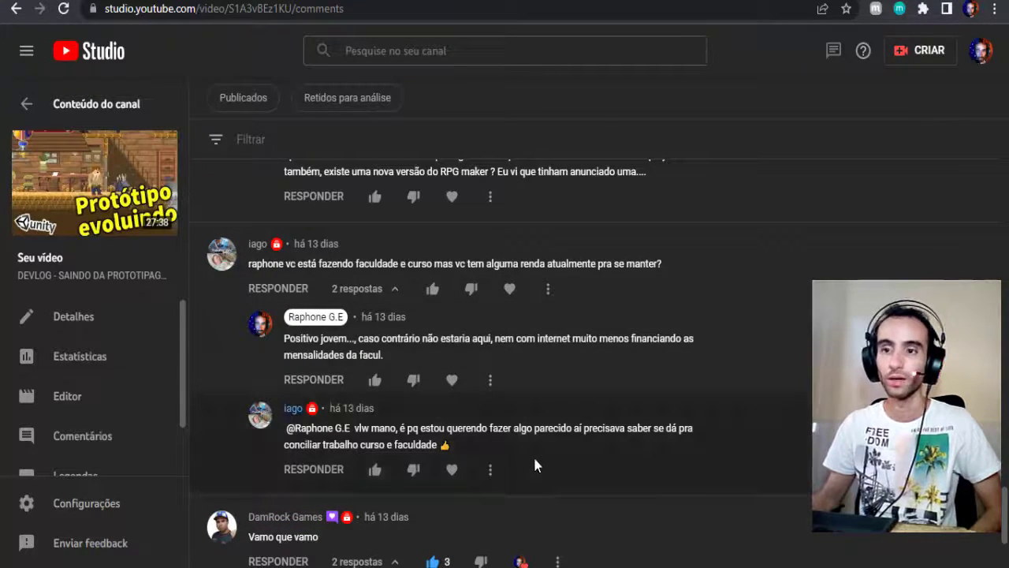
scroll(533, 456, down, 1)
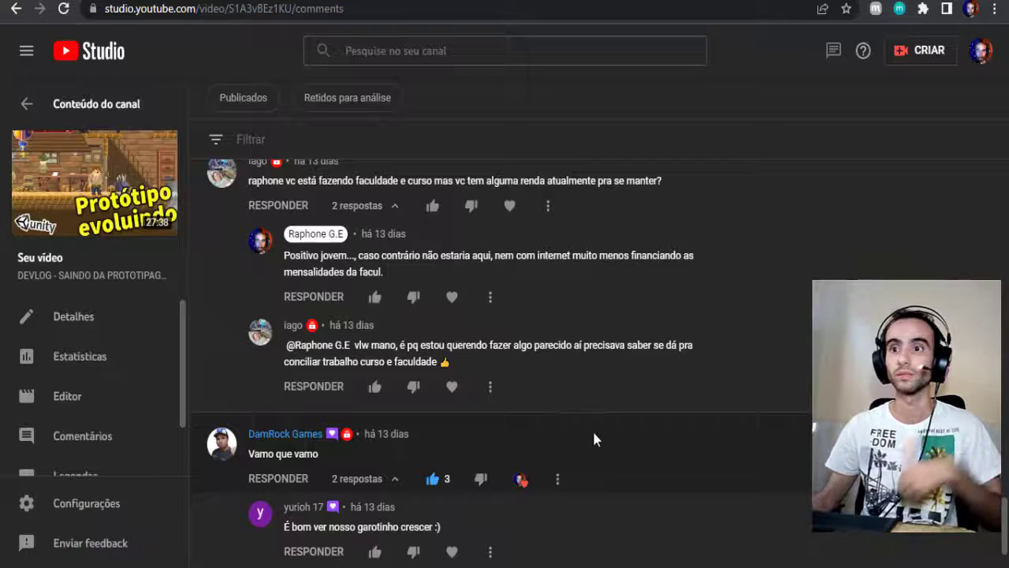
scroll(642, 394, up, 3)
scroll(642, 394, up, 3)
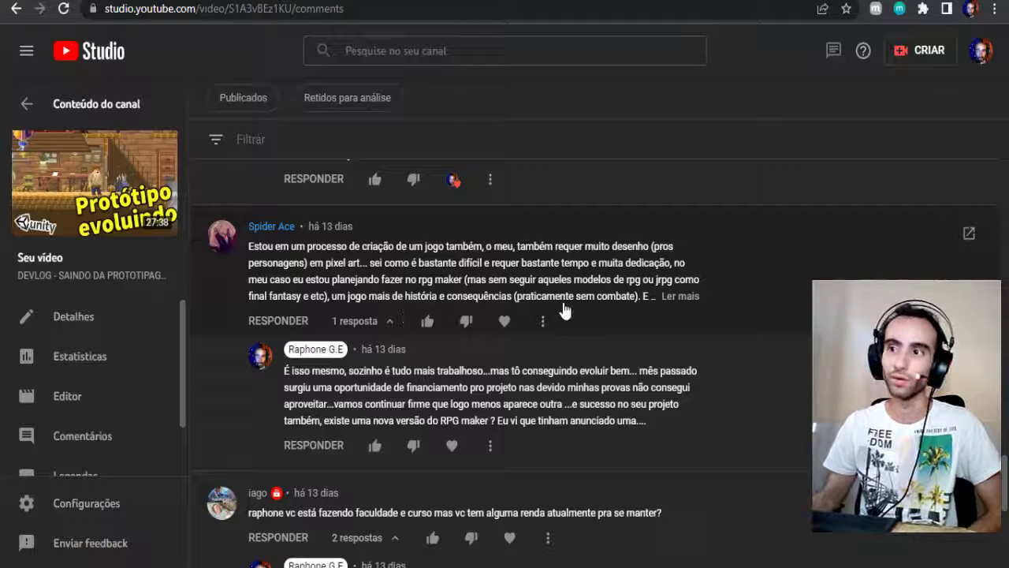
click(677, 297)
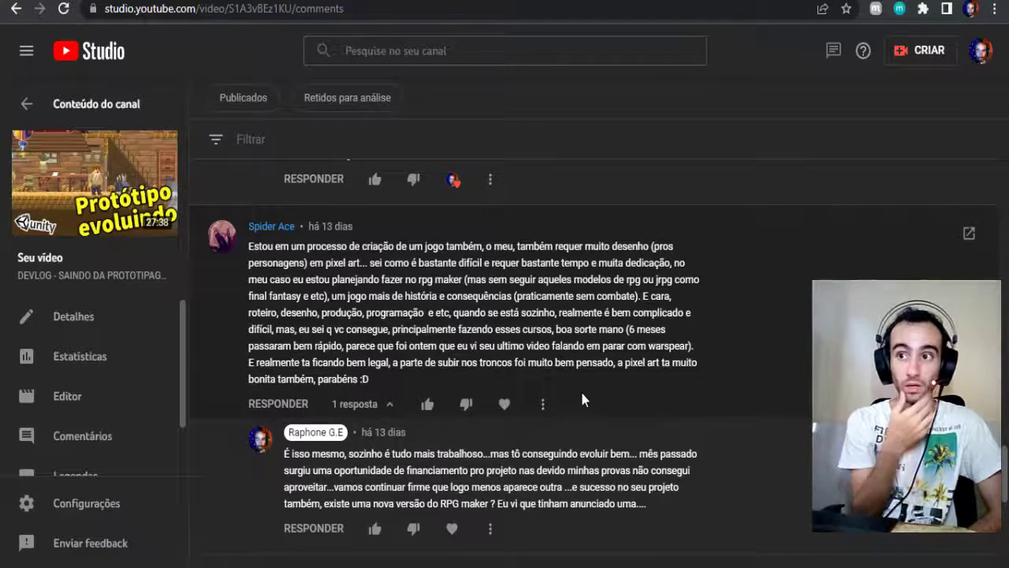
Step: Read the six-reply comment thread and expand the reply praising the animations
scroll(582, 398, up, 2)
scroll(582, 398, up, 7)
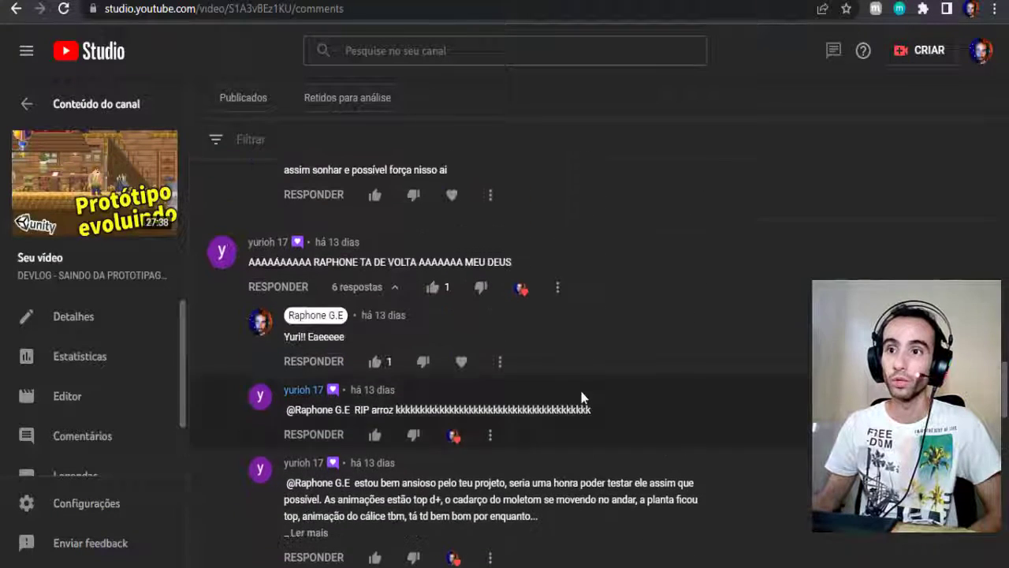
scroll(578, 385, down, 1)
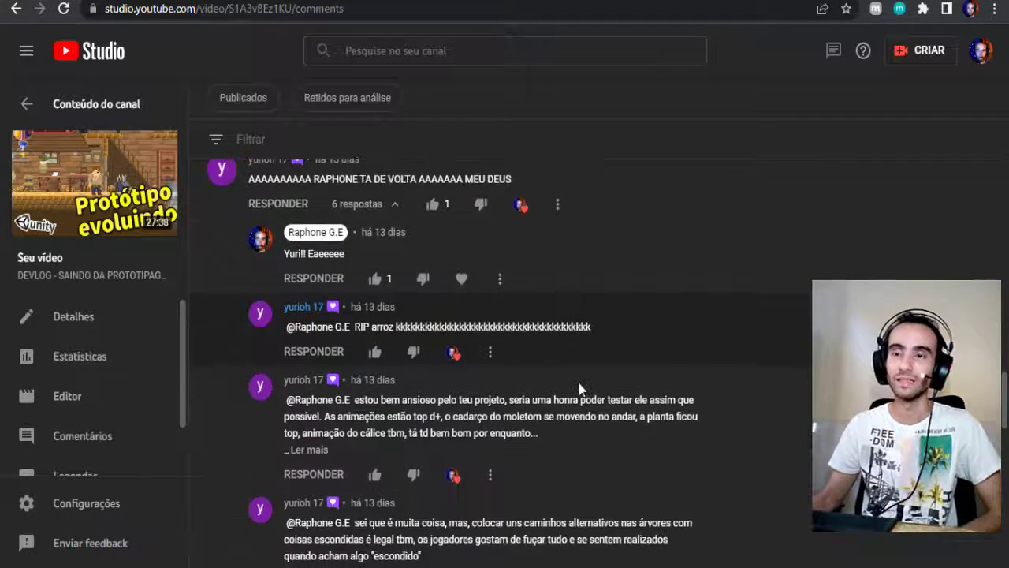
scroll(579, 387, down, 1)
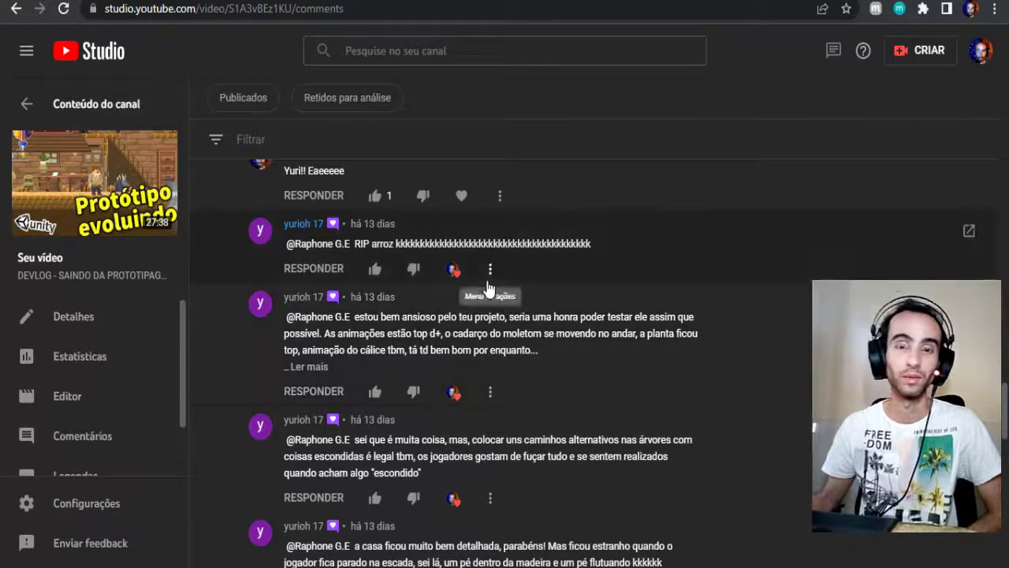
scroll(487, 288, down, 1)
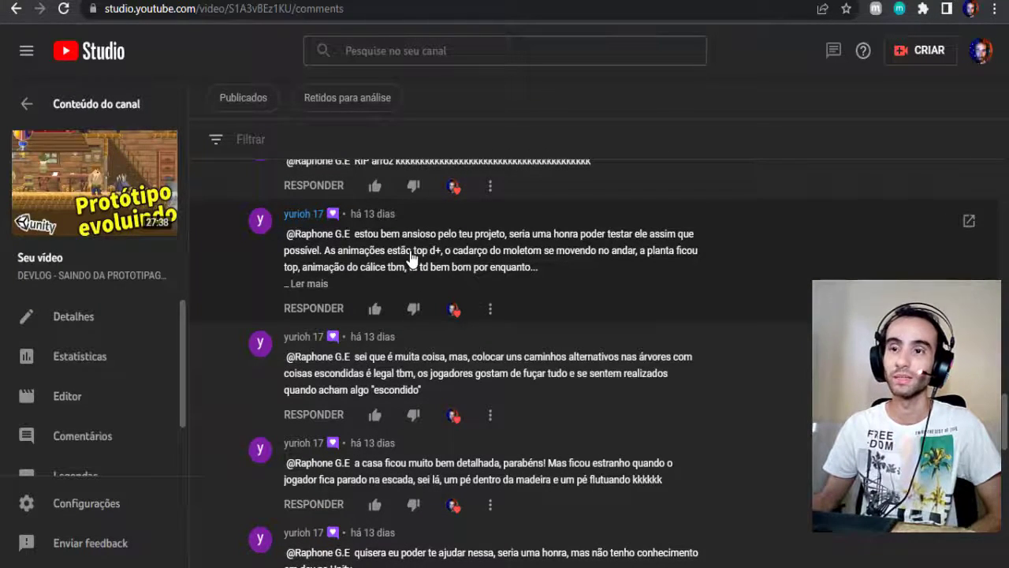
click(328, 285)
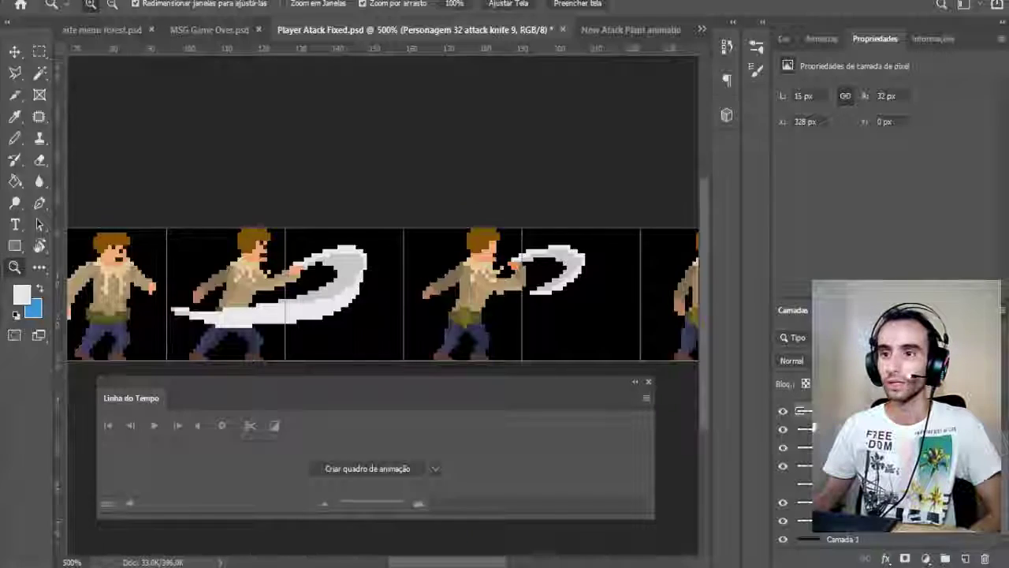
Step: Open Goblet Dead Player EDIT.psd in Photoshop, assigning the working RGB profile Adobe RGB (1998)
click(32, 0)
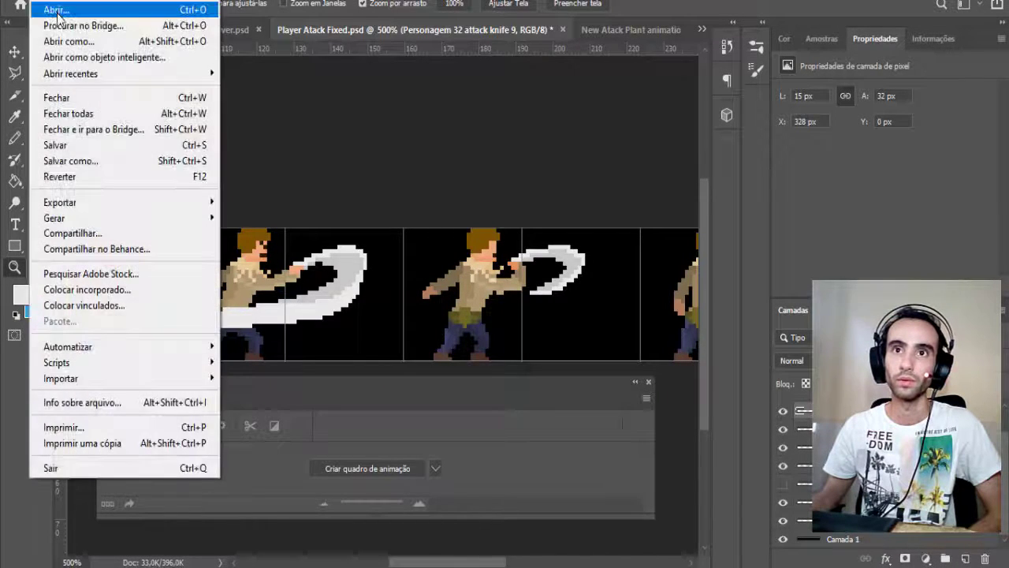
click(56, 11)
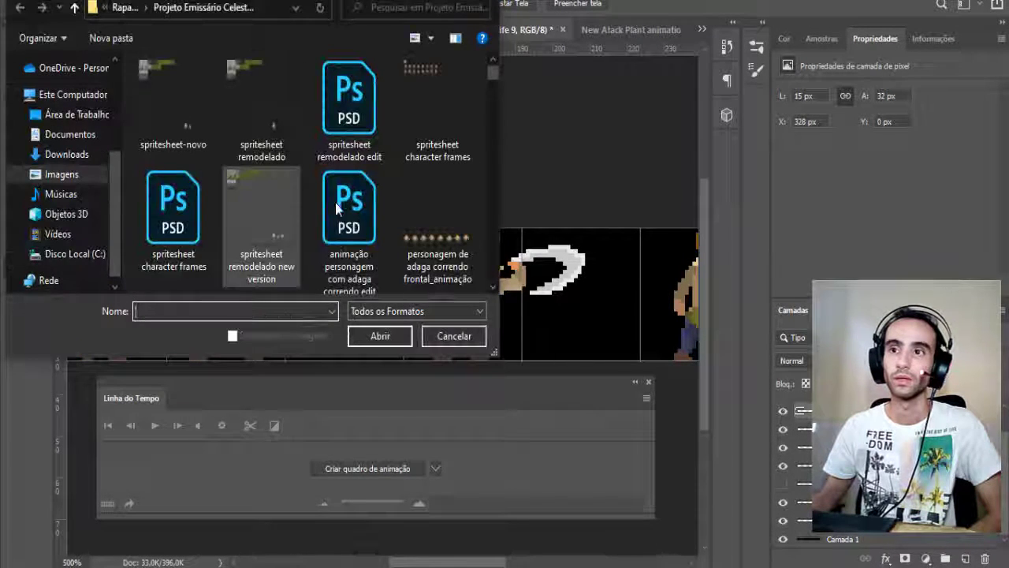
drag(493, 77, 389, 213)
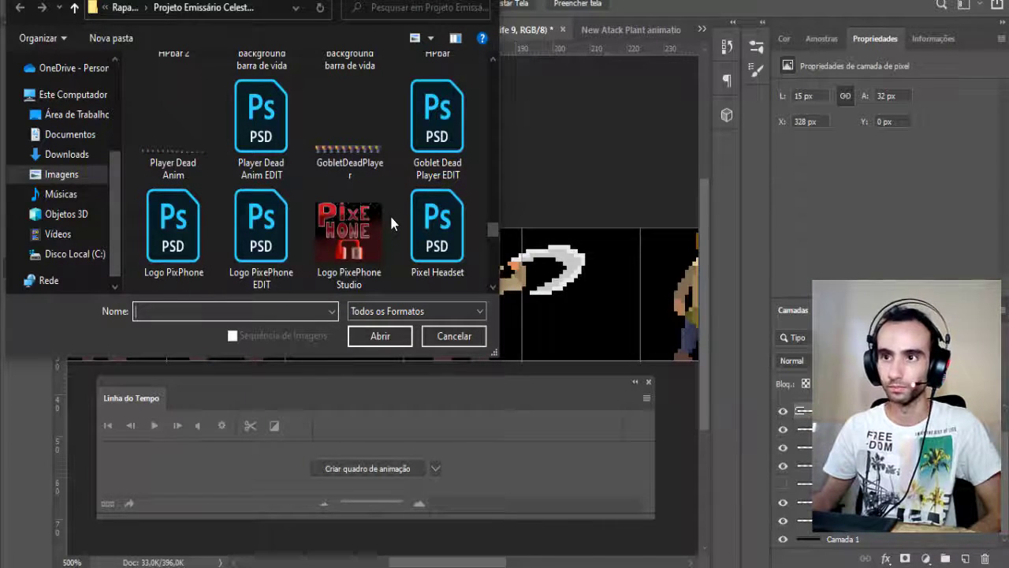
click(436, 122)
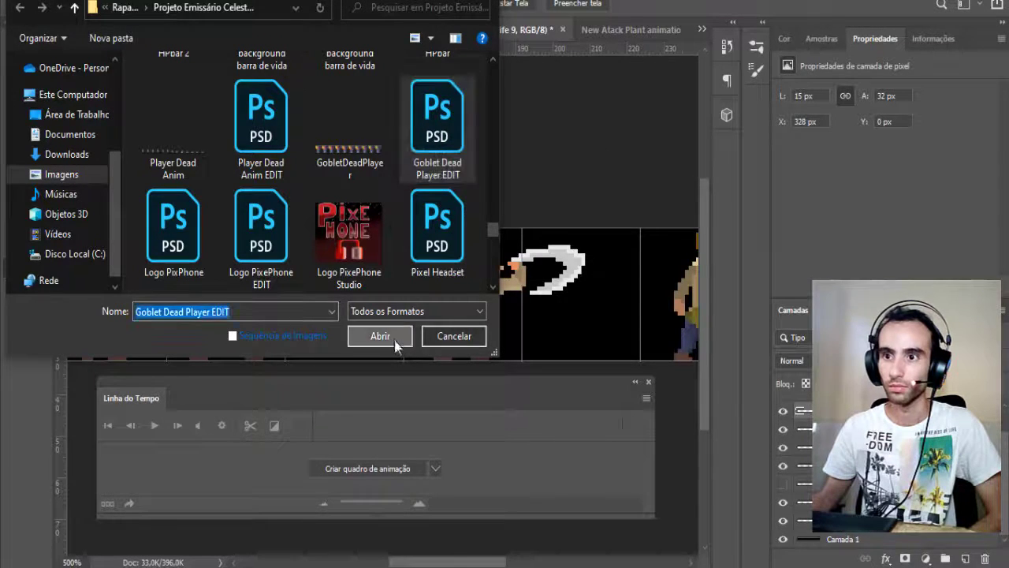
click(391, 335)
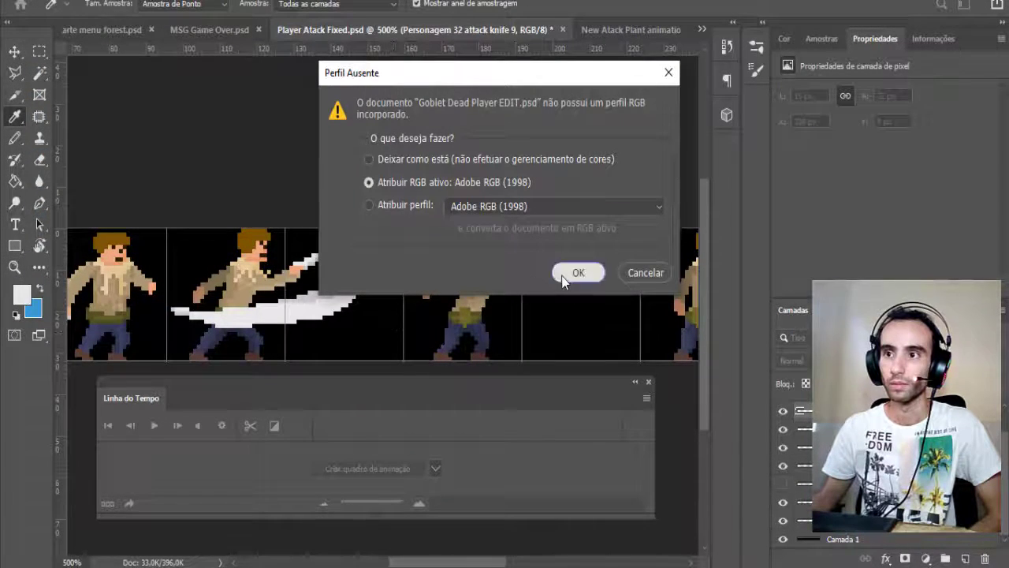
click(565, 274)
Step: Zoom in to 500% on the first frames of the goblet sprite sheet
click(264, 309)
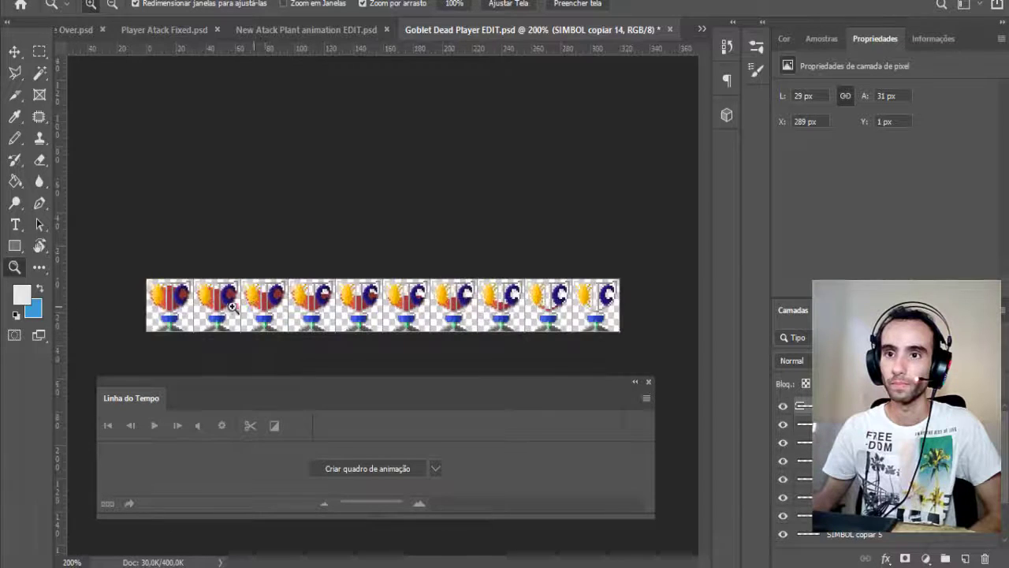
click(179, 308)
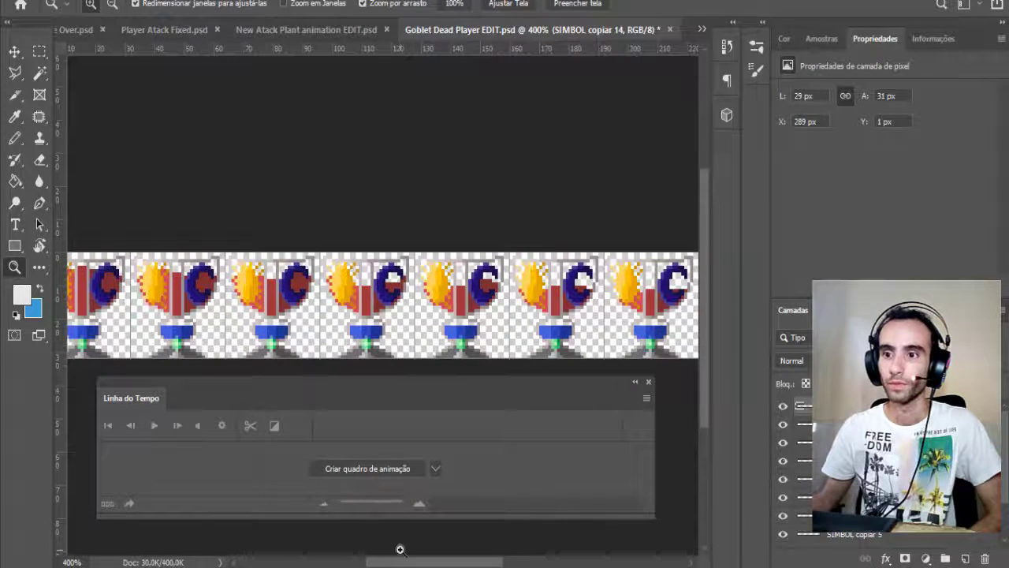
drag(398, 565, 363, 563)
click(298, 300)
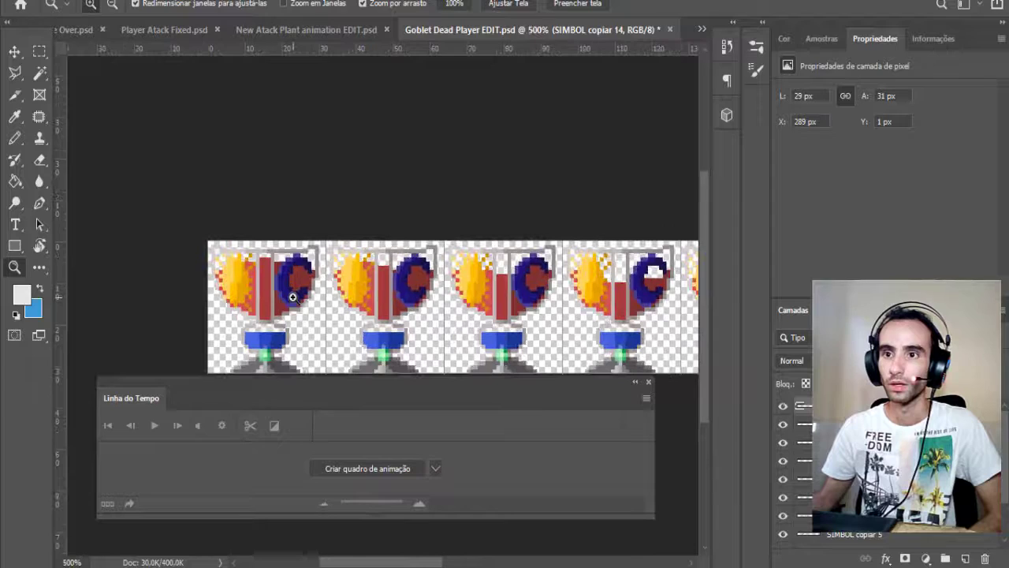
Step: Zoom in to 1600% on the first goblet frame of the sprite sheet
click(261, 304)
click(261, 304)
click(261, 304)
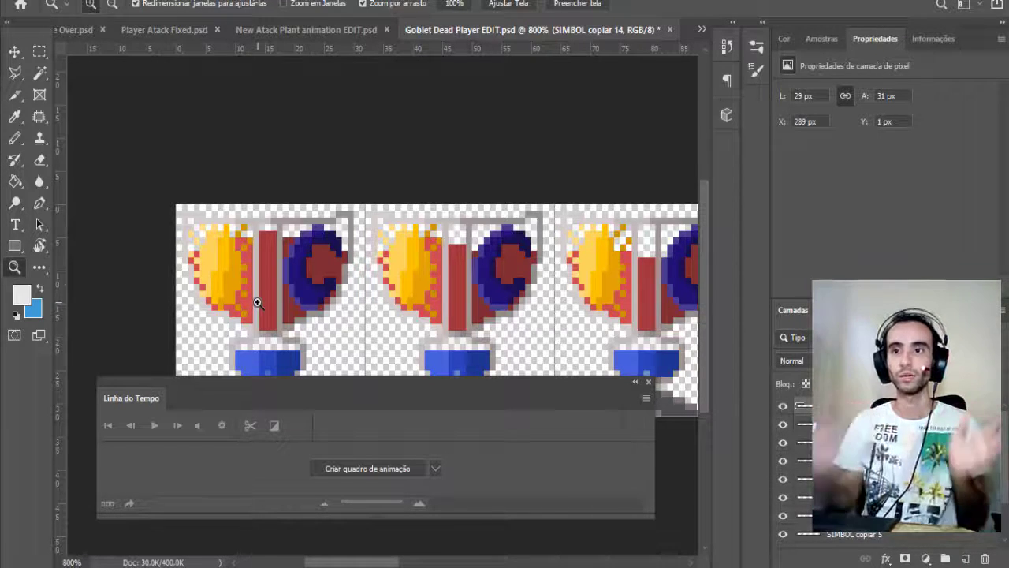
click(255, 298)
click(254, 295)
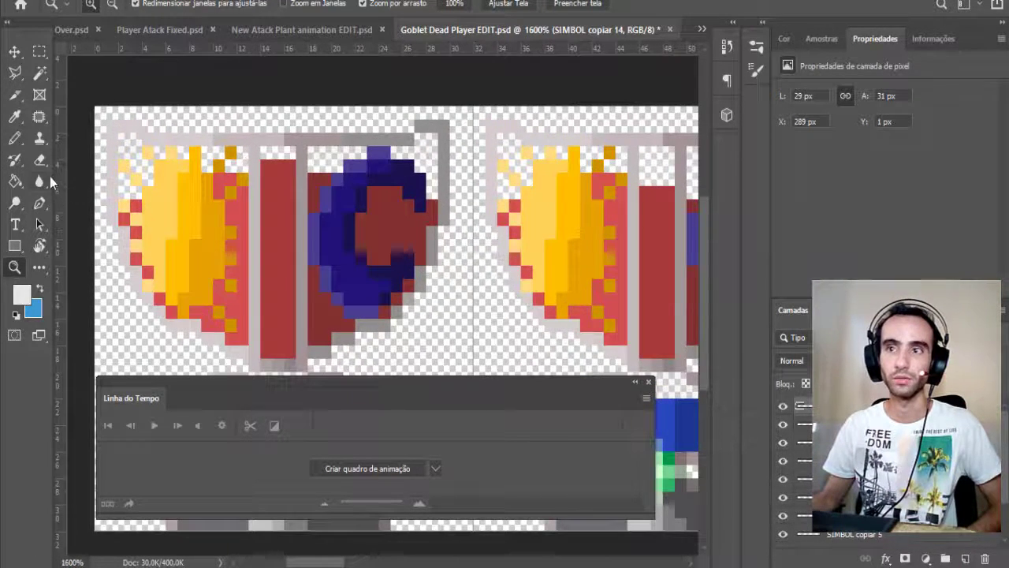
Step: Try a diagonal Pencil stroke in near-black #030303 across the first goblet's blue moon and undo it
click(15, 140)
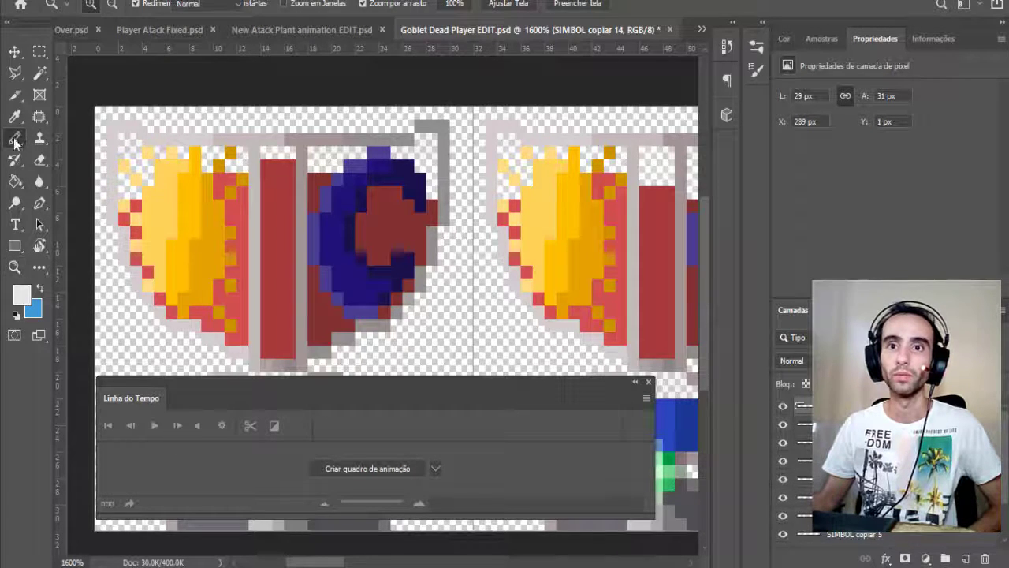
click(19, 296)
click(556, 481)
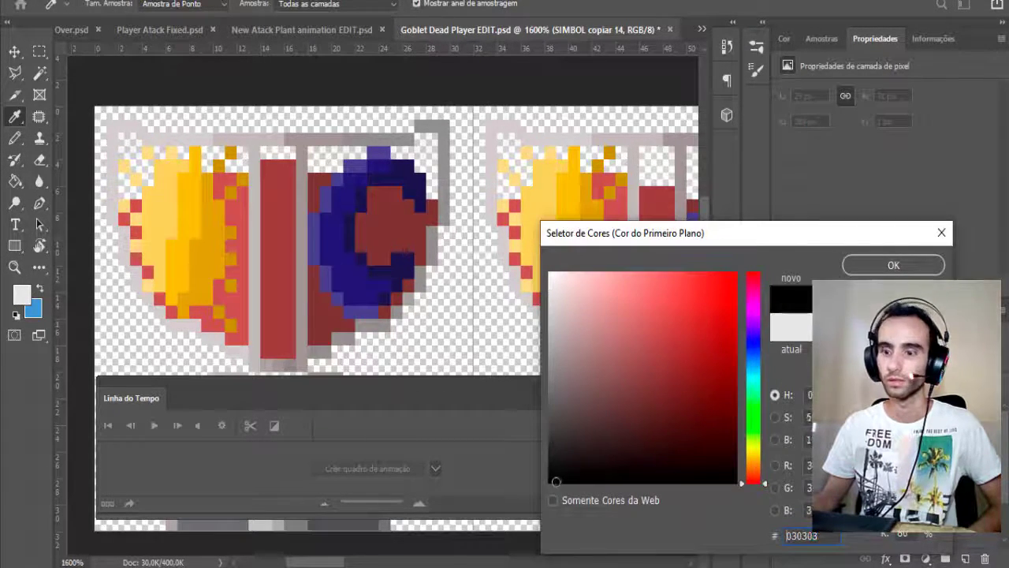
click(899, 265)
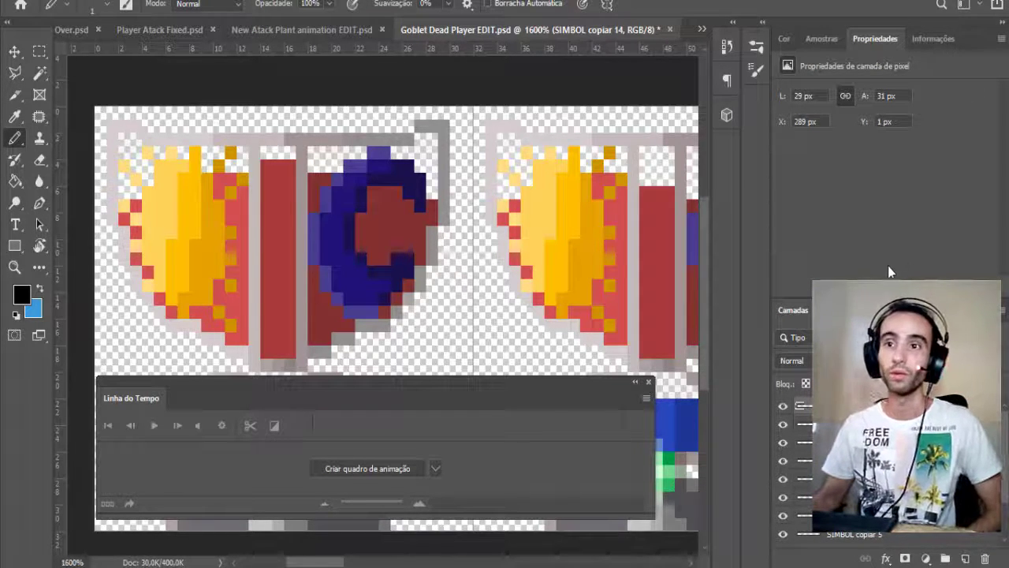
mouse_move(325, 325)
mouse_down()
mouse_move(391, 263)
mouse_move(429, 205)
mouse_up()
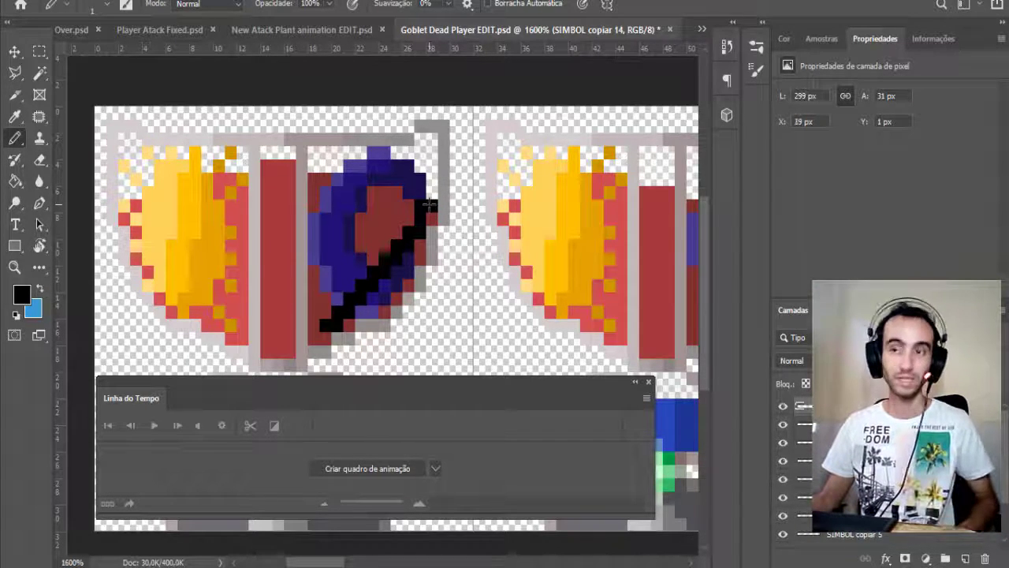
key(ctrl+z)
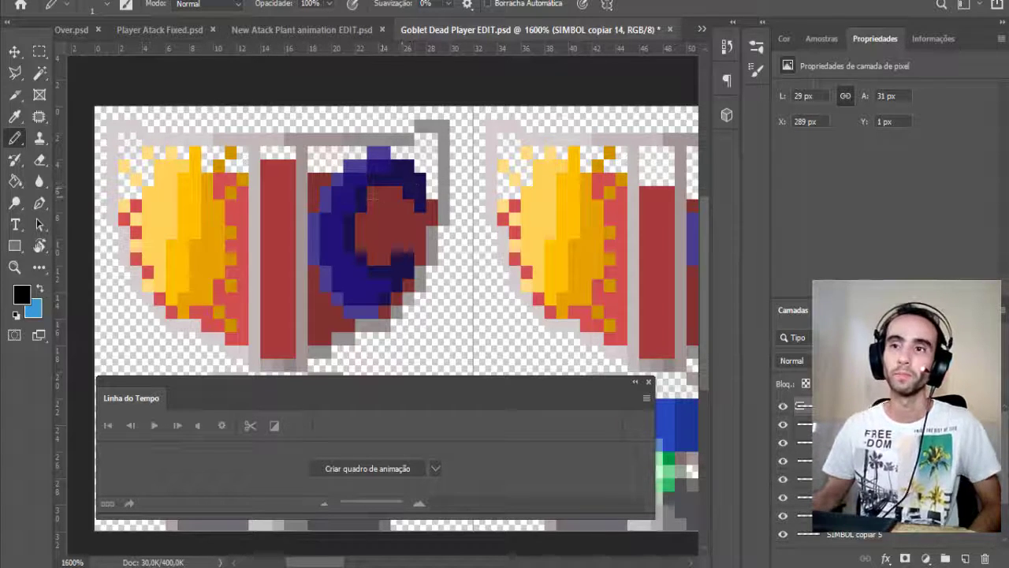
Step: Zoom back out to 400% to view the first goblet frames side by side
key(z)
click(113, 5)
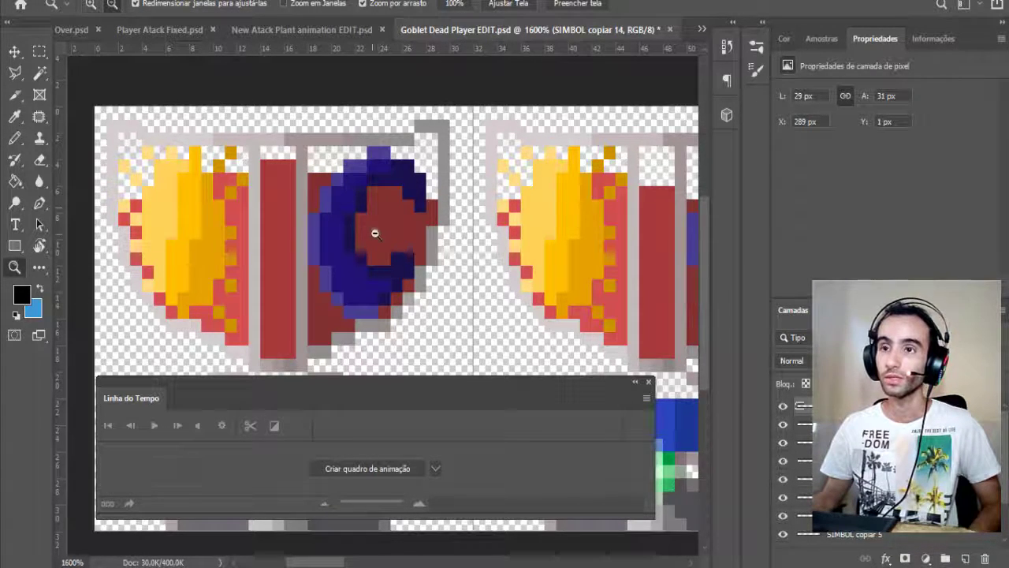
click(358, 272)
click(359, 272)
click(359, 272)
click(358, 272)
click(358, 272)
click(359, 272)
click(359, 272)
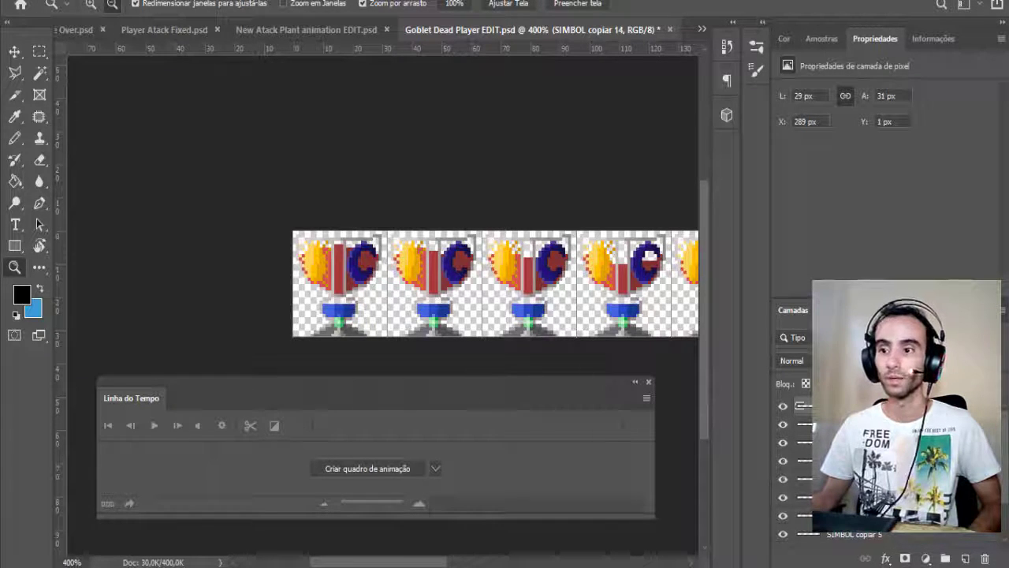
Step: Switch to the YouTube Studio comments and read the replies about the moon's tips, hidden paths in the trees, the house stairs and Unity help
click(615, 497)
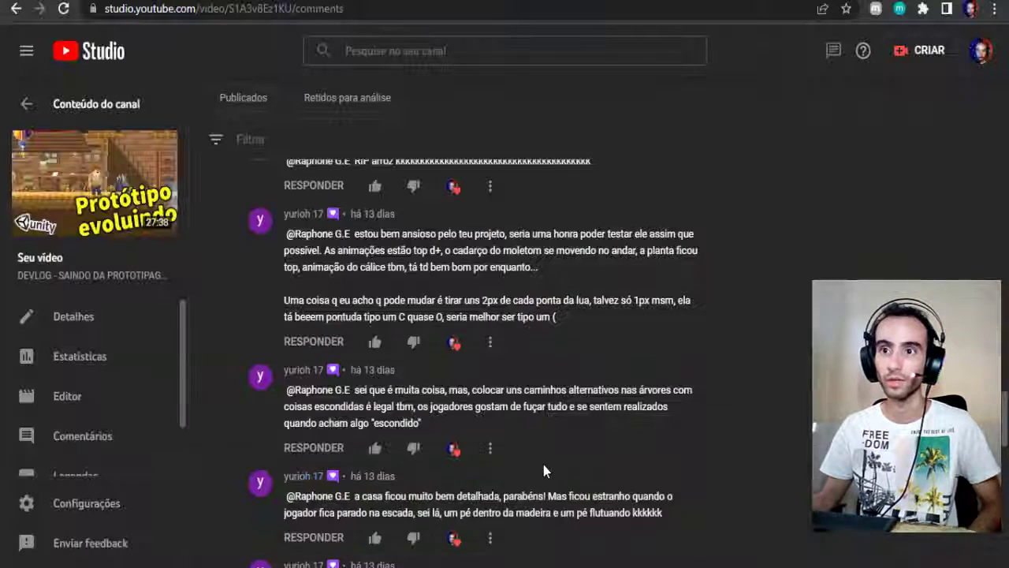
scroll(544, 465, down, 2)
scroll(541, 457, up, 2)
scroll(541, 456, down, 1)
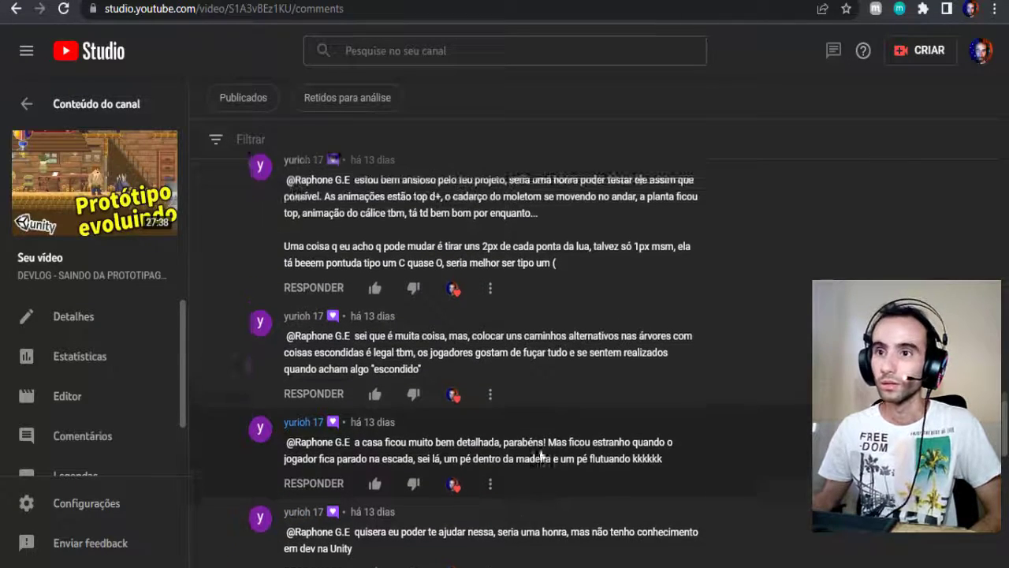
scroll(378, 347, up, 1)
scroll(375, 343, down, 1)
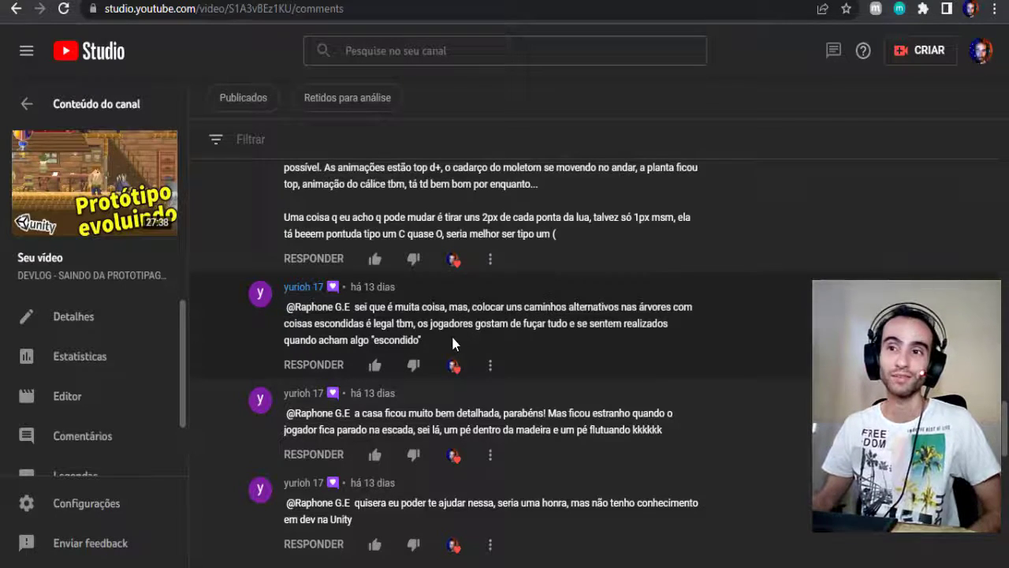
scroll(453, 343, down, 2)
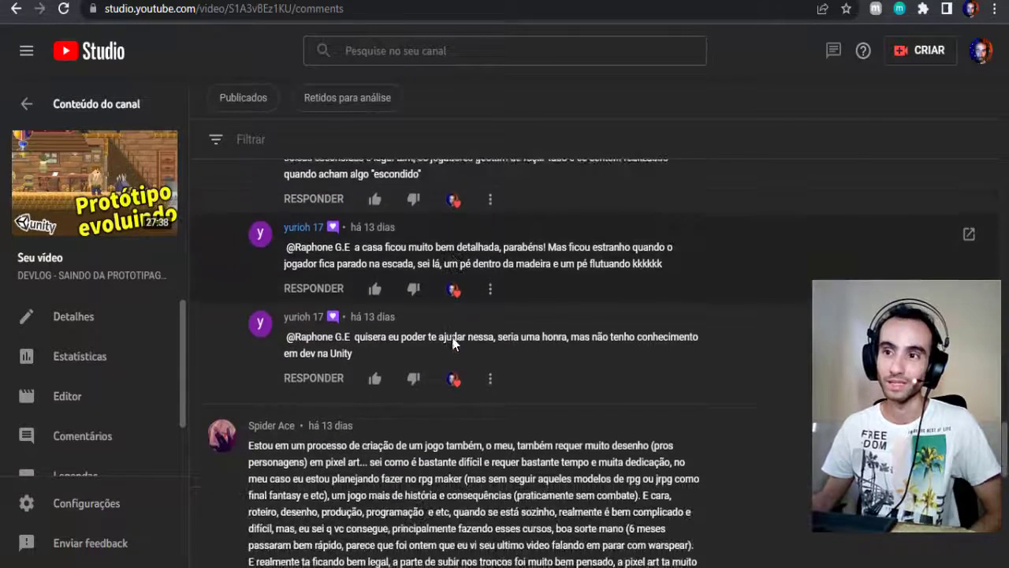